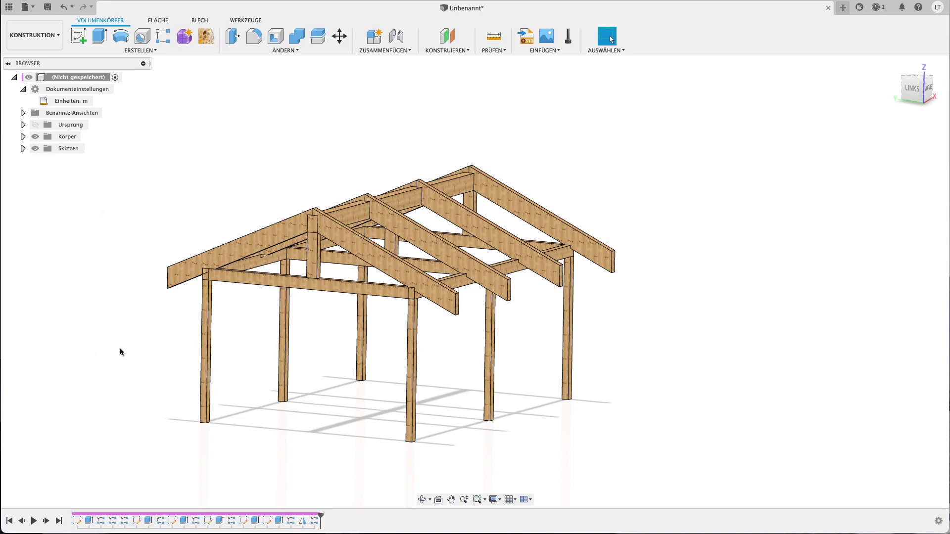
# Orbit the sample timber frame and set the roof rafter count parameter to 6
pyautogui.keyDown('shift'); pyautogui.moveTo(87, 346); pyautogui.dragTo(537, 255, button='middle'); pyautogui.keyUp('shift')
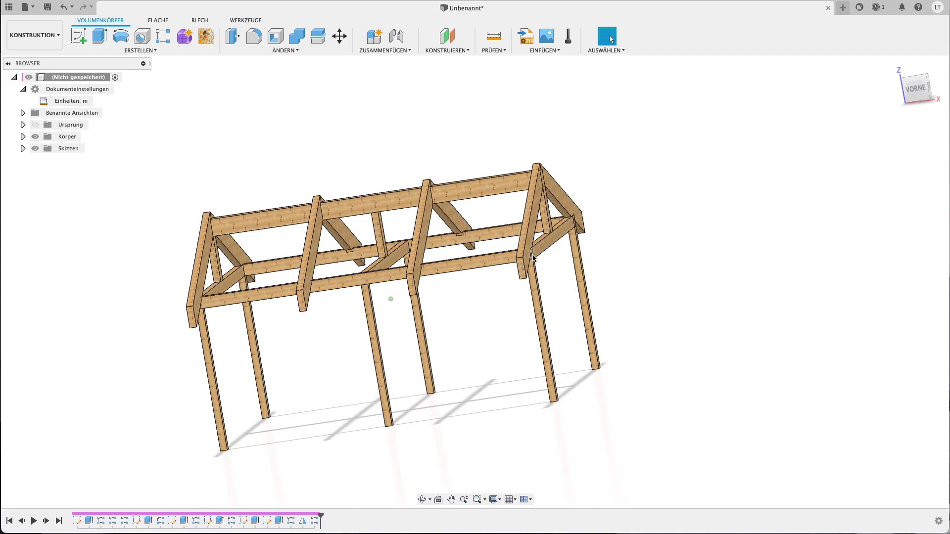
pyautogui.keyDown('shift'); pyautogui.moveTo(387, 297); pyautogui.dragTo(534, 257, button='middle'); pyautogui.keyUp('shift')
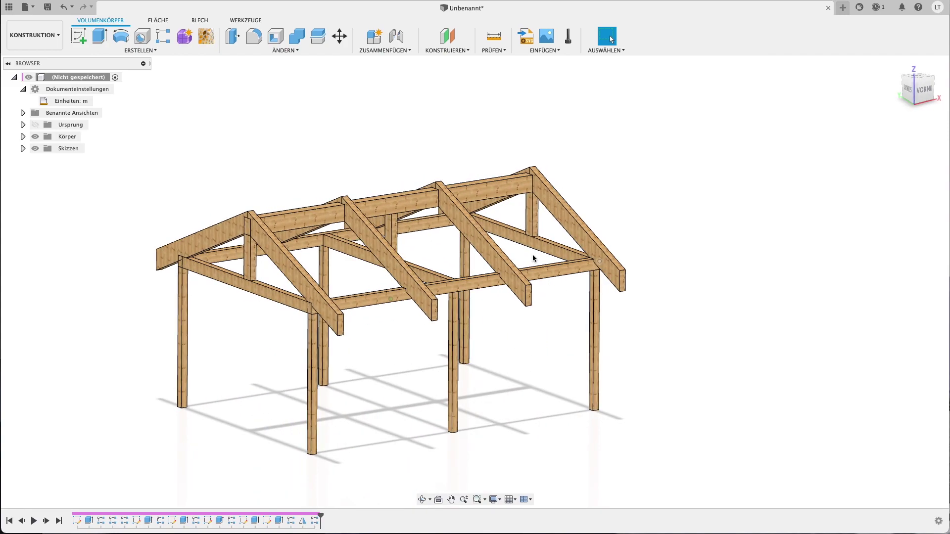
pyautogui.click(319, 50)
pyautogui.click(265, 251)
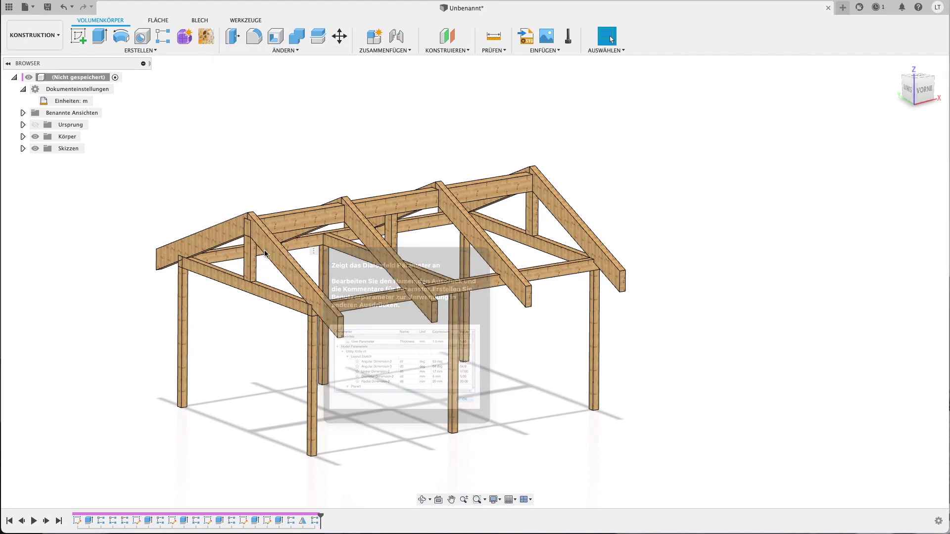
pyautogui.click(897, 208)
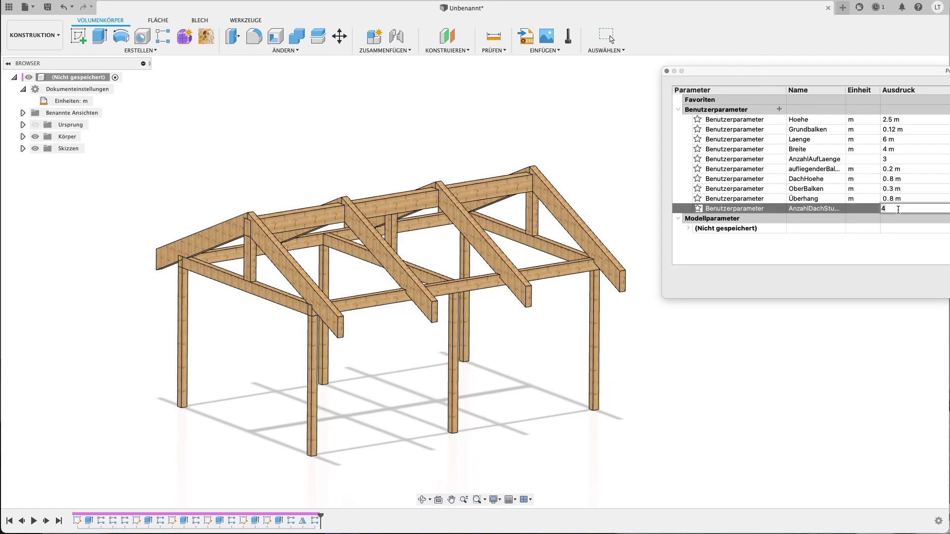
pyautogui.write('6')
pyautogui.press('Return')
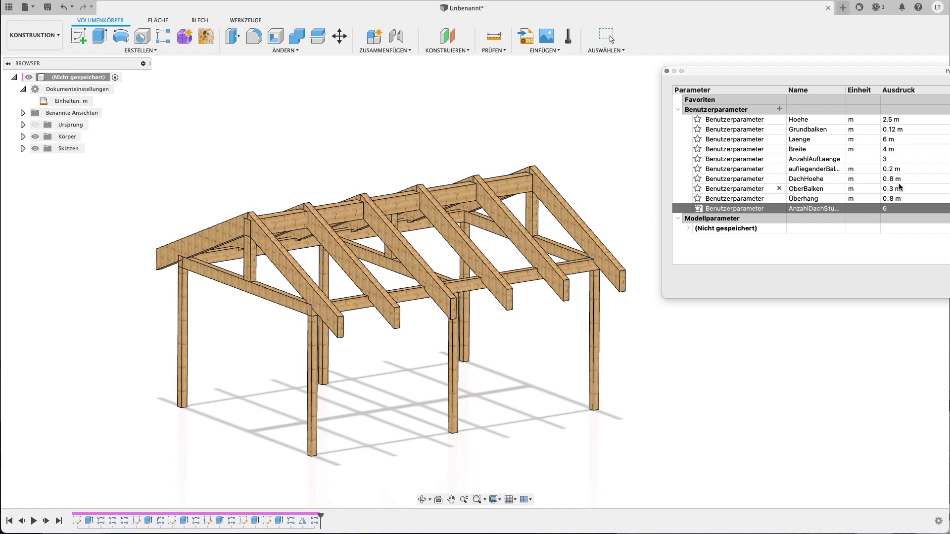
# Set the Breite parameter to 3 m and close the parameter table
pyautogui.click(898, 149)
pyautogui.write('3')
pyautogui.press('Return')
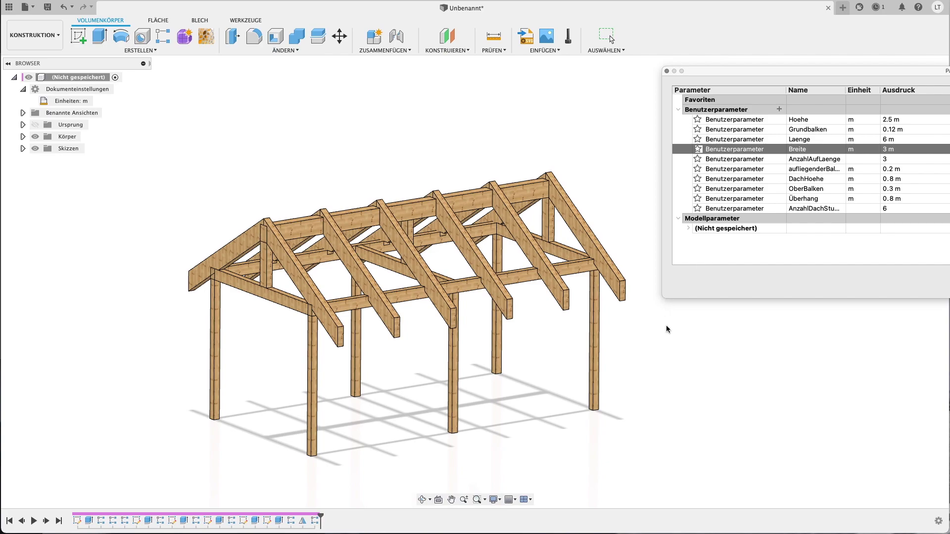
pyautogui.keyDown('shift'); pyautogui.hscroll(-2, 667, 328); pyautogui.keyUp('shift')
pyautogui.keyDown('shift'); pyautogui.hscroll(-3, 668, 328); pyautogui.keyUp('shift')
pyautogui.keyDown('shift'); pyautogui.hscroll(-3, 667, 328); pyautogui.keyUp('shift')
pyautogui.keyDown('shift'); pyautogui.hscroll(-3, 668, 328); pyautogui.keyUp('shift')
pyautogui.keyDown('shift'); pyautogui.hscroll(-3, 667, 328); pyautogui.keyUp('shift')
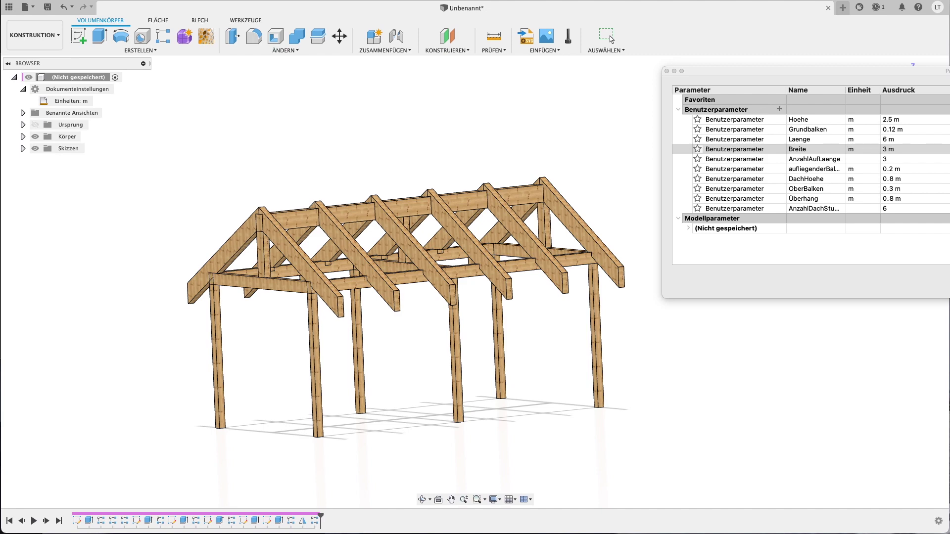
pyautogui.click(611, 39)
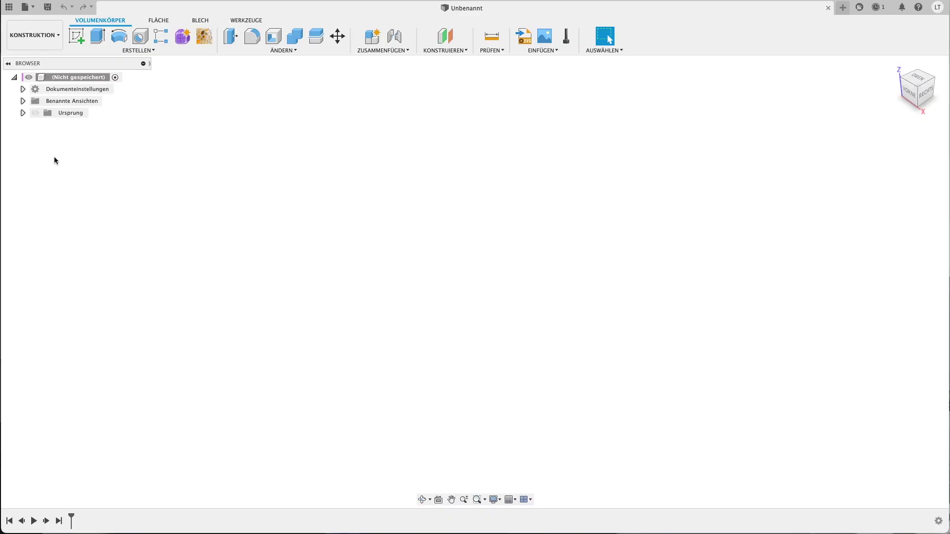
# Change the document units from millimetres to Meter in Dokumenteinstellungen
pyautogui.click(23, 89)
pyautogui.click(101, 101)
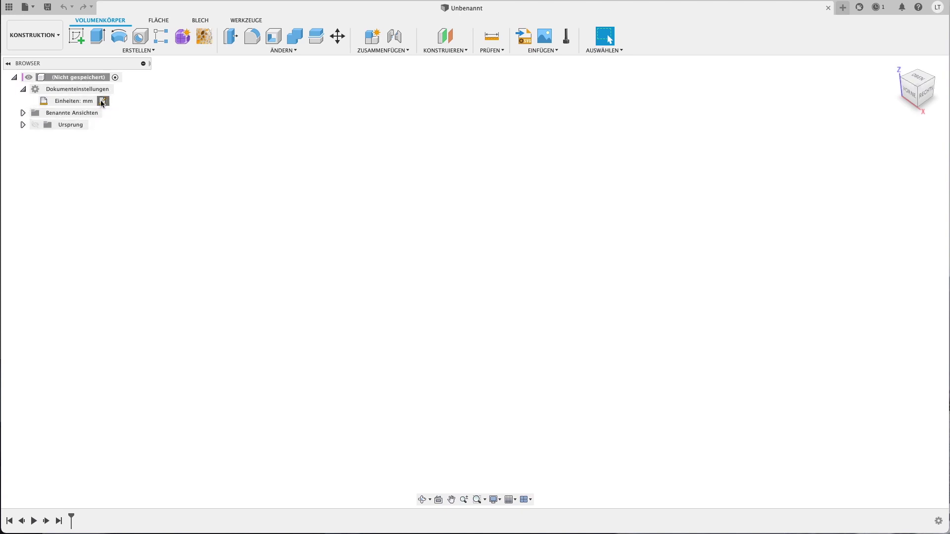
pyautogui.click(146, 71)
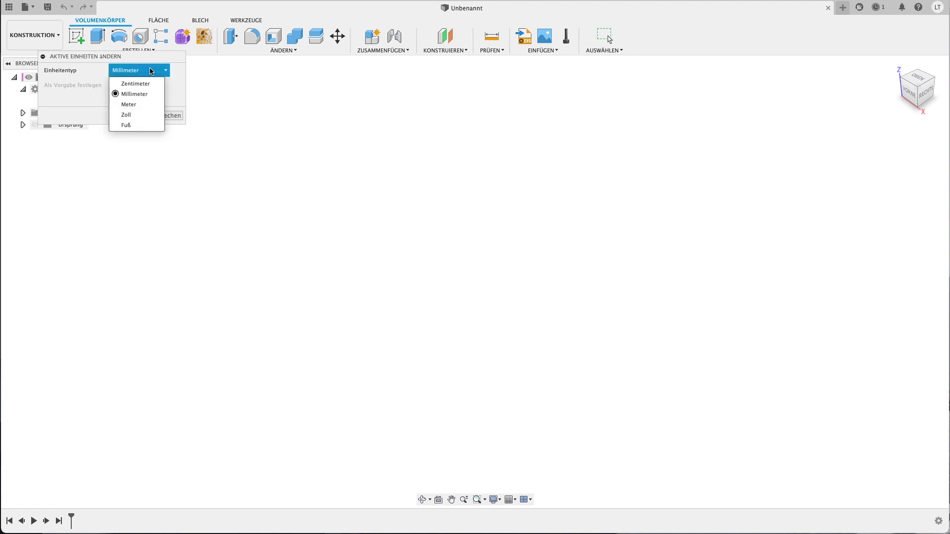
pyautogui.click(137, 105)
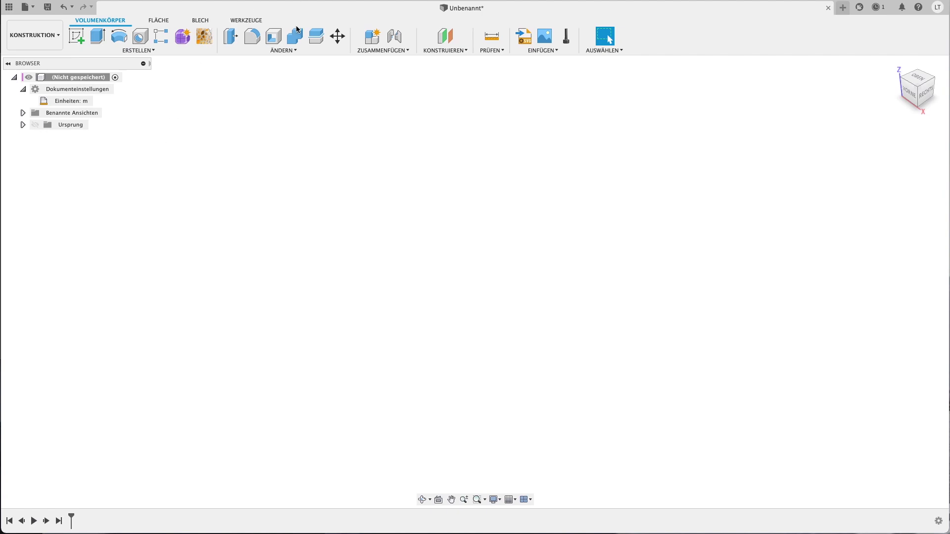
pyautogui.click(163, 51)
pyautogui.moveTo(284, 50)
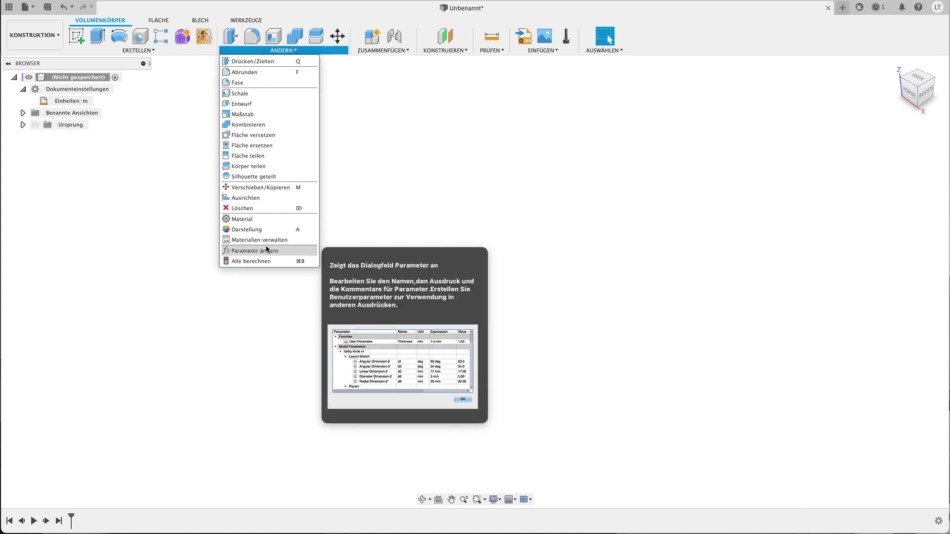
# Add a user parameter Hoehe with the value 2.5 m
pyautogui.click(266, 249)
pyautogui.moveTo(212, 95); pyautogui.dragTo(464, 50)
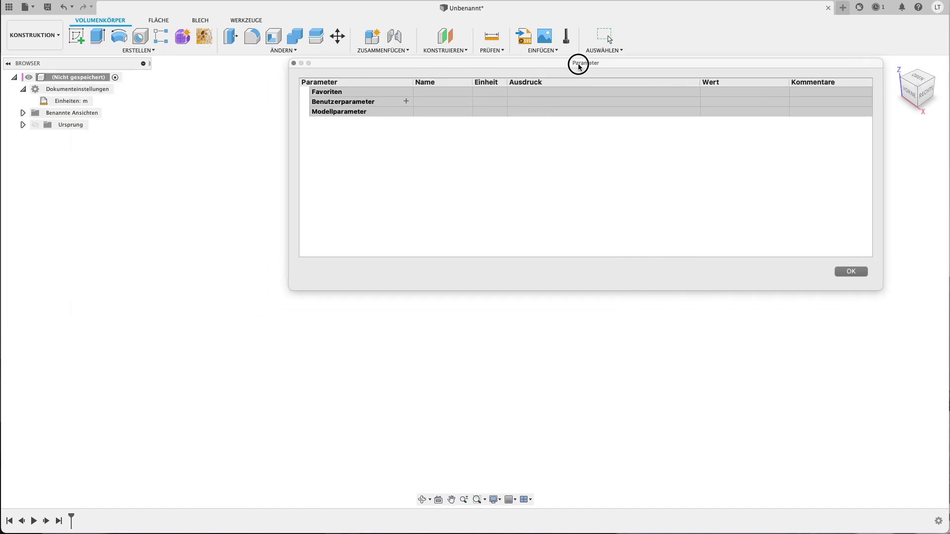
pyautogui.click(289, 84)
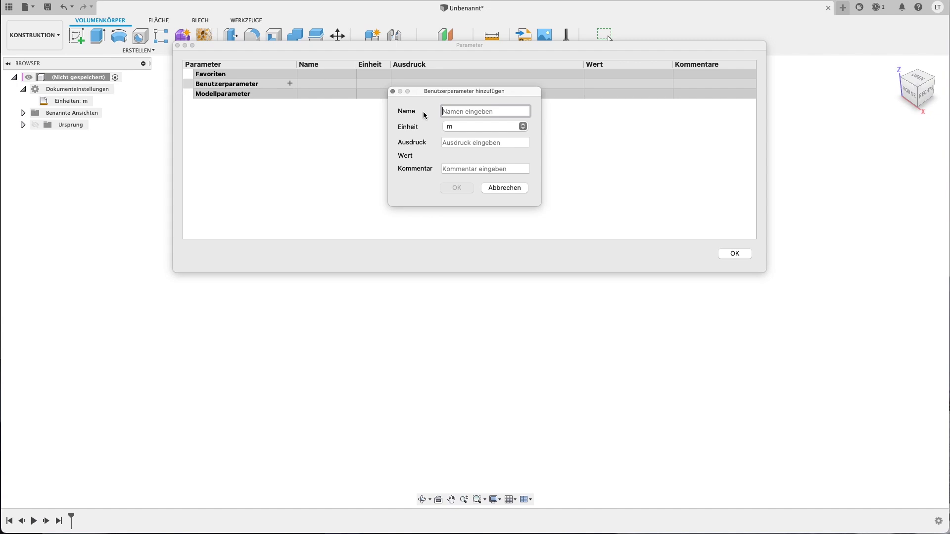
pyautogui.write('Hoehe')
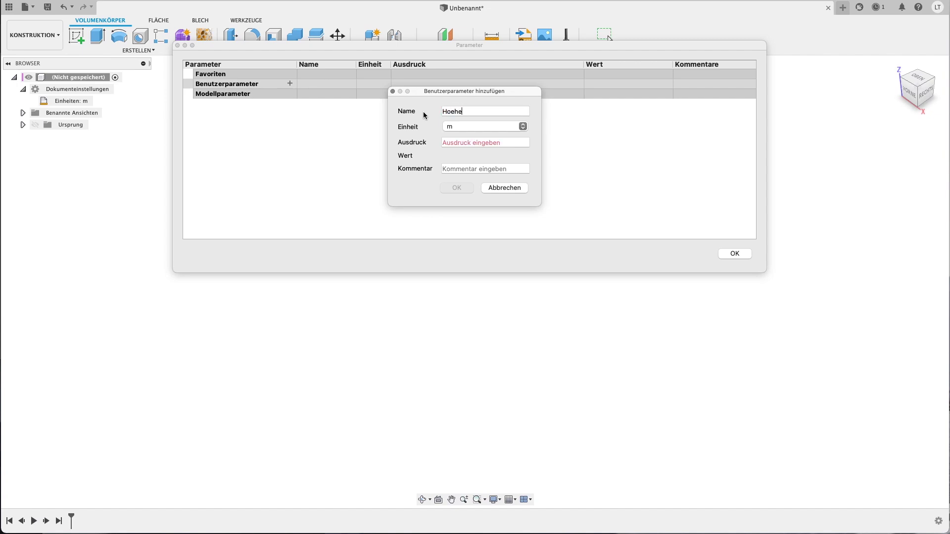
pyautogui.press('Tab')
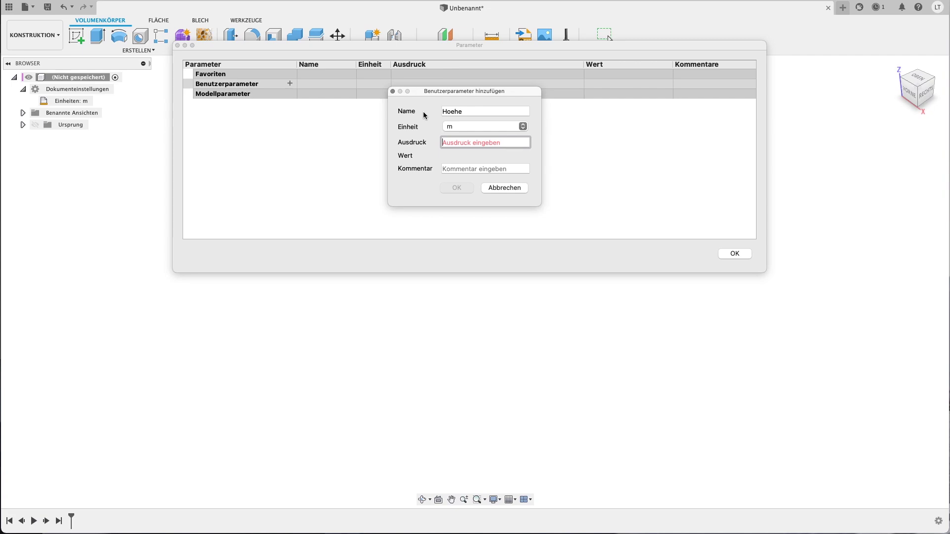
pyautogui.write('2.')
pyautogui.write('5')
pyautogui.press('Return')
# Add a user parameter Grundbalken with the value 0.08 m
pyautogui.moveTo(245, 93)
pyautogui.click(290, 83)
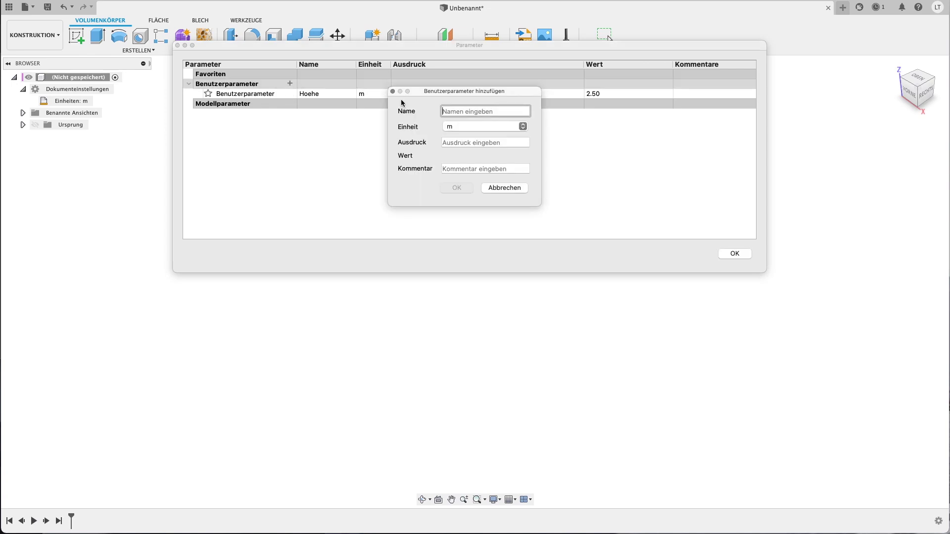
pyautogui.write('radius')
pyautogui.press('BackSpace')
pyautogui.press('BackSpace')
pyautogui.press('BackSpace')
pyautogui.press('BackSpace')
pyautogui.press('BackSpace')
pyautogui.press('BackSpace')
pyautogui.write('Balken')
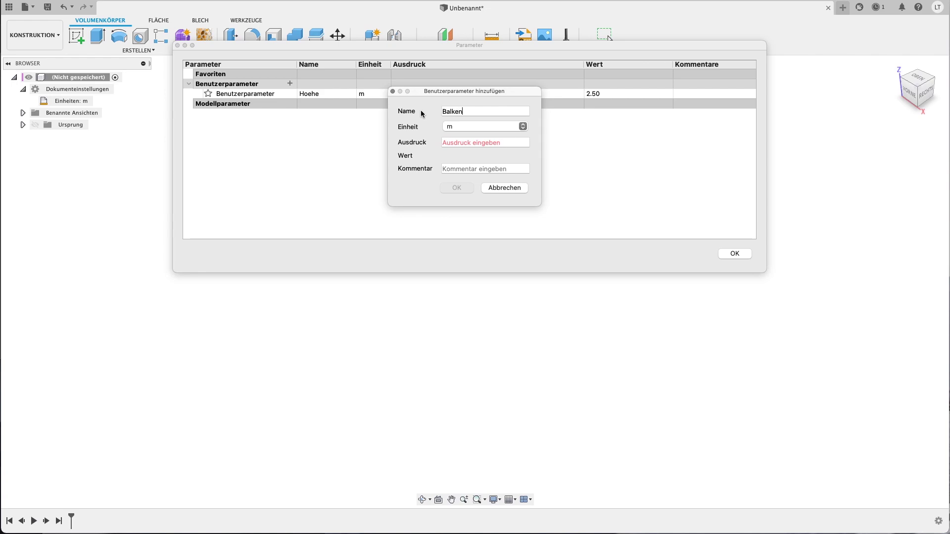
pyautogui.press('BackSpace')
pyautogui.press('BackSpace')
pyautogui.press('BackSpace')
pyautogui.press('BackSpace')
pyautogui.press('BackSpace')
pyautogui.write('Grundbalken')
pyautogui.click(465, 142)
pyautogui.write('0,08')
pyautogui.press('Return')
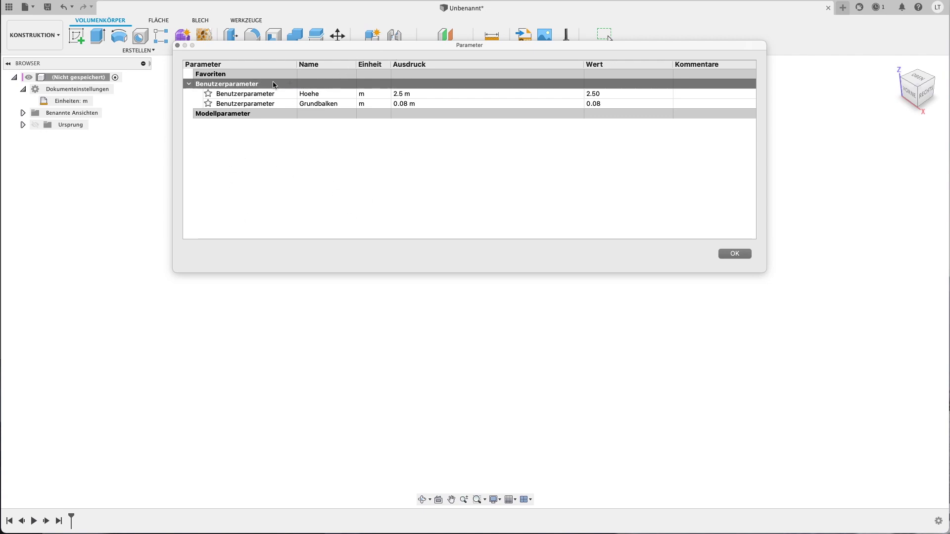
# Add a user parameter Laenge with the value 6 m
pyautogui.click(290, 83)
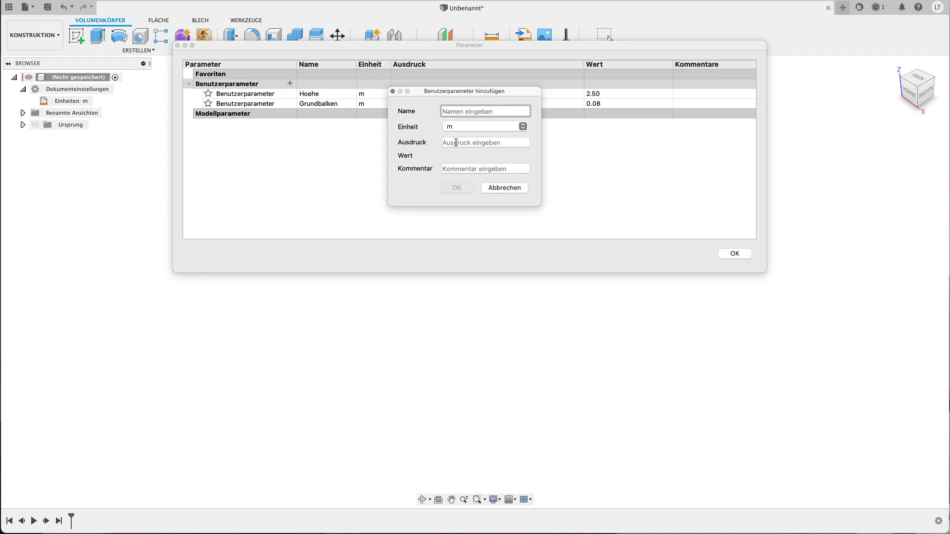
pyautogui.write('L')
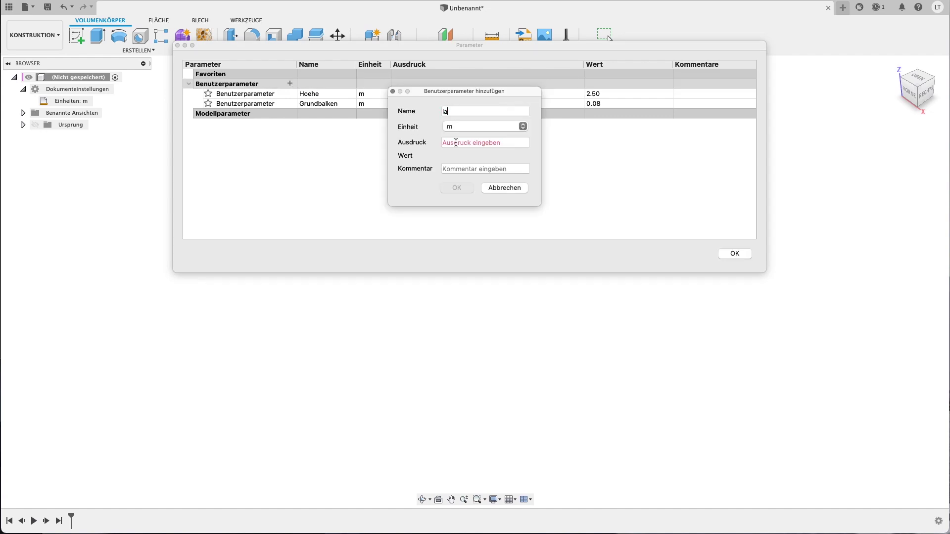
pyautogui.write('aenge')
pyautogui.click(456, 142)
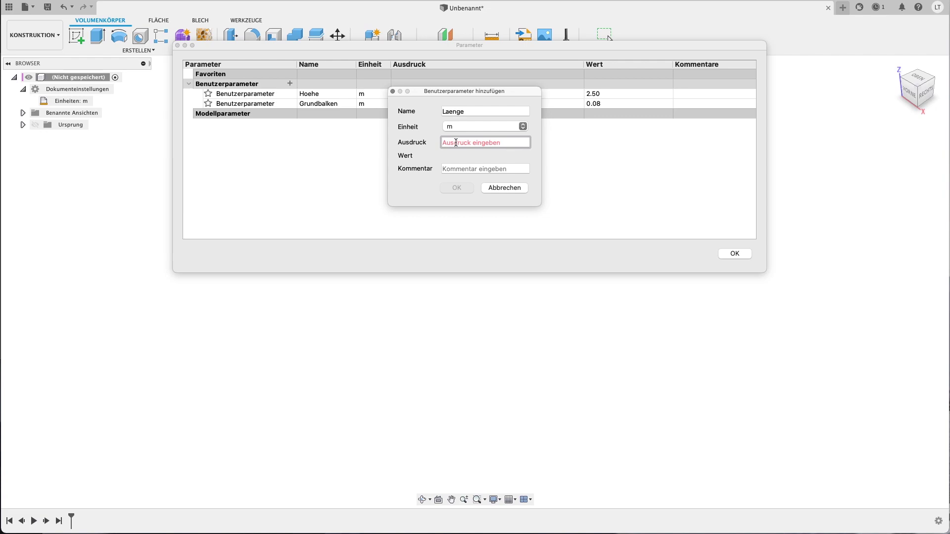
pyautogui.write('6')
pyautogui.press('Return')
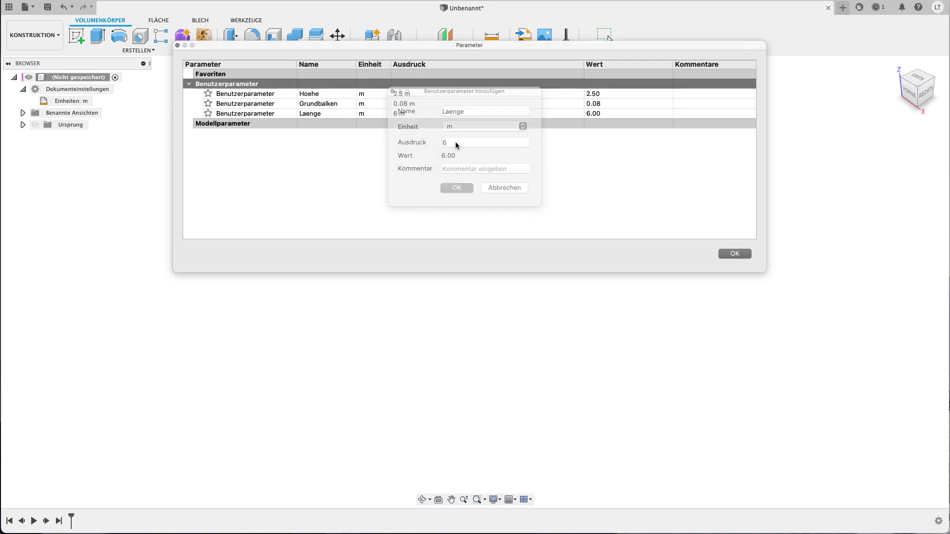
# Add a user parameter Breite with the value 3 m
pyautogui.click(290, 85)
pyautogui.write('Breite')
pyautogui.press('Tab')
pyautogui.write('3')
pyautogui.press('Return')
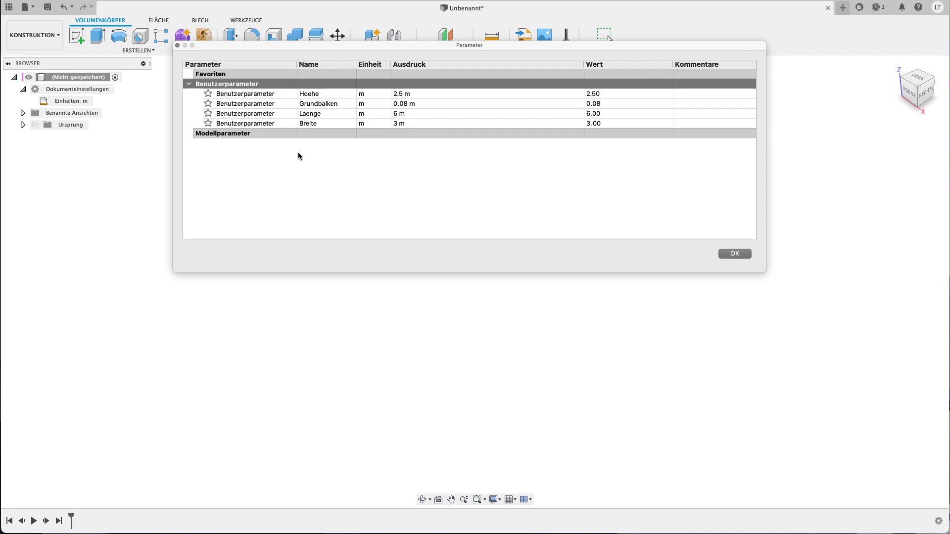
# Add a unitless parameter AnzahlAufLaenge = 3 and close the parameter table
pyautogui.click(290, 83)
pyautogui.write('Anzahlauf')
pyautogui.press('BackSpace')
pyautogui.press('BackSpace')
pyautogui.press('BackSpace')
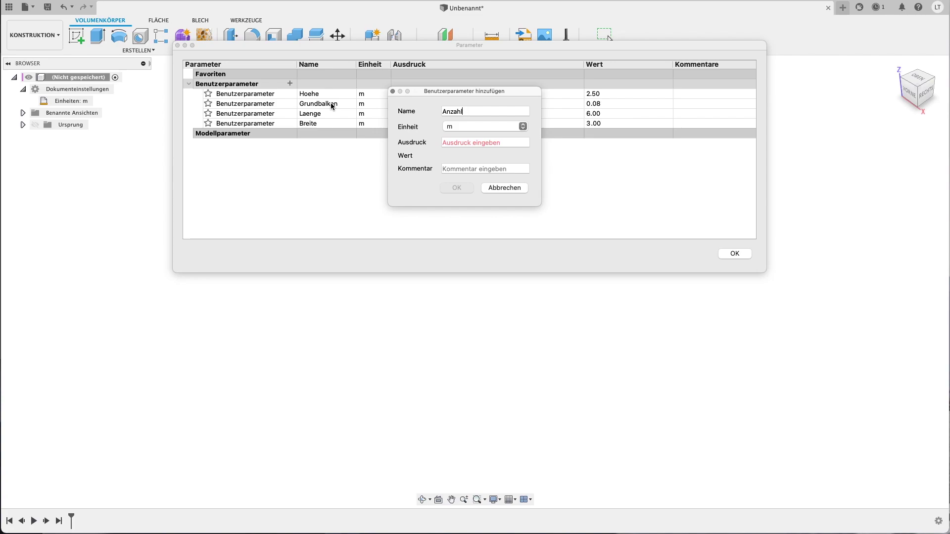
pyautogui.press('BackSpace')
pyautogui.press('BackSpace')
pyautogui.press('BackSpace')
pyautogui.write('nzah')
pyautogui.press('BackSpace')
pyautogui.press('BackSpace')
pyautogui.write('ahl')
pyautogui.write('AufLaenge')
pyautogui.click(472, 126)
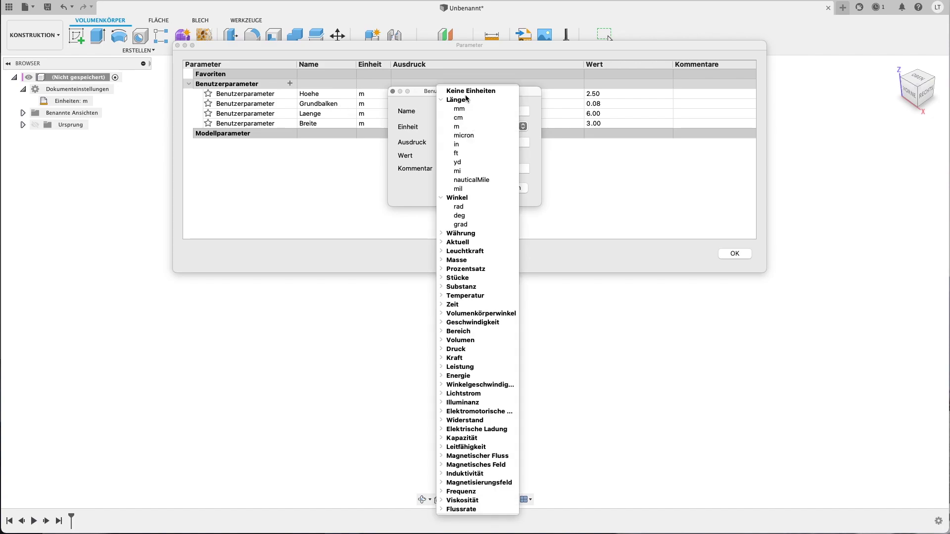
pyautogui.click(467, 91)
pyautogui.click(470, 143)
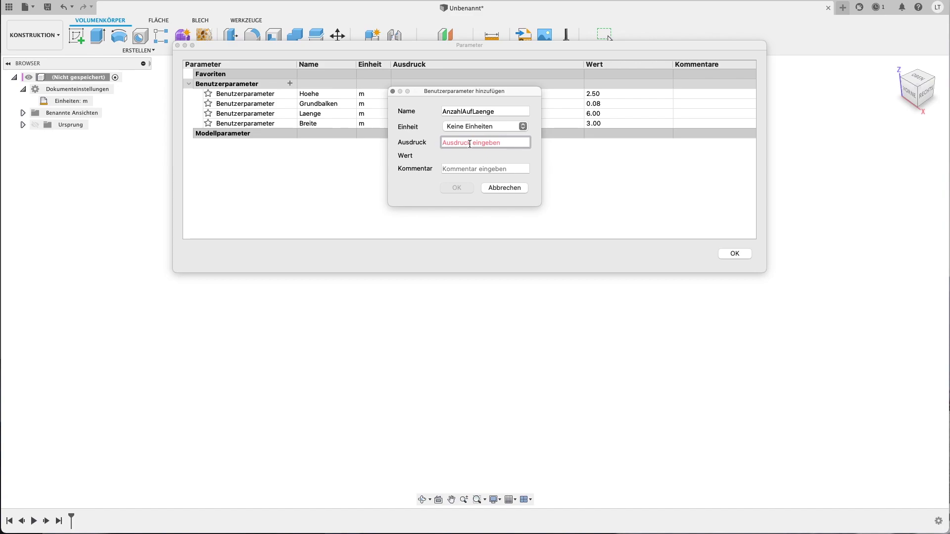
pyautogui.write('3')
pyautogui.press('Return')
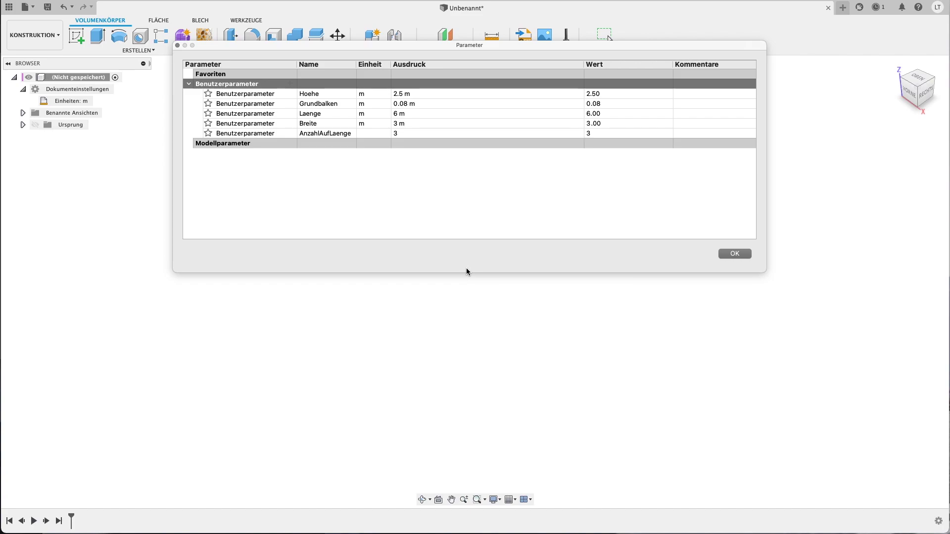
pyautogui.click(734, 253)
# Start a sketch on the XY plane and draw a rectangle from the origin
pyautogui.click(83, 38)
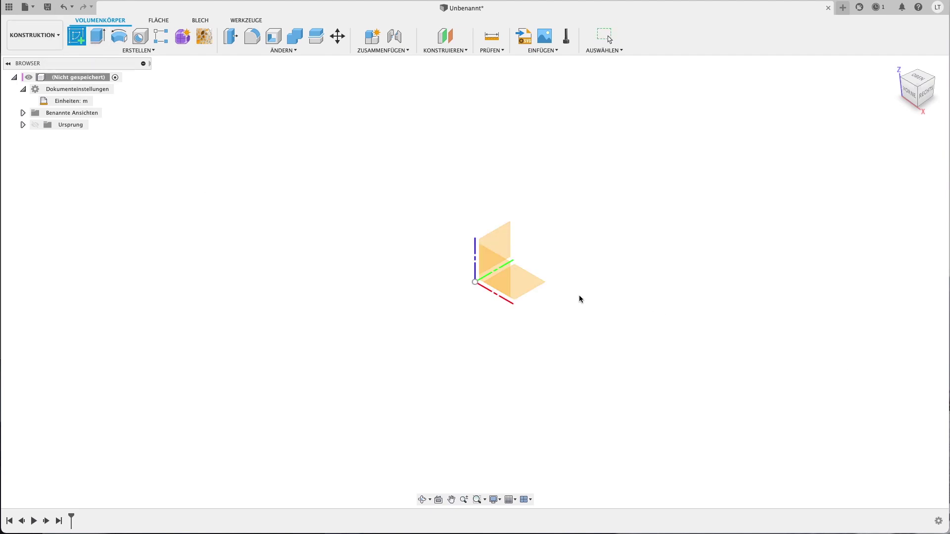
pyautogui.click(523, 294)
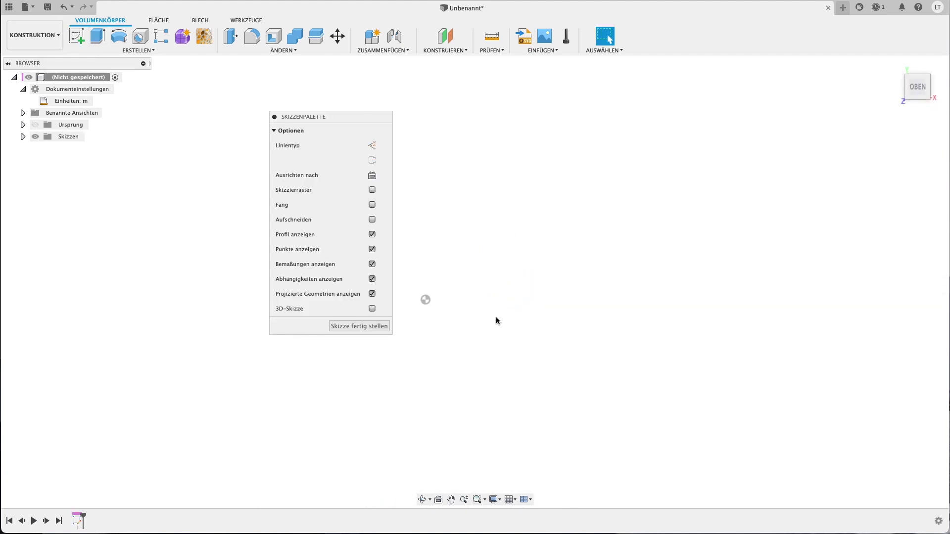
pyautogui.press('r')
pyautogui.click(426, 300)
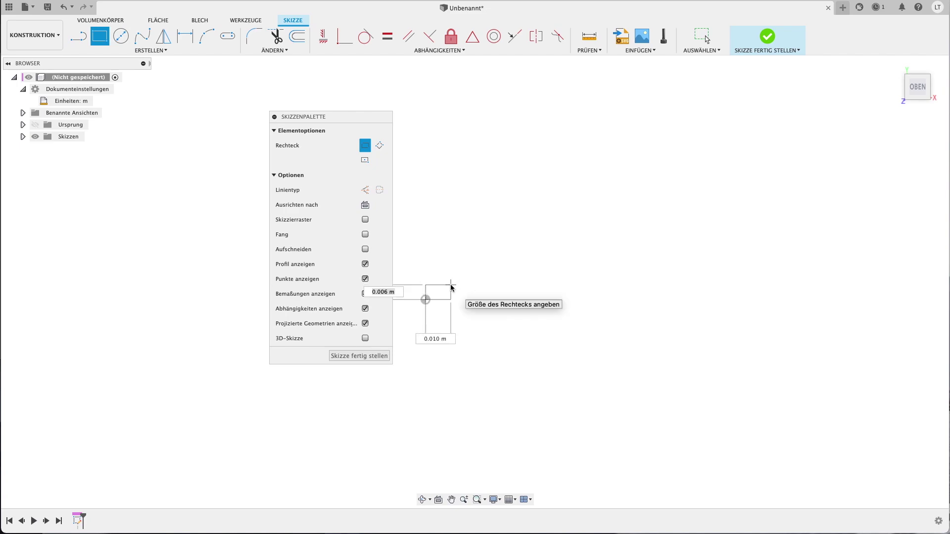
pyautogui.write('0.8')
pyautogui.press('Tab')
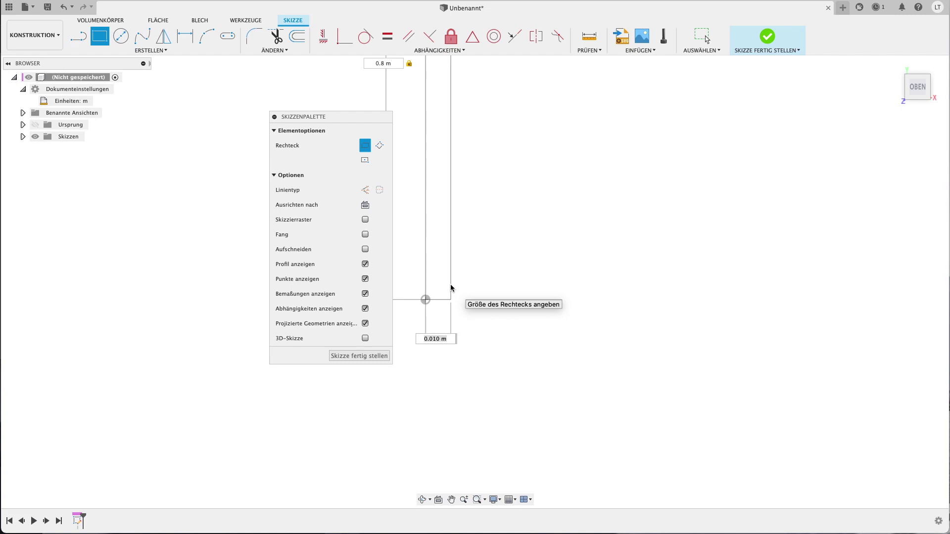
# Drive both rectangle sides with Grundbalken and finish the sketch
pyautogui.write('bre')
pyautogui.press('BackSpace')
pyautogui.press('BackSpace')
pyautogui.press('BackSpace')
pyautogui.write('B')
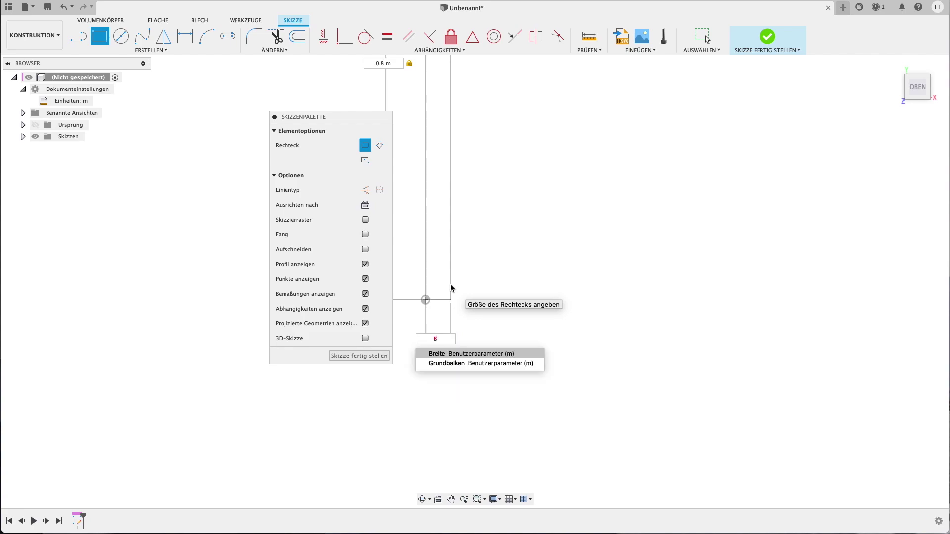
pyautogui.press('Down')
pyautogui.press('Return')
pyautogui.press('Tab')
pyautogui.write('Grun')
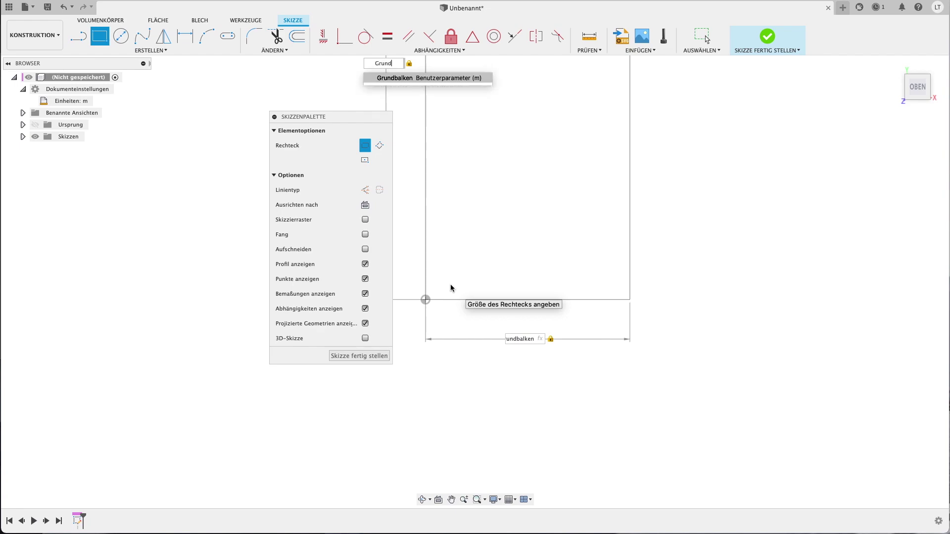
pyautogui.press('Return')
pyautogui.press('Tab')
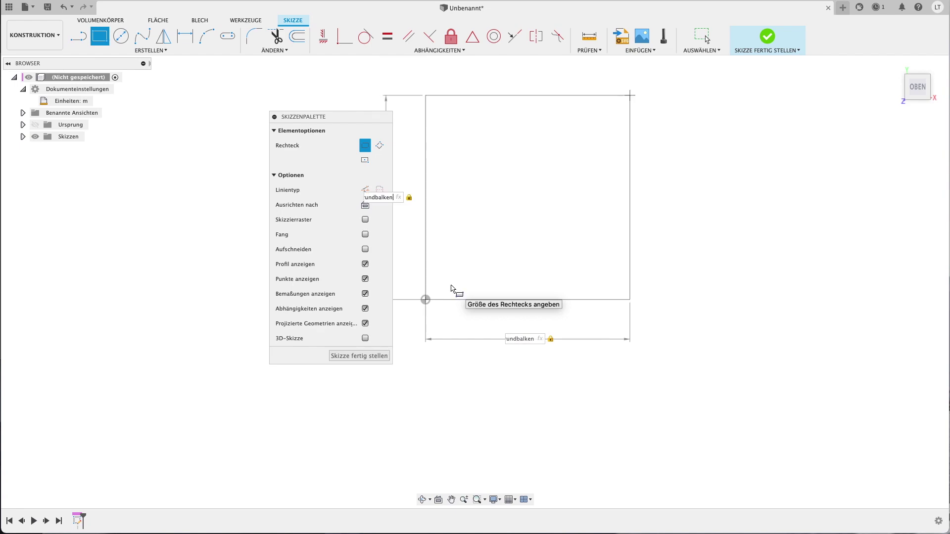
pyautogui.press('Return')
pyautogui.moveTo(340, 124); pyautogui.dragTo(874, 91)
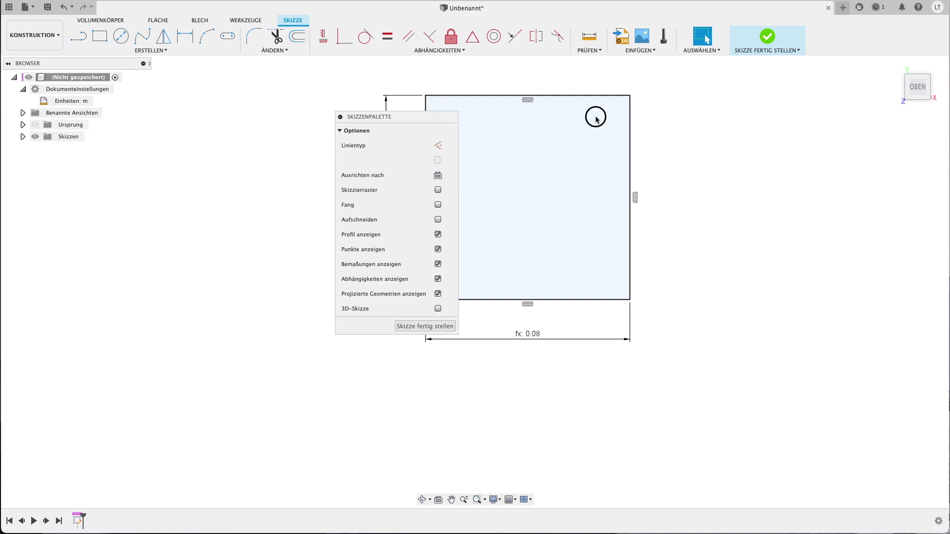
pyautogui.click(891, 296)
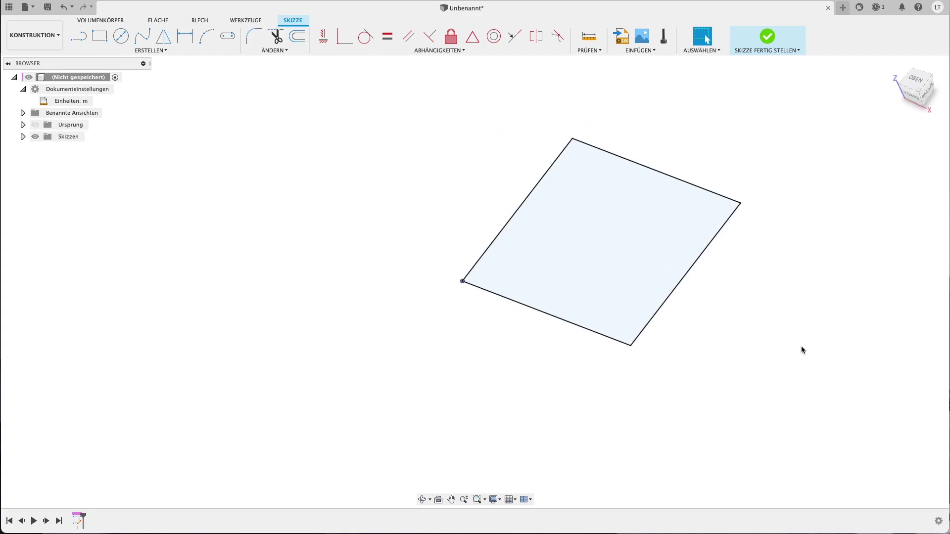
# Extrude the square profile by Hoehe into a tall post and fit it in view
pyautogui.press('e')
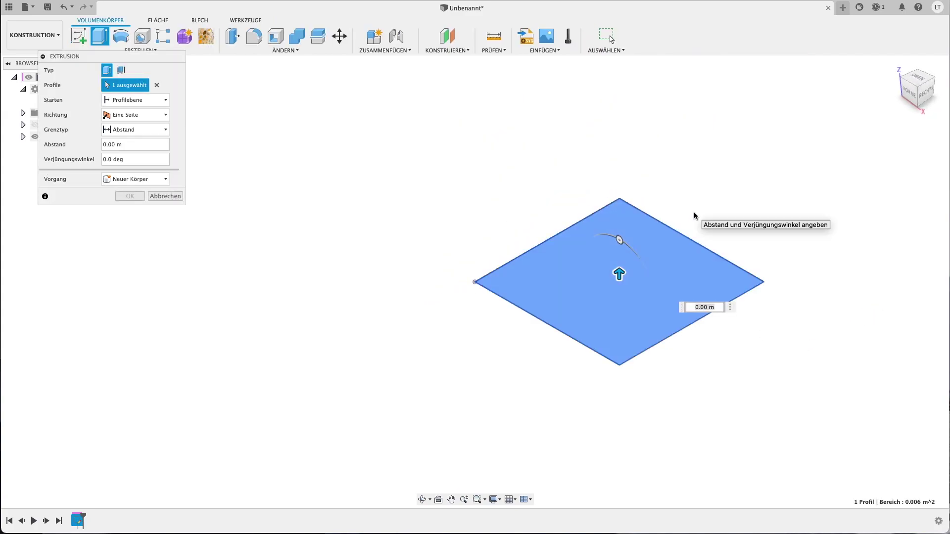
pyautogui.write('Hoehe')
pyautogui.press('Return')
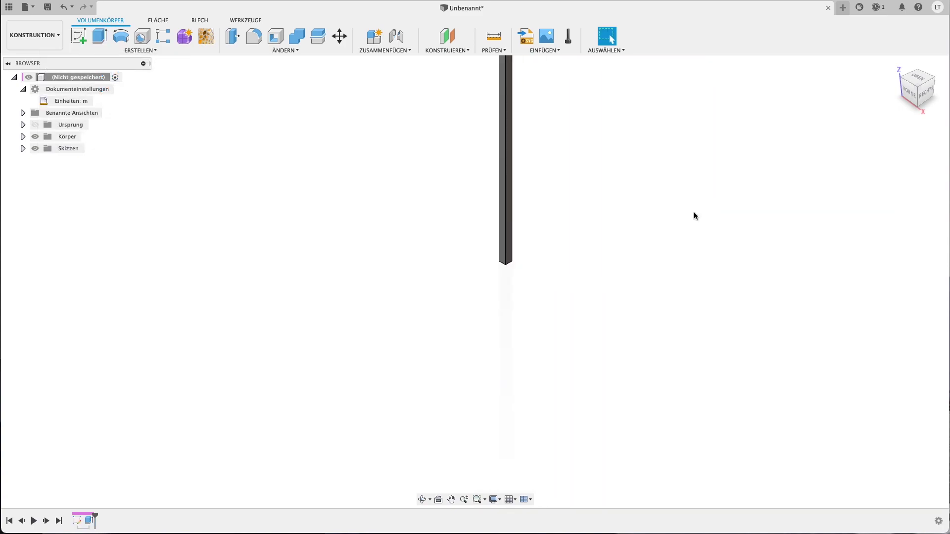
pyautogui.press('F6')
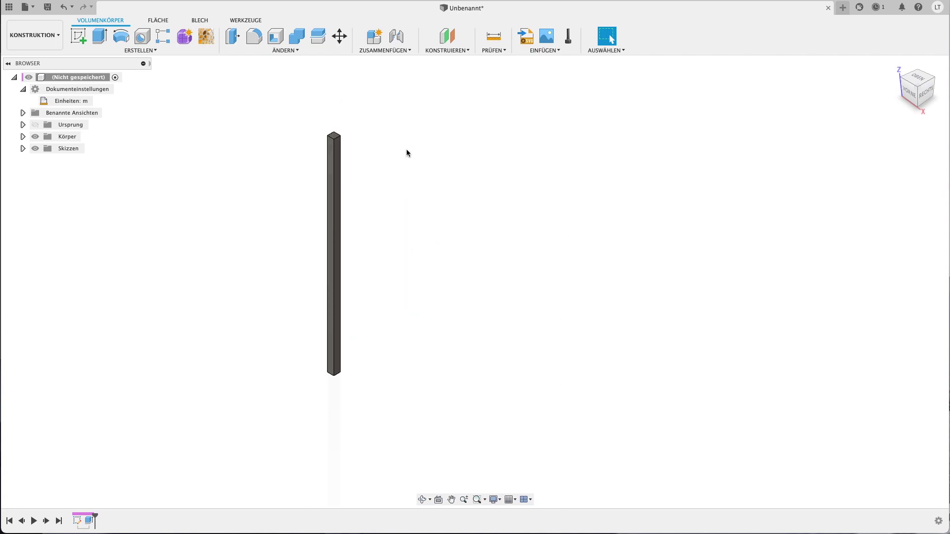
# Apply the Holz > Kiefer pine appearance to the post
pyautogui.press('a')
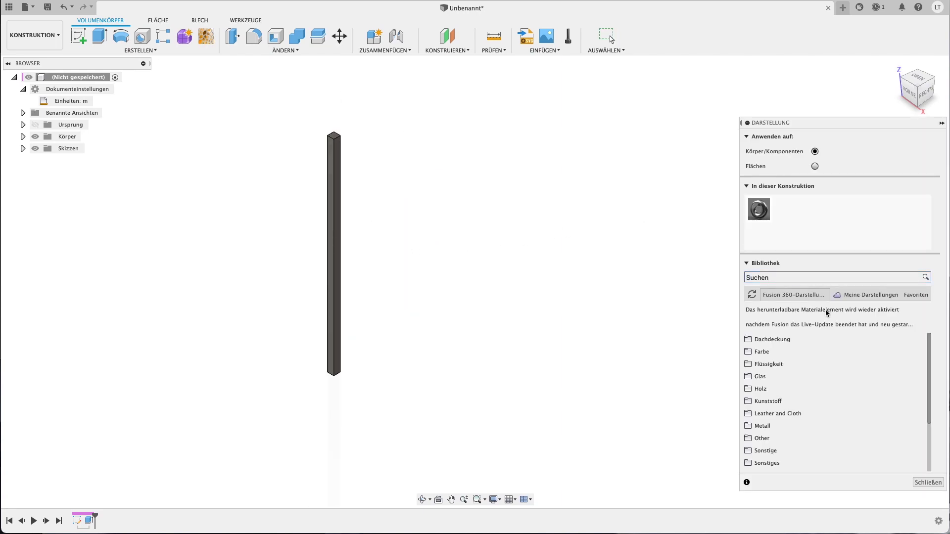
pyautogui.click(767, 389)
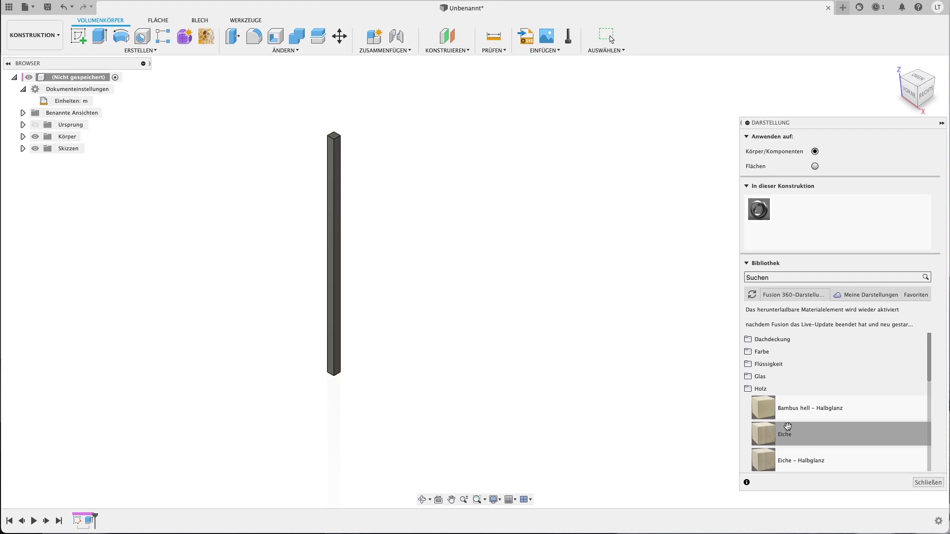
pyautogui.scroll(-2, 787, 427)
pyautogui.scroll(-2, 782, 428)
pyautogui.click(800, 391)
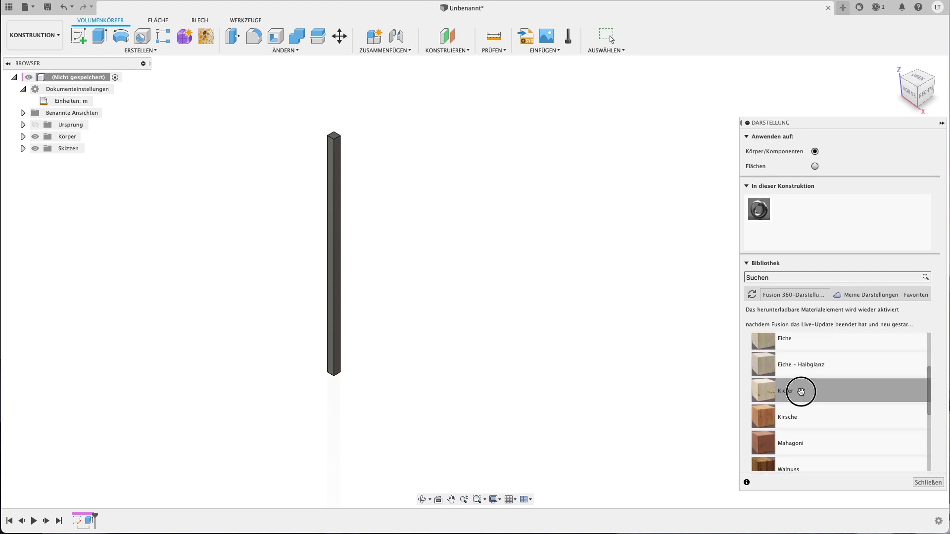
pyautogui.moveTo(801, 391); pyautogui.dragTo(338, 280)
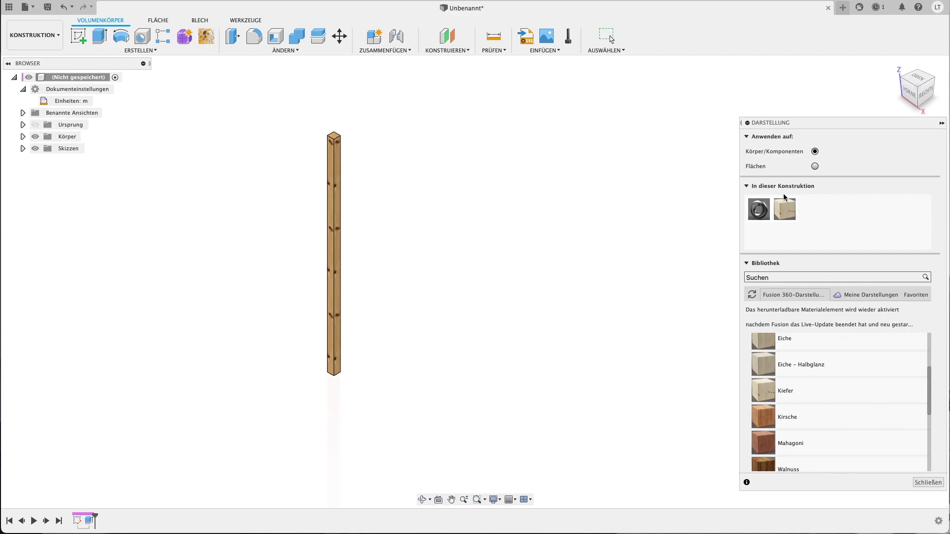
# Set the Kiefer appearance's texture scale to 48
pyautogui.rightClick(780, 212)
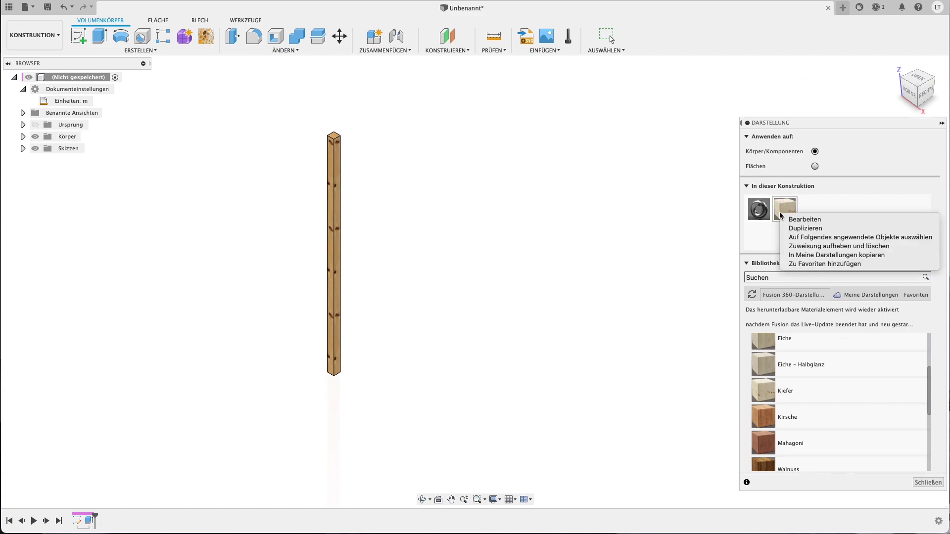
pyautogui.click(804, 219)
pyautogui.moveTo(716, 144); pyautogui.dragTo(717, 148)
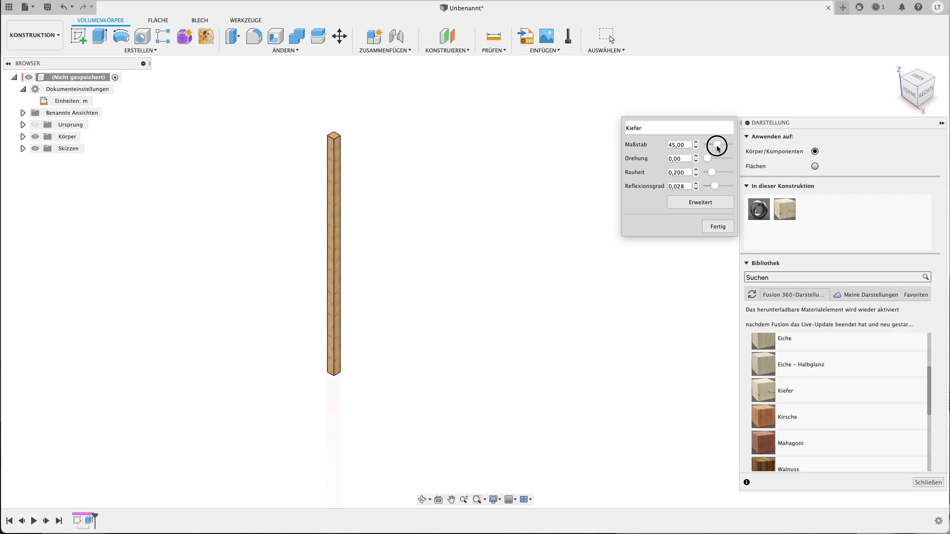
pyautogui.moveTo(718, 149); pyautogui.dragTo(719, 149)
pyautogui.click(718, 226)
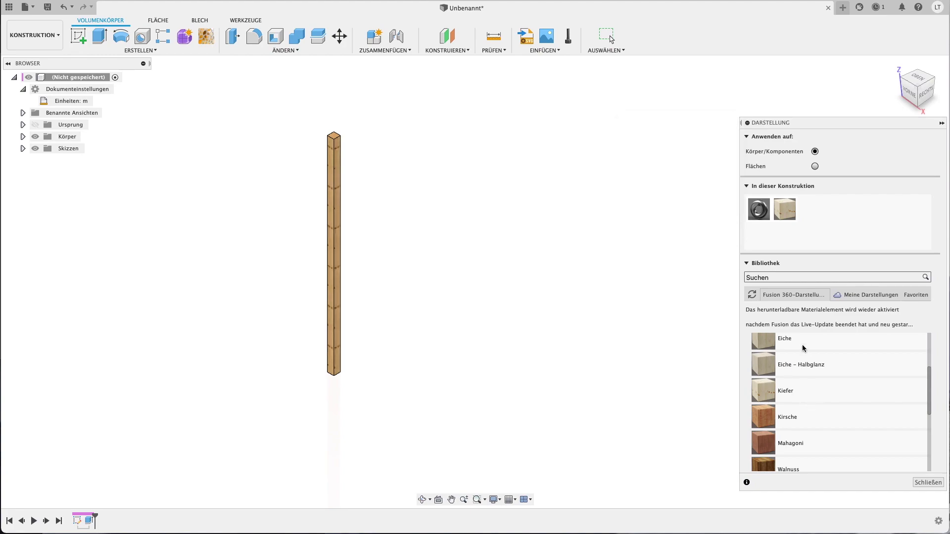
pyautogui.click(928, 482)
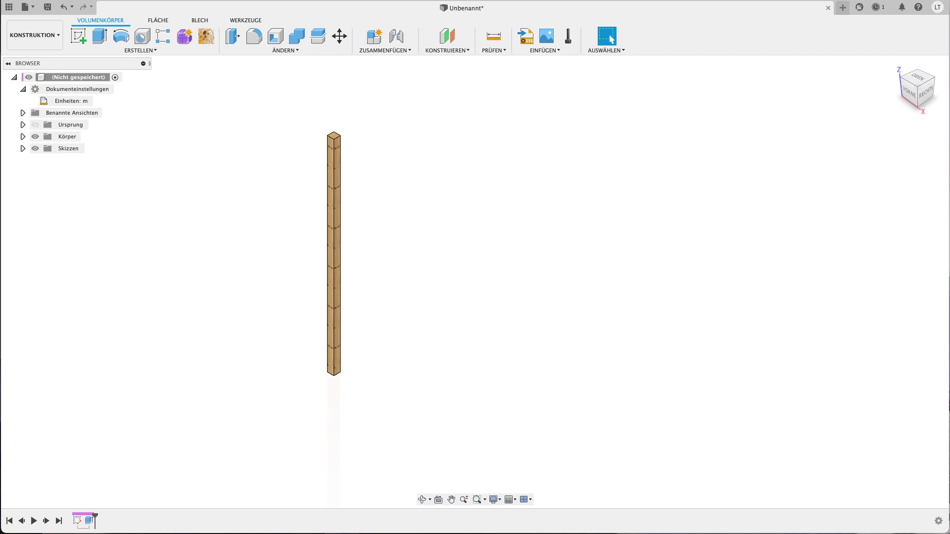
# Set up a body rectangular pattern of the post along the X axis
pyautogui.click(158, 39)
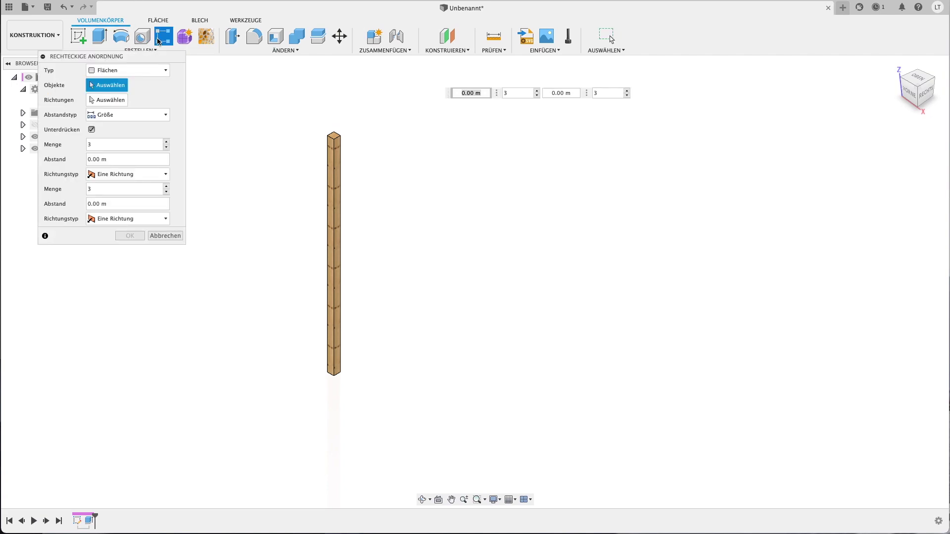
pyautogui.click(133, 71)
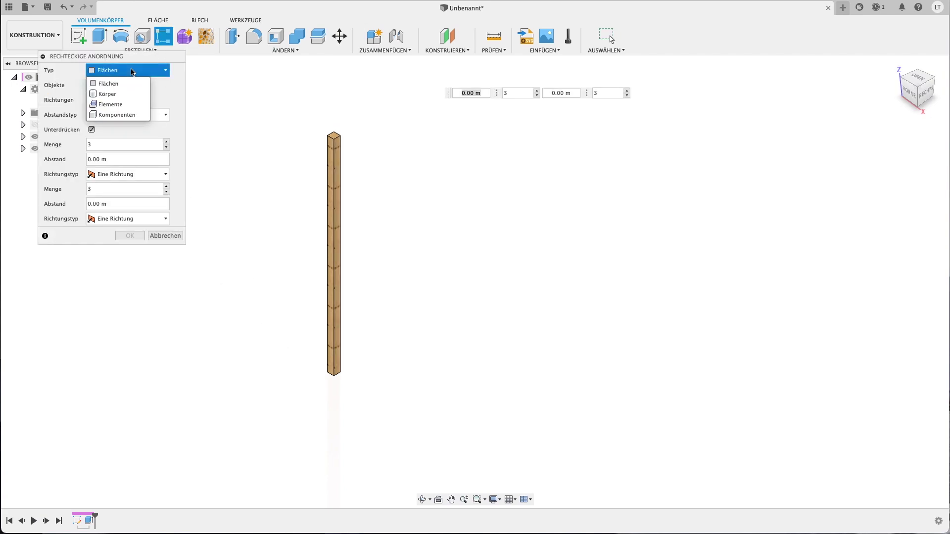
pyautogui.click(107, 94)
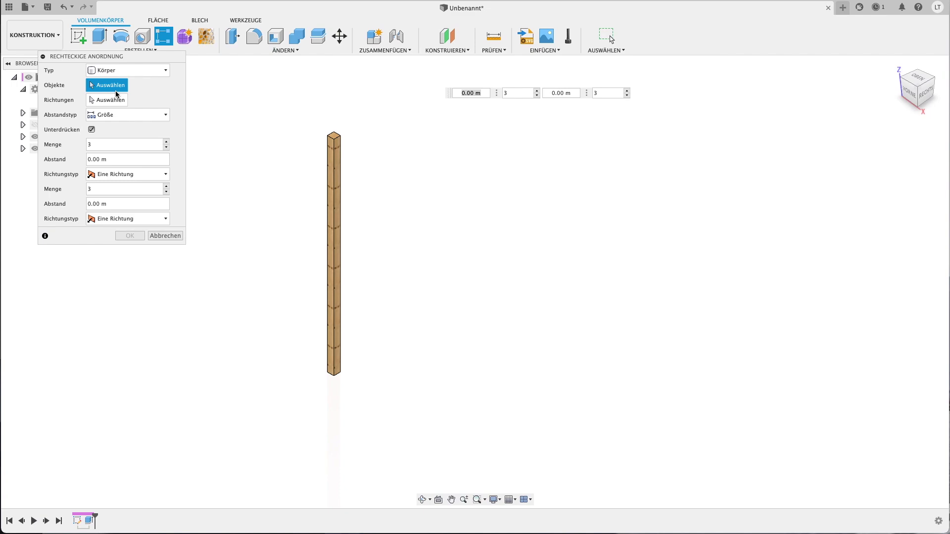
pyautogui.click(333, 278)
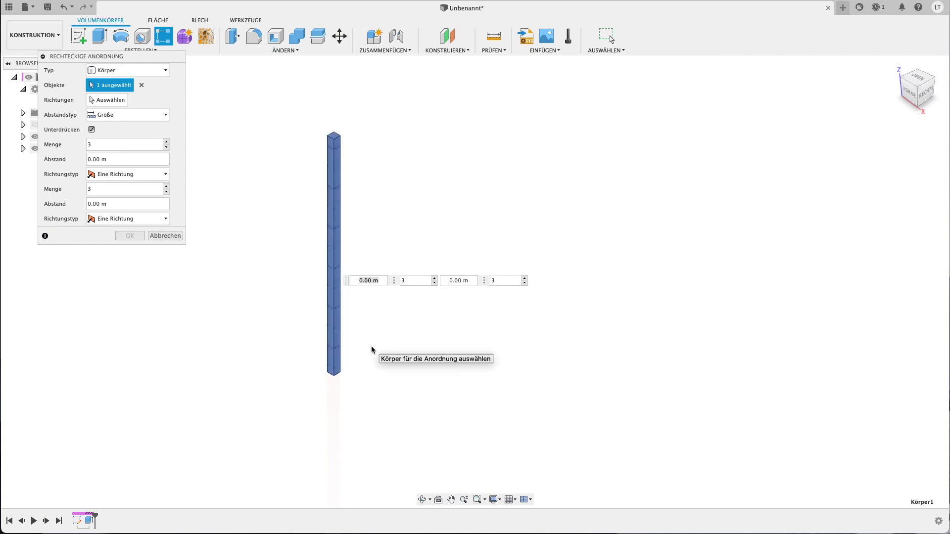
pyautogui.click(104, 101)
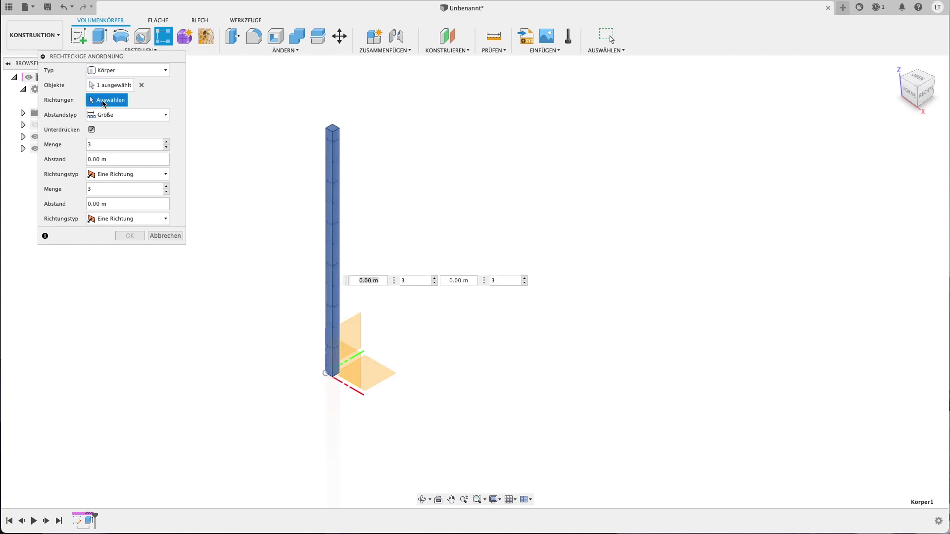
pyautogui.click(345, 384)
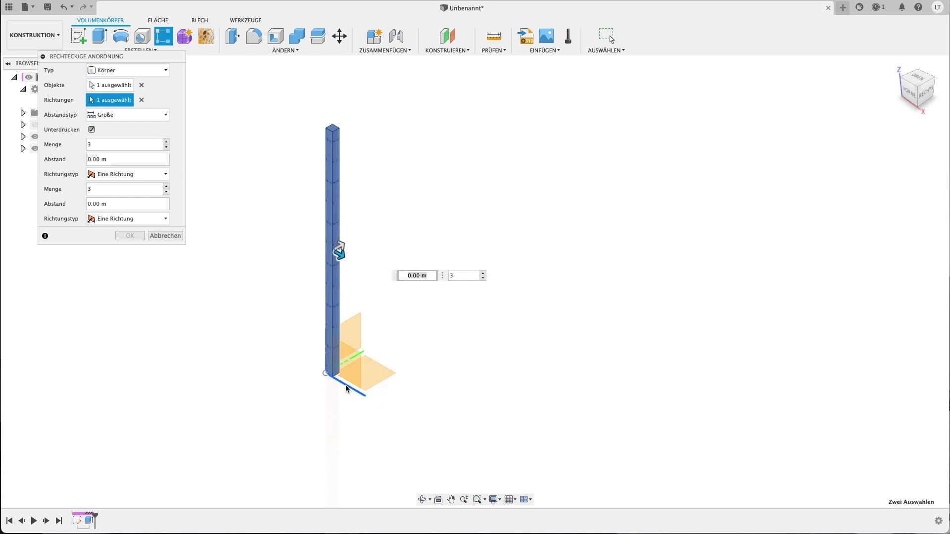
# Use Laenge spacing and AnzahlAufLaenge quantity to create the row of three posts
pyautogui.click(121, 159)
pyautogui.write('La')
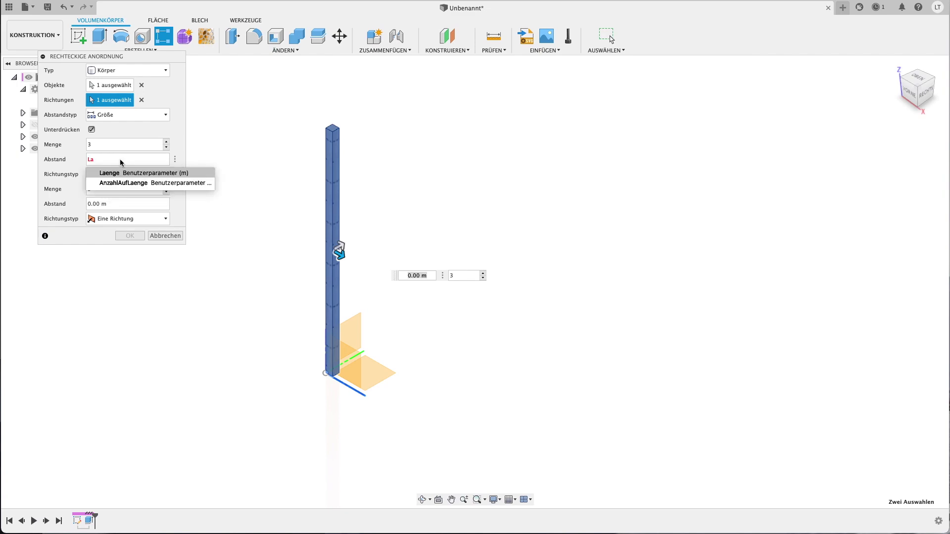
pyautogui.press('Return')
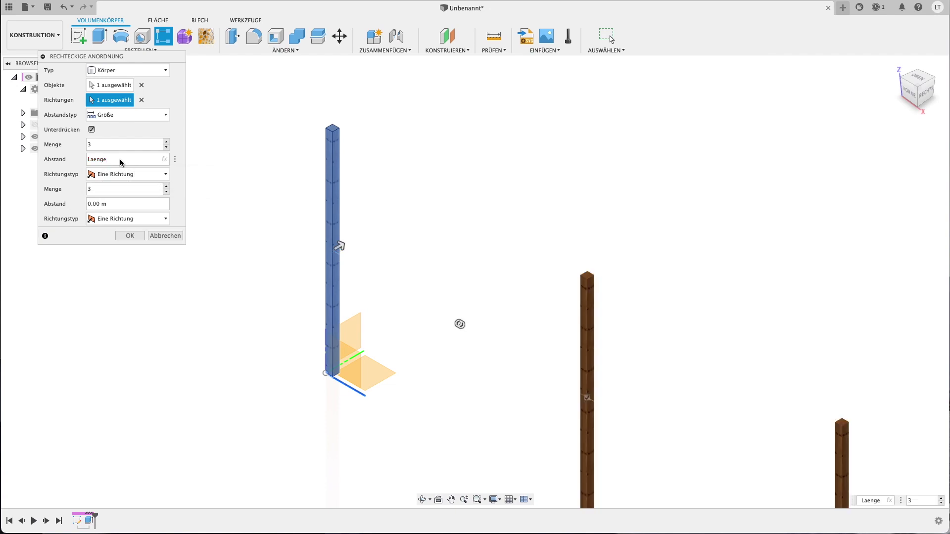
pyautogui.click(116, 144)
pyautogui.write('AN')
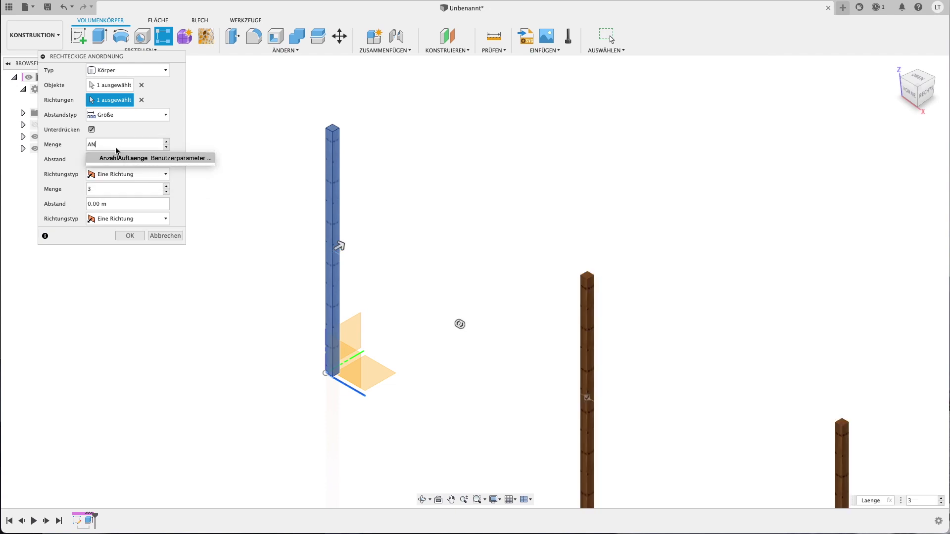
pyautogui.press('Return')
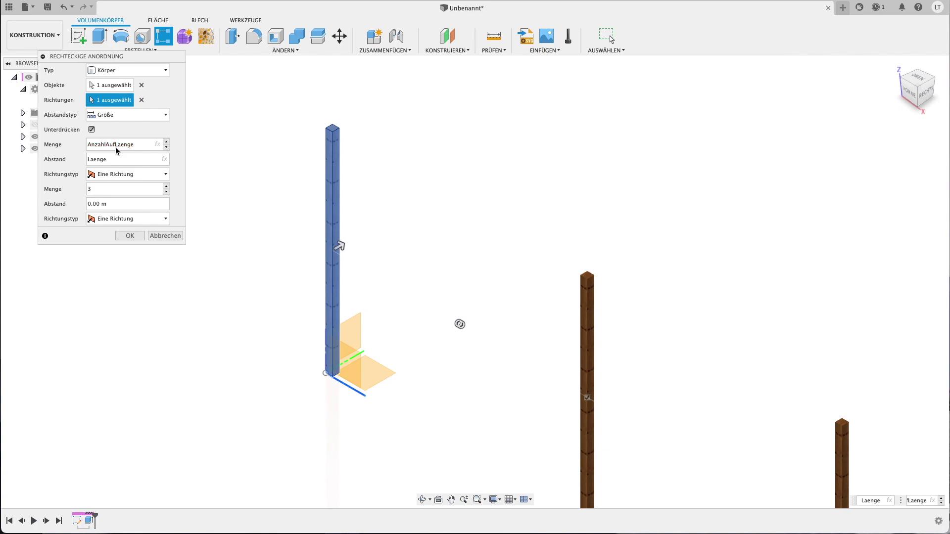
pyautogui.scroll(-3, 434, 260)
pyautogui.hscroll(3, 434, 259)
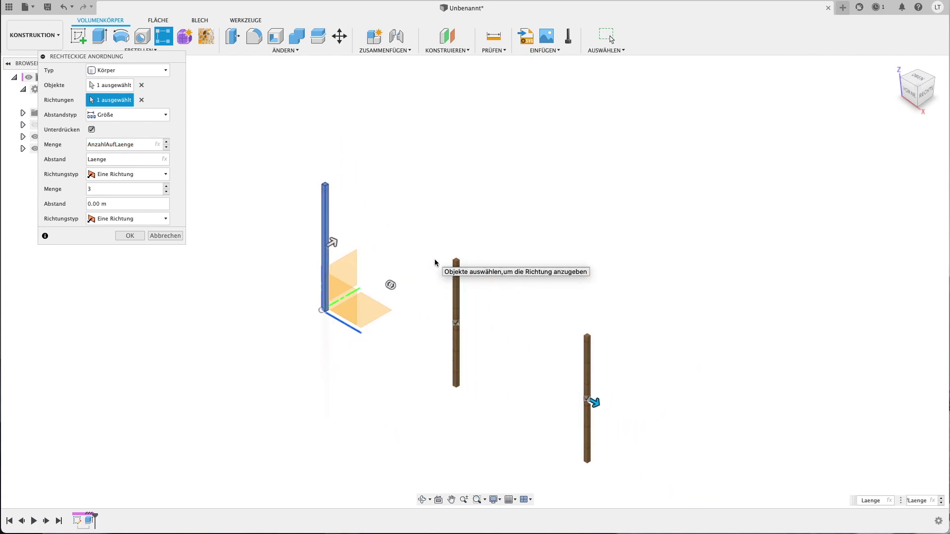
pyautogui.click(128, 235)
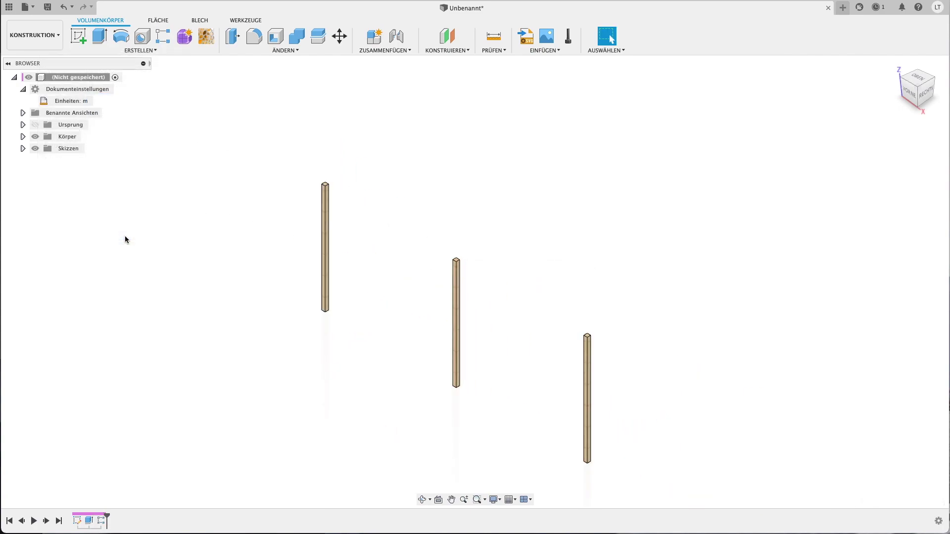
# Set up a body rectangular pattern of the left post across the frame's width axis
pyautogui.click(161, 37)
pyautogui.click(139, 70)
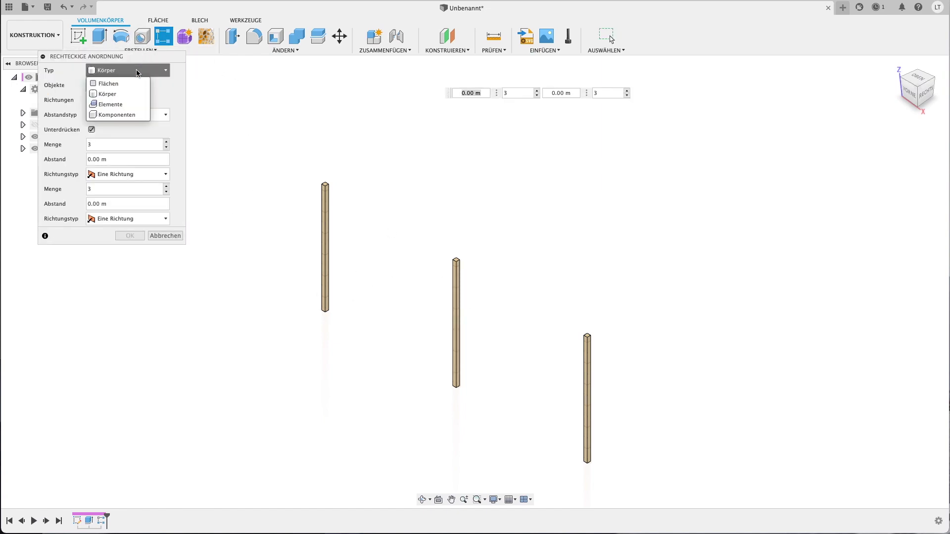
pyautogui.click(101, 105)
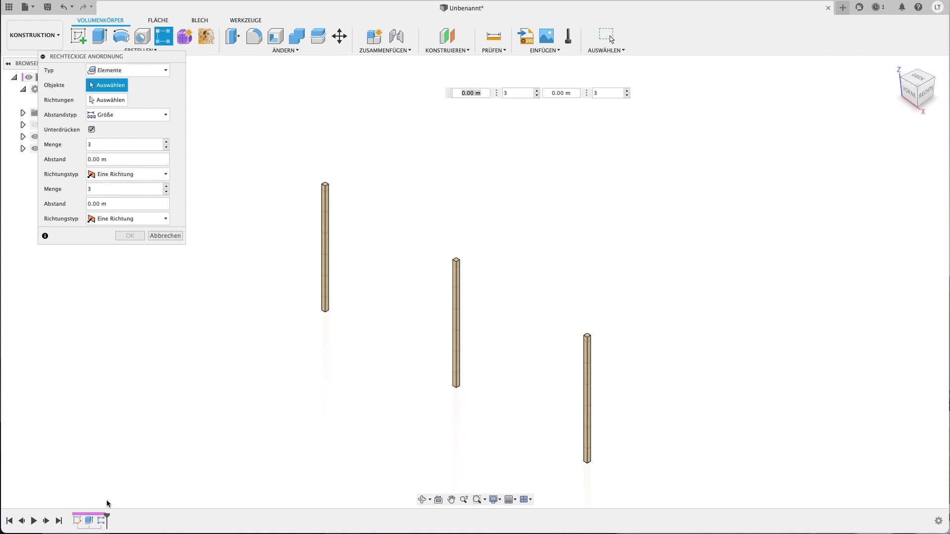
pyautogui.click(101, 520)
pyautogui.click(103, 523)
pyautogui.click(110, 100)
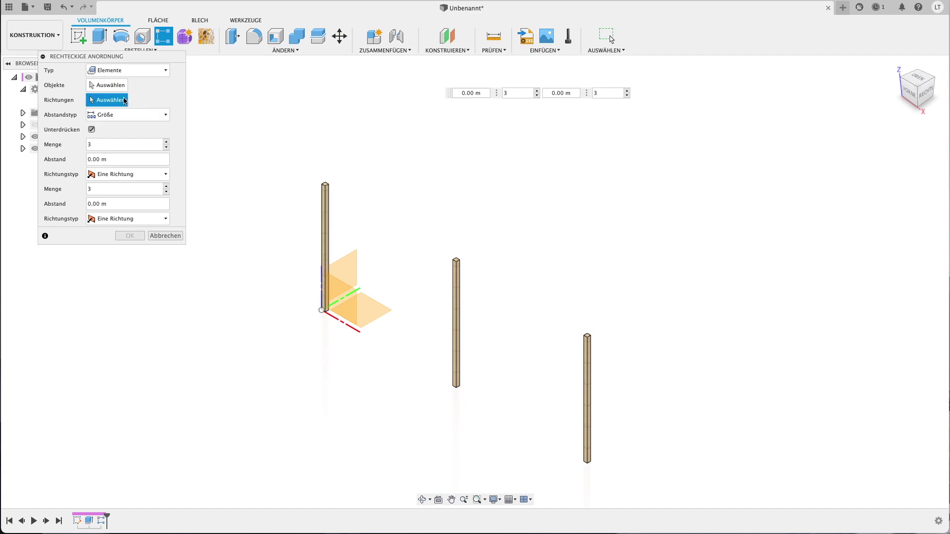
pyautogui.click(106, 85)
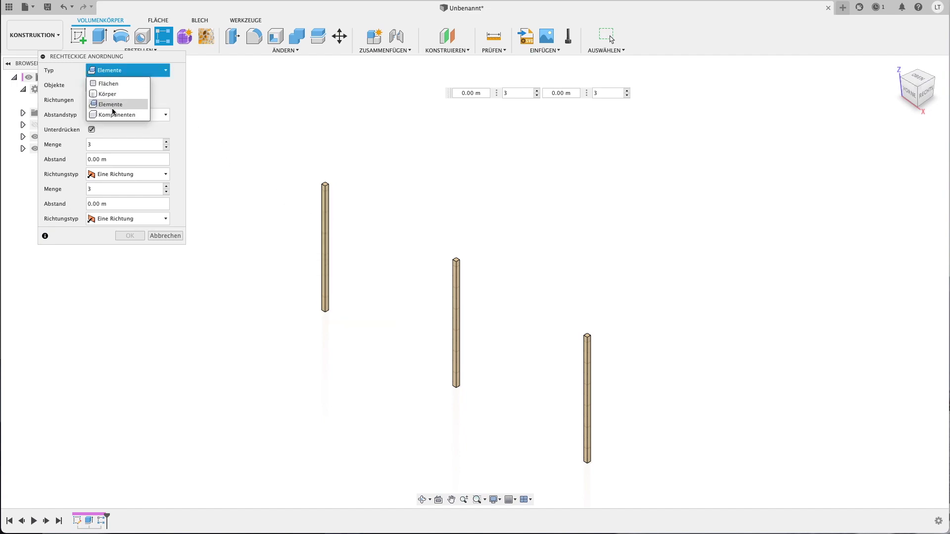
pyautogui.click(112, 95)
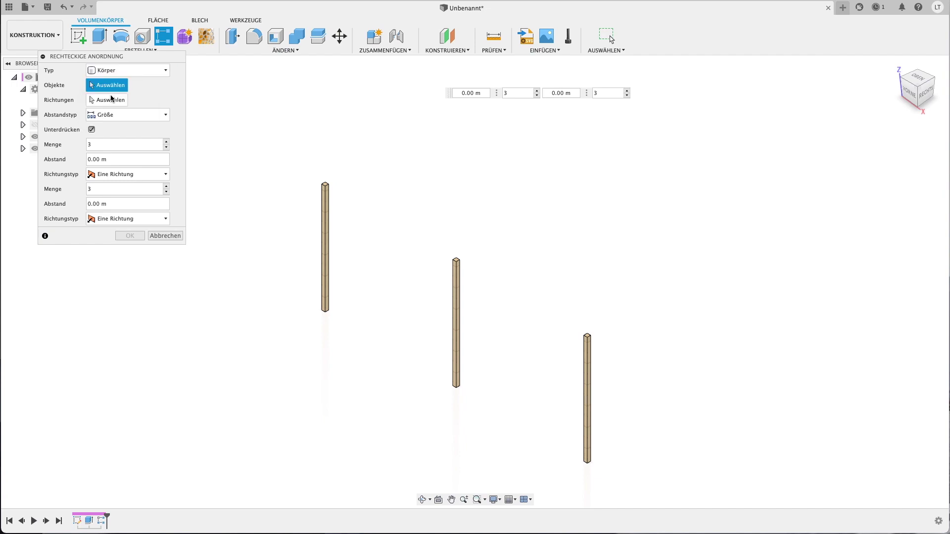
pyautogui.click(327, 212)
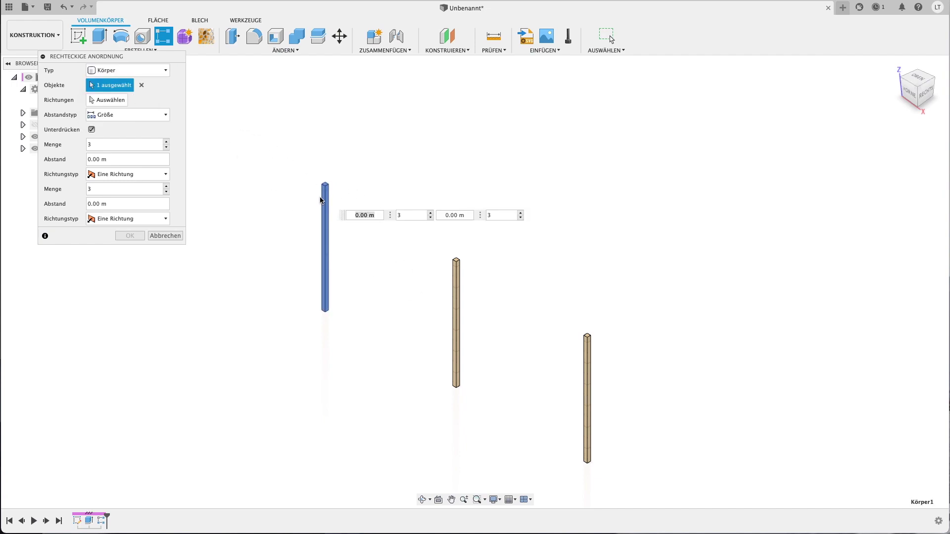
pyautogui.click(110, 100)
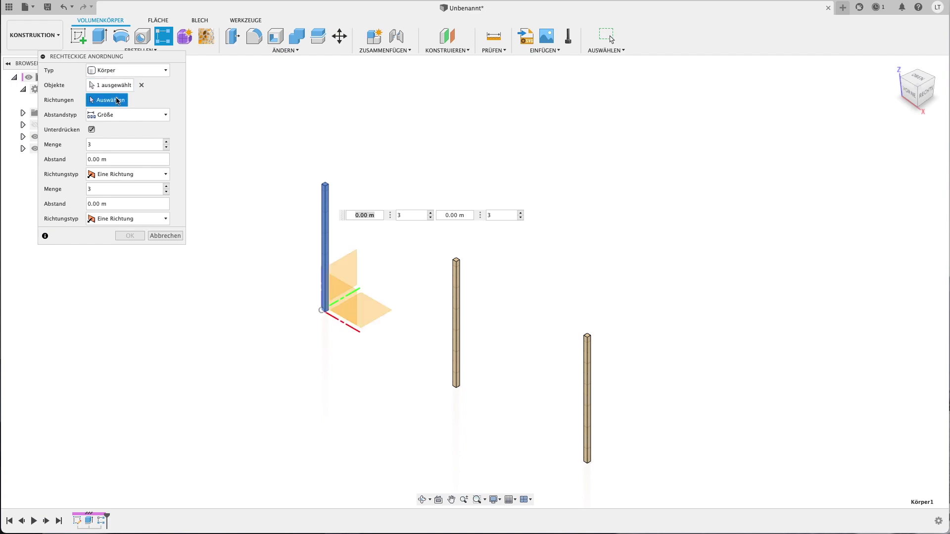
pyautogui.click(356, 291)
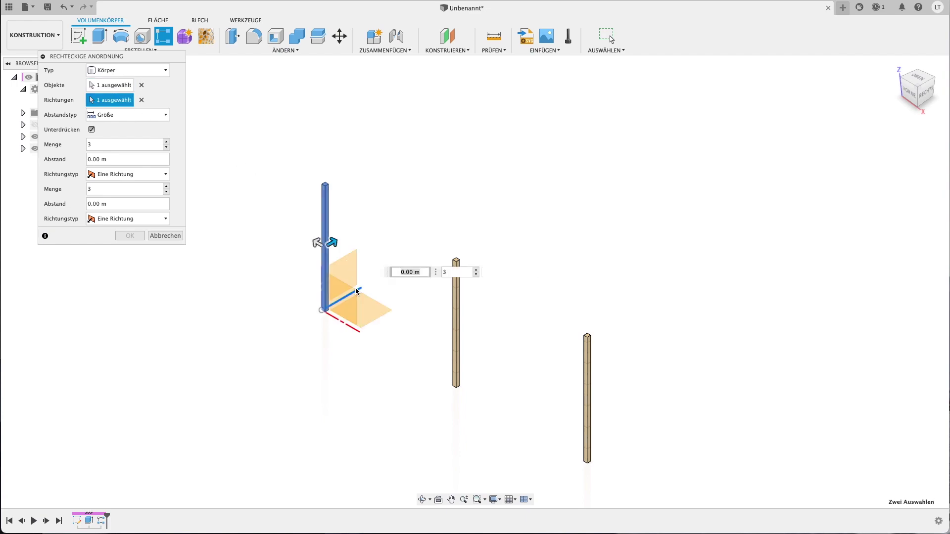
# Set spacing to Breite and quantity to 2, and apply the pattern
pyautogui.press('Tab')
pyautogui.tripleClick(130, 162)
pyautogui.write('Breite')
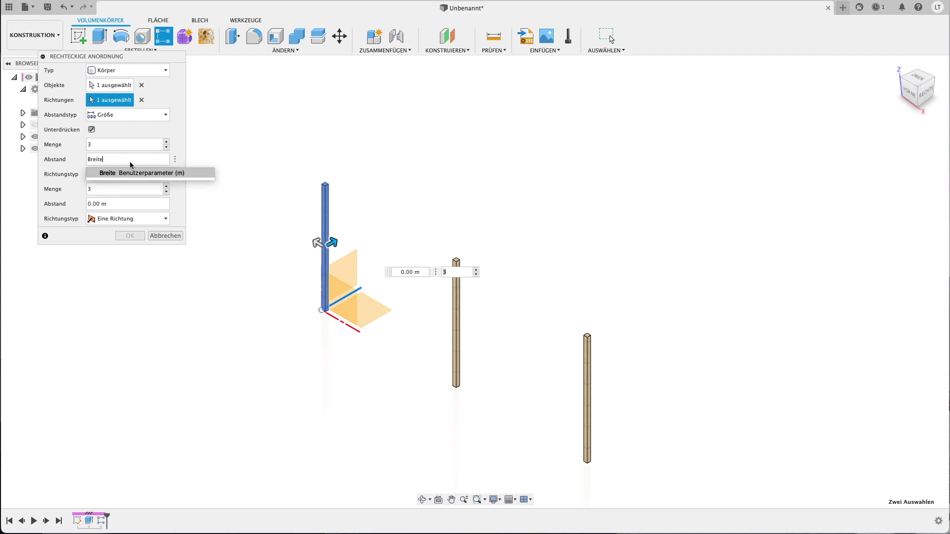
pyautogui.press('Return')
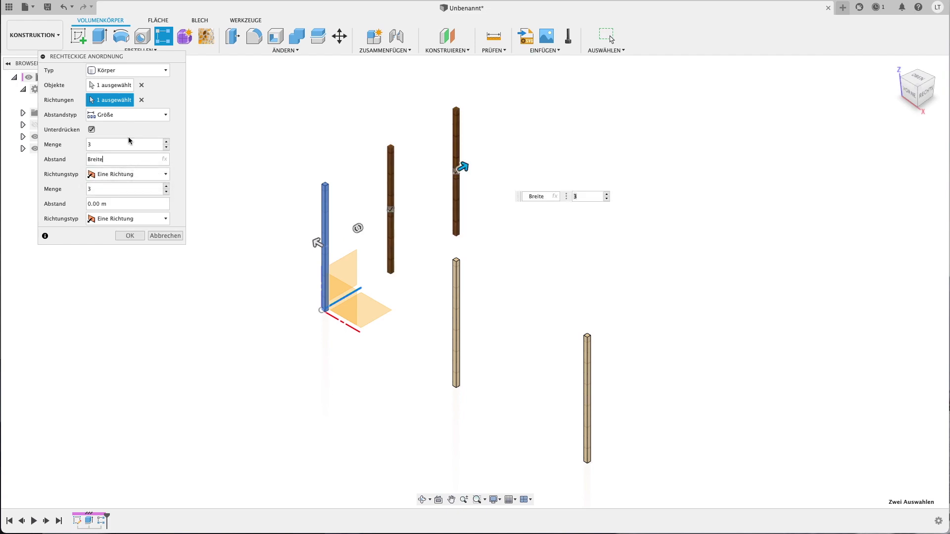
pyautogui.click(166, 147)
pyautogui.click(129, 236)
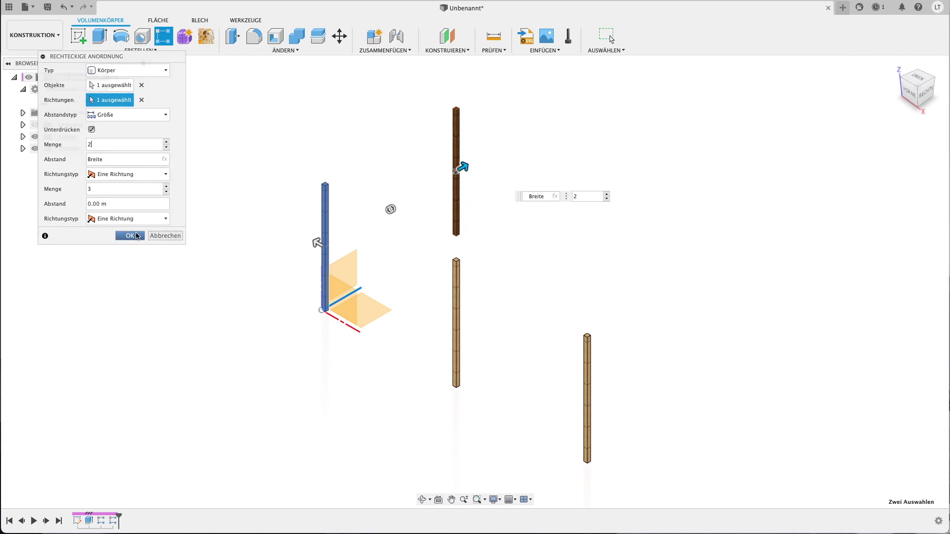
# Pattern the new post along the length with Laenge spacing and AnzahlAufLaenge copies
pyautogui.click(164, 35)
pyautogui.click(460, 197)
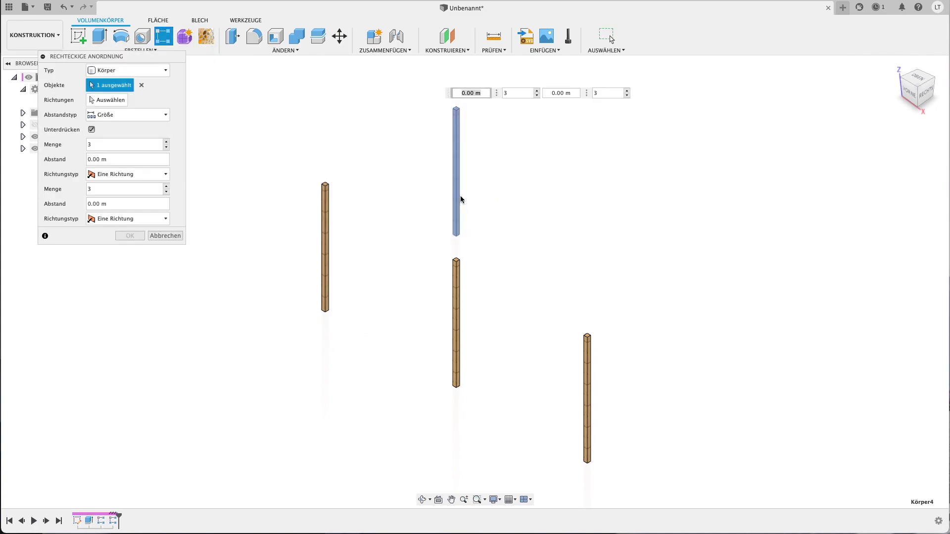
pyautogui.click(106, 100)
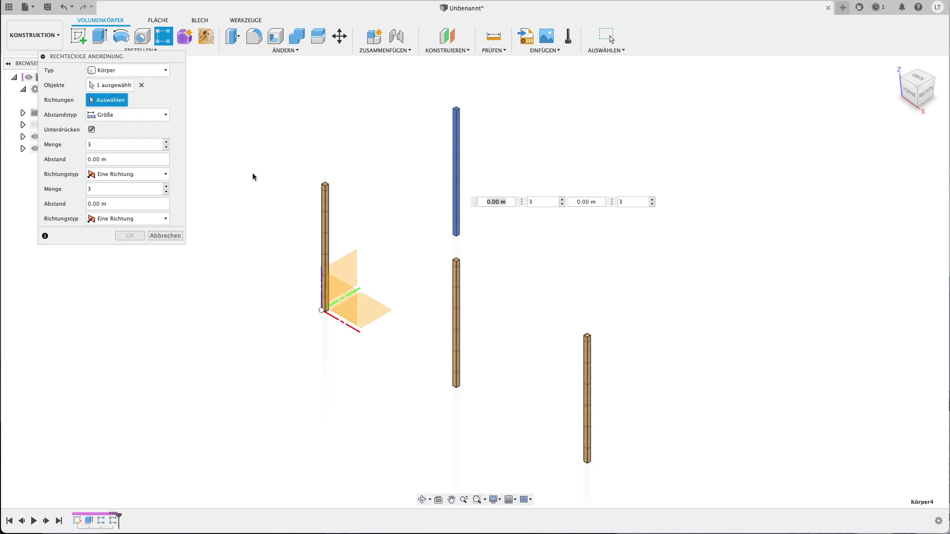
pyautogui.click(348, 326)
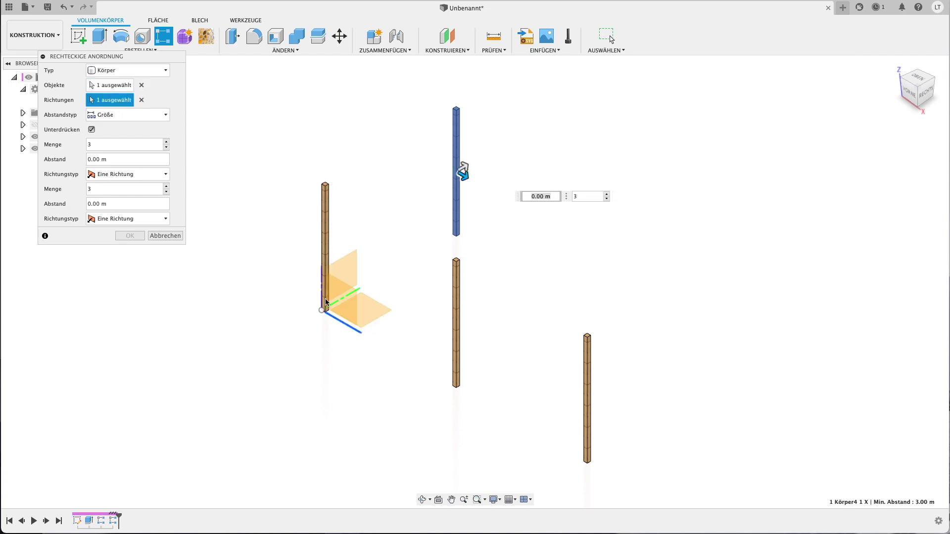
pyautogui.click(121, 159)
pyautogui.write('La')
pyautogui.press('Return')
pyautogui.doubleClick(114, 144)
pyautogui.write('An')
pyautogui.press('Return')
pyautogui.press('Return')
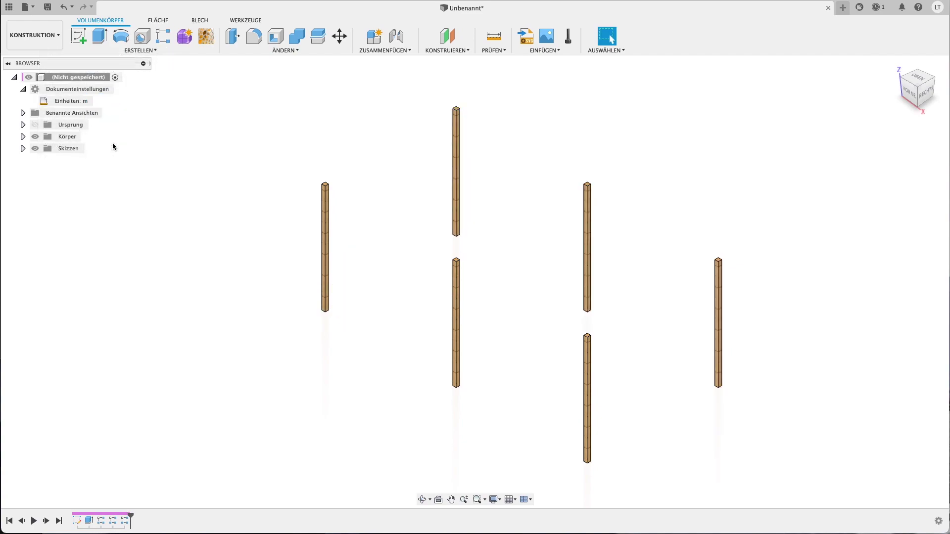
pyautogui.press('F6')
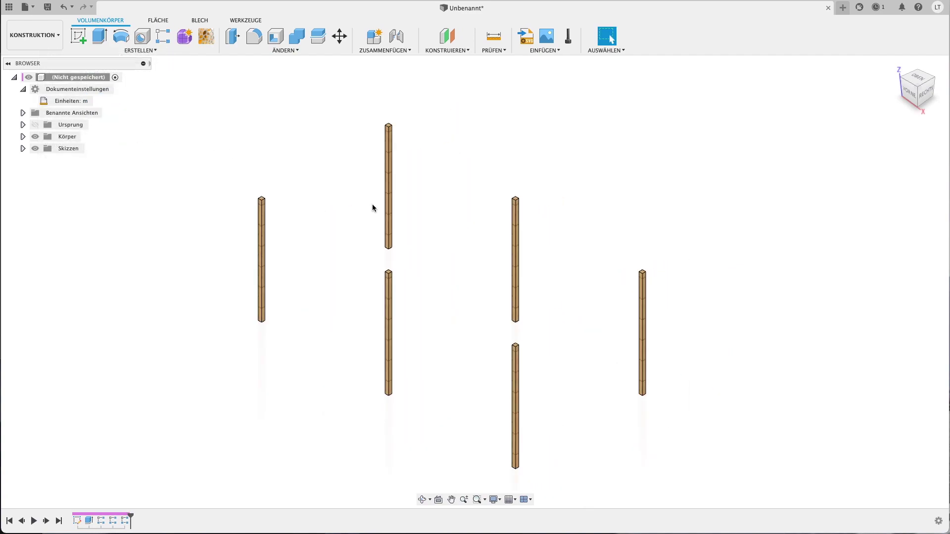
pyautogui.keyDown('shift'); pyautogui.scroll(-10, 372, 204); pyautogui.keyUp('shift')
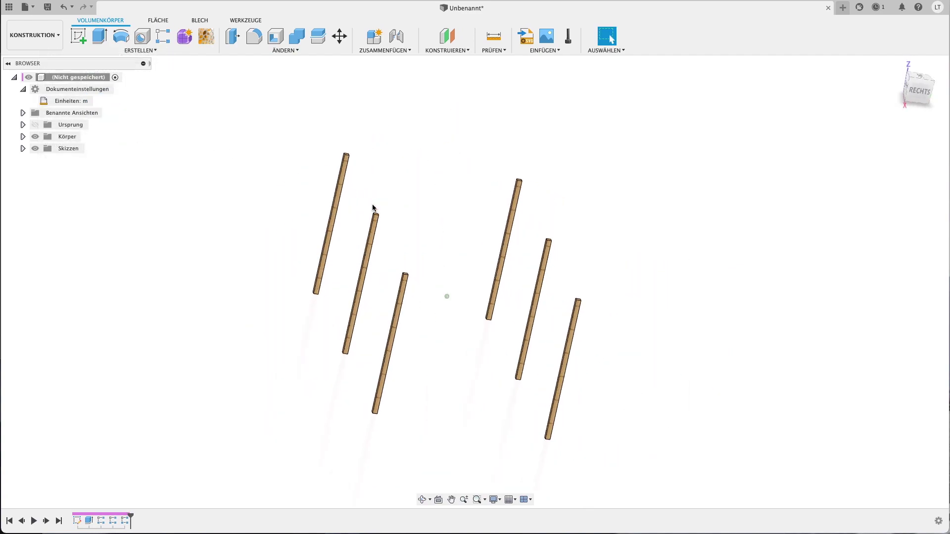
pyautogui.click(294, 51)
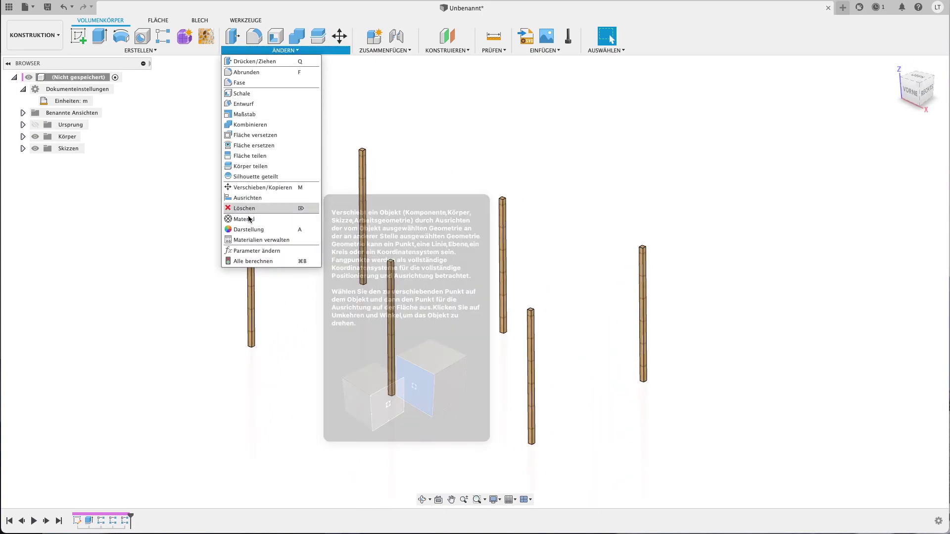
pyautogui.click(243, 251)
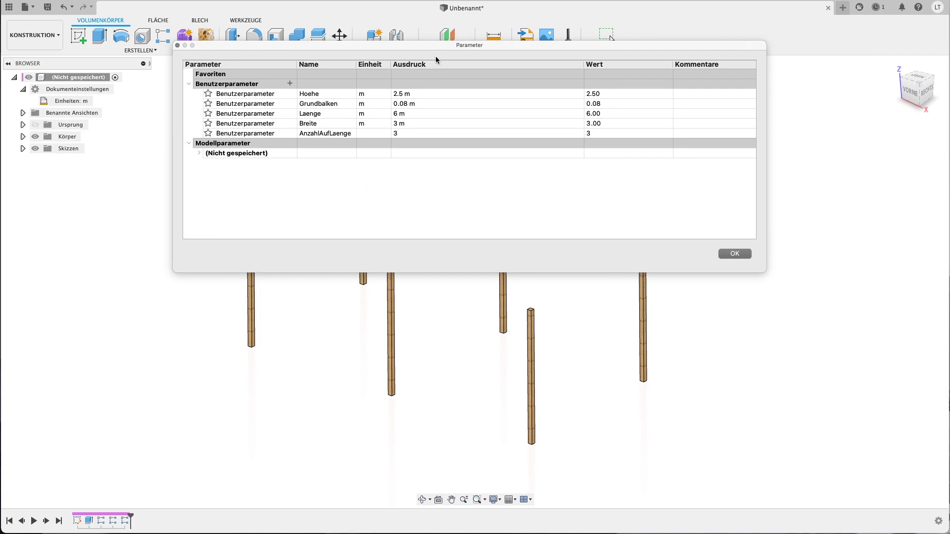
pyautogui.moveTo(437, 51); pyautogui.dragTo(927, 59)
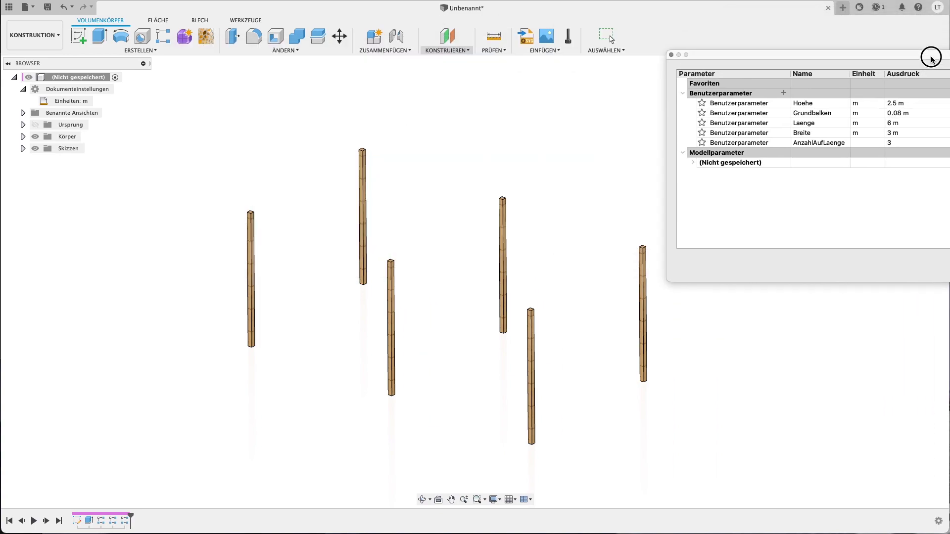
pyautogui.click(897, 143)
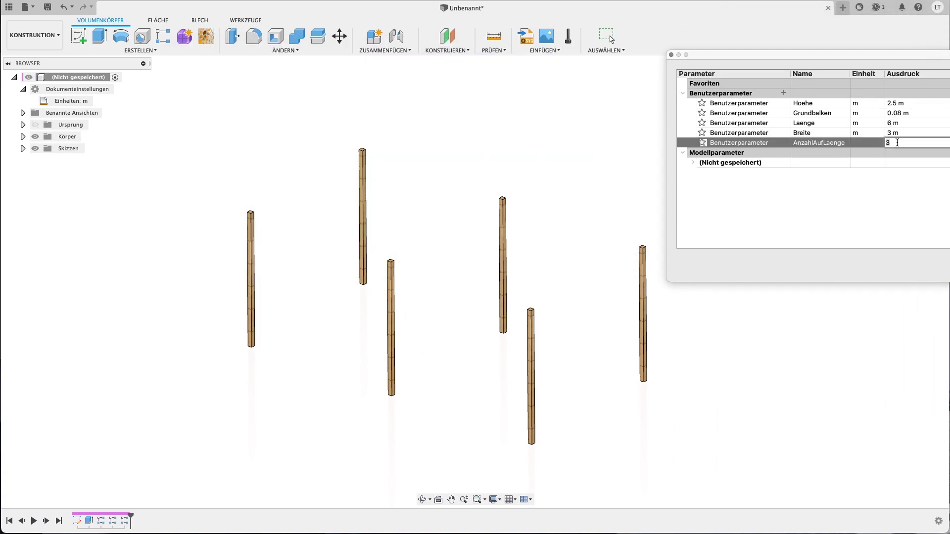
pyautogui.write('4')
pyautogui.press('Return')
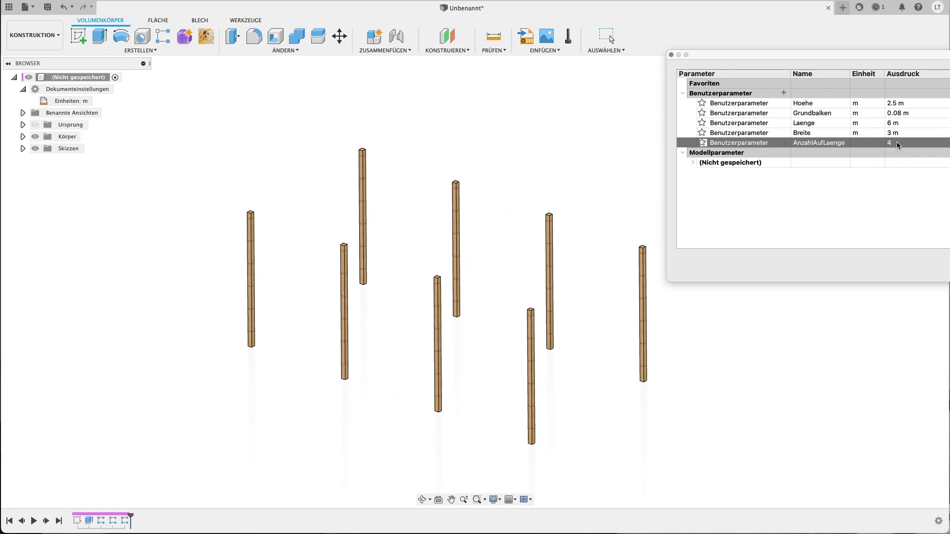
pyautogui.click(896, 142)
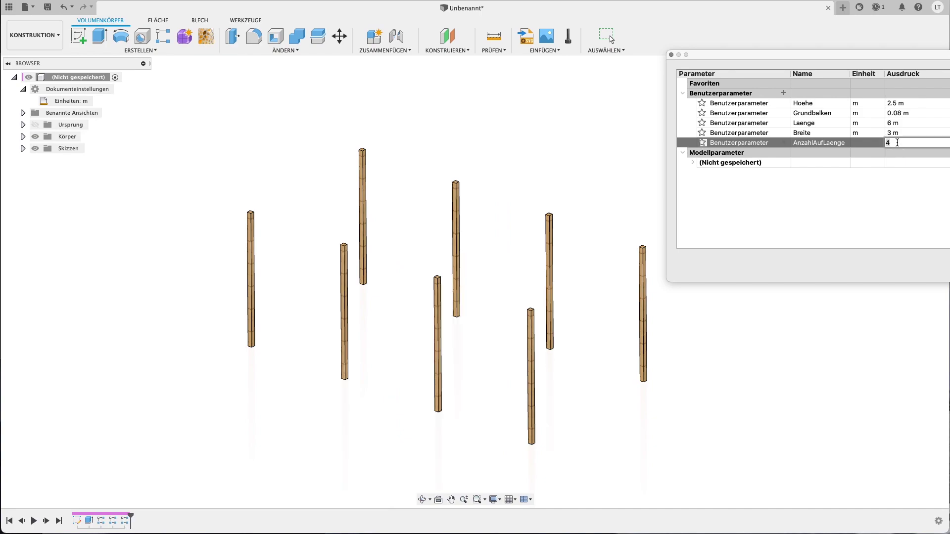
pyautogui.write('3')
pyautogui.press('Return')
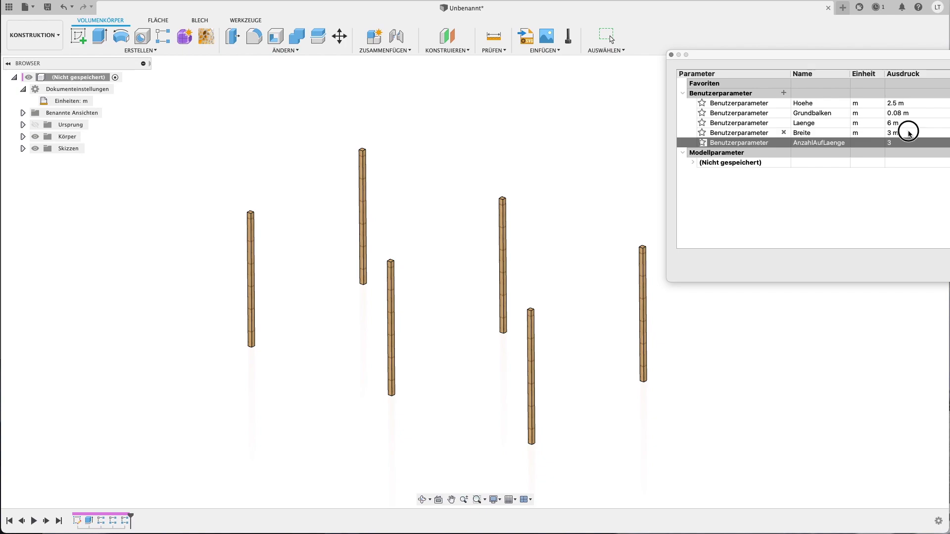
pyautogui.click(908, 133)
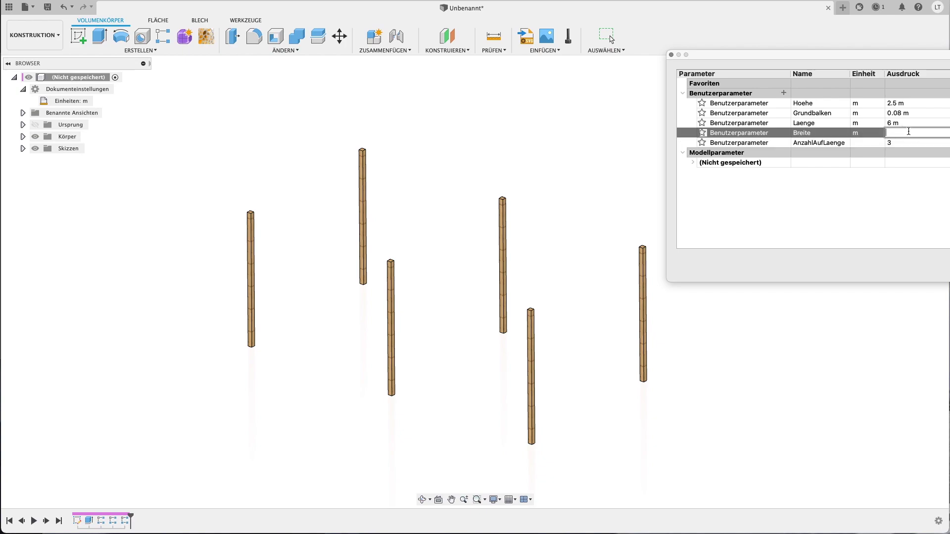
pyautogui.write('4')
pyautogui.press('Return')
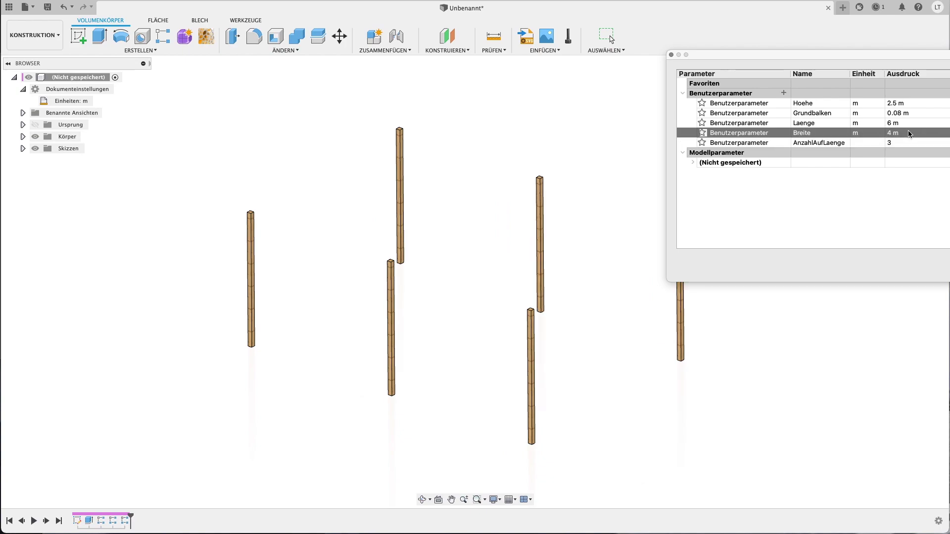
pyautogui.click(908, 133)
pyautogui.press('BackSpace')
pyautogui.press('BackSpace')
pyautogui.press('BackSpace')
pyautogui.write('3')
pyautogui.press('Return')
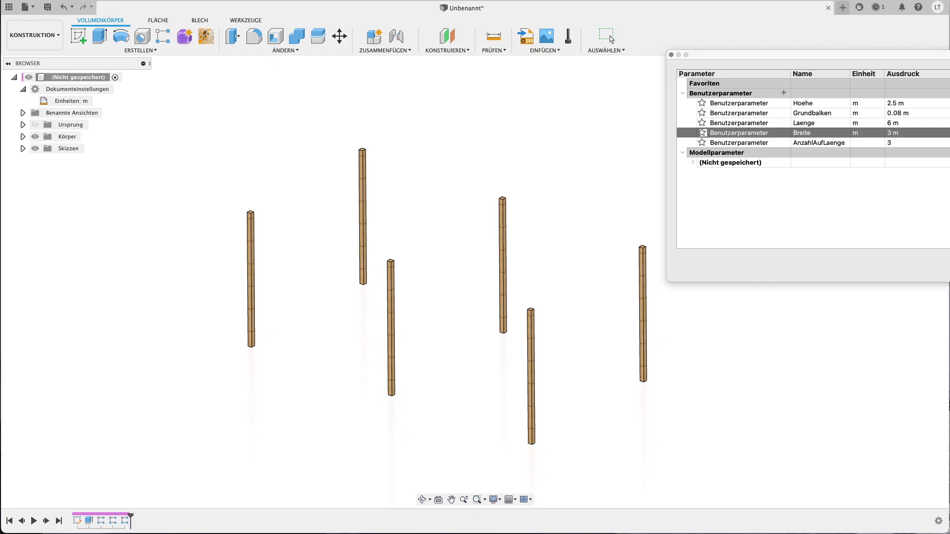
pyautogui.click(611, 39)
pyautogui.keyDown('shift'); pyautogui.hscroll(-10, 708, 268); pyautogui.keyUp('shift')
pyautogui.keyDown('shift'); pyautogui.hscroll(-5, 707, 268); pyautogui.keyUp('shift')
pyautogui.keyDown('shift'); pyautogui.hscroll(-5, 708, 268); pyautogui.keyUp('shift')
pyautogui.keyDown('shift'); pyautogui.hscroll(-5, 708, 268); pyautogui.keyUp('shift')
pyautogui.keyDown('shift'); pyautogui.hscroll(-5, 708, 268); pyautogui.keyUp('shift')
pyautogui.keyDown('shift'); pyautogui.hscroll(-5, 707, 268); pyautogui.keyUp('shift')
pyautogui.keyDown('shift'); pyautogui.hscroll(-5, 708, 268); pyautogui.keyUp('shift')
pyautogui.keyDown('shift'); pyautogui.hscroll(-5, 708, 268); pyautogui.keyUp('shift')
pyautogui.keyDown('shift'); pyautogui.hscroll(-5, 707, 268); pyautogui.keyUp('shift')
pyautogui.keyDown('shift'); pyautogui.hscroll(-5, 707, 268); pyautogui.keyUp('shift')
pyautogui.keyDown('shift'); pyautogui.hscroll(-5, 708, 268); pyautogui.keyUp('shift')
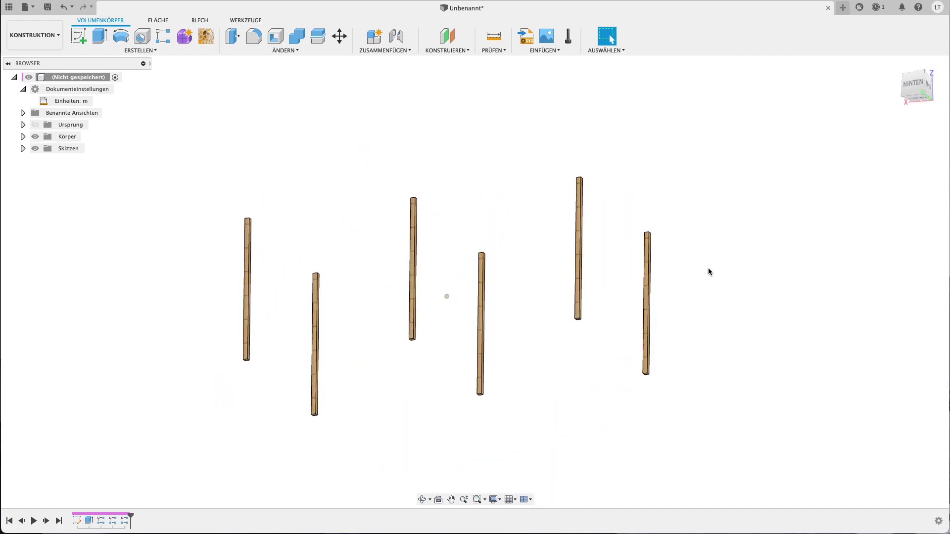
pyautogui.keyDown('shift'); pyautogui.hscroll(-3, 708, 268); pyautogui.keyUp('shift')
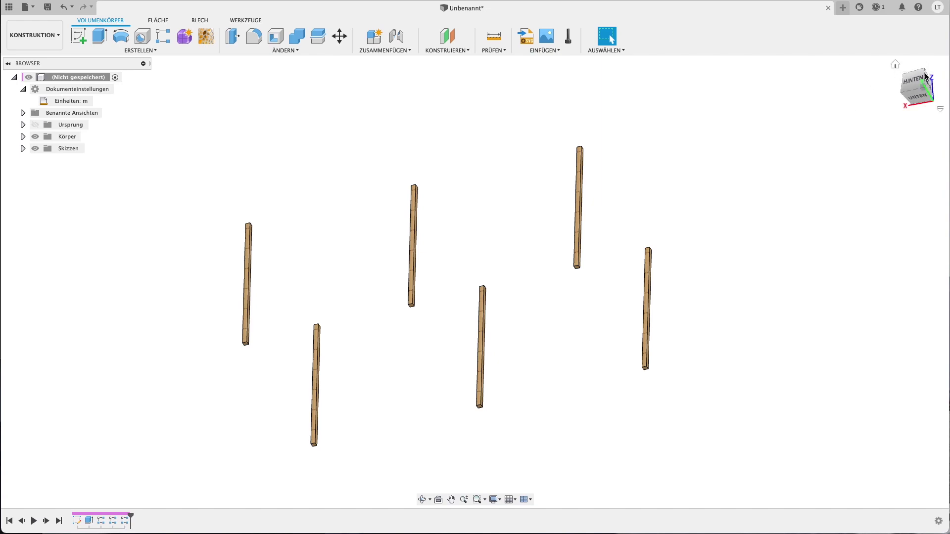
pyautogui.click(903, 74)
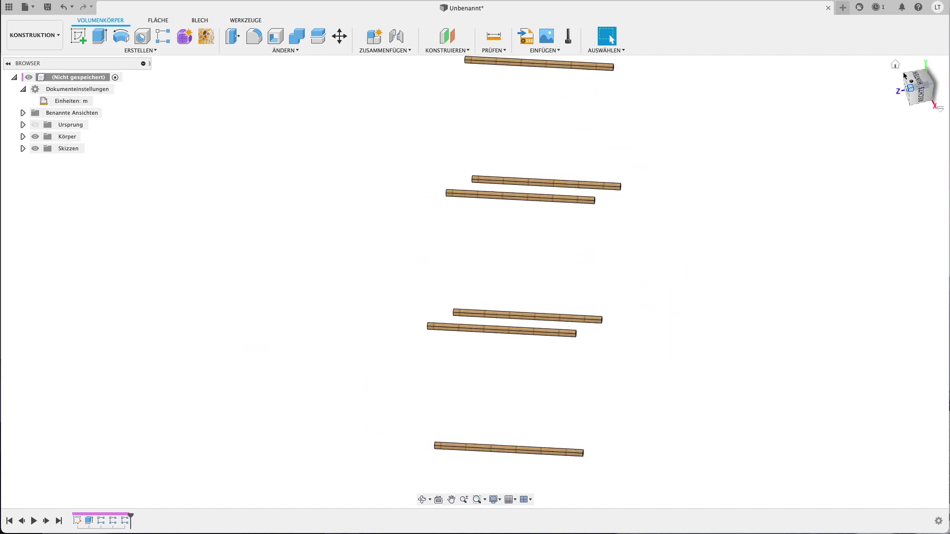
pyautogui.click(896, 63)
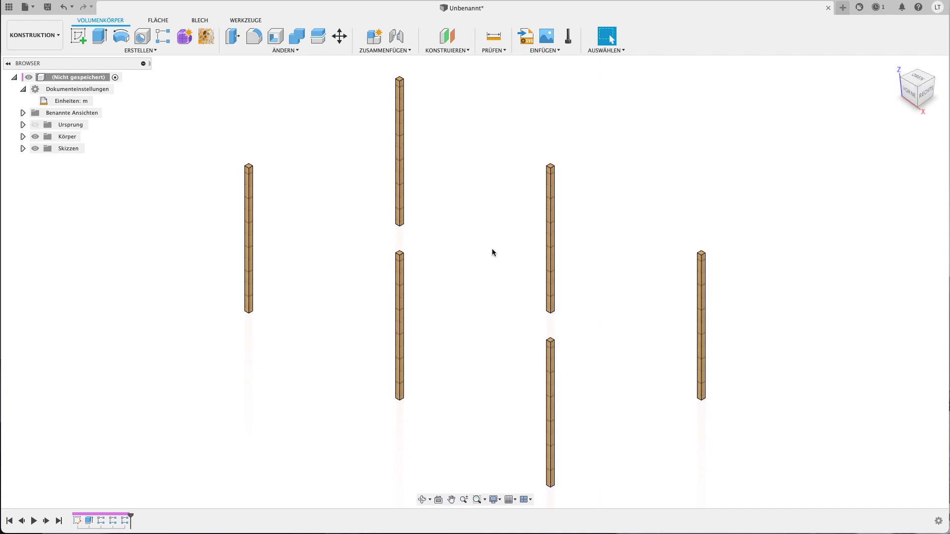
pyautogui.click(271, 52)
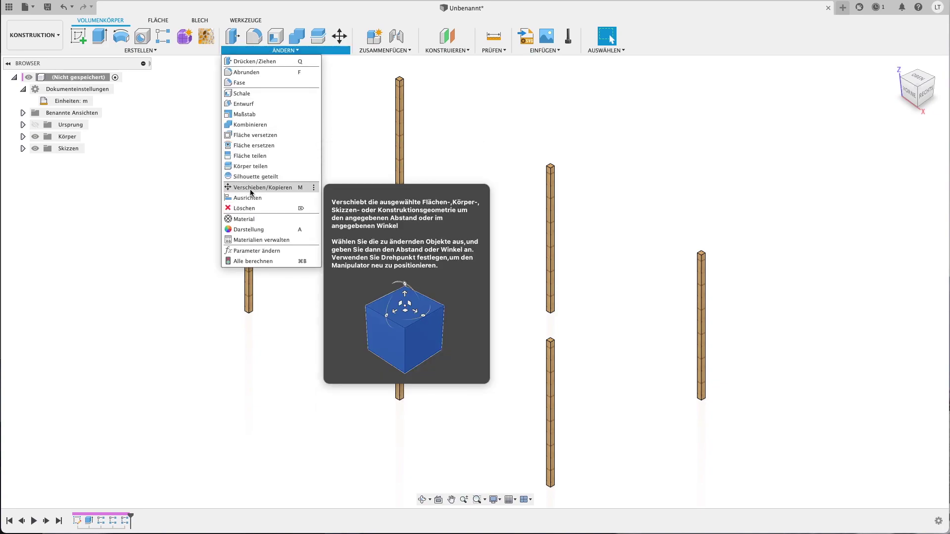
# Add a sixth user parameter, aufliegenderBalken, with the value 0.12 m, and close Parameters
pyautogui.click(257, 251)
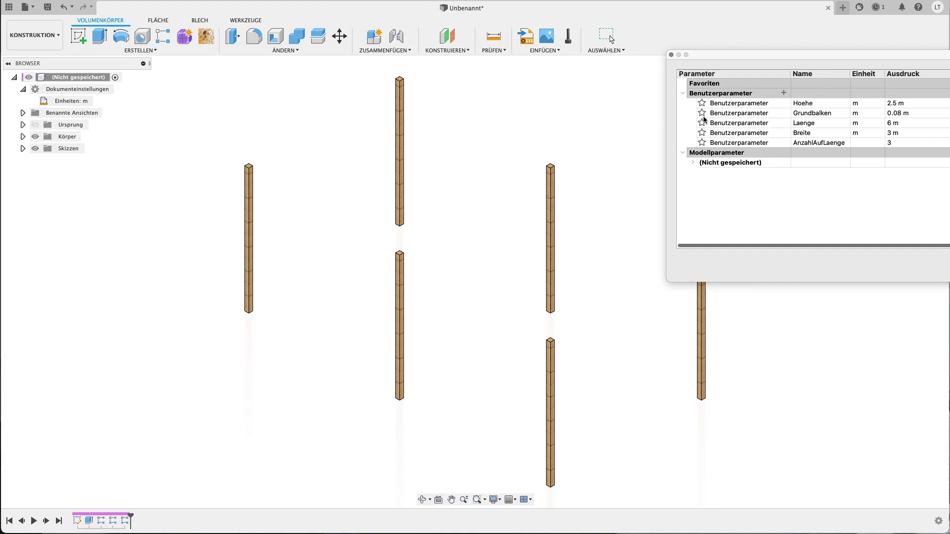
pyautogui.moveTo(750, 57); pyautogui.dragTo(407, 7)
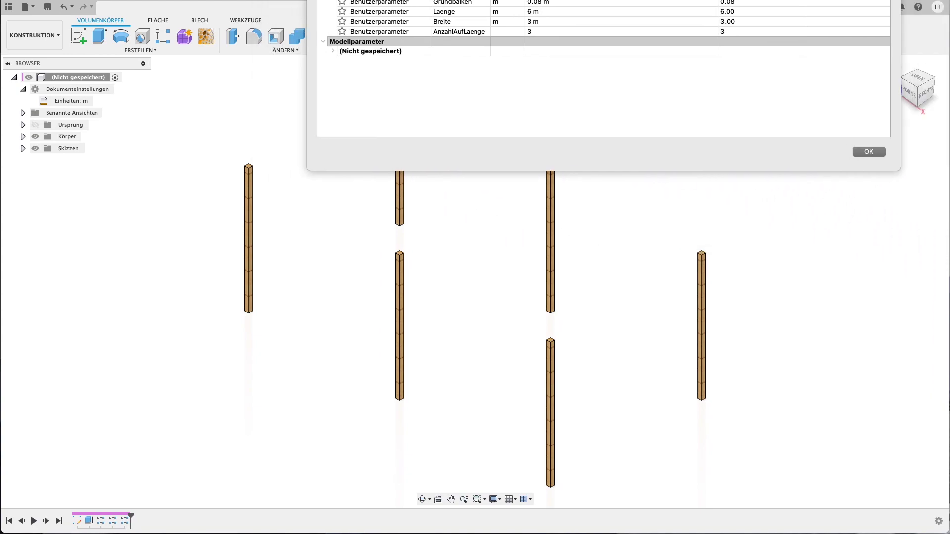
pyautogui.click(440, 44)
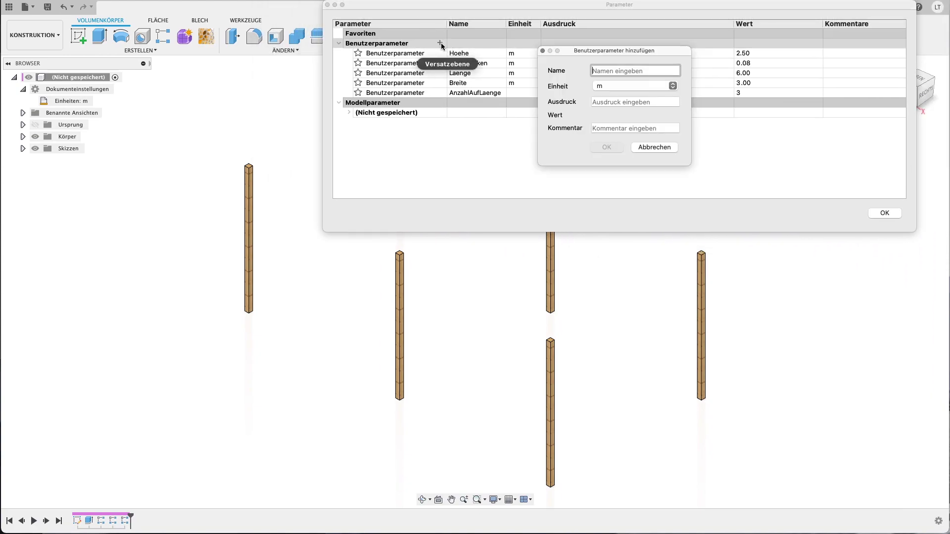
pyautogui.write('a')
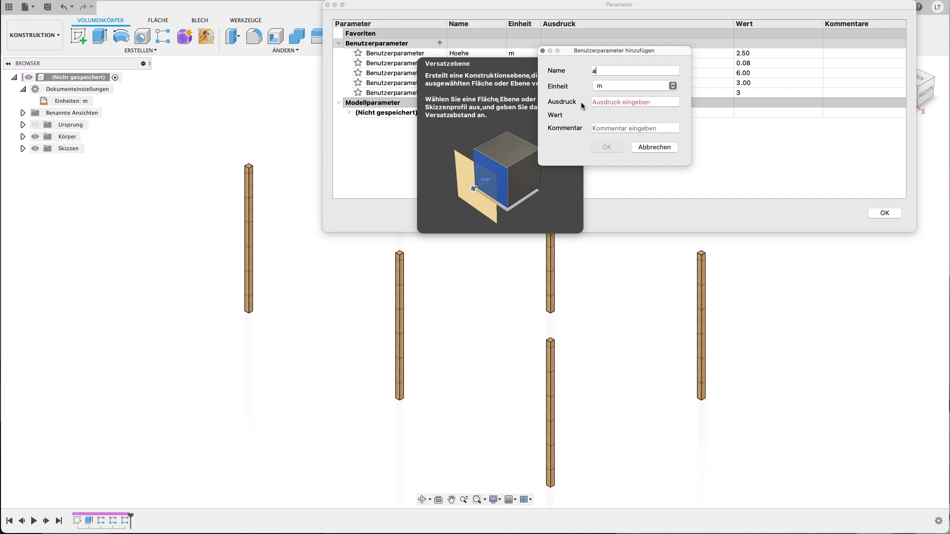
pyautogui.write('ufliegenderBalken')
pyautogui.press('Tab')
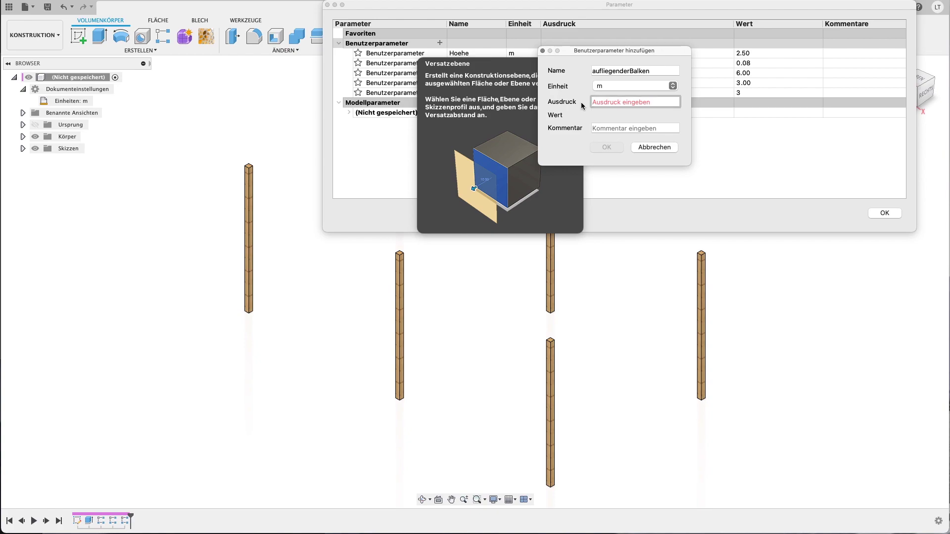
pyautogui.write('0')
pyautogui.press('Return')
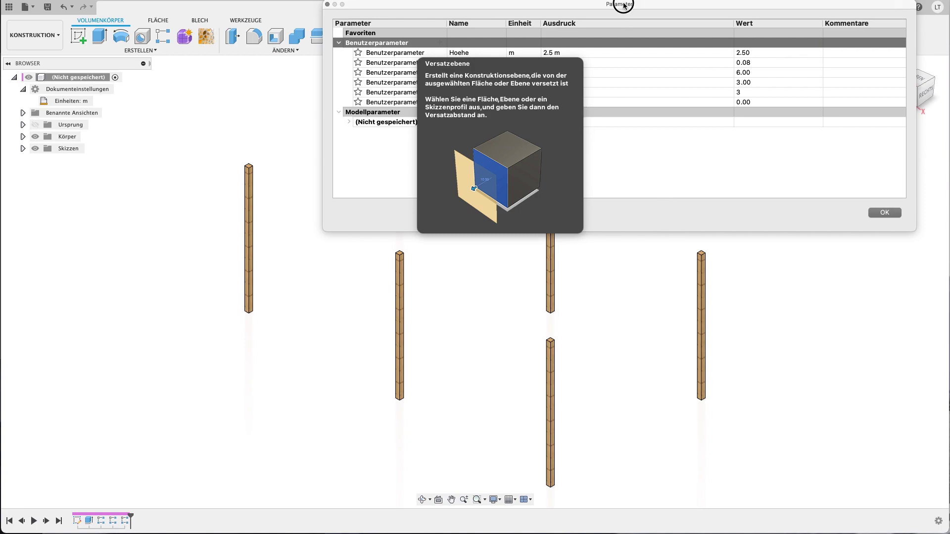
pyautogui.moveTo(622, 5); pyautogui.dragTo(380, 153)
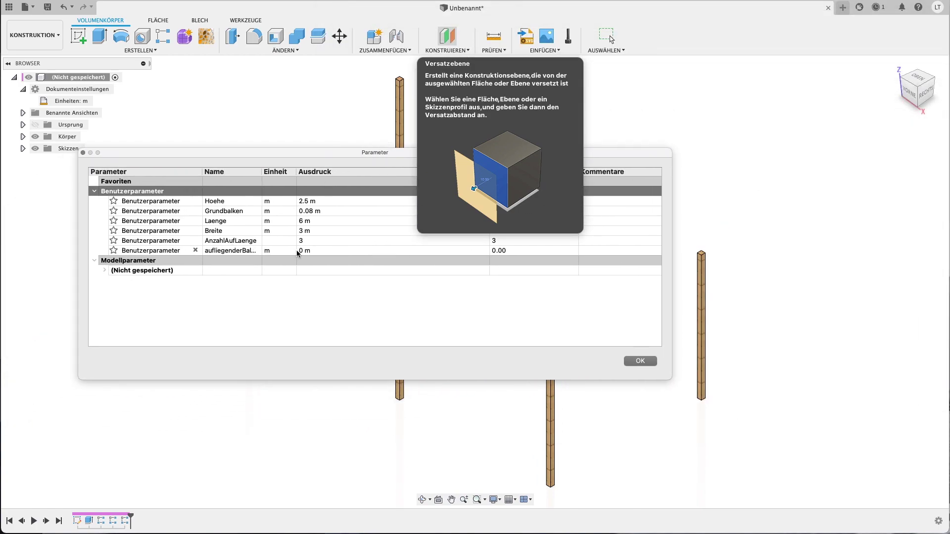
pyautogui.click(299, 251)
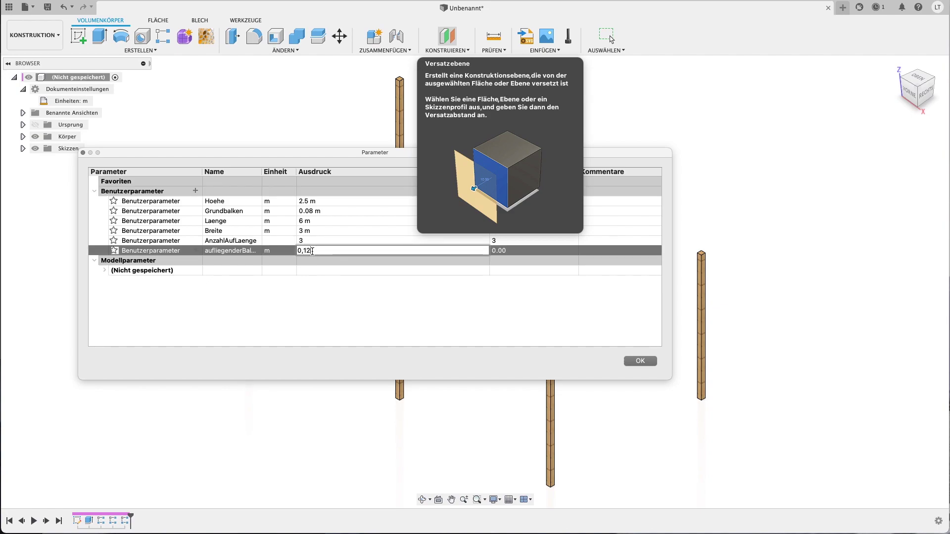
pyautogui.press('Return')
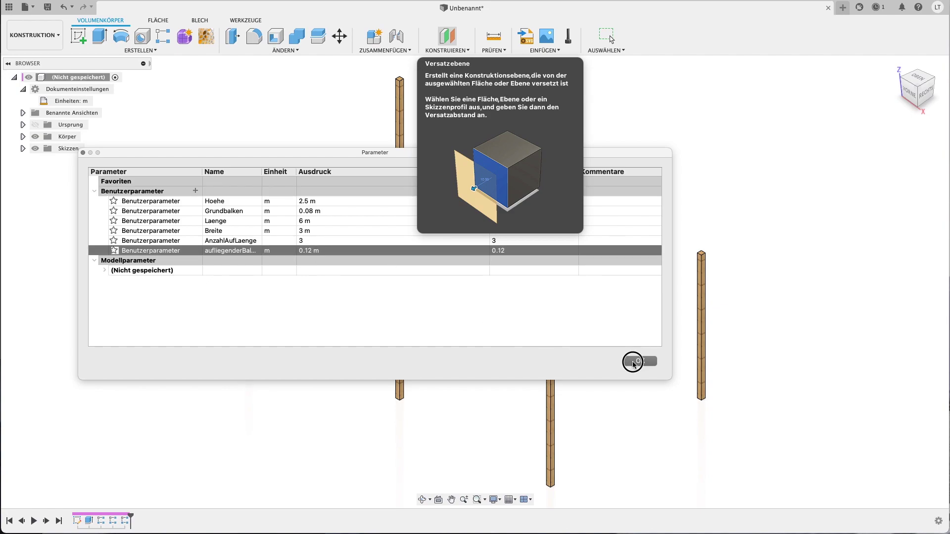
pyautogui.click(633, 362)
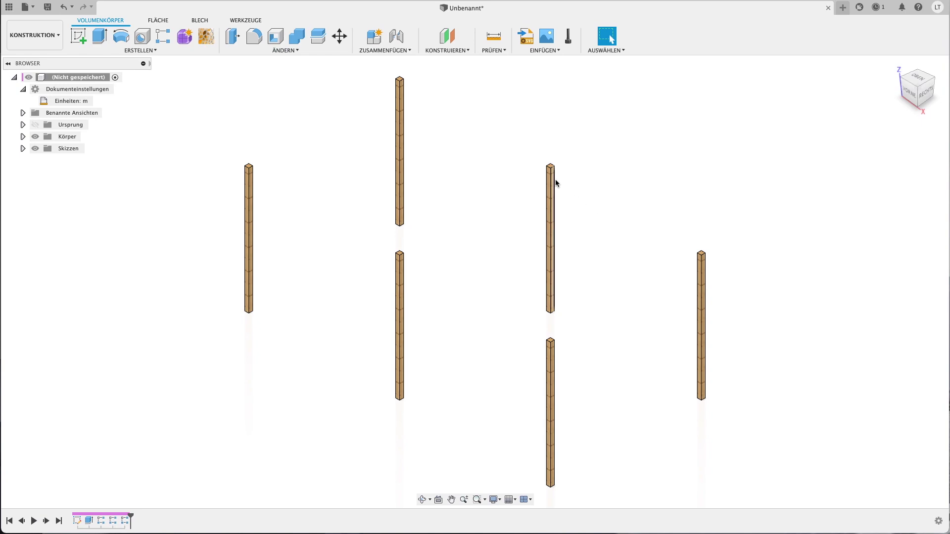
# Start a sketch on the post's vertical plane and project the post face outline into it
pyautogui.click(77, 36)
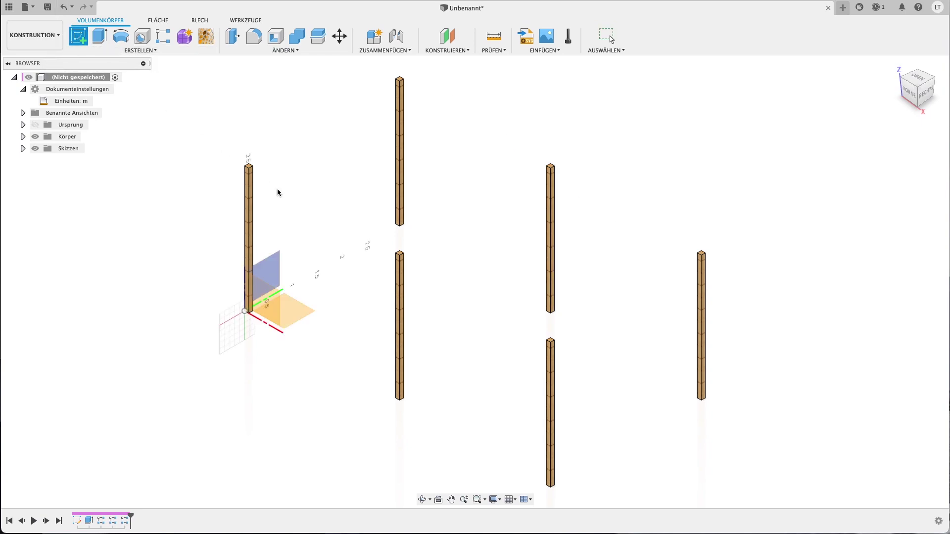
pyautogui.click(268, 270)
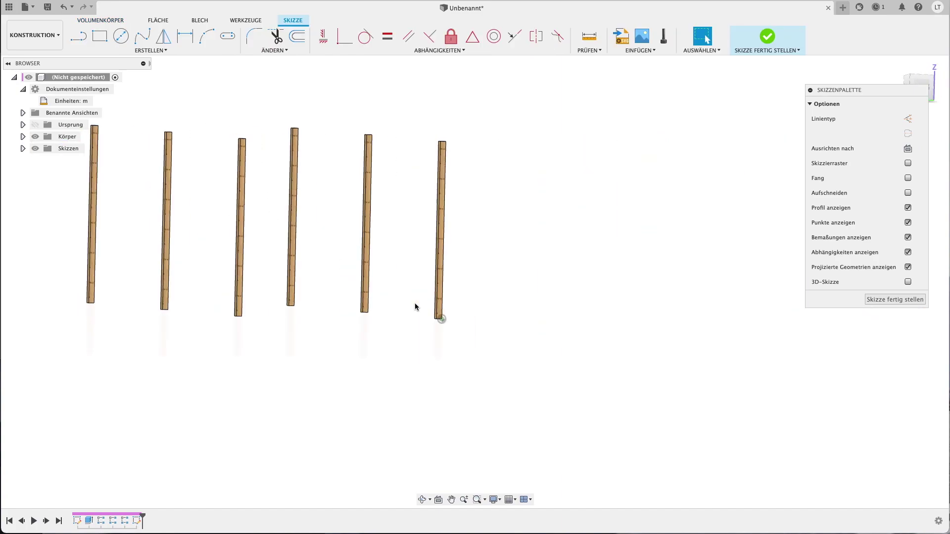
pyautogui.click(921, 83)
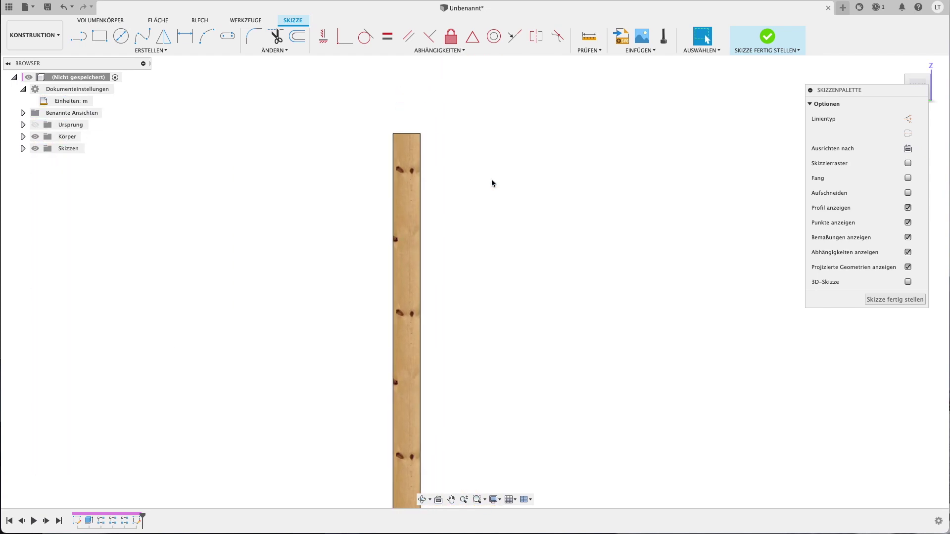
pyautogui.press('r')
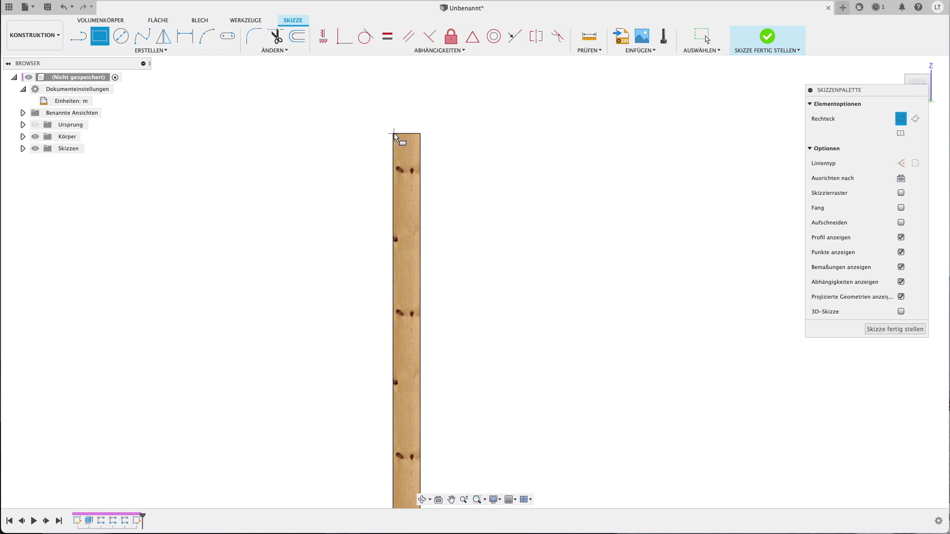
pyautogui.press('p')
pyautogui.click(402, 135)
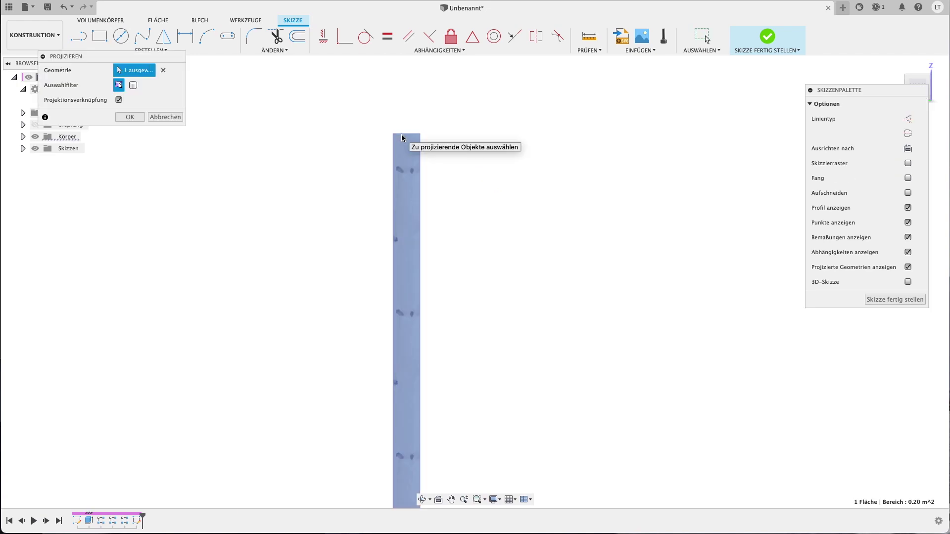
pyautogui.press('Return')
# Turn the view to face the sketched post and begin a rectangle above it
pyautogui.keyDown('shift'); pyautogui.scroll(-10, 474, 171); pyautogui.keyUp('shift')
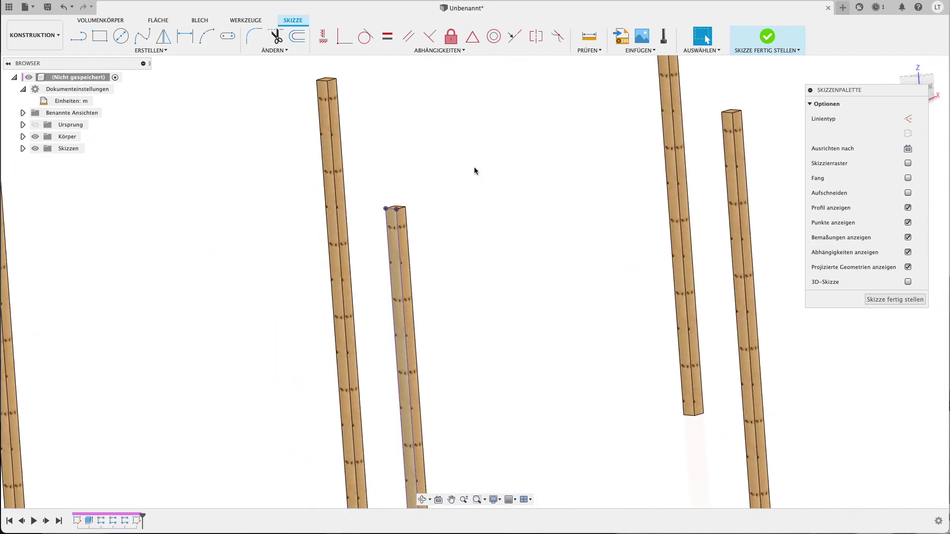
pyautogui.keyDown('shift'); pyautogui.scroll(-3, 474, 170); pyautogui.keyUp('shift')
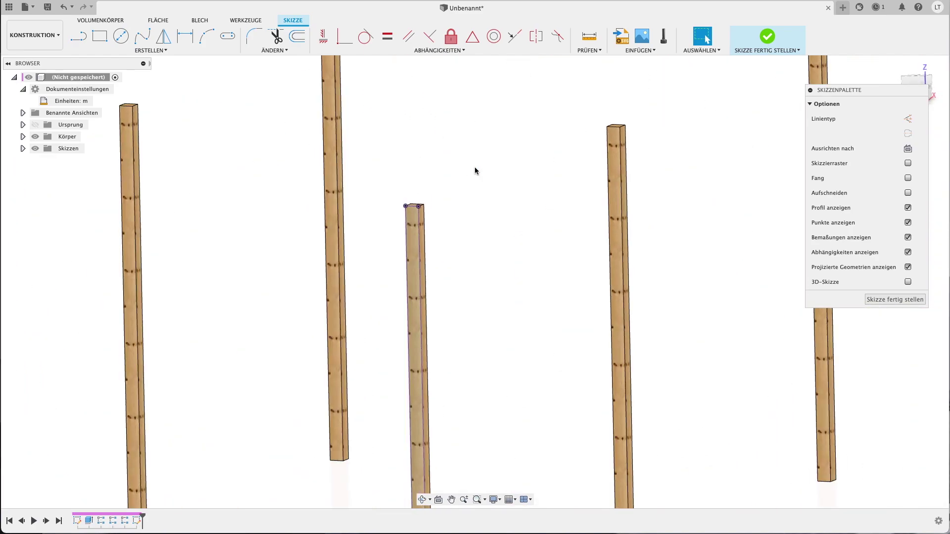
pyautogui.click(916, 79)
pyautogui.keyDown('shift'); pyautogui.moveTo(728, 157); pyautogui.dragTo(553, 193, button='middle'); pyautogui.keyUp('shift')
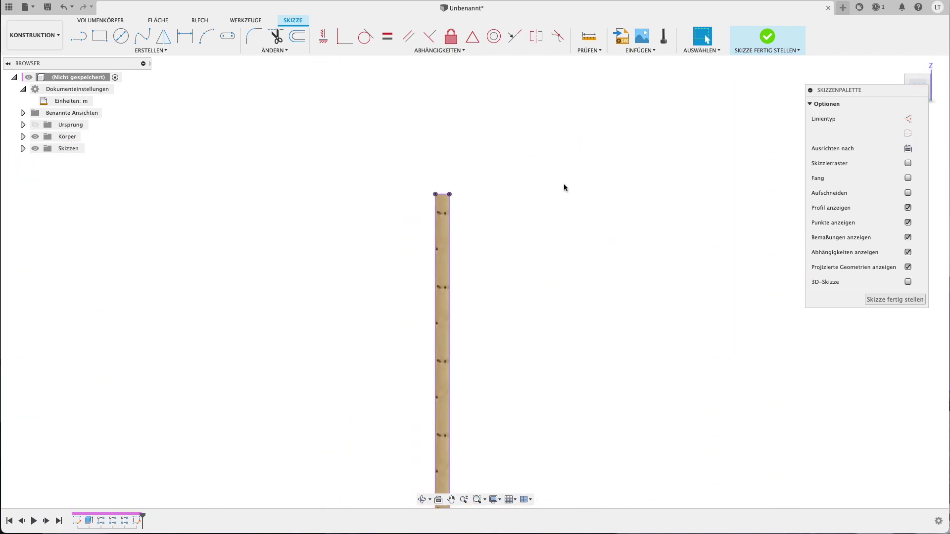
pyautogui.click(563, 187)
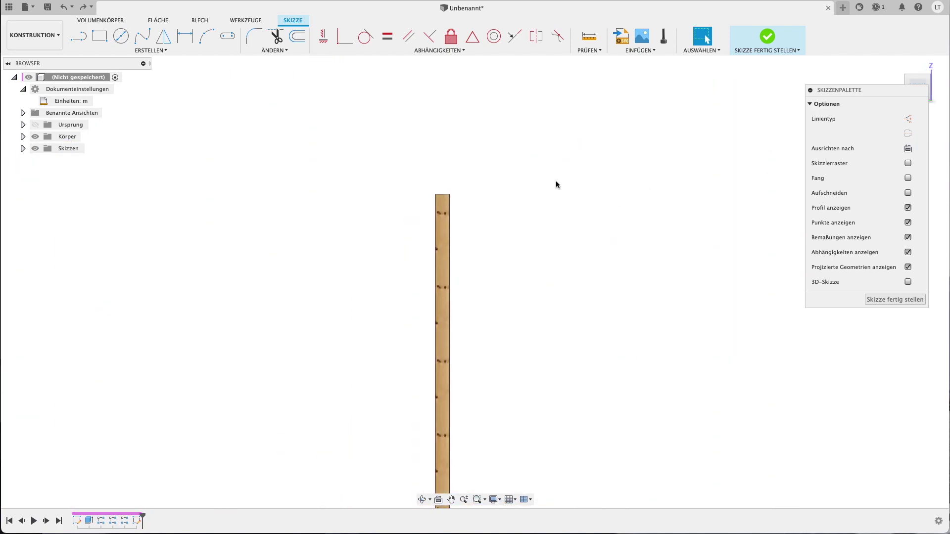
pyautogui.press('r')
pyautogui.click(435, 145)
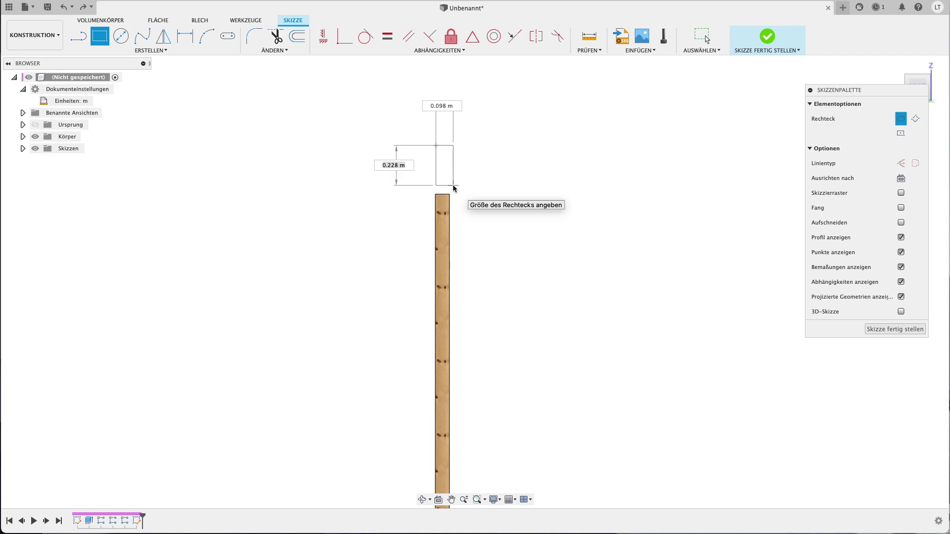
# Size the post-top rectangle aufliegenderBalken high by Grundbalken wide
pyautogui.write('auf')
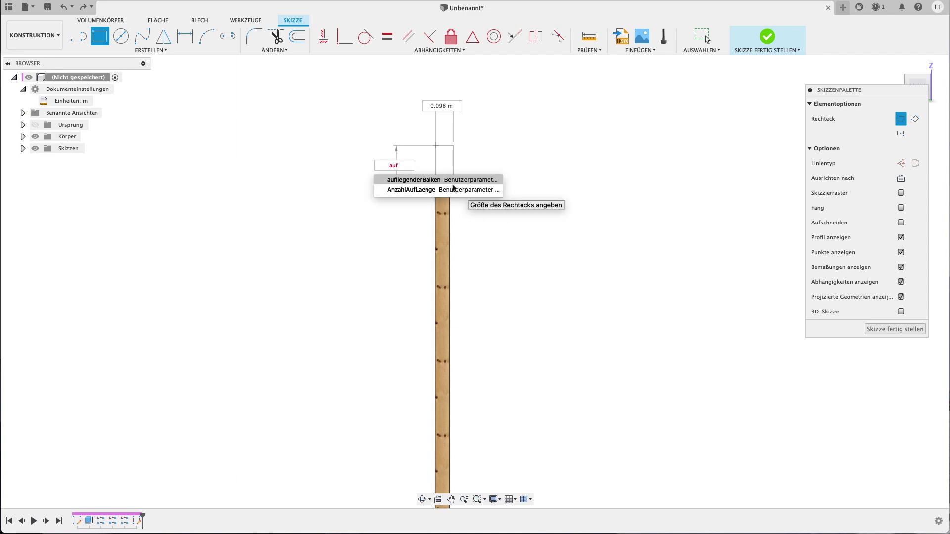
pyautogui.press('Return')
pyautogui.press('Tab')
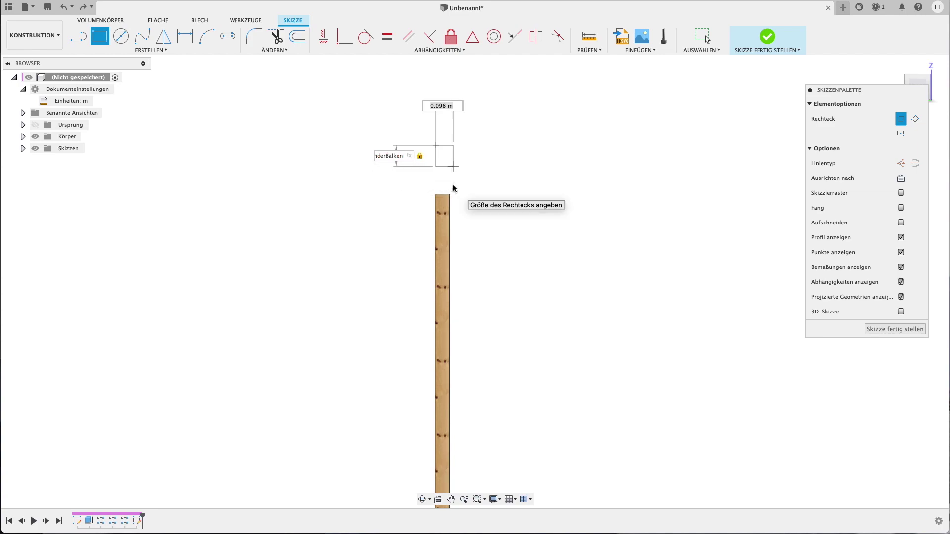
pyautogui.write('gr')
pyautogui.press('Return')
pyautogui.press('Return')
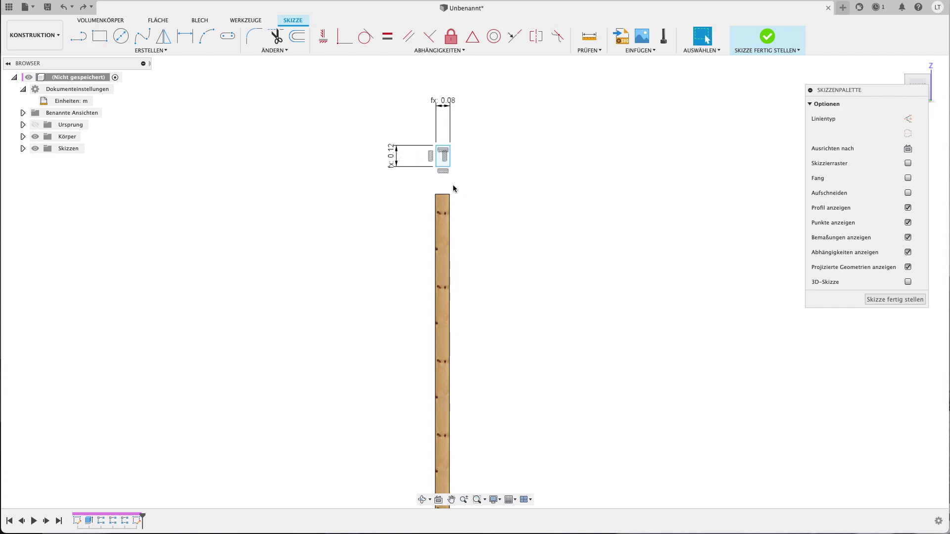
pyautogui.scroll(-2, 453, 185)
pyautogui.scroll(1, 452, 185)
pyautogui.scroll(2, 453, 185)
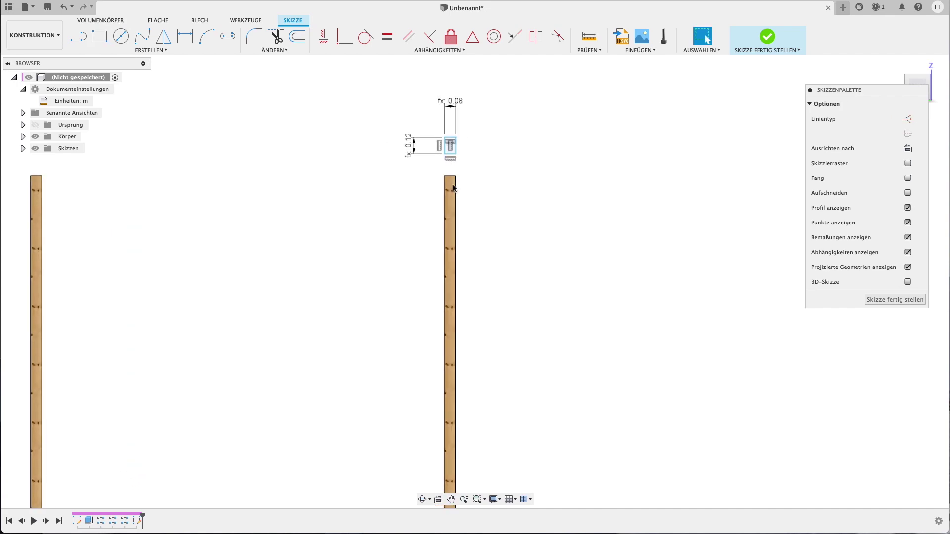
# Dimension the height from the beam line down to the post bottom as 2.5 (Hoehe)
pyautogui.press('d')
pyautogui.click(451, 157)
pyautogui.scroll(-1, 466, 272)
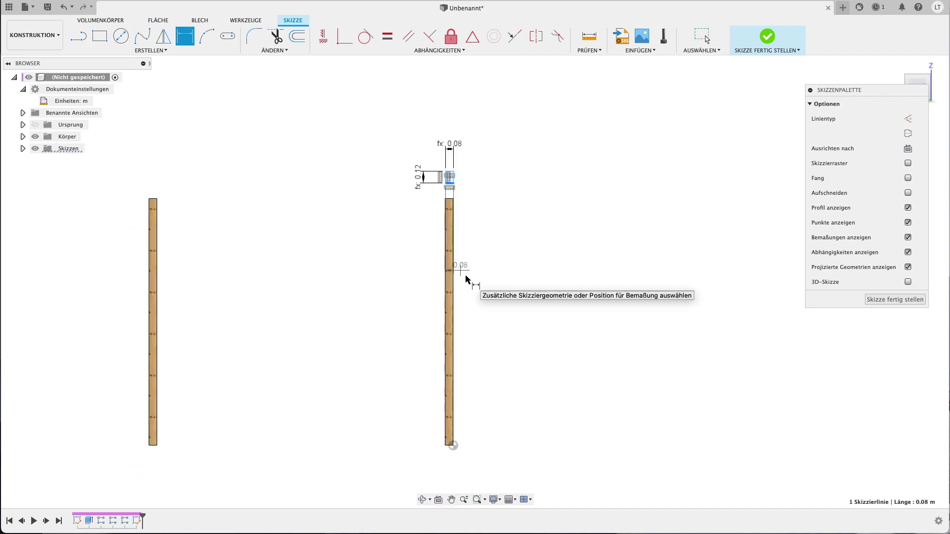
pyautogui.scroll(-1, 470, 280)
pyautogui.click(445, 369)
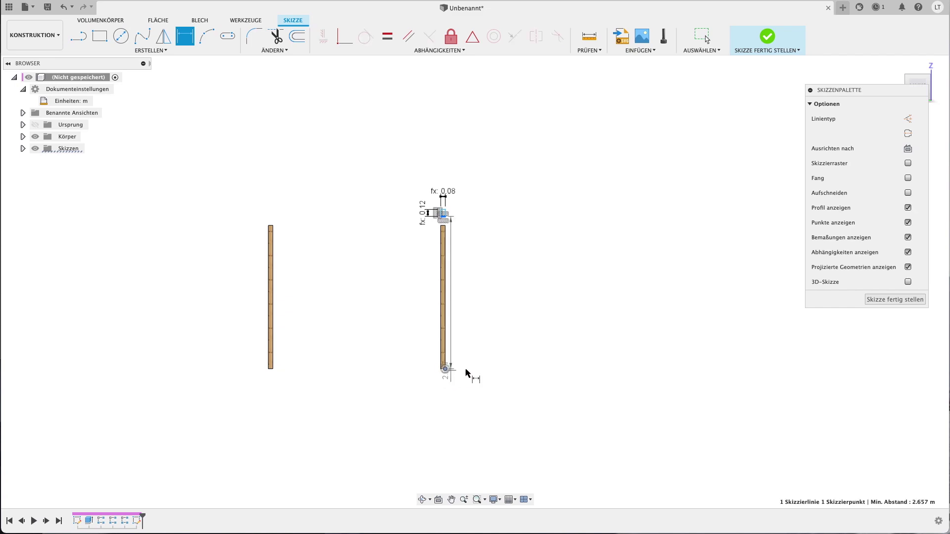
pyautogui.click(489, 370)
pyautogui.write('2.5')
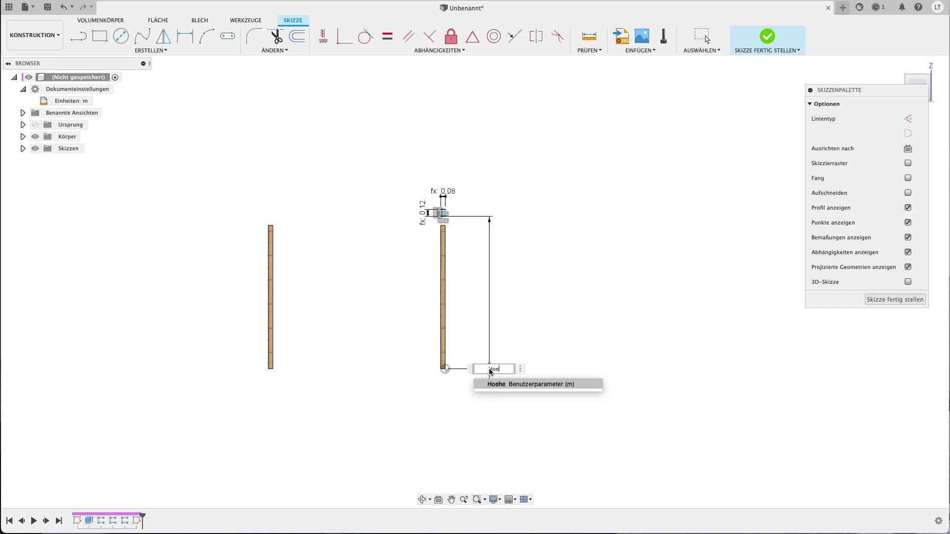
pyautogui.press('Return')
pyautogui.scroll(-1, 489, 371)
pyautogui.scroll(2, 489, 372)
# Draw a vertical construction line up from the post's bottom point and finish the sketch
pyautogui.press('l')
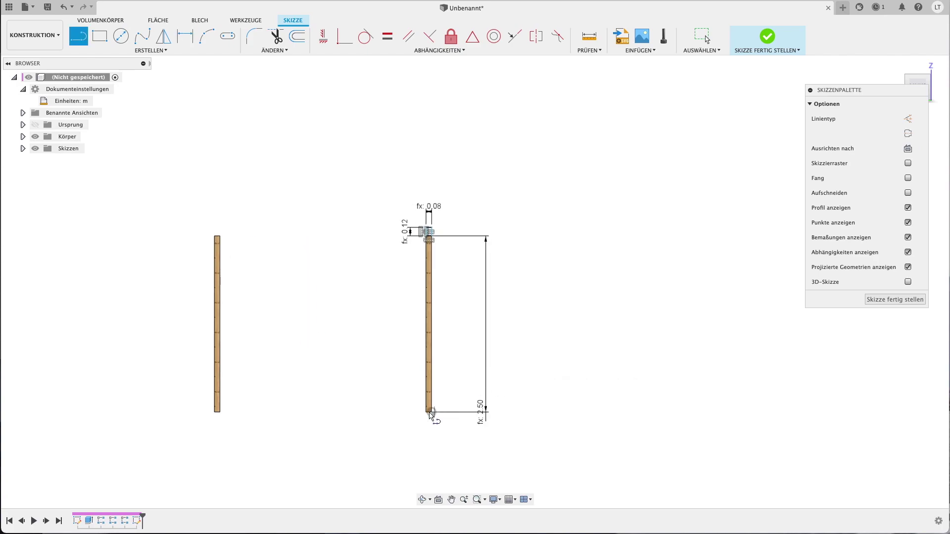
pyautogui.click(431, 412)
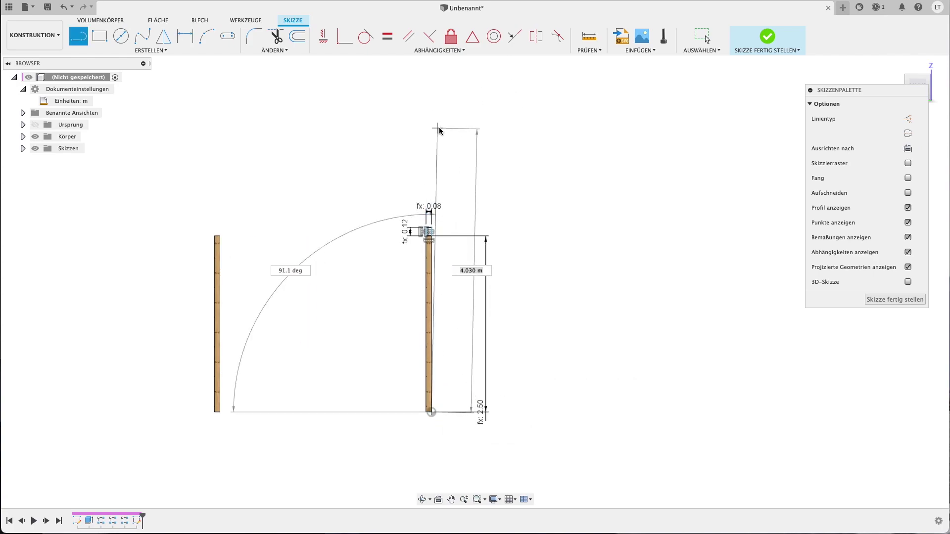
pyautogui.click(430, 133)
pyautogui.press('Escape')
pyautogui.click(431, 168)
pyautogui.press('x')
pyautogui.scroll(1, 440, 218)
pyautogui.scroll(2, 441, 216)
pyautogui.scroll(3, 440, 216)
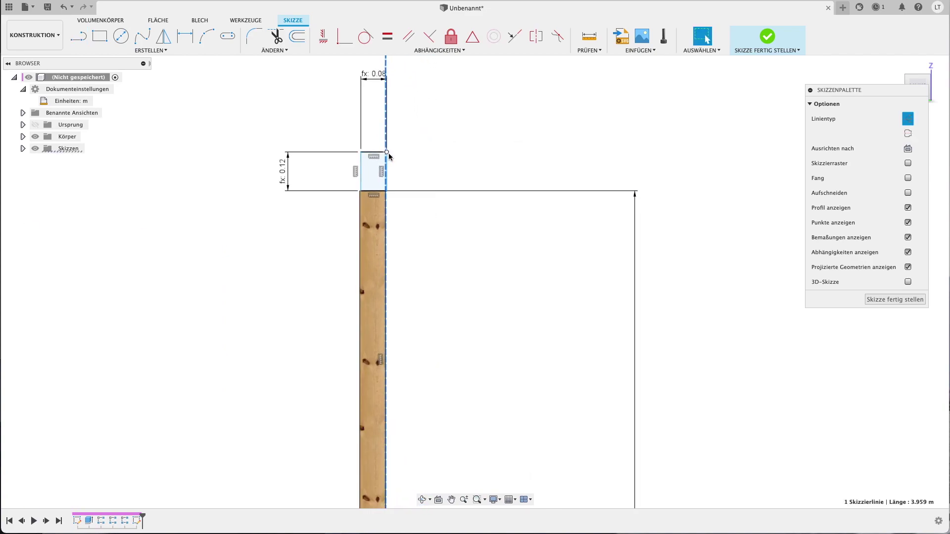
pyautogui.press('Escape')
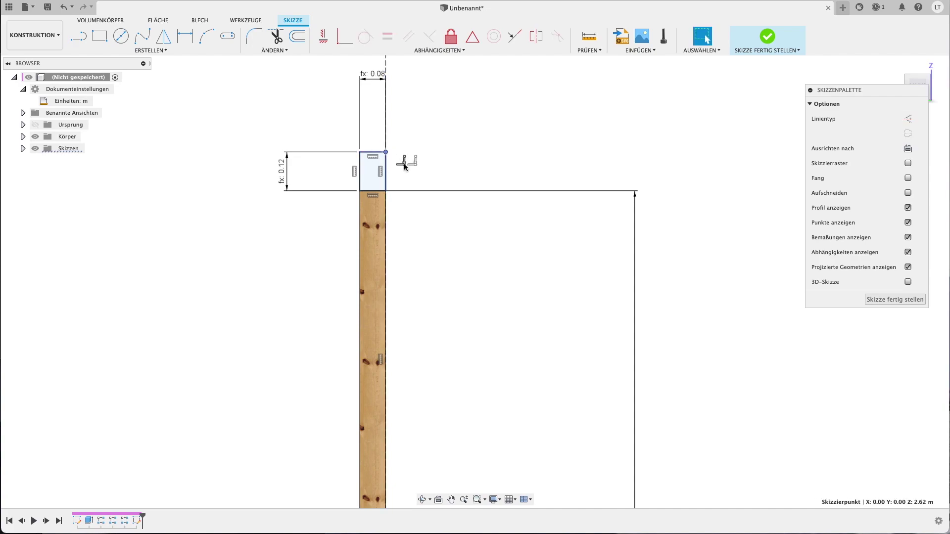
pyautogui.scroll(-3, 404, 165)
pyautogui.scroll(-3, 405, 165)
pyautogui.scroll(-2, 404, 163)
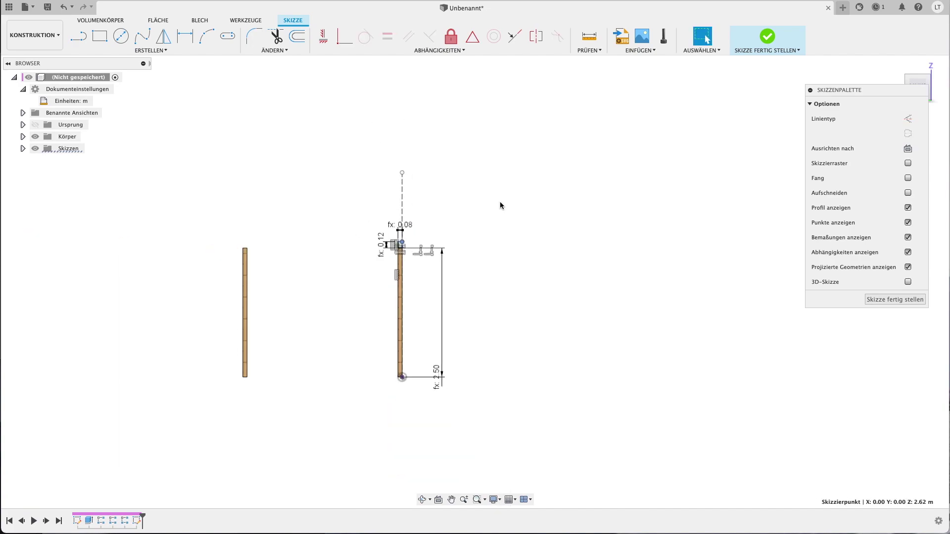
pyautogui.click(895, 299)
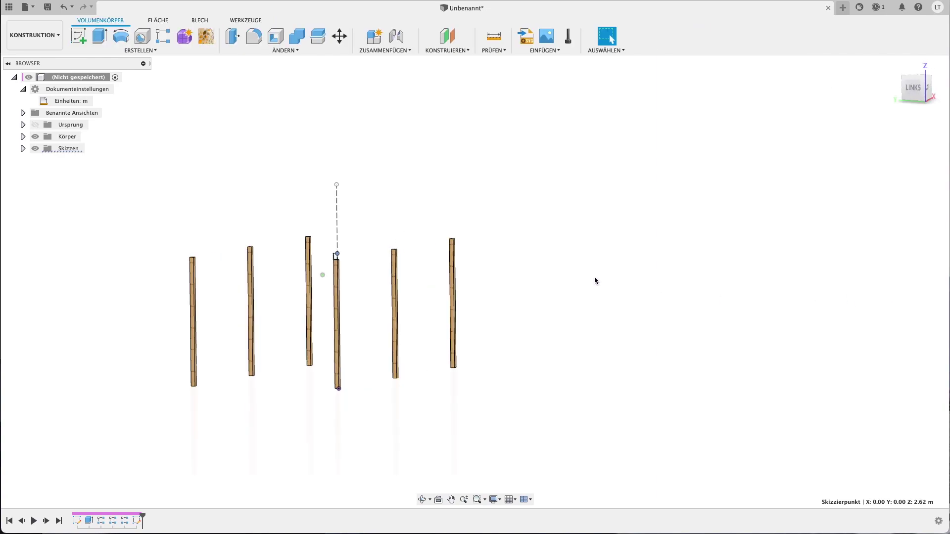
# Extrude the post-top rectangle sideways by Laenge (6.00 m) to form the top beam
pyautogui.press('e')
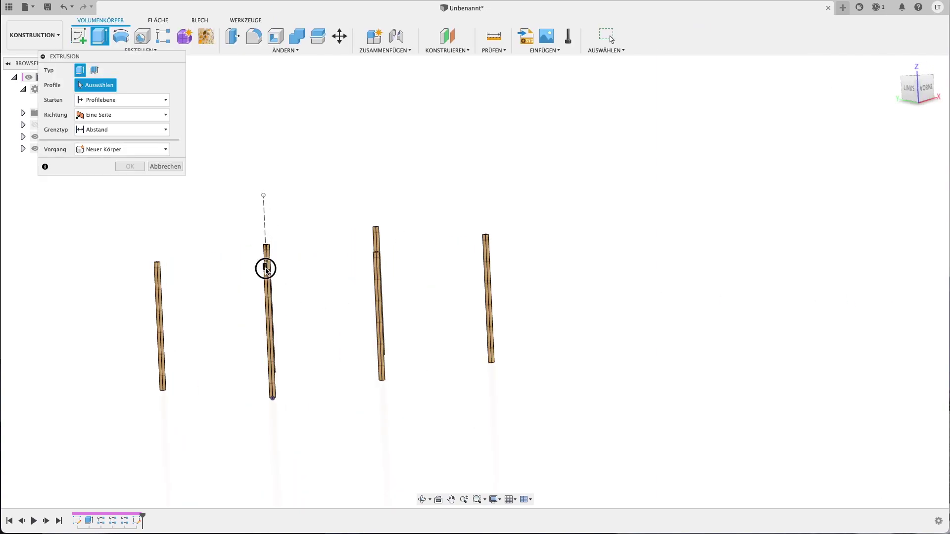
pyautogui.click(266, 266)
pyautogui.moveTo(267, 267); pyautogui.dragTo(483, 237)
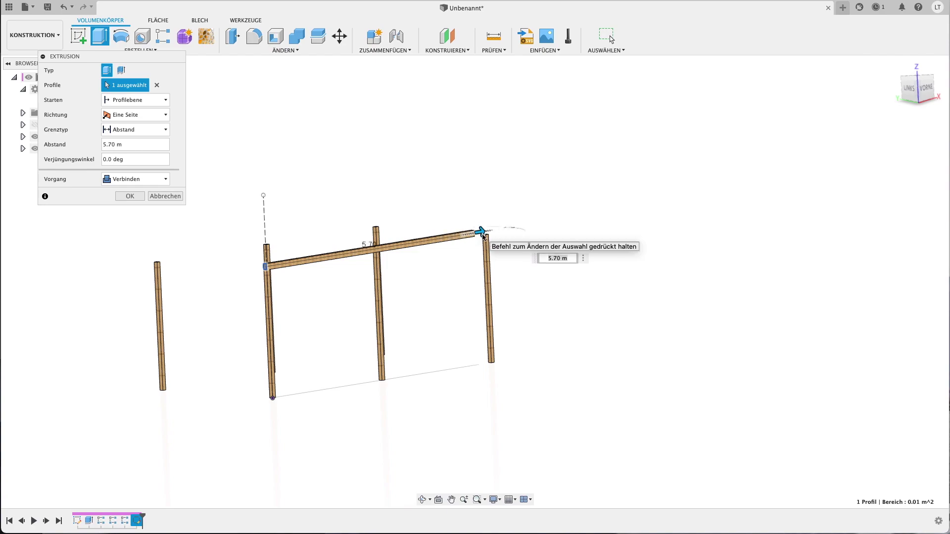
pyautogui.write('Laenge')
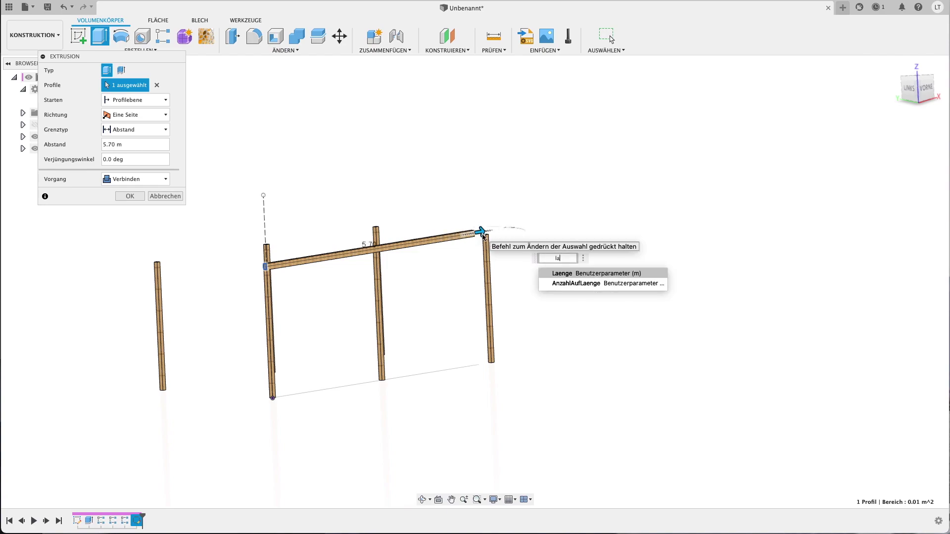
pyautogui.press('Return')
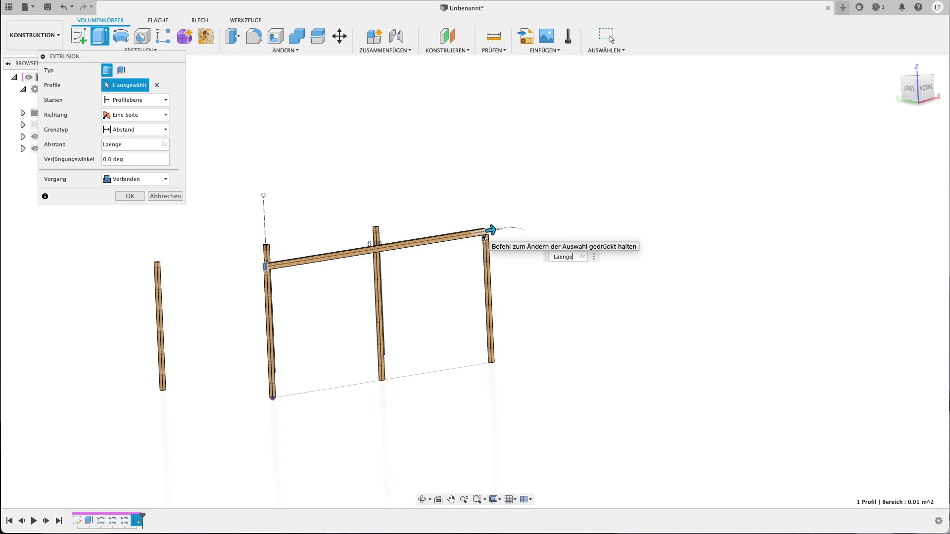
pyautogui.keyDown('shift'); pyautogui.scroll(-5, 490, 282); pyautogui.keyUp('shift')
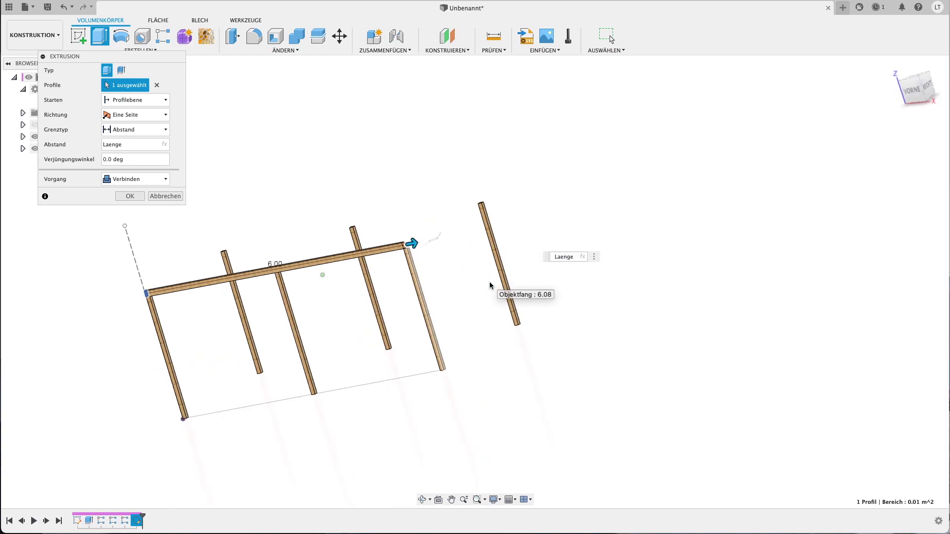
pyautogui.scroll(5, 491, 286)
pyautogui.scroll(2, 490, 286)
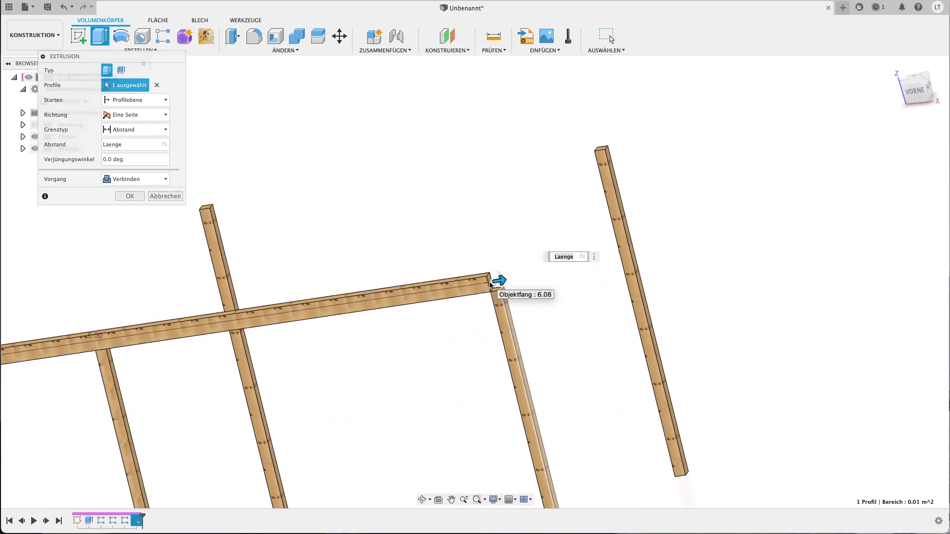
pyautogui.press('Return')
pyautogui.scroll(-3, 489, 285)
pyautogui.scroll(-2, 490, 285)
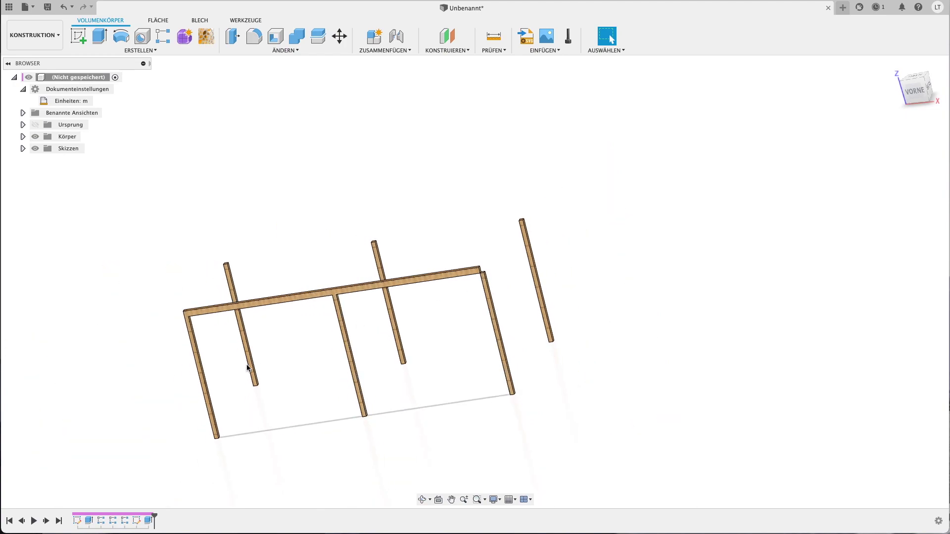
# Change the beam extrusion's operation from Join to New Body
pyautogui.doubleClick(138, 521)
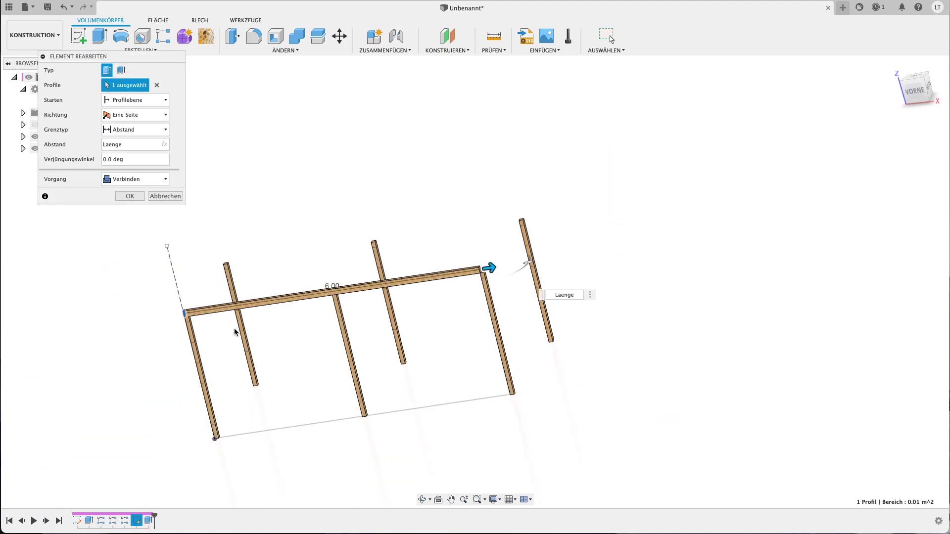
pyautogui.click(135, 180)
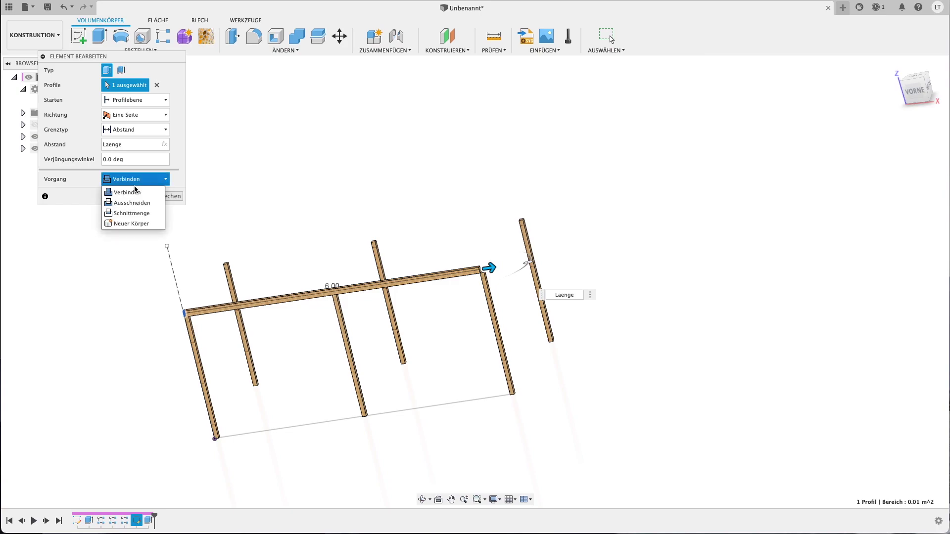
pyautogui.click(122, 224)
pyautogui.click(140, 197)
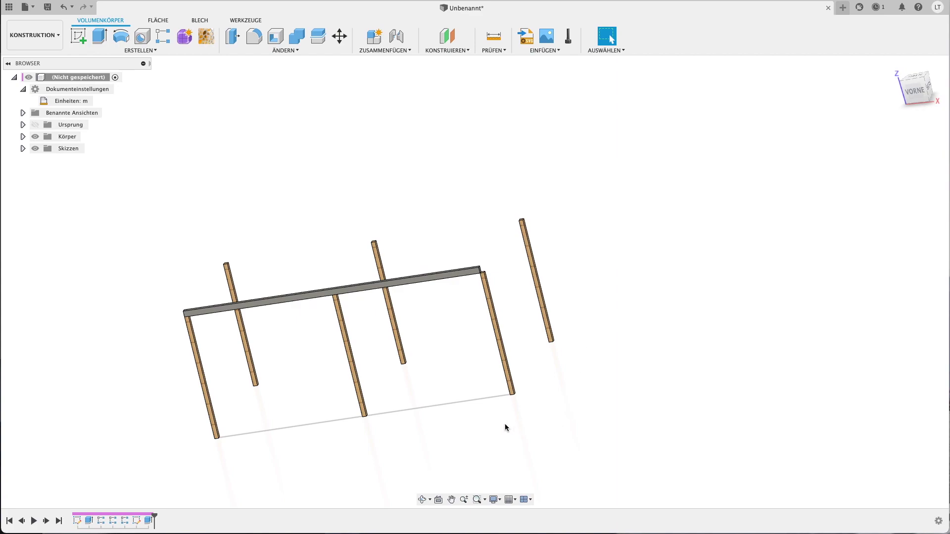
# Edit the post pattern spacing to Laenge-Grundbalken, then reopen it to correct the spacing with Breite
pyautogui.doubleClick(101, 520)
pyautogui.write('Laenge-')
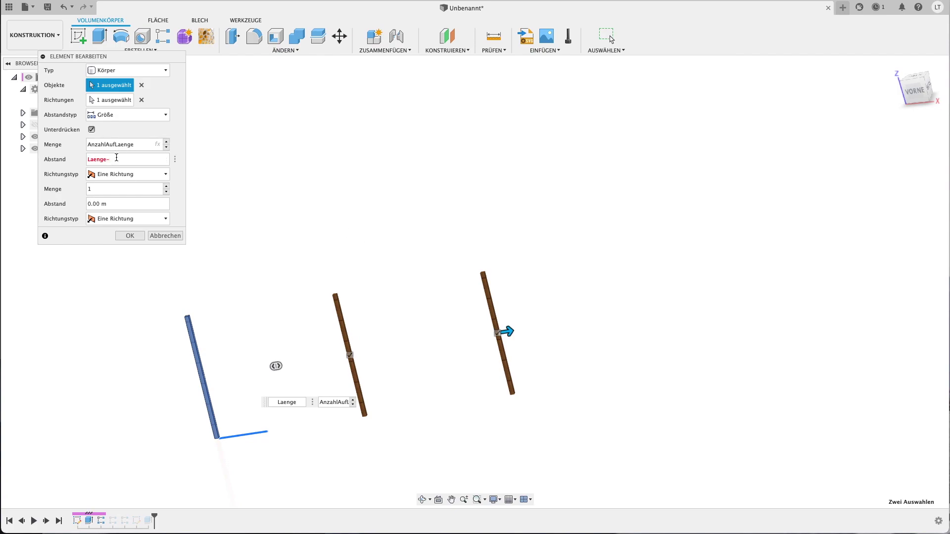
pyautogui.write('Grundbalken')
pyautogui.press('Return')
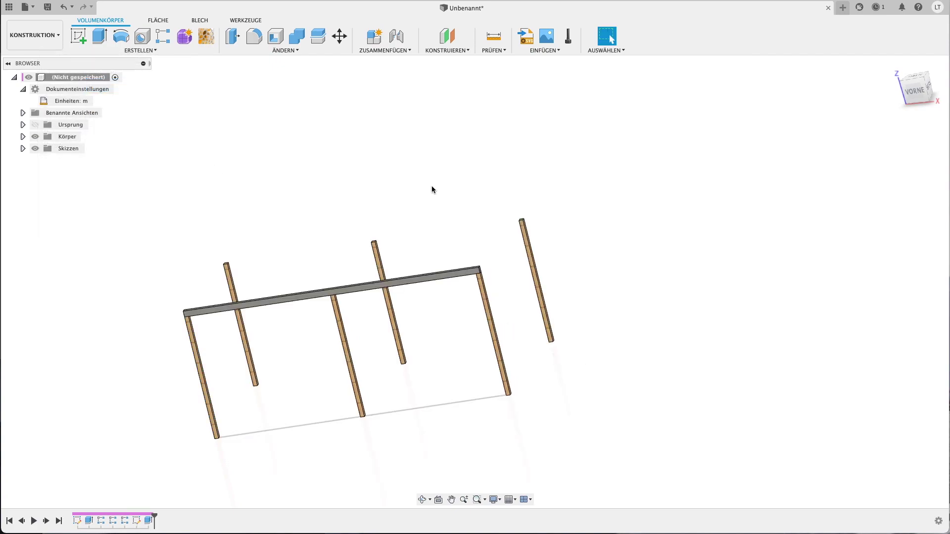
pyautogui.scroll(3, 480, 320)
pyautogui.scroll(-2, 480, 319)
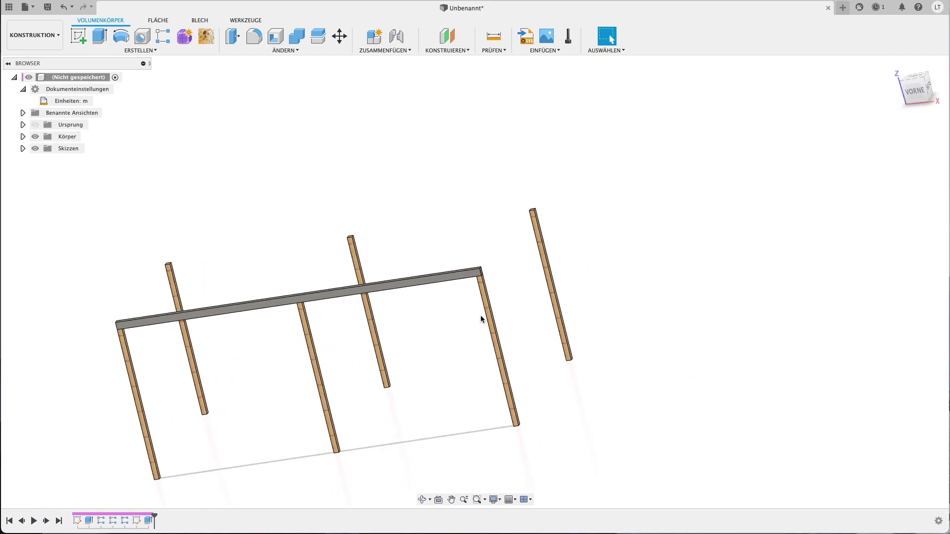
pyautogui.doubleClick(125, 520)
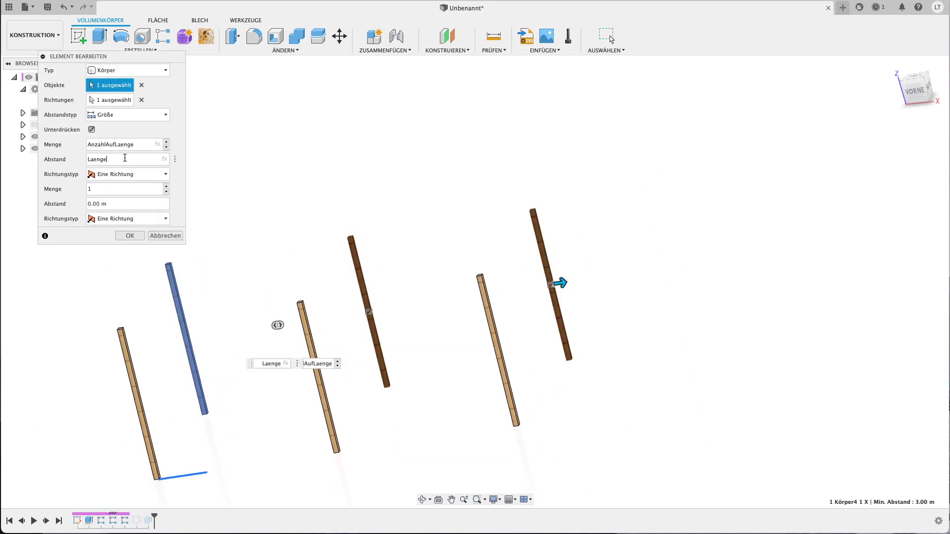
pyautogui.write('Breite')
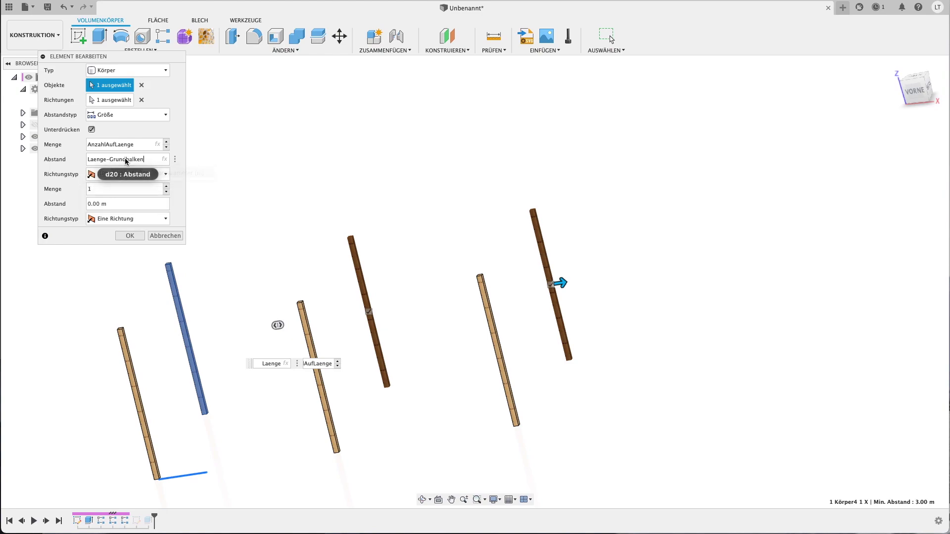
pyautogui.press('Return')
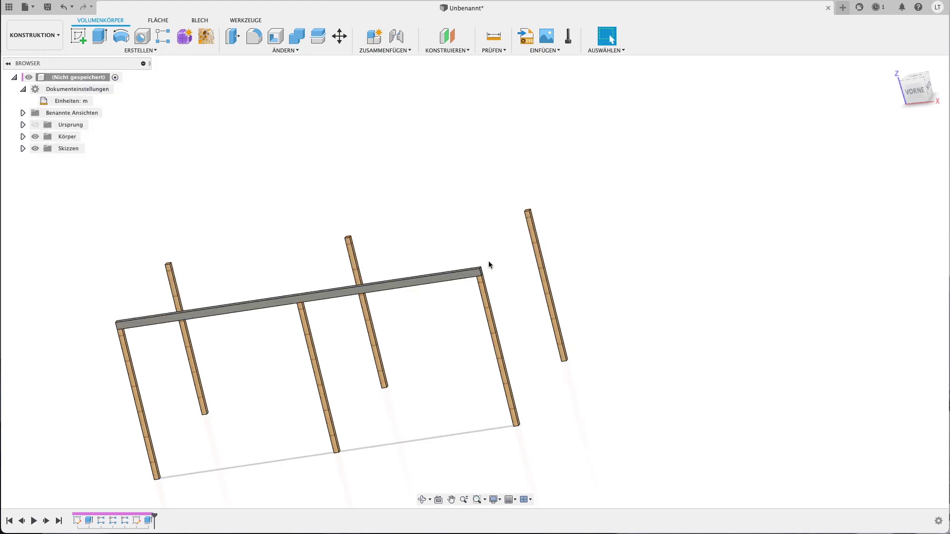
# Rectangular-pattern the top beam onto the second post row with Breite spacing
pyautogui.click(162, 36)
pyautogui.click(404, 280)
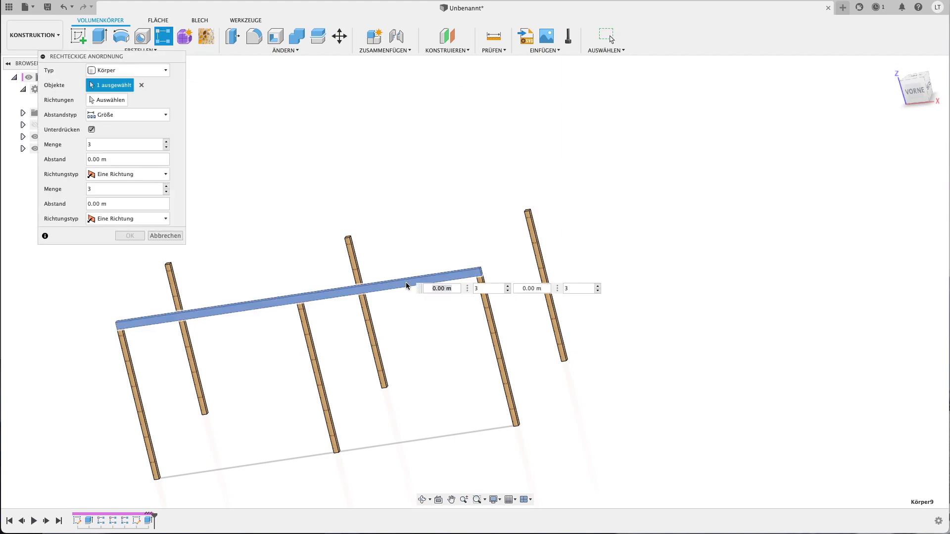
pyautogui.click(107, 100)
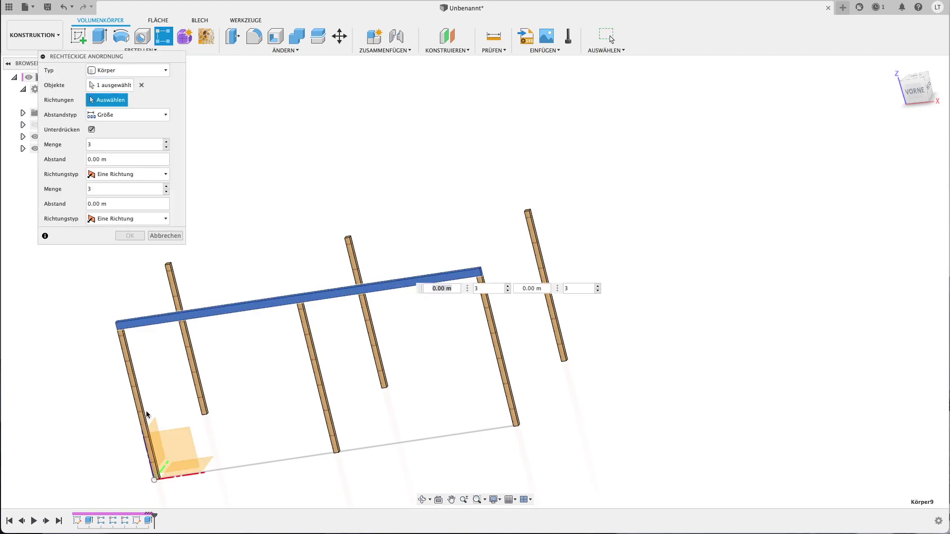
pyautogui.click(163, 467)
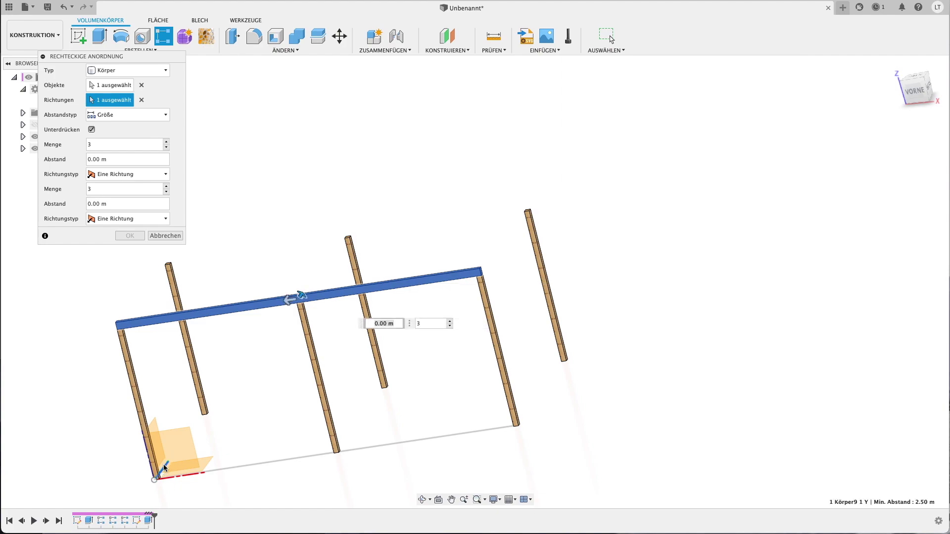
pyautogui.click(122, 161)
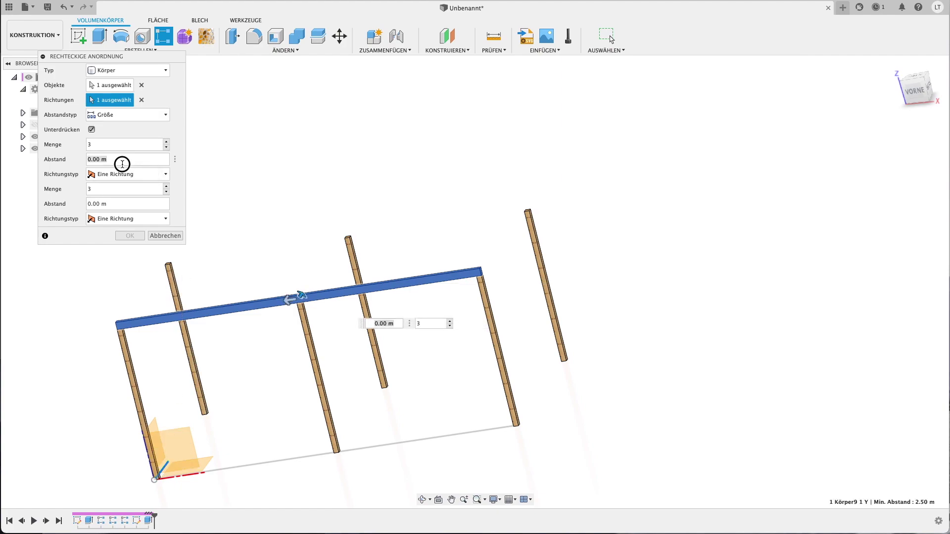
pyautogui.write('breit')
pyautogui.press('Return')
pyautogui.click(111, 147)
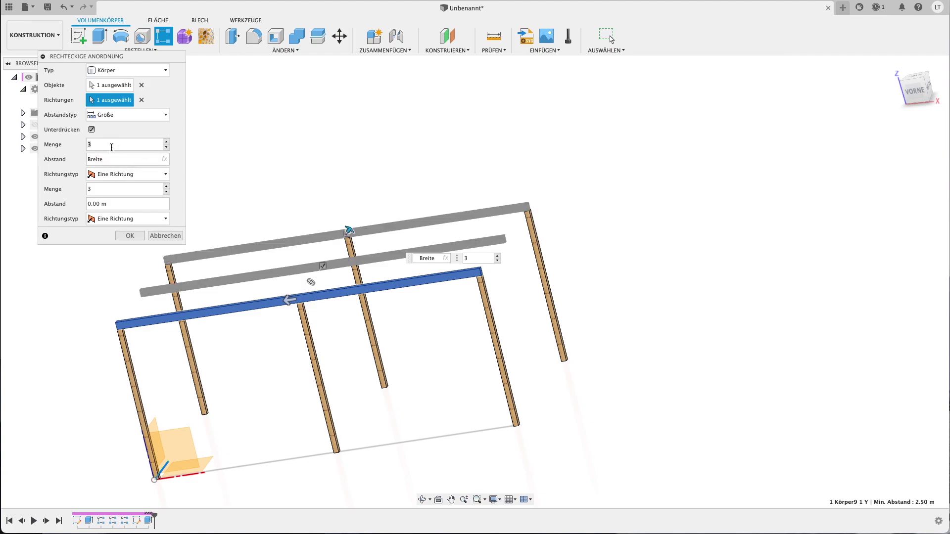
pyautogui.write('2')
pyautogui.press('Return')
pyautogui.scroll(-3, 283, 181)
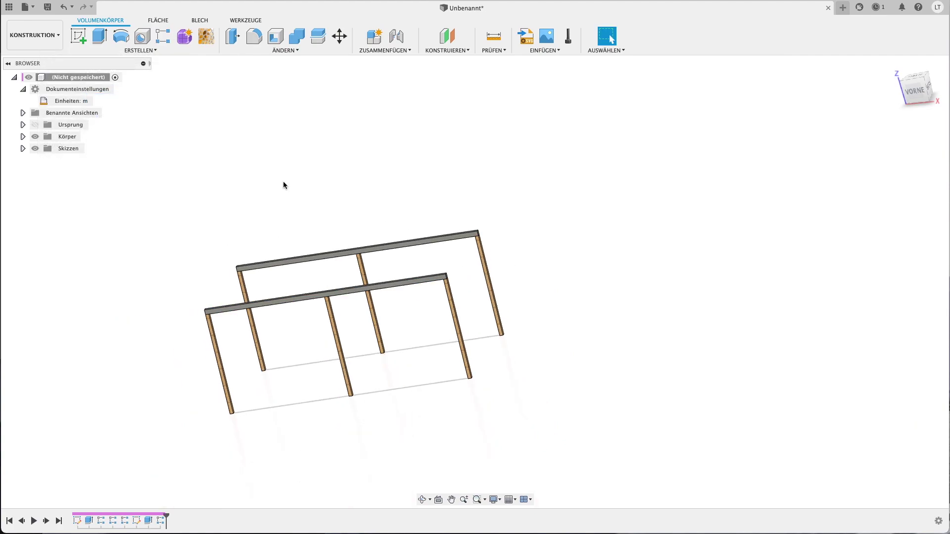
# Orbit and zoom around both beam-topped post rows, then start a new sketch
pyautogui.keyDown('shift'); pyautogui.hscroll(5, 283, 181); pyautogui.keyUp('shift')
pyautogui.keyDown('shift'); pyautogui.hscroll(5, 283, 181); pyautogui.keyUp('shift')
pyautogui.keyDown('shift'); pyautogui.hscroll(5, 283, 181); pyautogui.keyUp('shift')
pyautogui.keyDown('shift'); pyautogui.hscroll(3, 283, 181); pyautogui.keyUp('shift')
pyautogui.keyDown('shift'); pyautogui.hscroll(-3, 284, 182); pyautogui.keyUp('shift')
pyautogui.keyDown('shift'); pyautogui.hscroll(-3, 283, 182); pyautogui.keyUp('shift')
pyautogui.keyDown('shift'); pyautogui.hscroll(3, 283, 182); pyautogui.keyUp('shift')
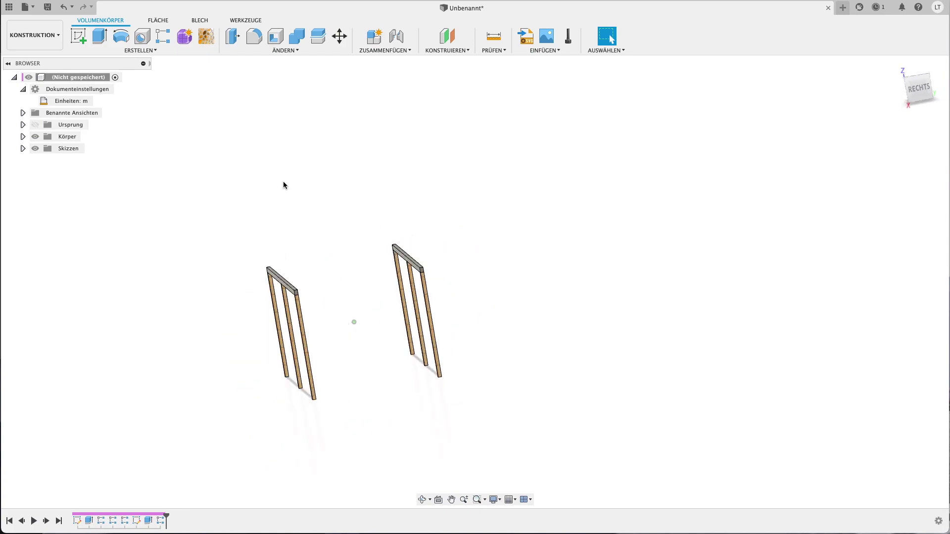
pyautogui.keyDown('shift'); pyautogui.hscroll(-2, 283, 182); pyautogui.keyUp('shift')
pyautogui.scroll(3, 283, 181)
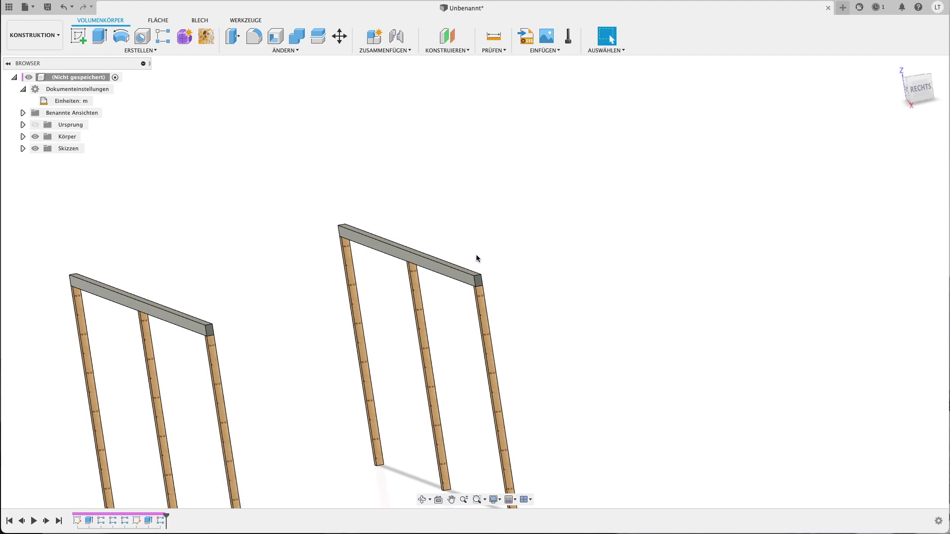
pyautogui.scroll(-3, 506, 230)
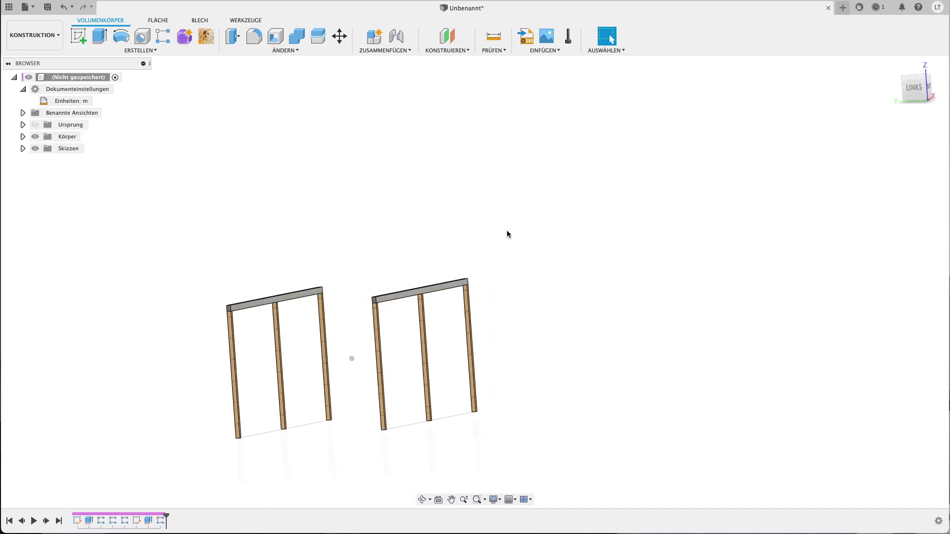
pyautogui.click(79, 35)
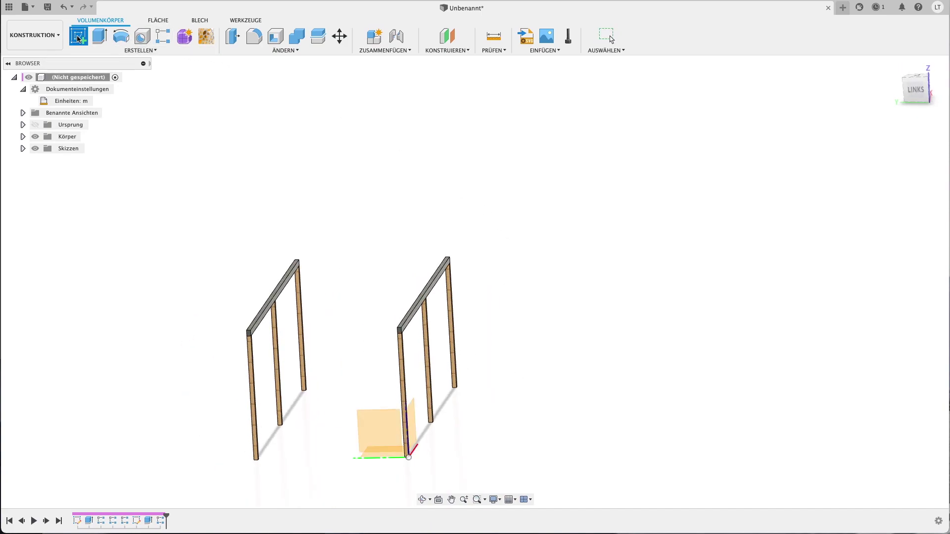
# Draw a cross-beam rectangle on the chosen origin plane
pyautogui.click(369, 439)
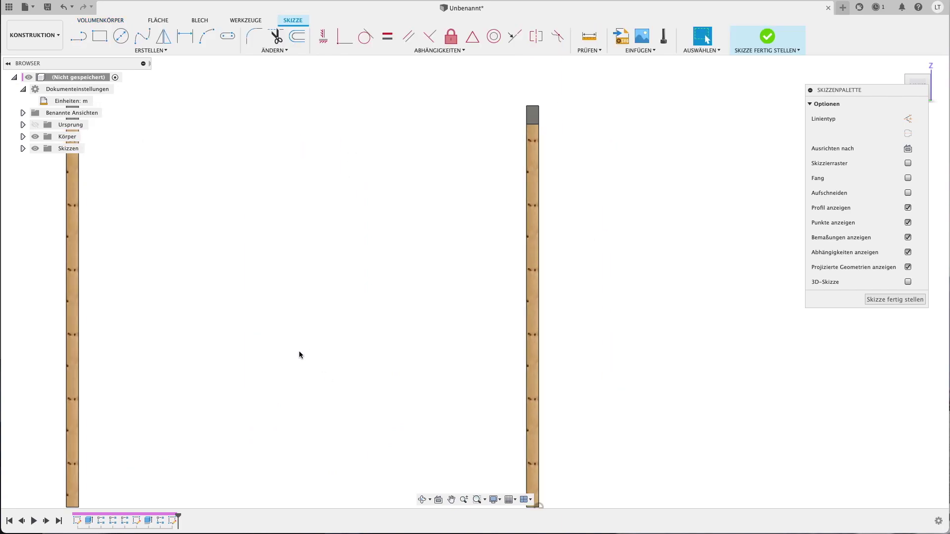
pyautogui.press('r')
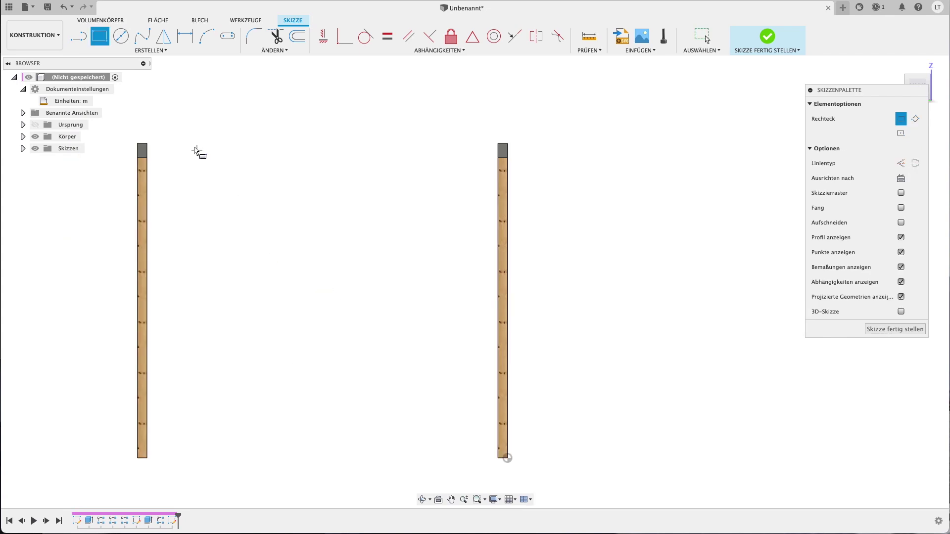
pyautogui.click(192, 144)
pyautogui.click(412, 172)
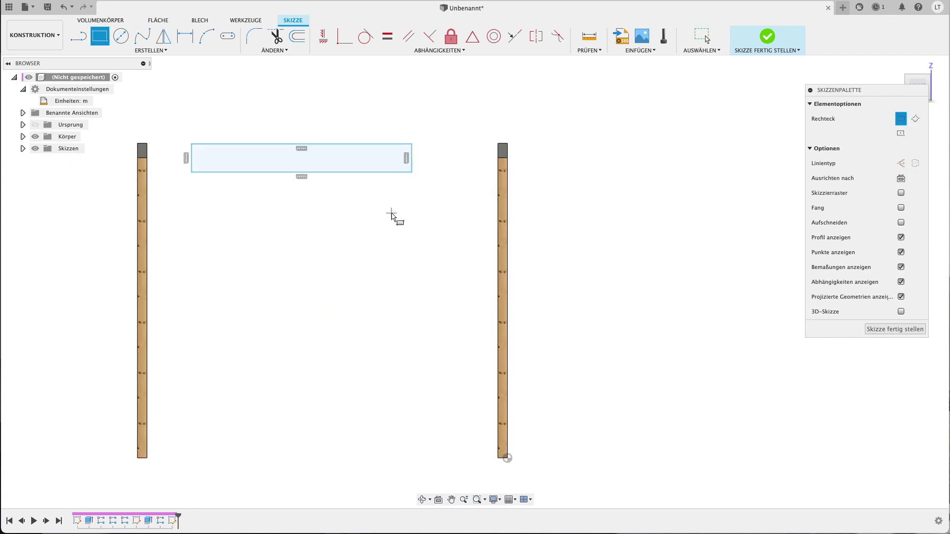
pyautogui.press('Escape')
# Dimension the rectangle's height as aufliegenderBalken (0.12)
pyautogui.press('d')
pyautogui.click(413, 163)
pyautogui.click(455, 161)
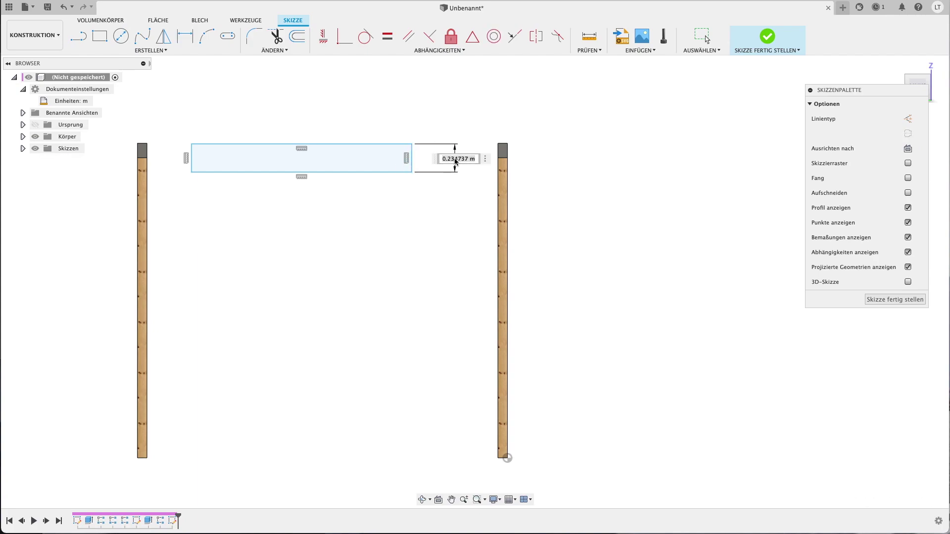
pyautogui.write('a')
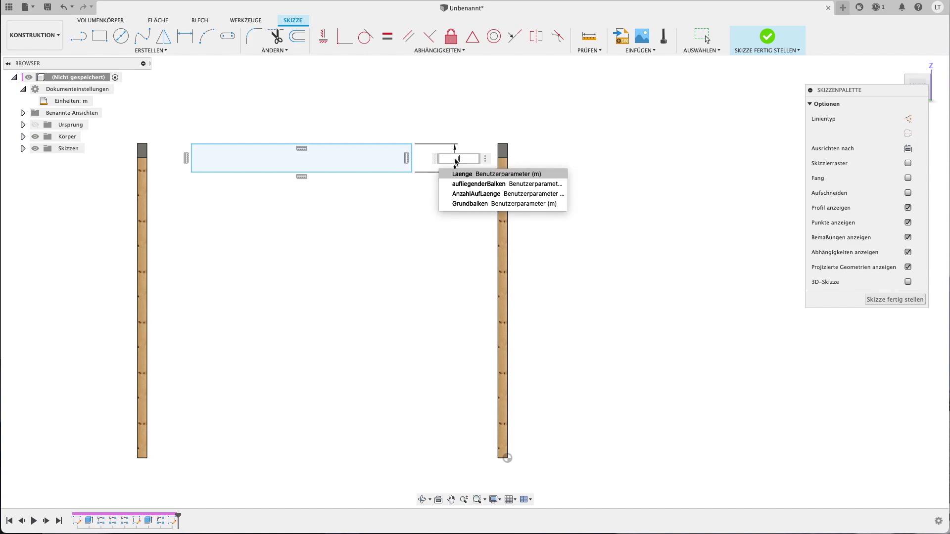
pyautogui.press('Down')
pyautogui.press('Return')
pyautogui.press('BackSpace')
pyautogui.press('Return')
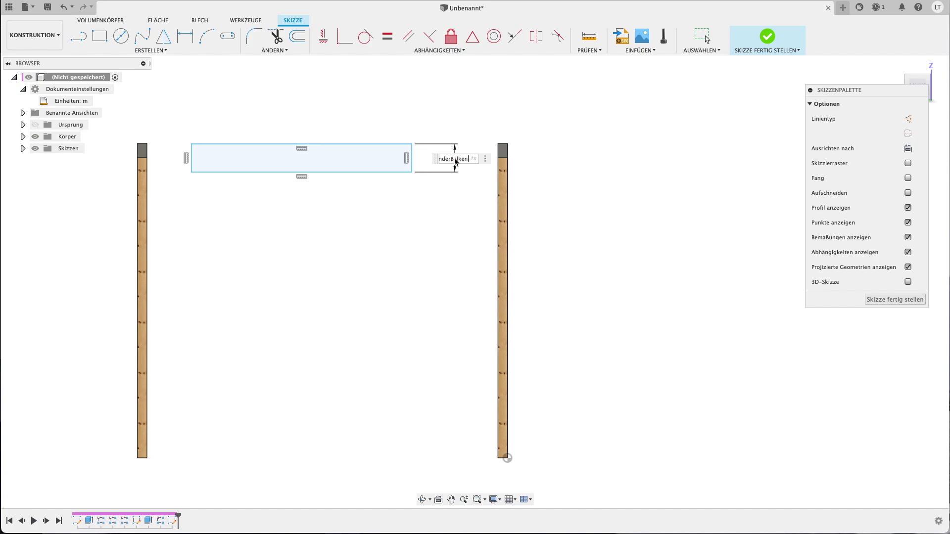
pyautogui.press('Return')
# Dimension the top edge as Breite-2*Grundbalken, giving a 2.84 width
pyautogui.click(395, 145)
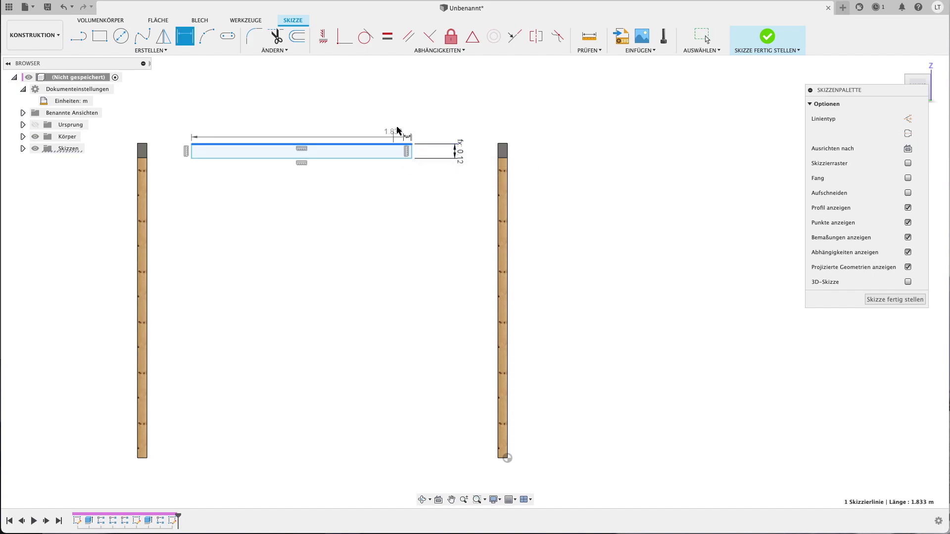
pyautogui.click(401, 95)
pyautogui.write('bre')
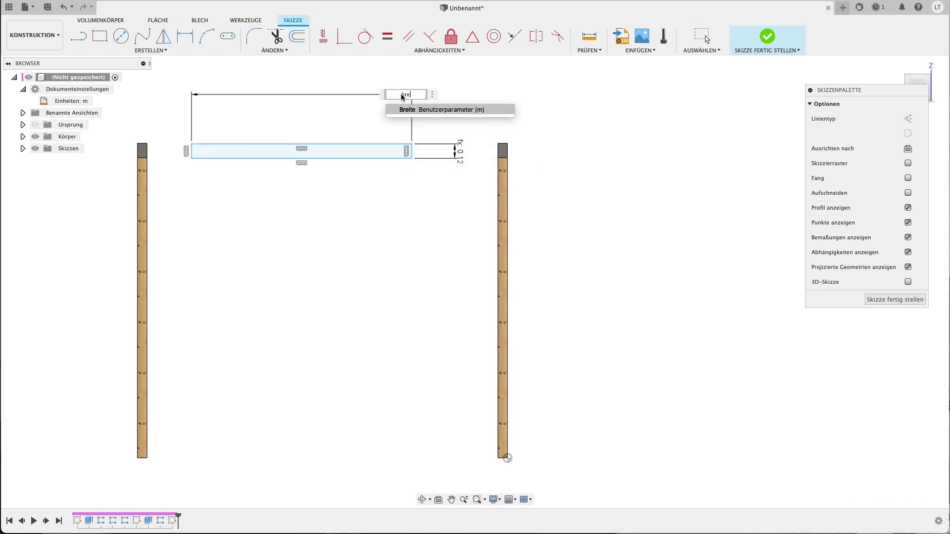
pyautogui.press('Return')
pyautogui.write('2*')
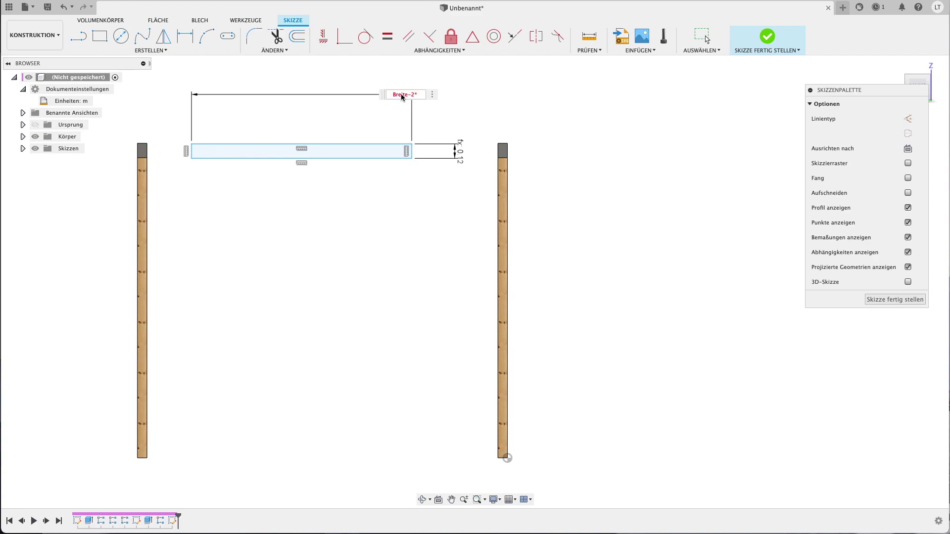
pyautogui.write('g')
pyautogui.press('Return')
pyautogui.press('Return')
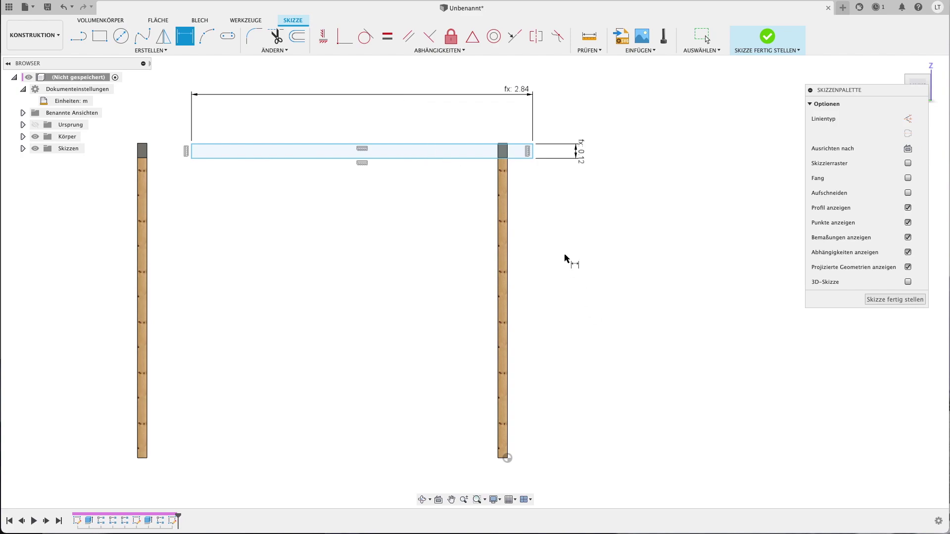
# Dimension the cross-beam's bottom edge 2.50 above the post base
pyautogui.click(494, 158)
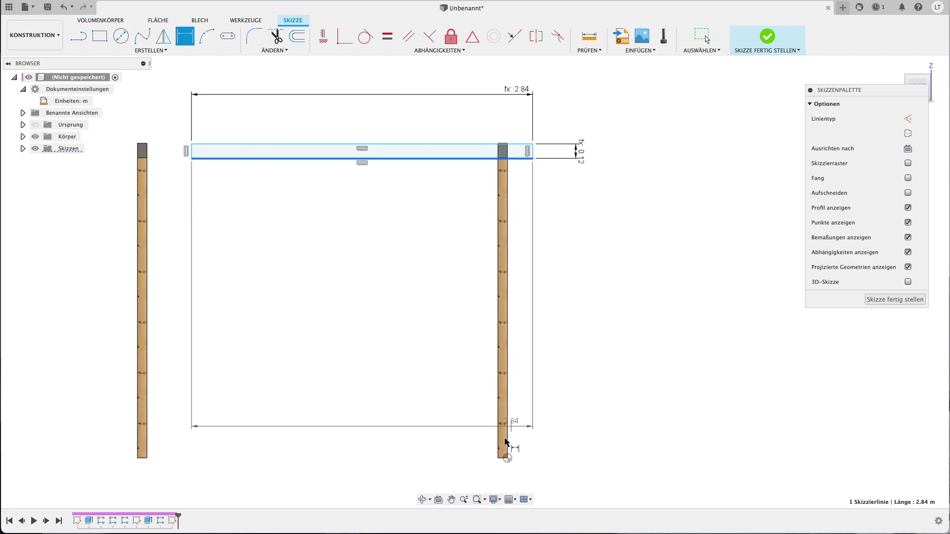
pyautogui.click(506, 457)
pyautogui.click(638, 393)
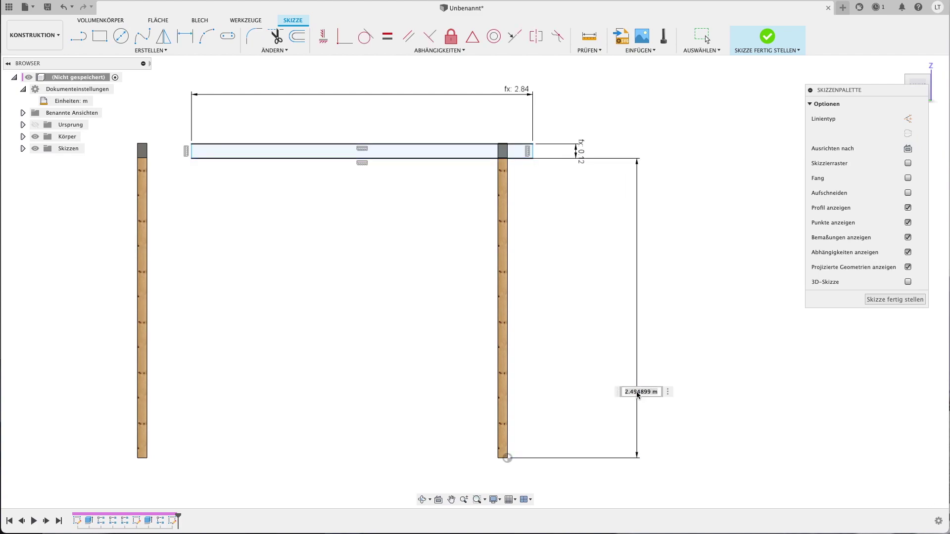
pyautogui.write('2.5')
pyautogui.press('Return')
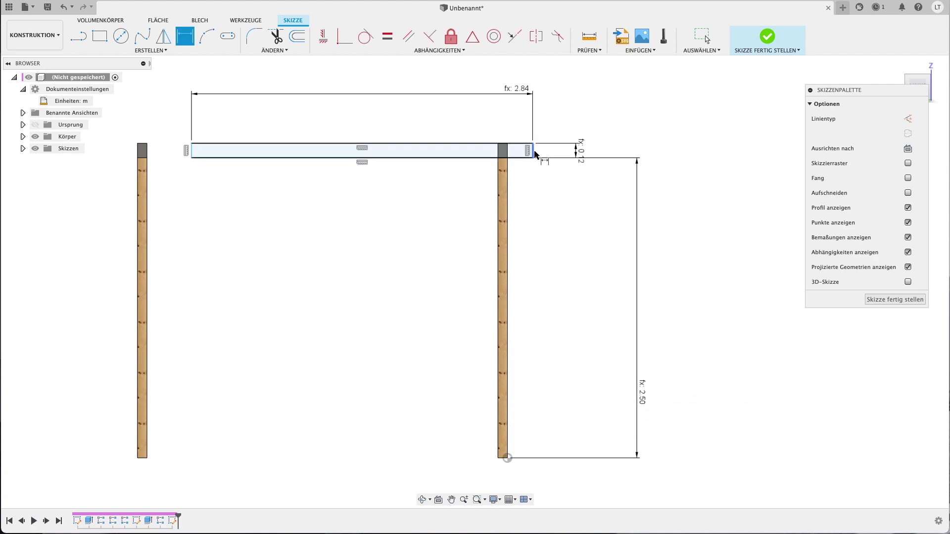
pyautogui.press('Escape')
# Add a horizontal offset dimension from the beam end to the post, accepting 0.21
pyautogui.press('d')
pyautogui.click(534, 154)
pyautogui.click(504, 458)
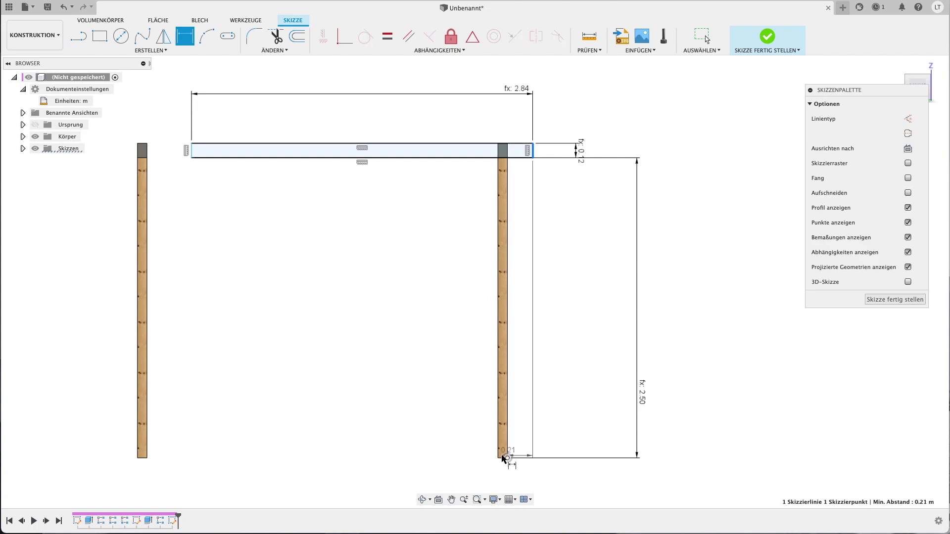
pyautogui.click(518, 483)
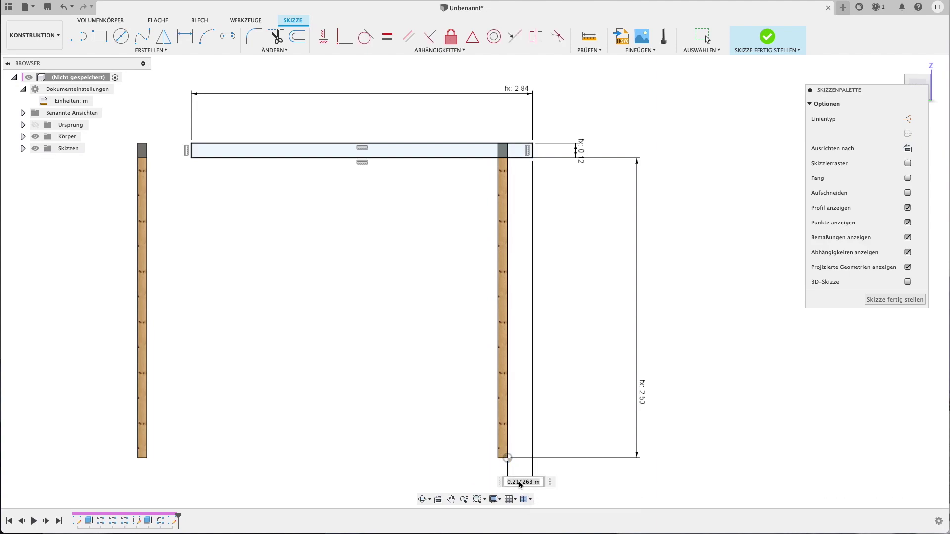
pyautogui.press('Return')
pyautogui.press('Escape')
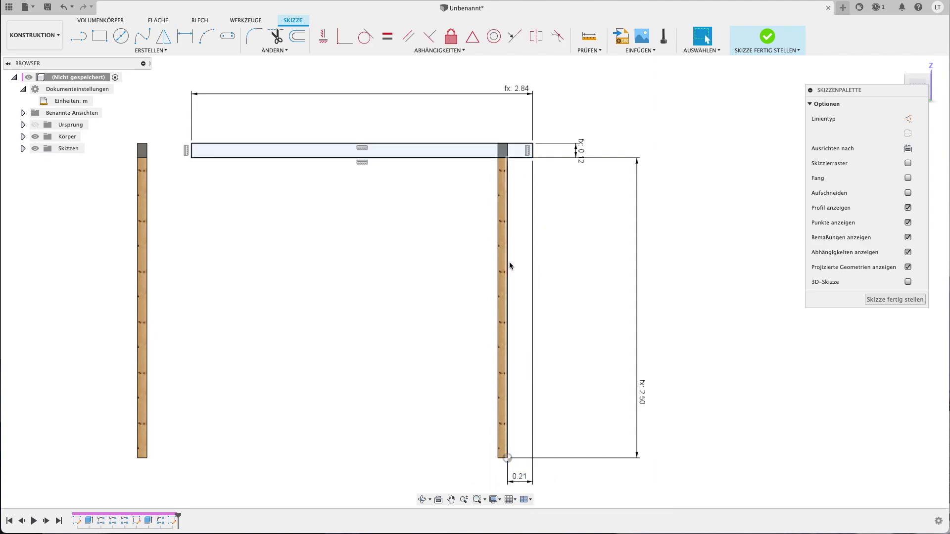
# Delete the 0.21 offset dimension and slide the cross-beam left past the left post
pyautogui.doubleClick(466, 143)
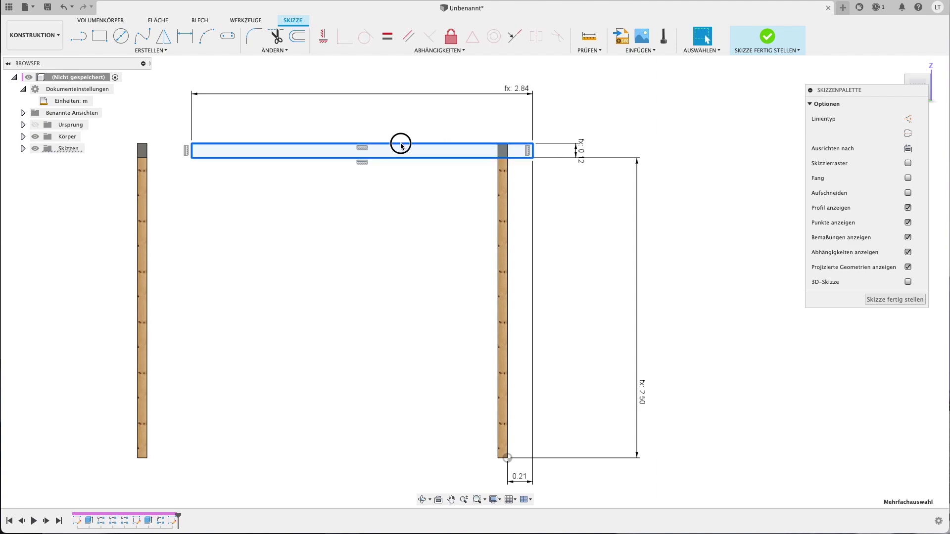
pyautogui.click(530, 484)
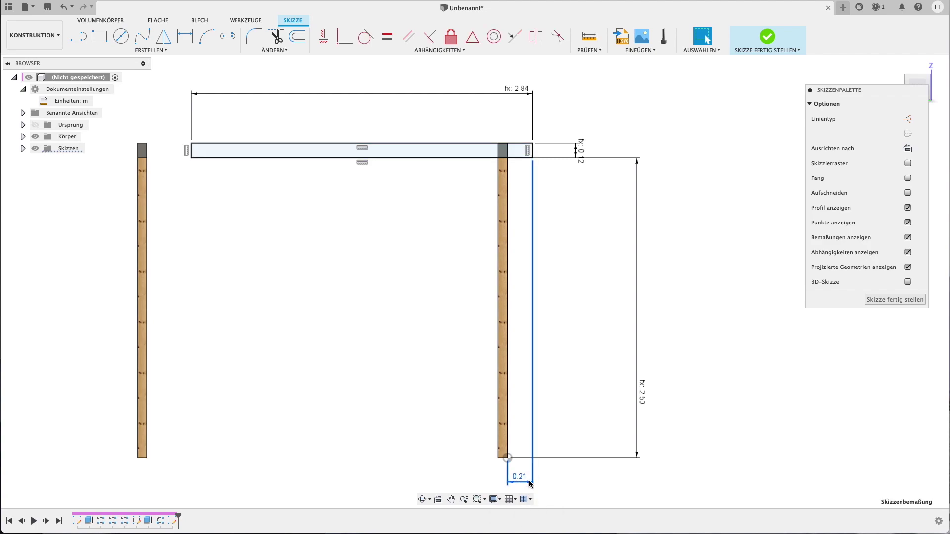
pyautogui.press('Delete')
pyautogui.doubleClick(460, 148)
pyautogui.moveTo(461, 148); pyautogui.dragTo(369, 148)
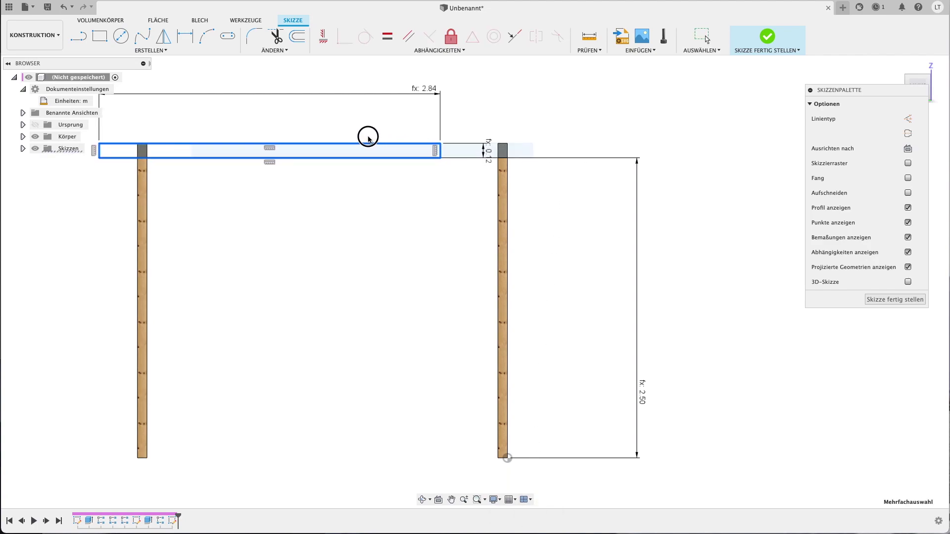
pyautogui.click(368, 218)
# Dimension the beam's right end 0.08 from the right post's corner
pyautogui.press('d')
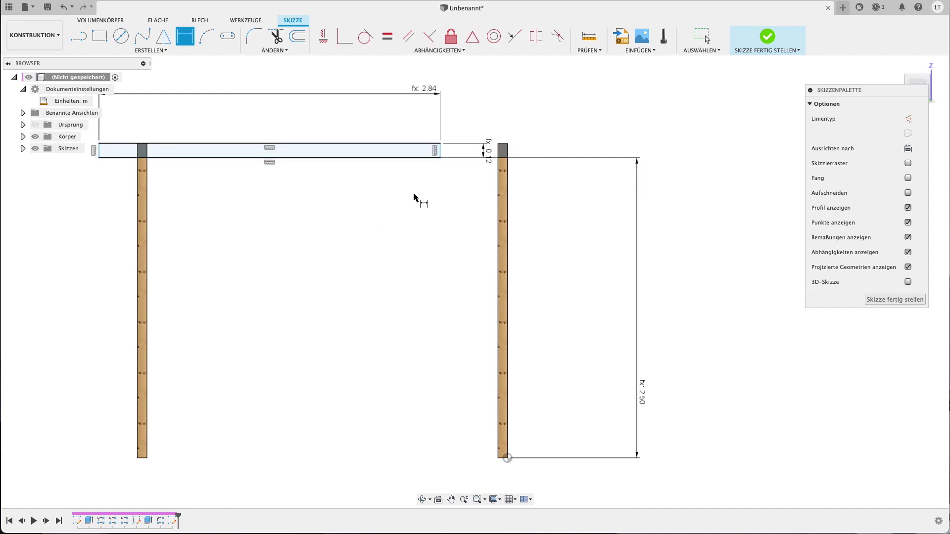
pyautogui.click(440, 149)
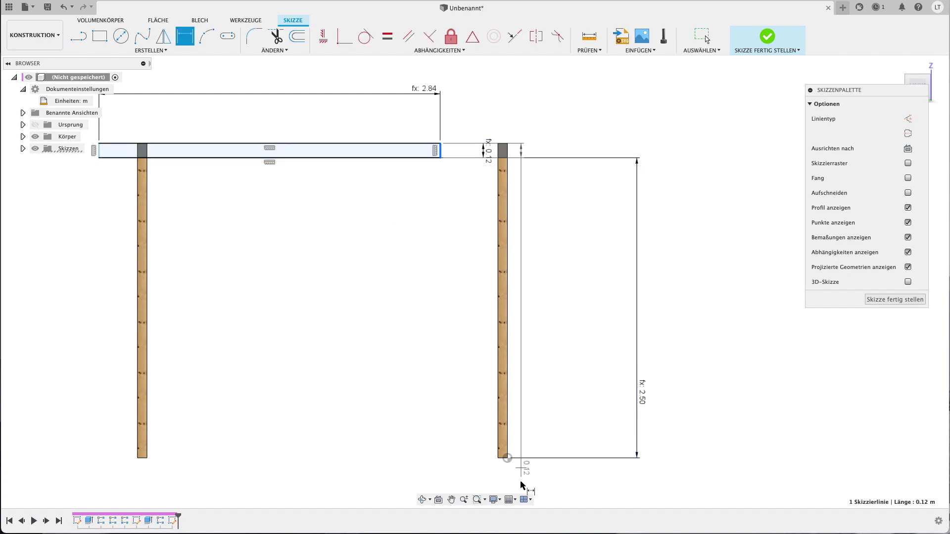
pyautogui.click(508, 459)
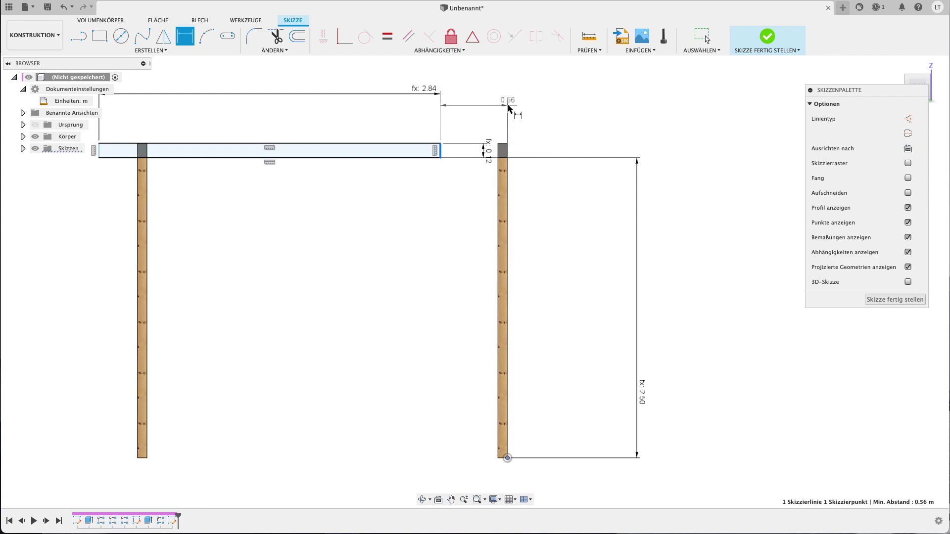
pyautogui.click(508, 106)
pyautogui.write('0.08')
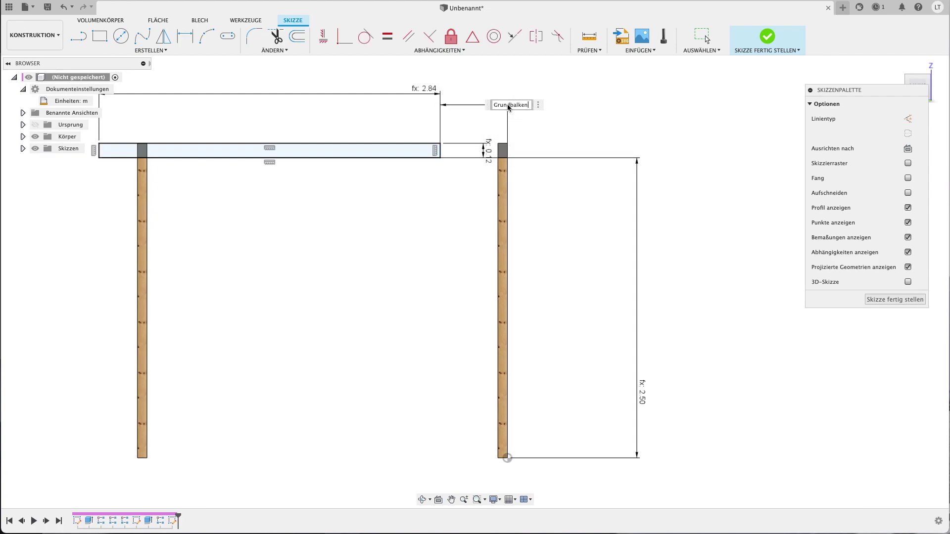
pyautogui.press('Return')
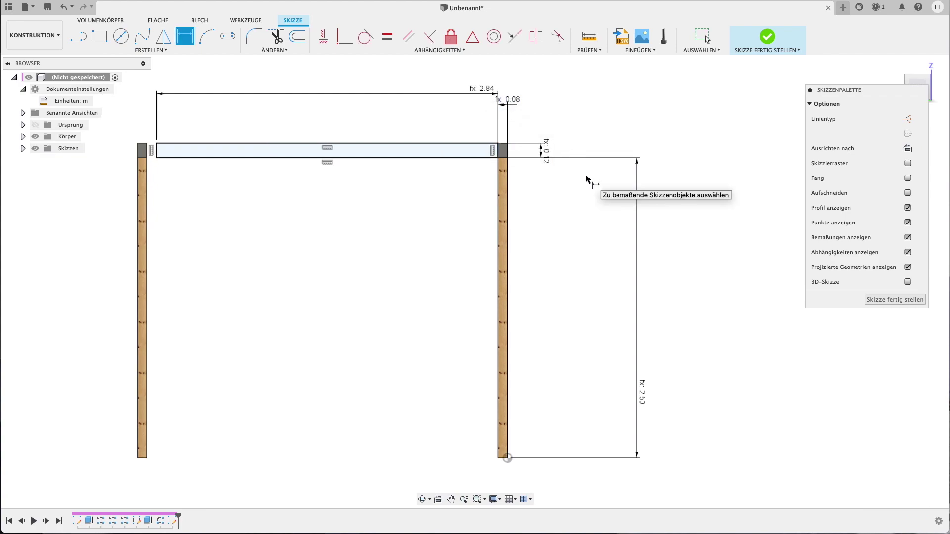
pyautogui.press('Escape')
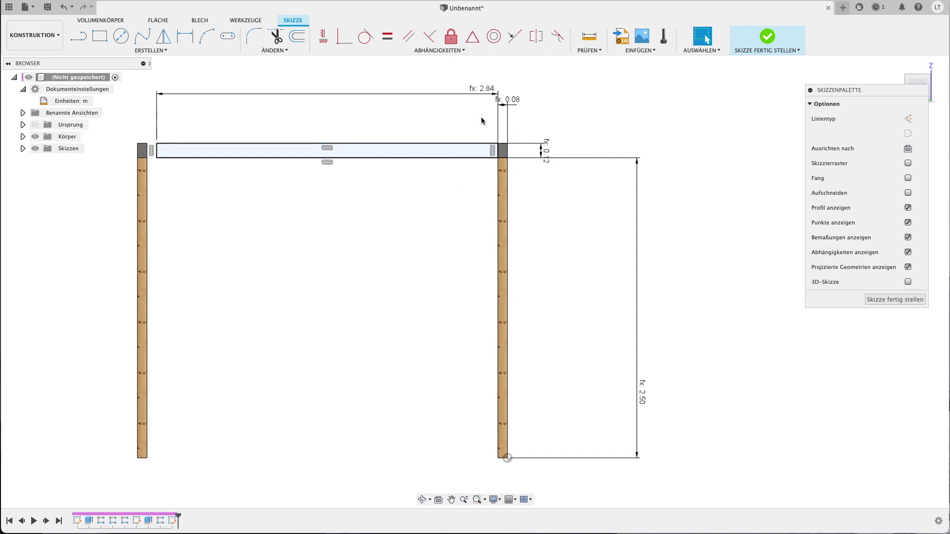
# Change the beam width to Breite - Grundbalken (2.92) and finish the sketch
pyautogui.doubleClick(482, 89)
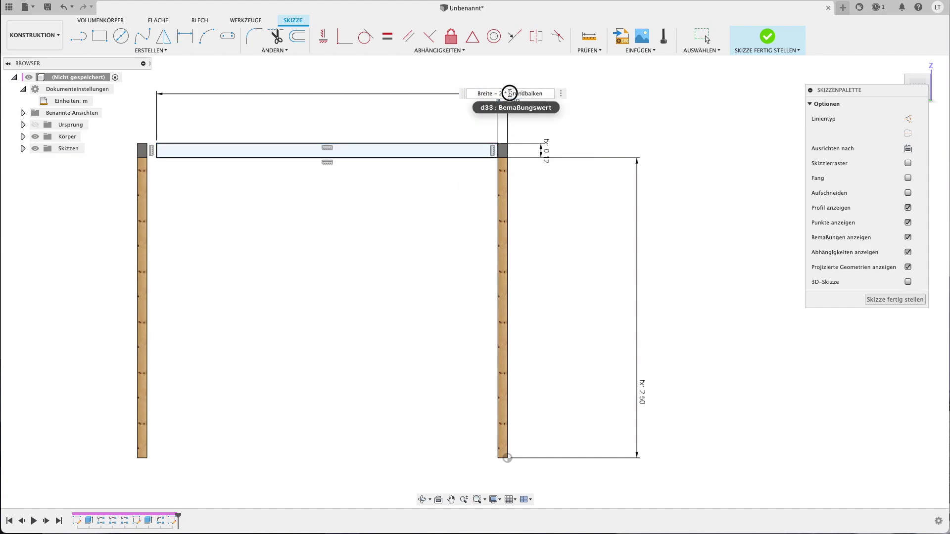
pyautogui.press('BackSpace')
pyautogui.press('BackSpace')
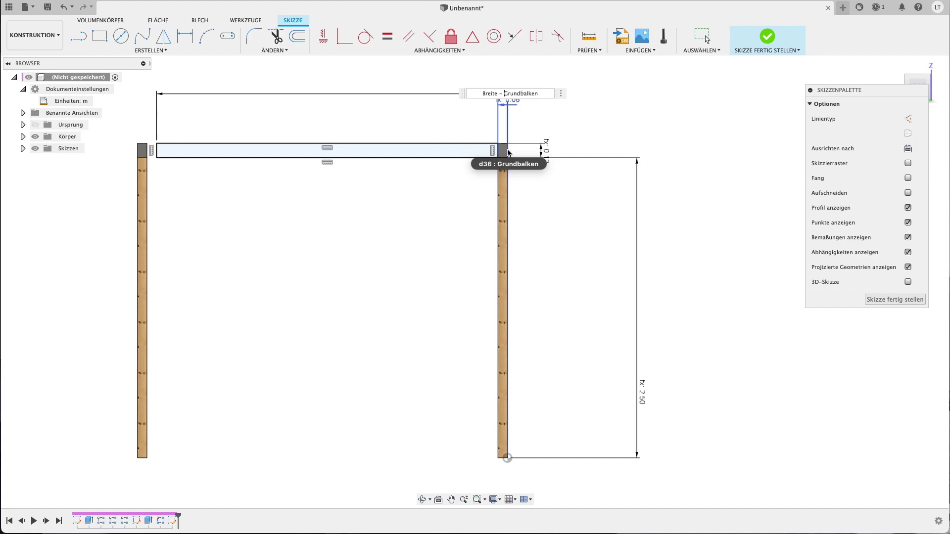
pyautogui.press('Return')
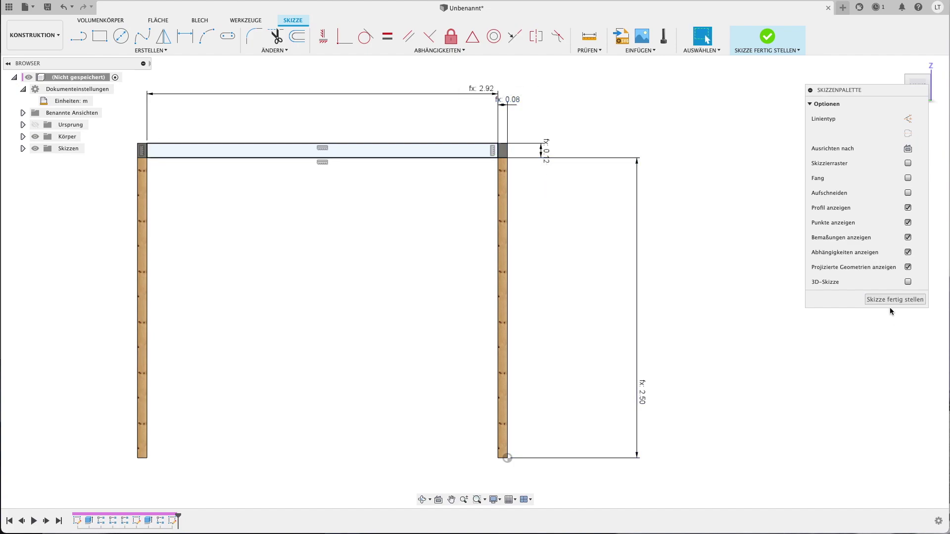
pyautogui.click(888, 299)
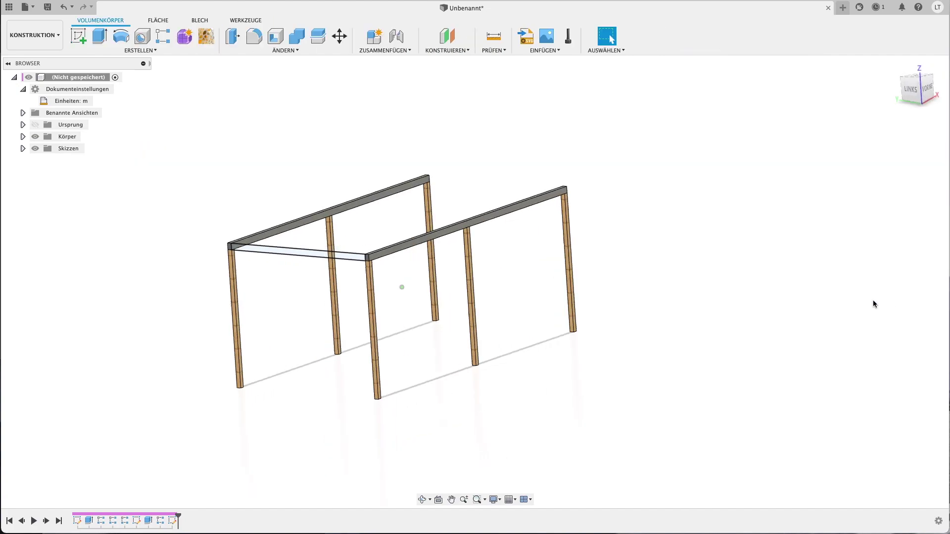
# Extrude the cross-beam profile by Grundbalken as a new body
pyautogui.press('e')
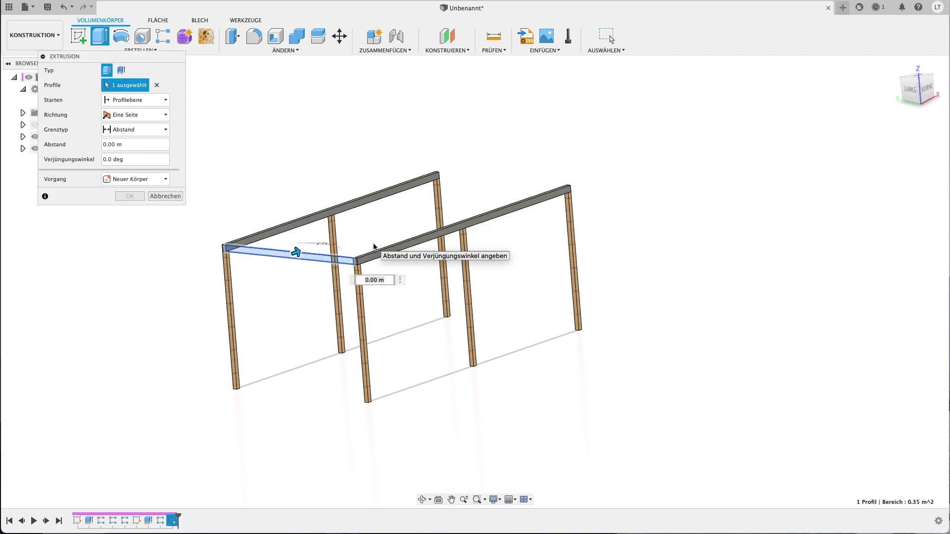
pyautogui.write('grun')
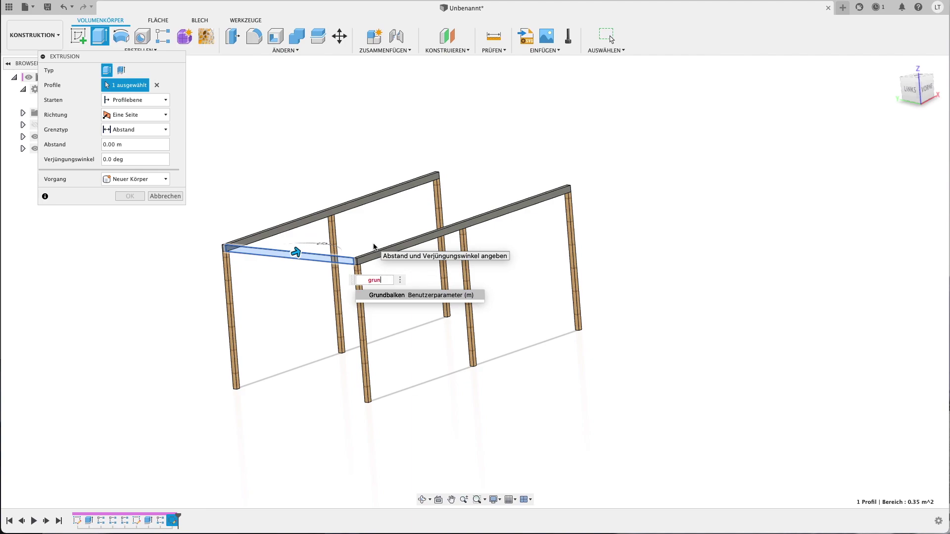
pyautogui.press('Return')
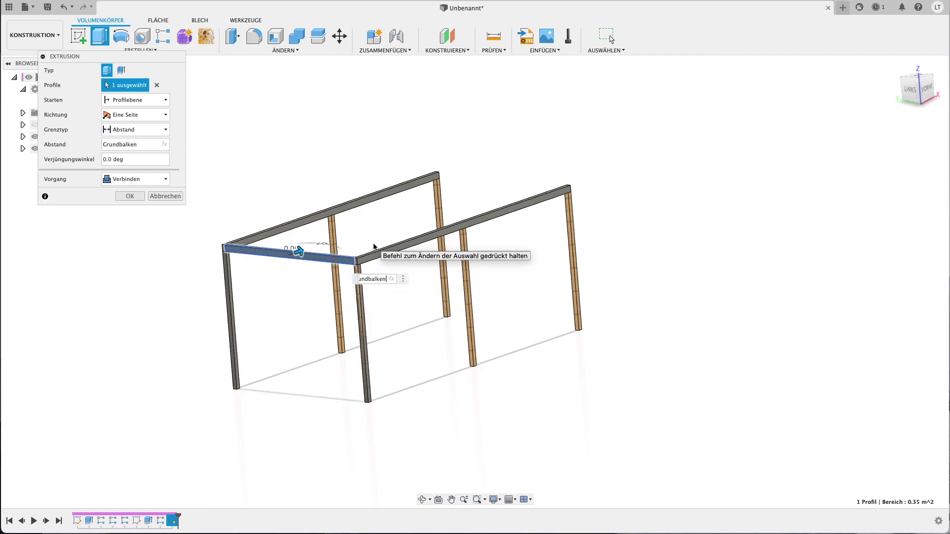
pyautogui.click(119, 179)
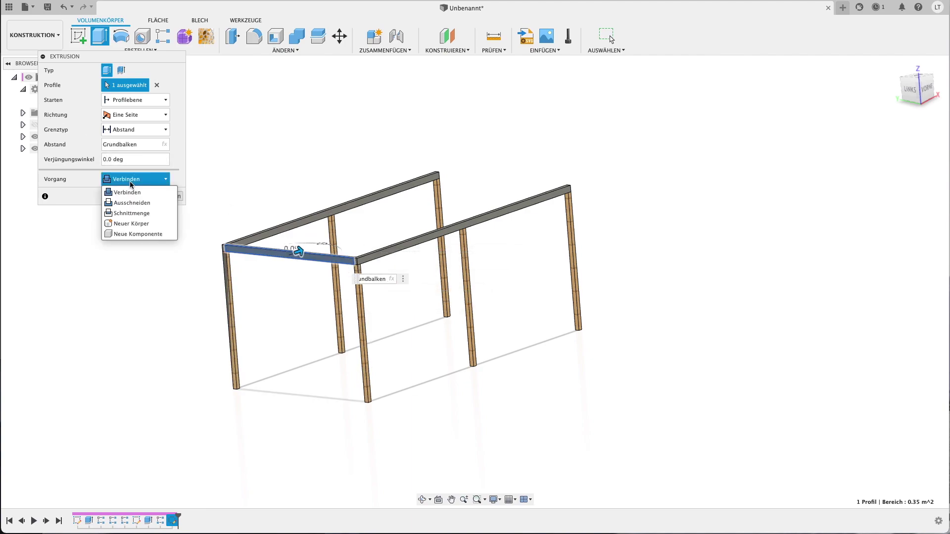
pyautogui.click(126, 226)
pyautogui.click(137, 197)
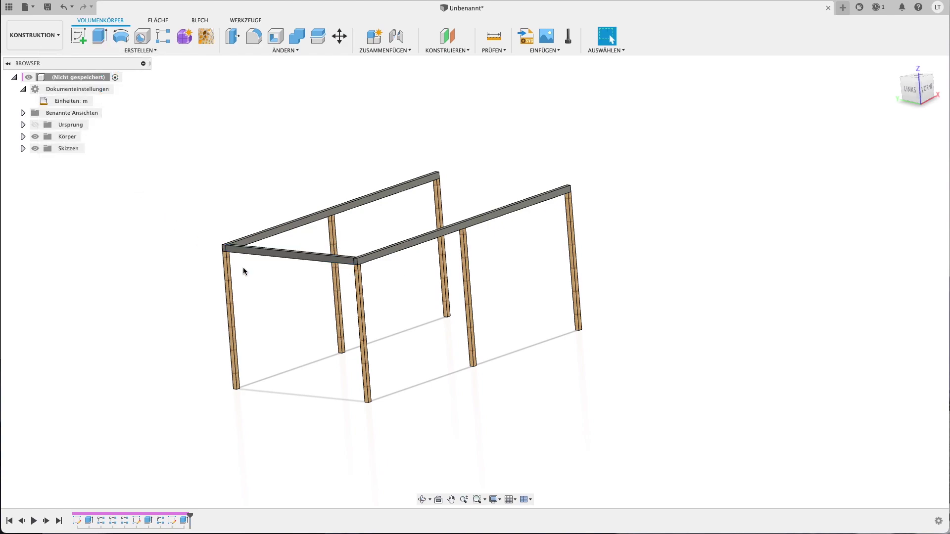
pyautogui.scroll(3, 206, 215)
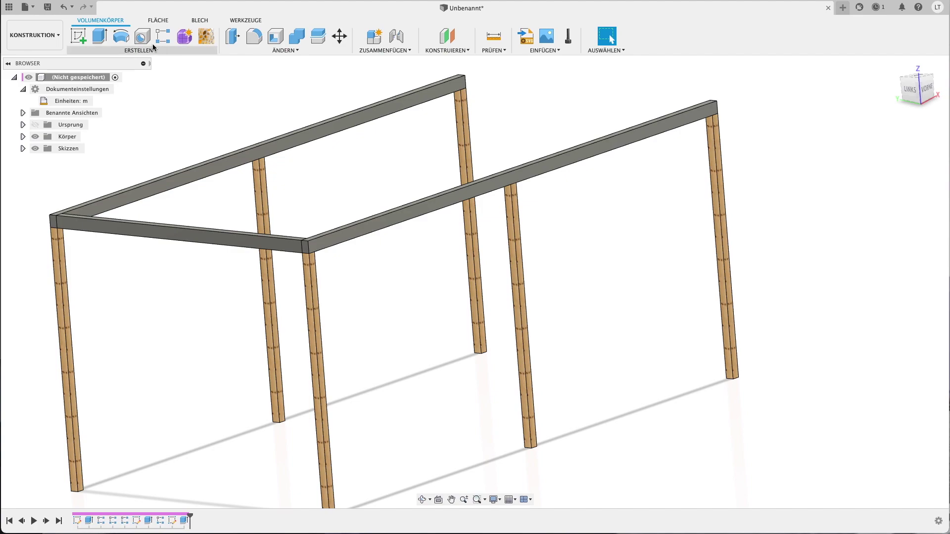
# Rectangular-pattern the front cross-beam along the red axis
pyautogui.click(163, 36)
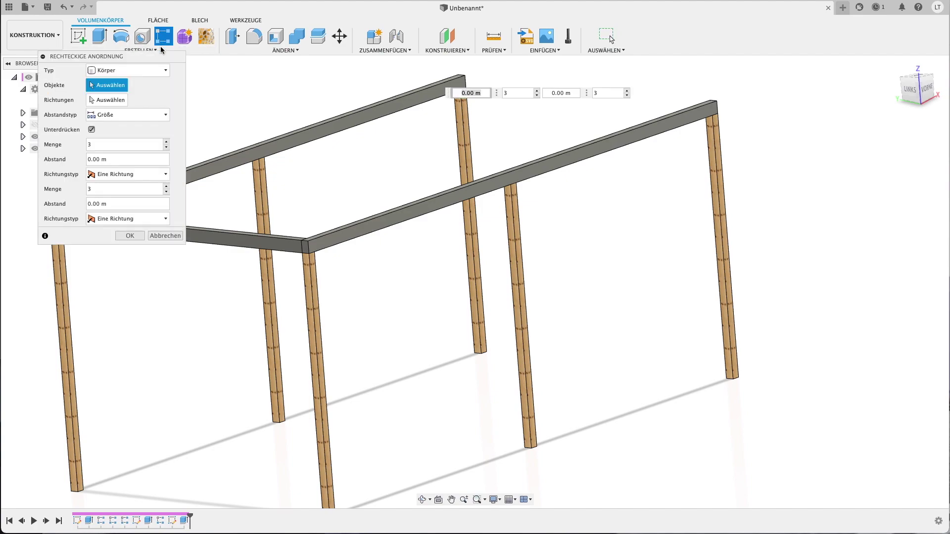
pyautogui.click(245, 234)
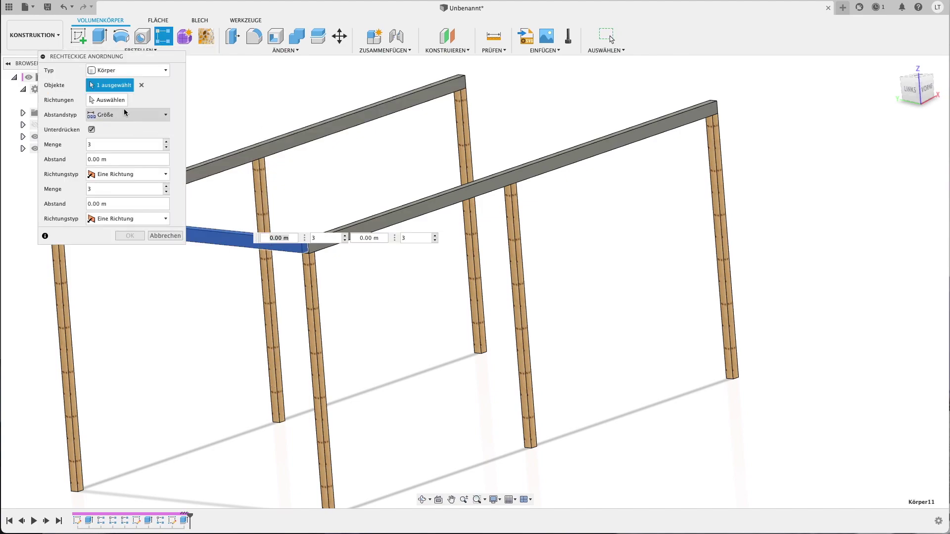
pyautogui.click(107, 100)
pyautogui.scroll(-4, 196, 178)
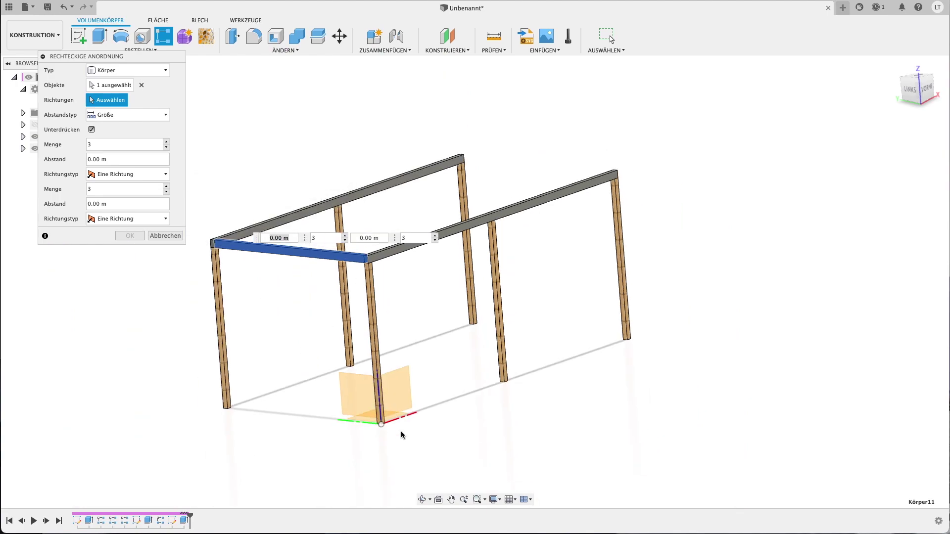
pyautogui.click(406, 419)
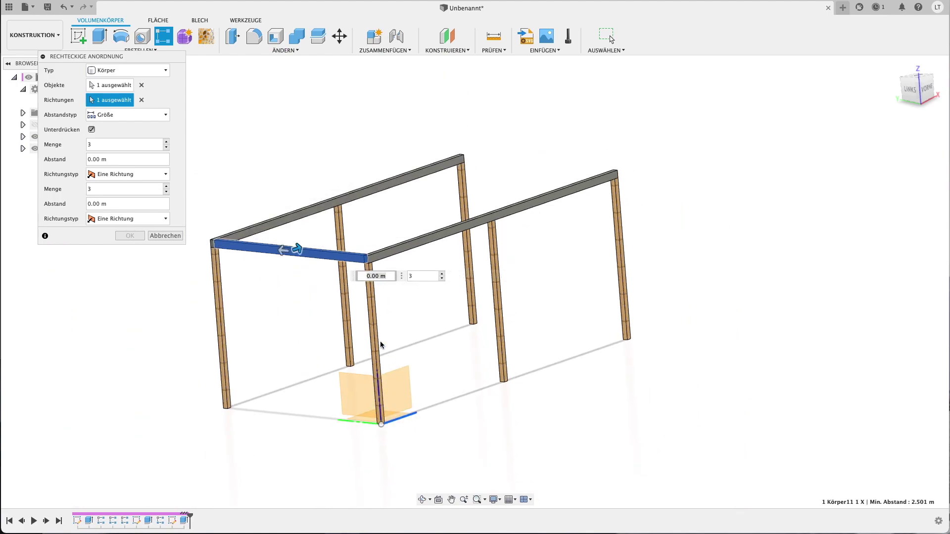
# Space the pattern copies by Laenge - Grundbalken, then roll the timeline back
pyautogui.click(114, 159)
pyautogui.write('Laenge')
pyautogui.press('Return')
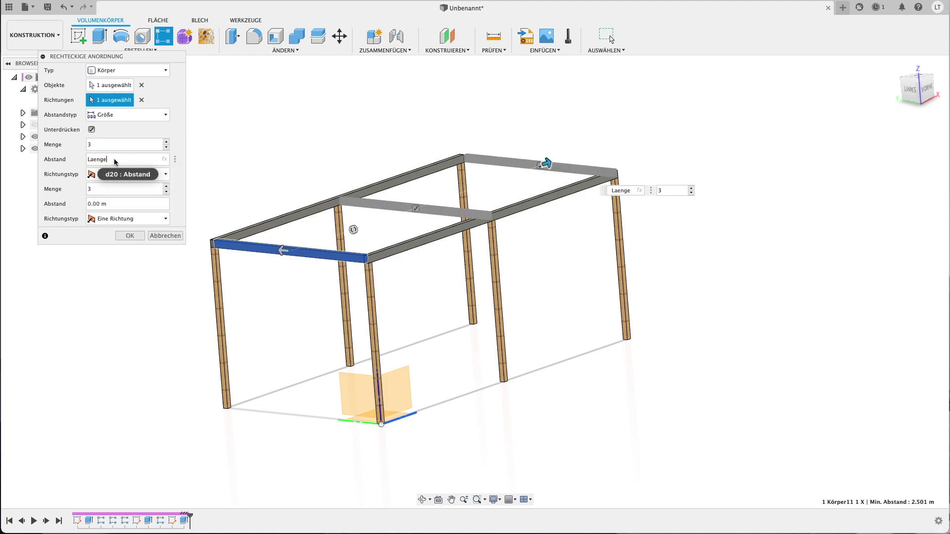
pyautogui.write('-Grundbalken')
pyautogui.press('Return')
pyautogui.press('Return')
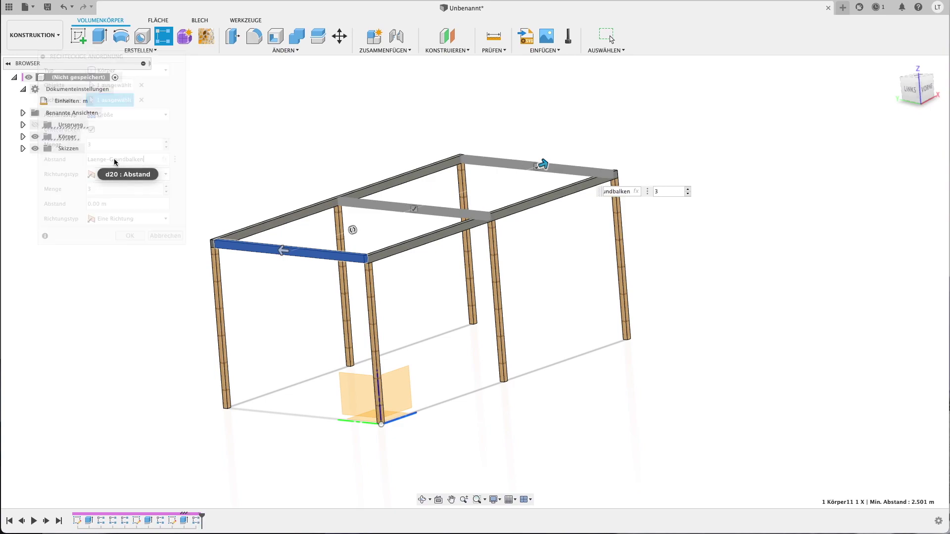
pyautogui.keyDown('shift'); pyautogui.moveTo(617, 272); pyautogui.dragTo(618, 272, button='middle'); pyautogui.keyUp('shift')
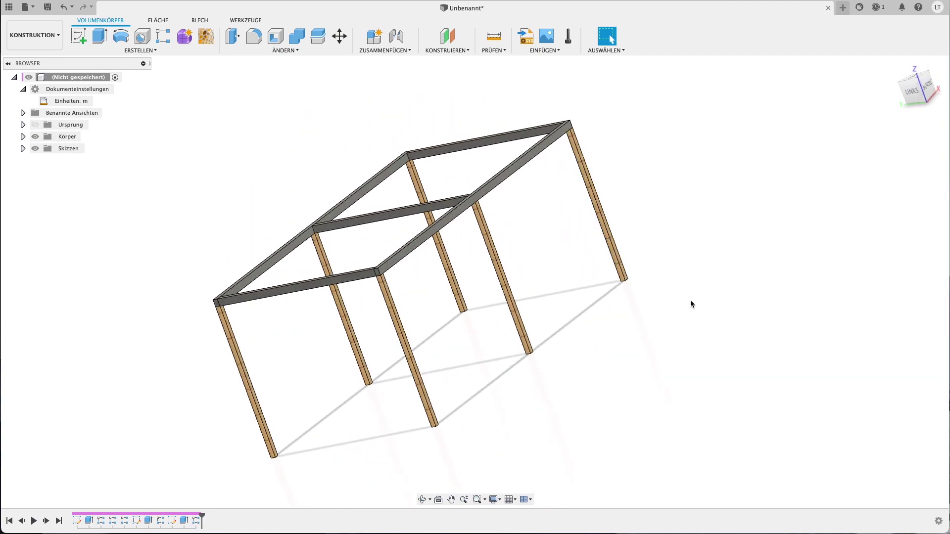
pyautogui.moveTo(202, 517); pyautogui.dragTo(155, 515)
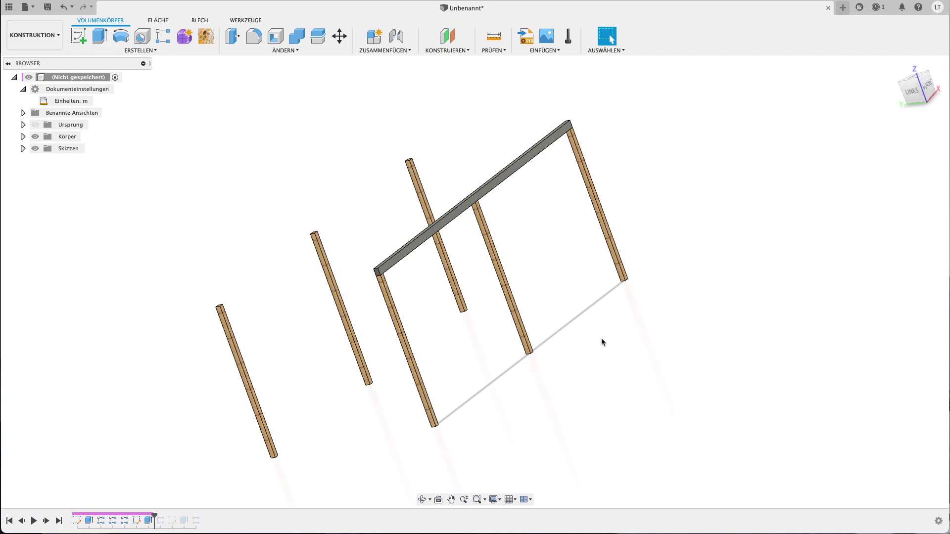
# Apply Kiefer pine to the first top beam and roll the timeline to the end
pyautogui.press('a')
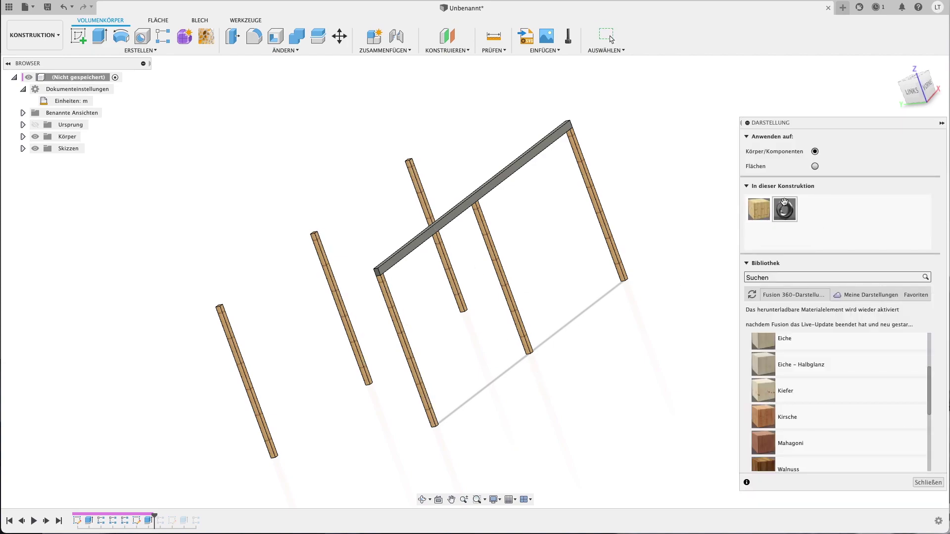
pyautogui.moveTo(758, 208); pyautogui.dragTo(512, 171)
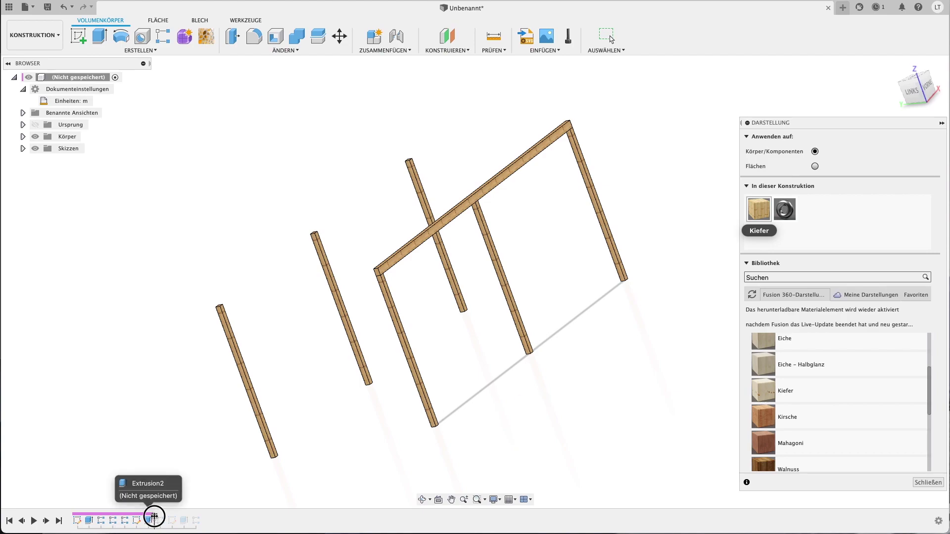
pyautogui.moveTo(154, 516); pyautogui.dragTo(187, 518)
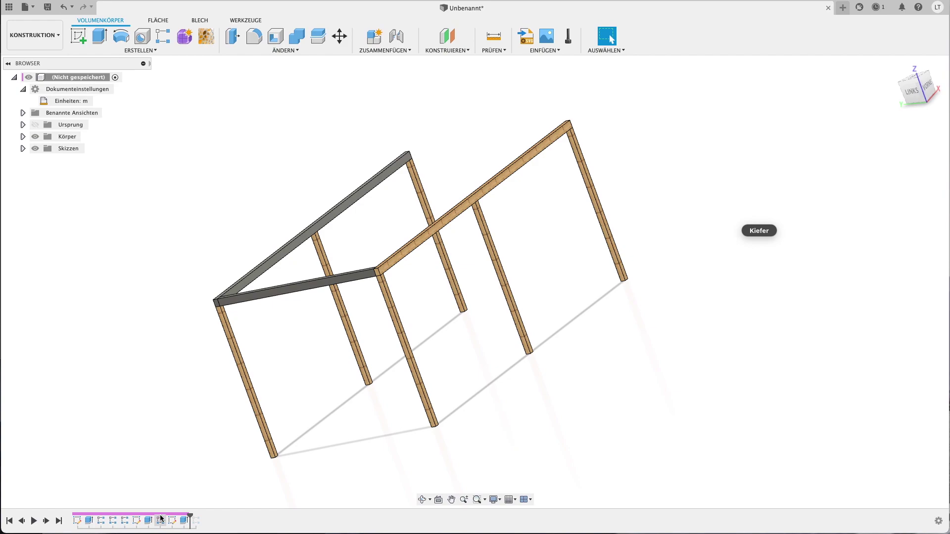
pyautogui.moveTo(189, 516); pyautogui.dragTo(203, 517)
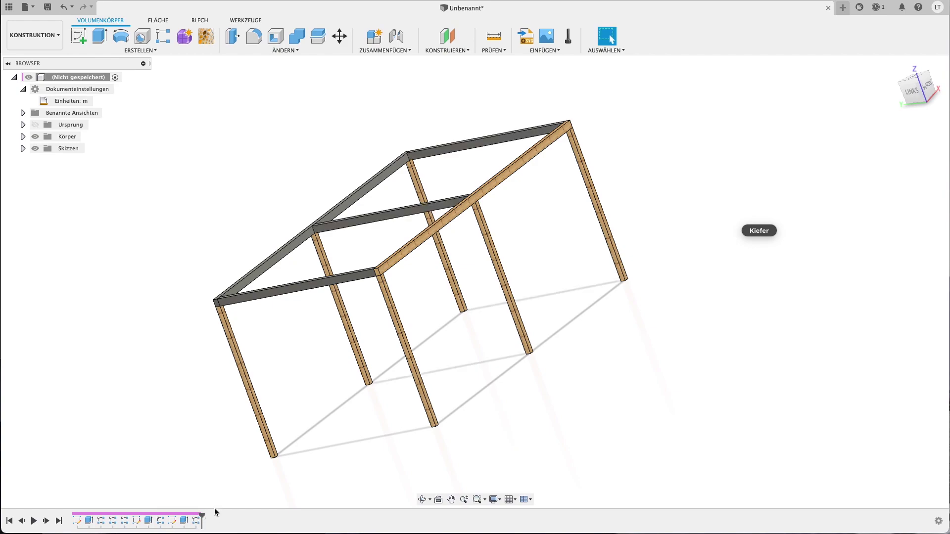
# Apply Kiefer pine to the other top beam and all three cross-beams
pyautogui.press('a')
pyautogui.moveTo(758, 209); pyautogui.dragTo(307, 229)
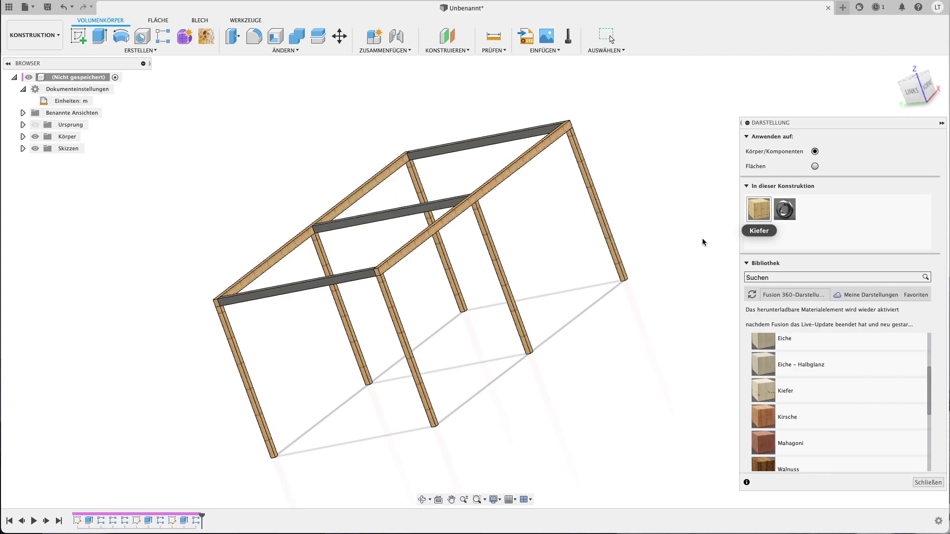
pyautogui.moveTo(758, 216); pyautogui.dragTo(519, 128)
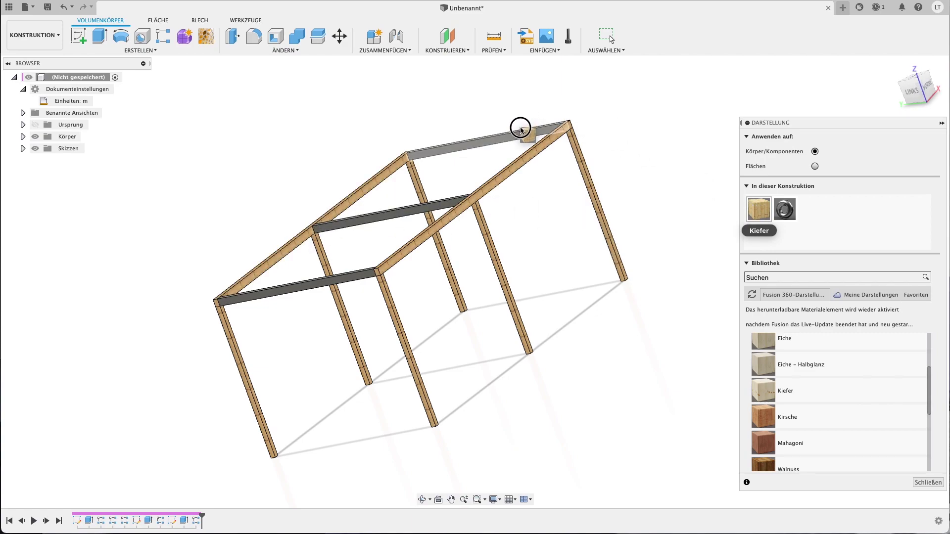
pyautogui.moveTo(762, 216); pyautogui.dragTo(447, 227)
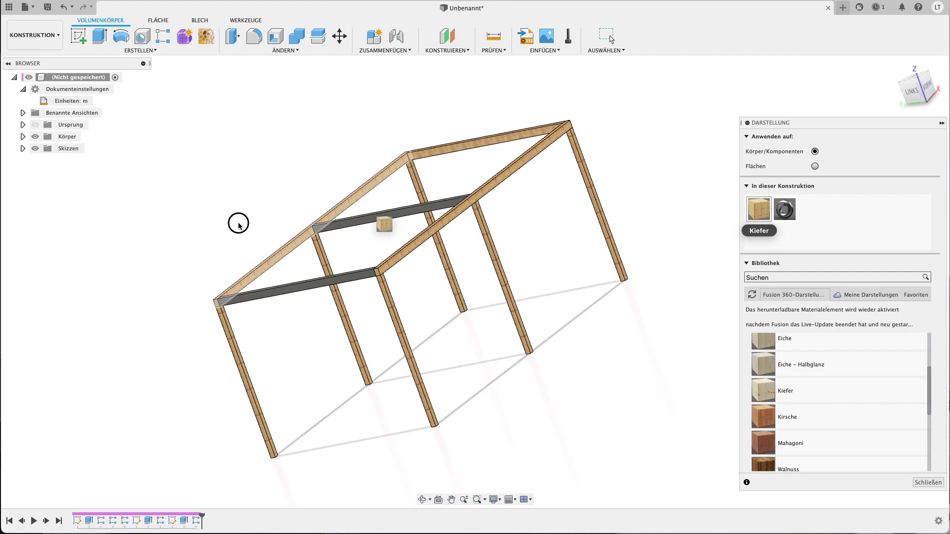
pyautogui.moveTo(758, 210); pyautogui.dragTo(358, 272)
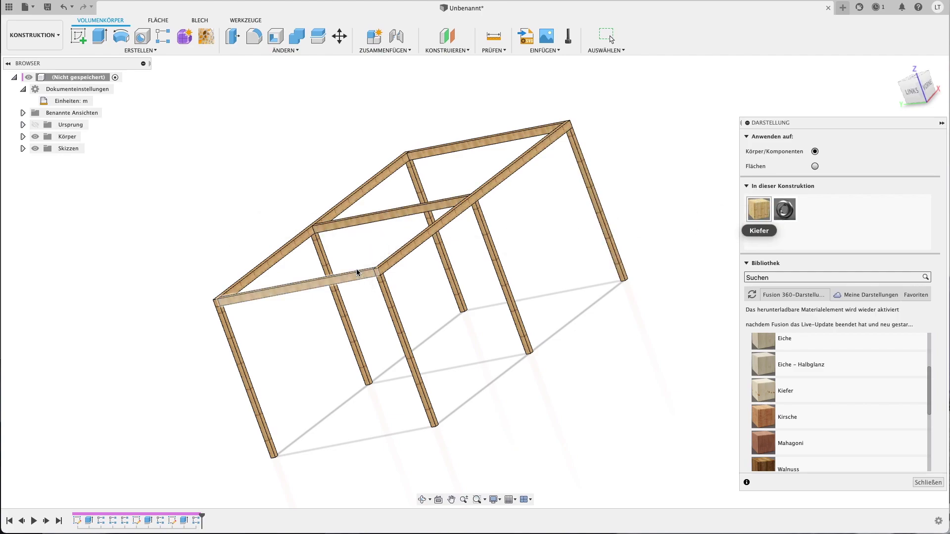
pyautogui.click(927, 483)
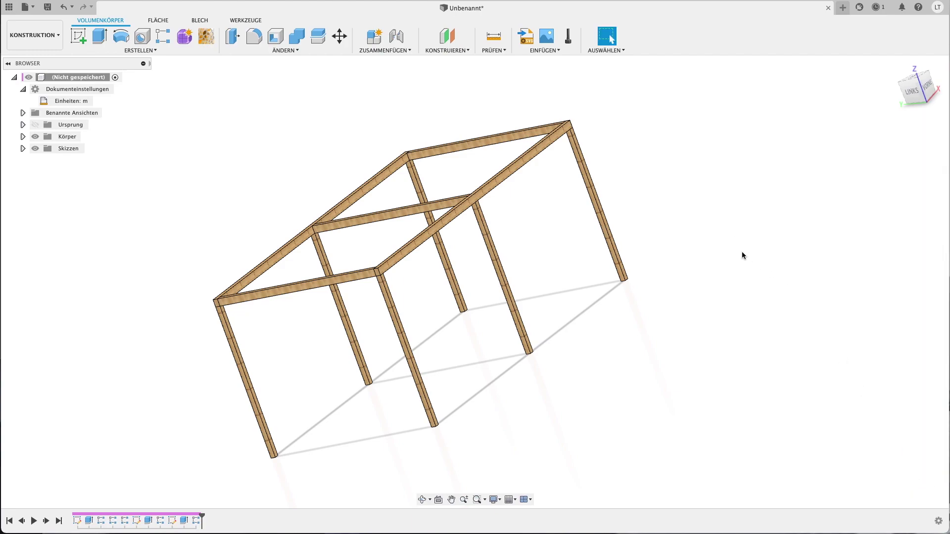
pyautogui.keyDown('shift'); pyautogui.moveTo(742, 255); pyautogui.dragTo(679, 280, button='middle'); pyautogui.keyUp('shift')
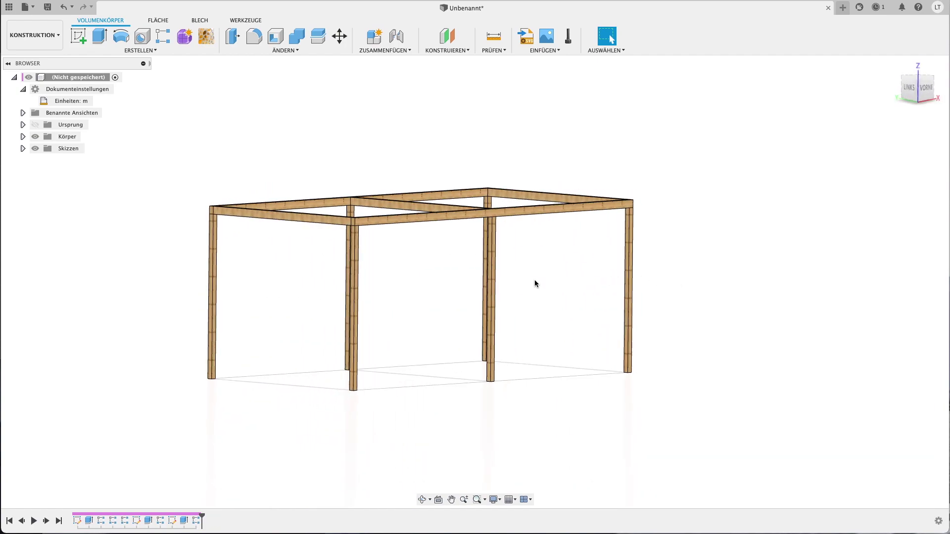
# Open the Parameters table via ÄNDERN > Parameter ändern
pyautogui.keyDown('shift'); pyautogui.moveTo(535, 280); pyautogui.dragTo(532, 280, button='middle'); pyautogui.keyUp('shift')
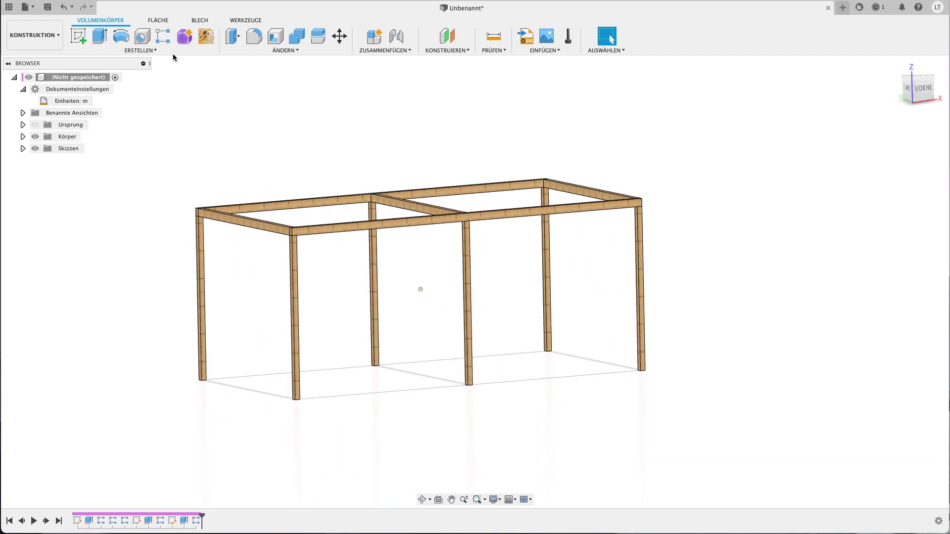
pyautogui.click(285, 50)
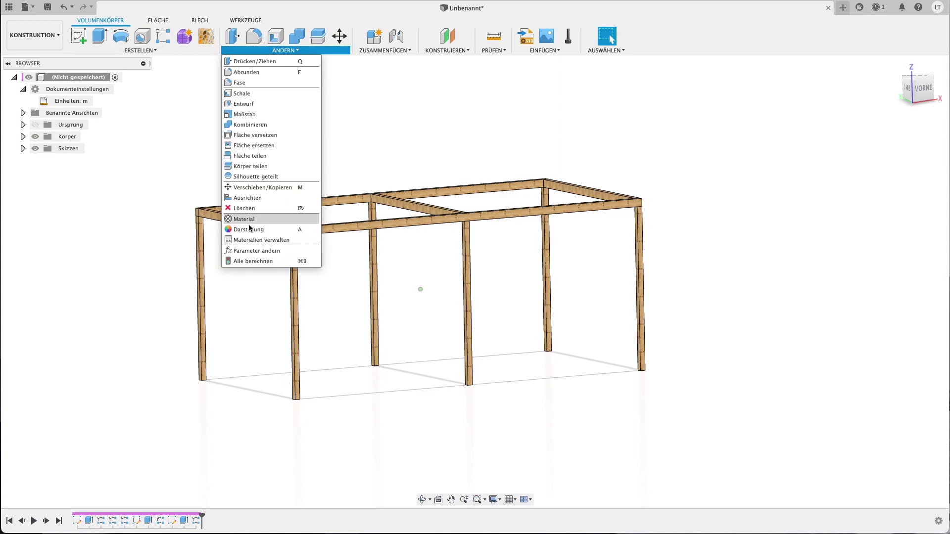
pyautogui.click(250, 260)
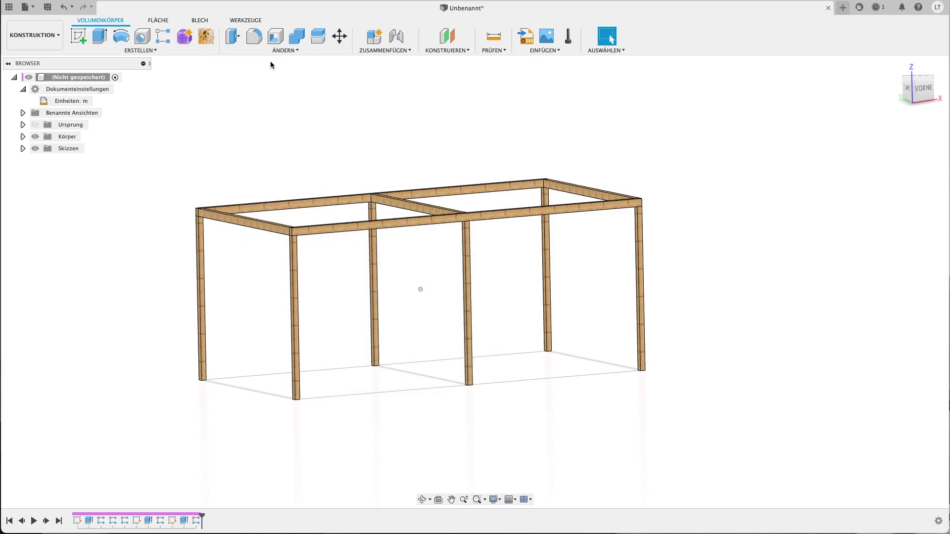
pyautogui.click(285, 50)
pyautogui.click(270, 252)
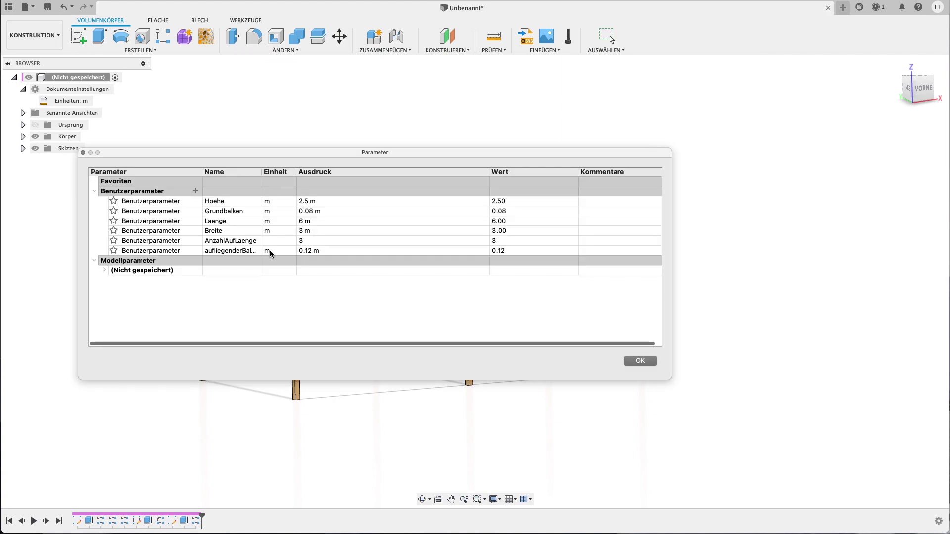
pyautogui.moveTo(310, 221)
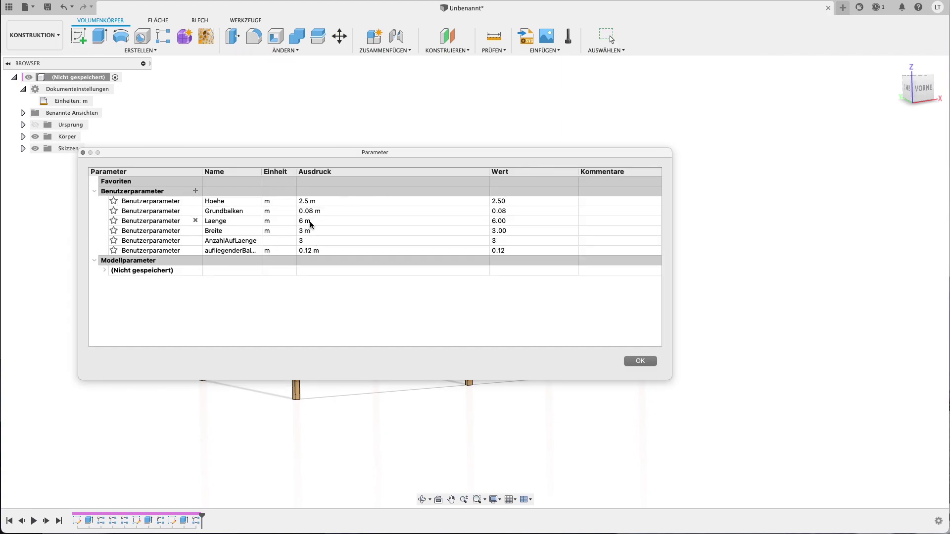
# Set Grundbalken to 0.12 m and aufliegenderBalken to 0.2 m, then close the table
pyautogui.click(310, 212)
pyautogui.click(329, 212)
pyautogui.write('0,12')
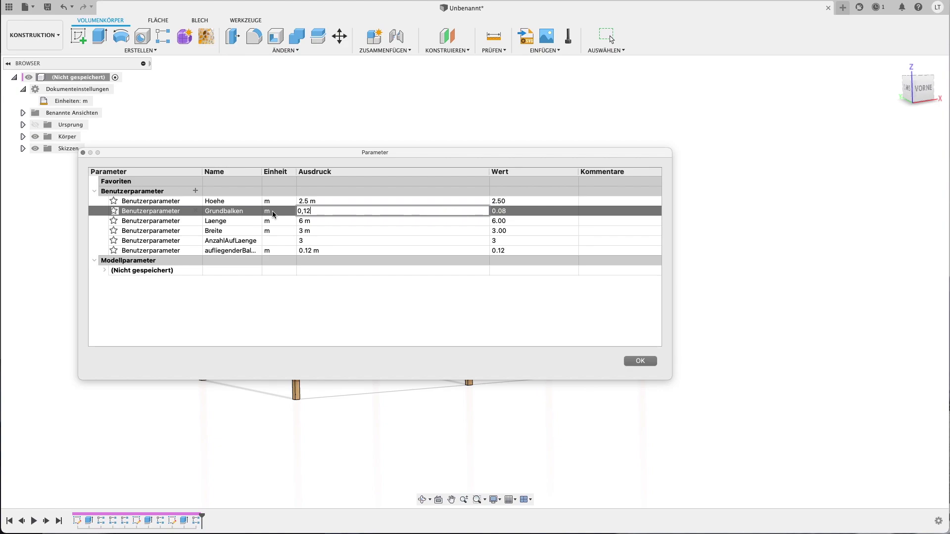
pyautogui.write('.12 m')
pyautogui.press('Return')
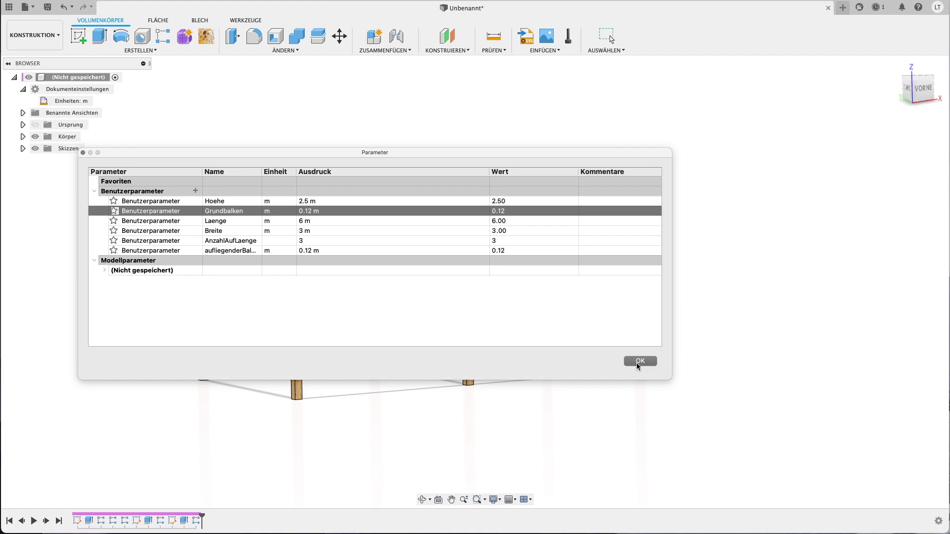
pyautogui.click(323, 248)
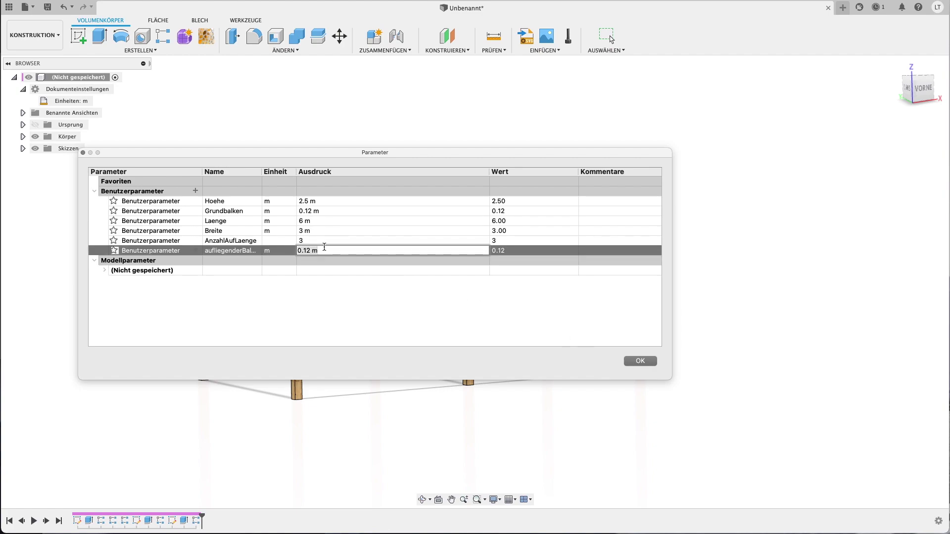
pyautogui.write('0,2')
pyautogui.press('Return')
pyautogui.click(627, 361)
pyautogui.press('F6')
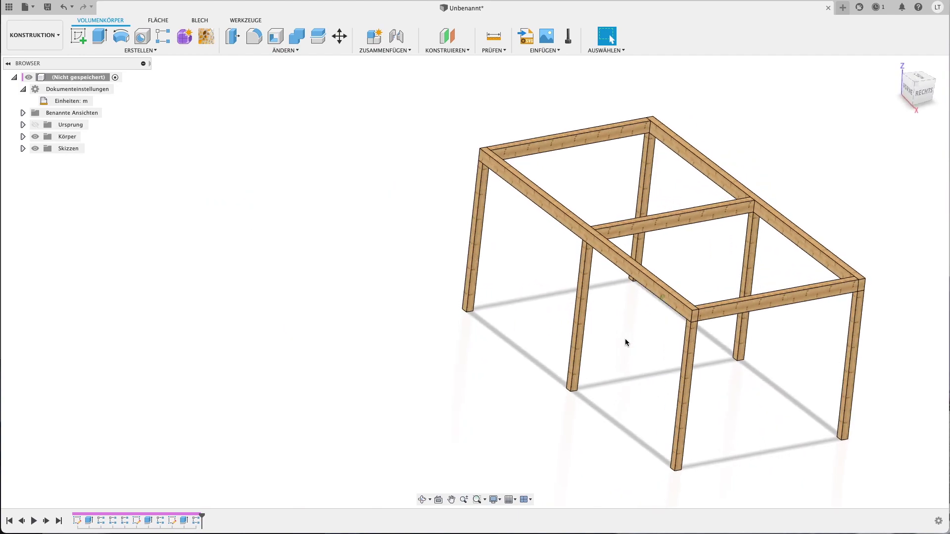
pyautogui.keyDown('shift'); pyautogui.hscroll(-3, 624, 339); pyautogui.keyUp('shift')
pyautogui.keyDown('shift'); pyautogui.hscroll(-3, 625, 338); pyautogui.keyUp('shift')
pyautogui.keyDown('shift'); pyautogui.hscroll(-3, 625, 338); pyautogui.keyUp('shift')
pyautogui.keyDown('shift'); pyautogui.hscroll(-3, 625, 338); pyautogui.keyUp('shift')
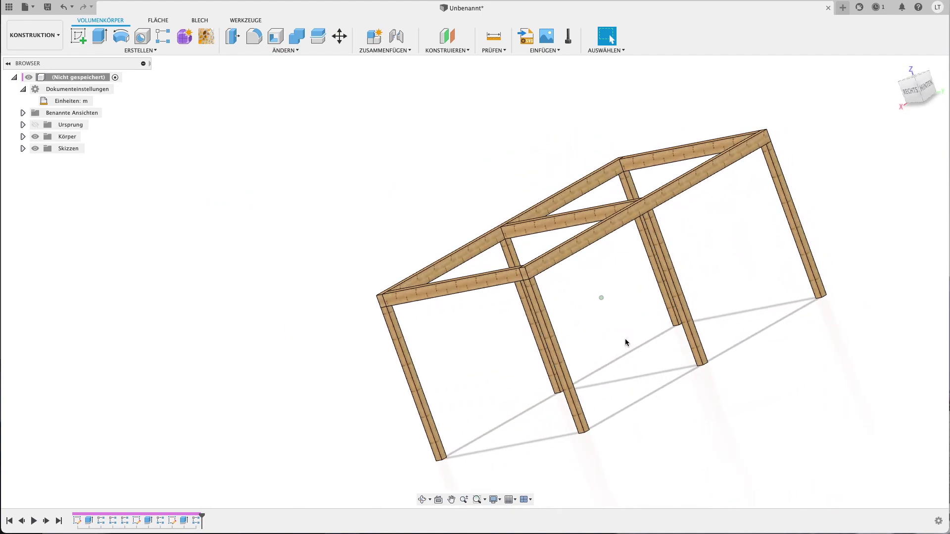
pyautogui.keyDown('shift'); pyautogui.hscroll(-3, 625, 339); pyautogui.keyUp('shift')
pyautogui.keyDown('shift'); pyautogui.hscroll(3, 624, 338); pyautogui.keyUp('shift')
pyautogui.keyDown('shift'); pyautogui.hscroll(3, 625, 338); pyautogui.keyUp('shift')
pyautogui.keyDown('shift'); pyautogui.hscroll(2, 625, 338); pyautogui.keyUp('shift')
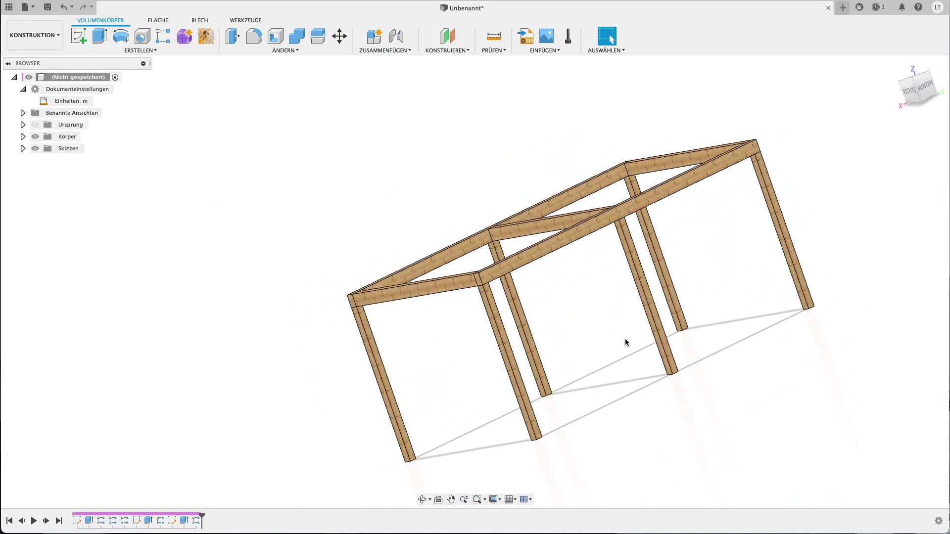
pyautogui.keyDown('shift'); pyautogui.hscroll(-3, 624, 338); pyautogui.keyUp('shift')
pyautogui.keyDown('shift'); pyautogui.hscroll(3, 625, 338); pyautogui.keyUp('shift')
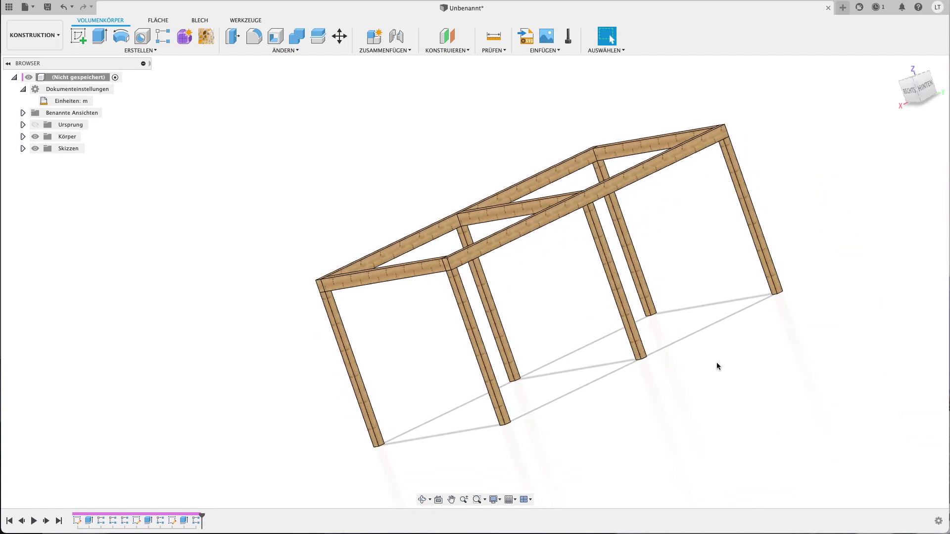
pyautogui.keyDown('shift'); pyautogui.scroll(3, 716, 366); pyautogui.keyUp('shift')
pyautogui.keyDown('shift'); pyautogui.scroll(3, 717, 365); pyautogui.keyUp('shift')
pyautogui.keyDown('shift'); pyautogui.scroll(3, 717, 366); pyautogui.keyUp('shift')
pyautogui.keyDown('shift'); pyautogui.scroll(2, 719, 358); pyautogui.keyUp('shift')
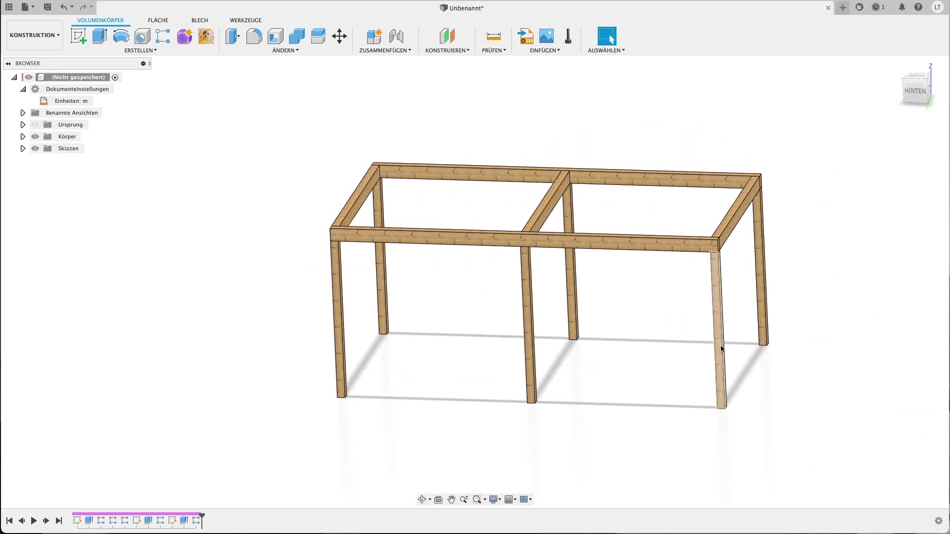
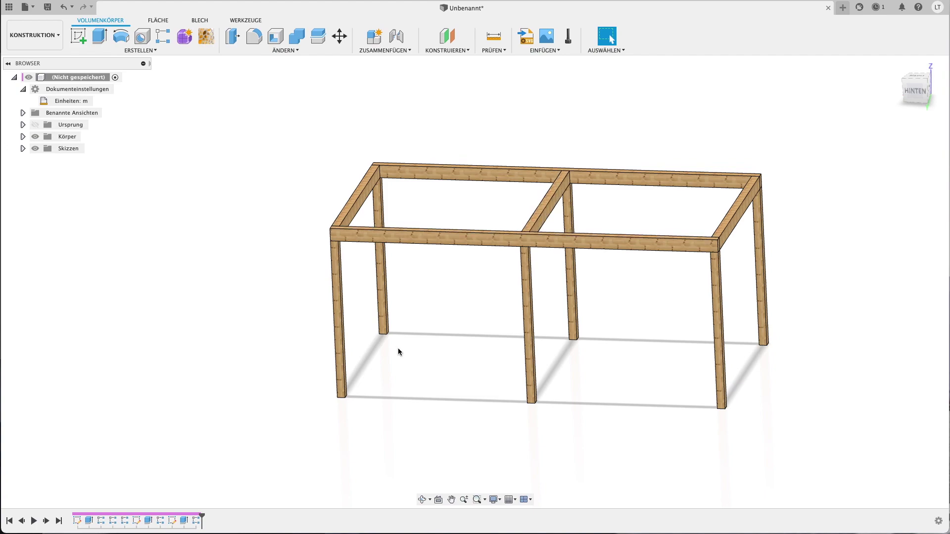
# Start a new sketch on the pergola's end-frame plane
pyautogui.keyDown('shift'); pyautogui.moveTo(398, 349); pyautogui.dragTo(303, 270, button='middle'); pyautogui.keyUp('shift')
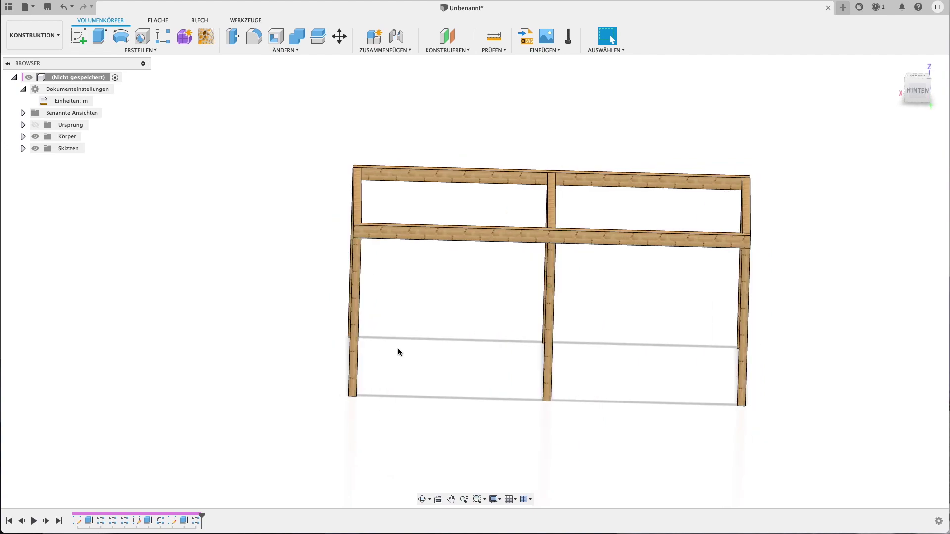
pyautogui.click(79, 34)
pyautogui.click(636, 356)
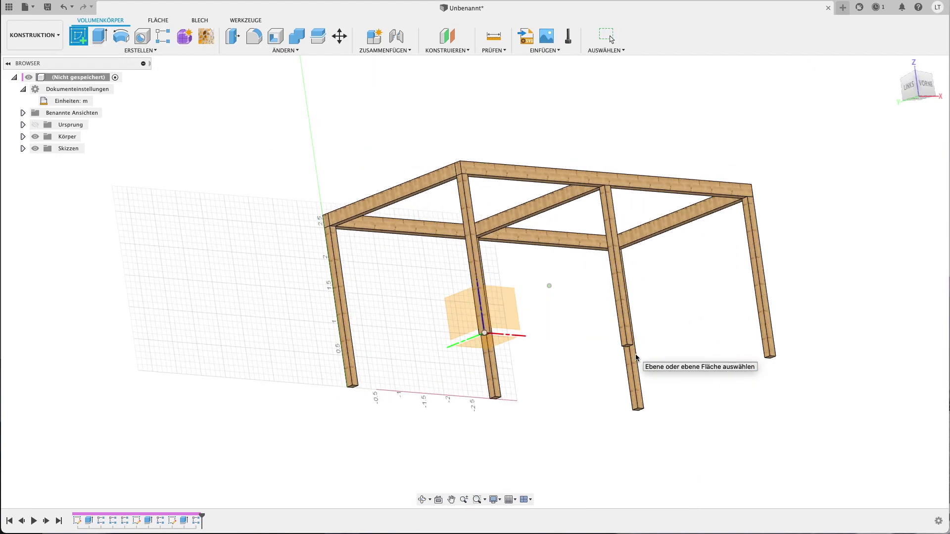
pyautogui.click(573, 408)
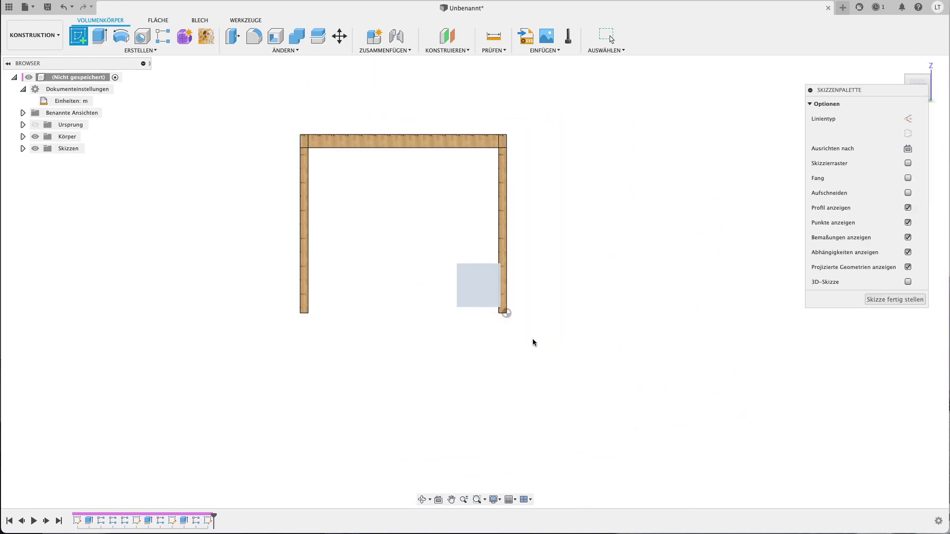
# Draw a narrow upright rectangle standing above the top beam
pyautogui.press('r')
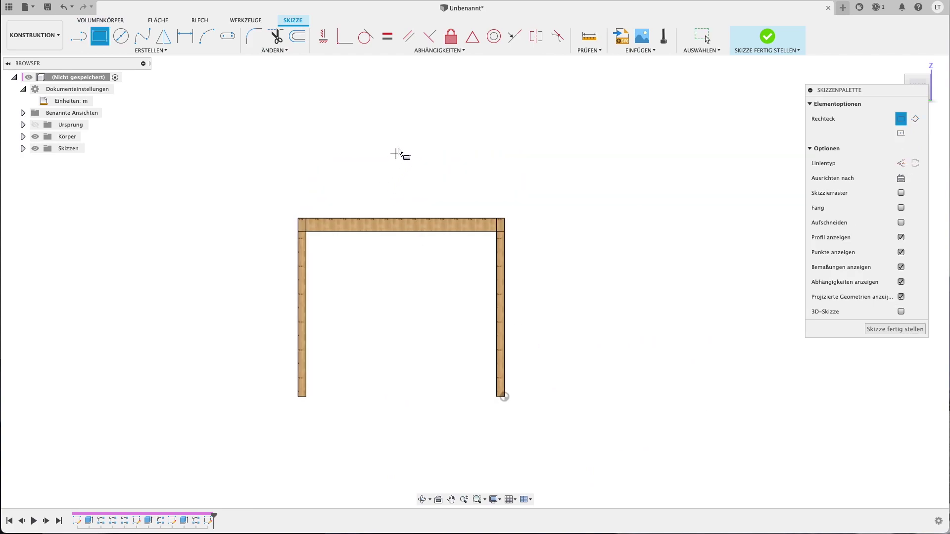
pyautogui.click(396, 146)
pyautogui.click(408, 209)
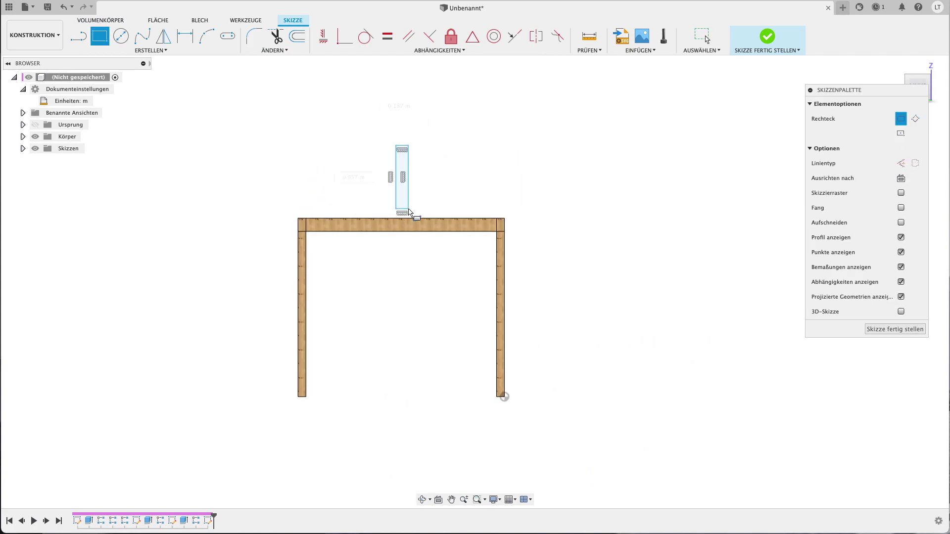
pyautogui.press('Escape')
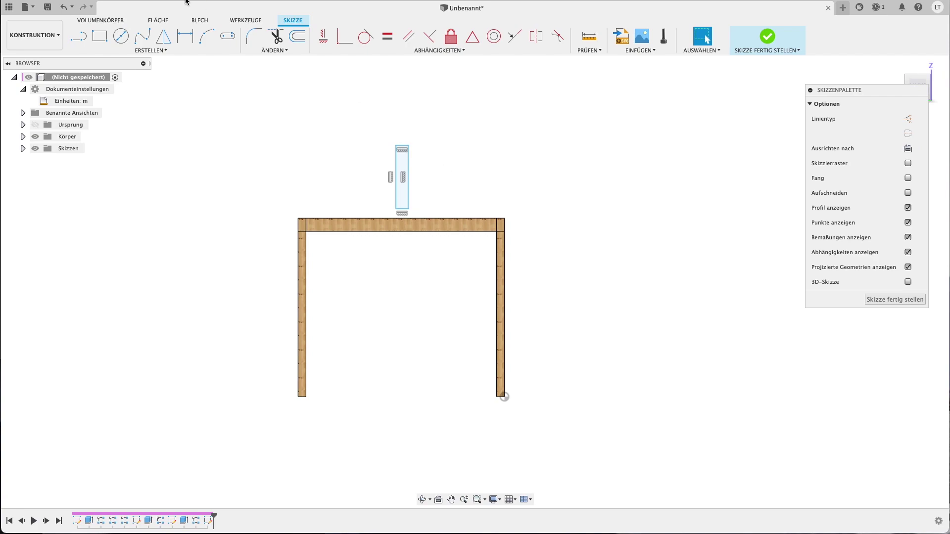
pyautogui.click(261, 51)
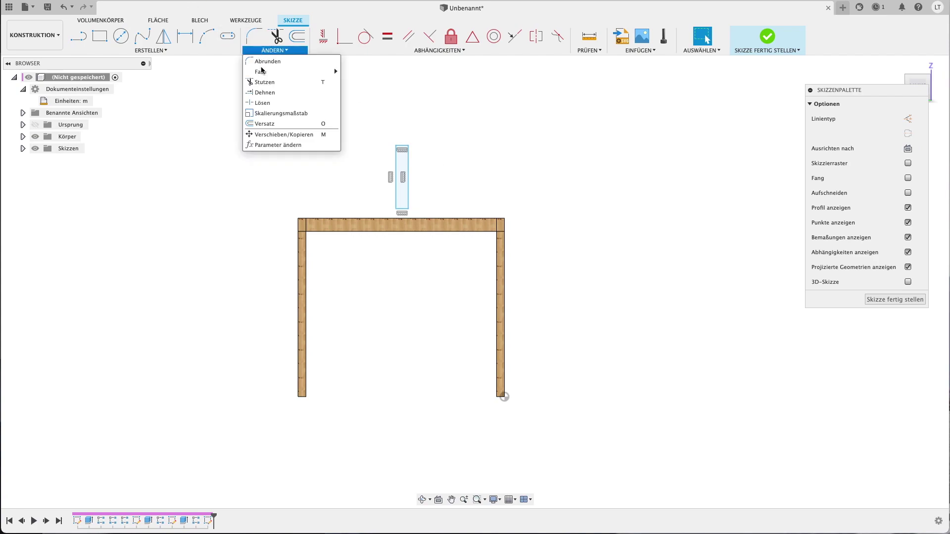
# Add a user parameter DachHoehe with expression 0.5 m
pyautogui.click(267, 141)
pyautogui.click(195, 191)
pyautogui.write('DachHoehe')
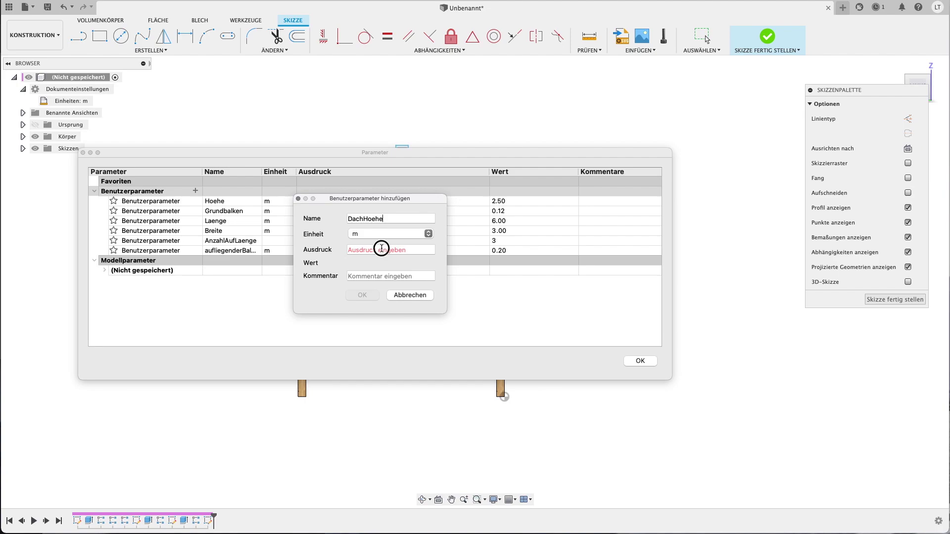
pyautogui.click(381, 248)
pyautogui.write('0.5')
pyautogui.press('Return')
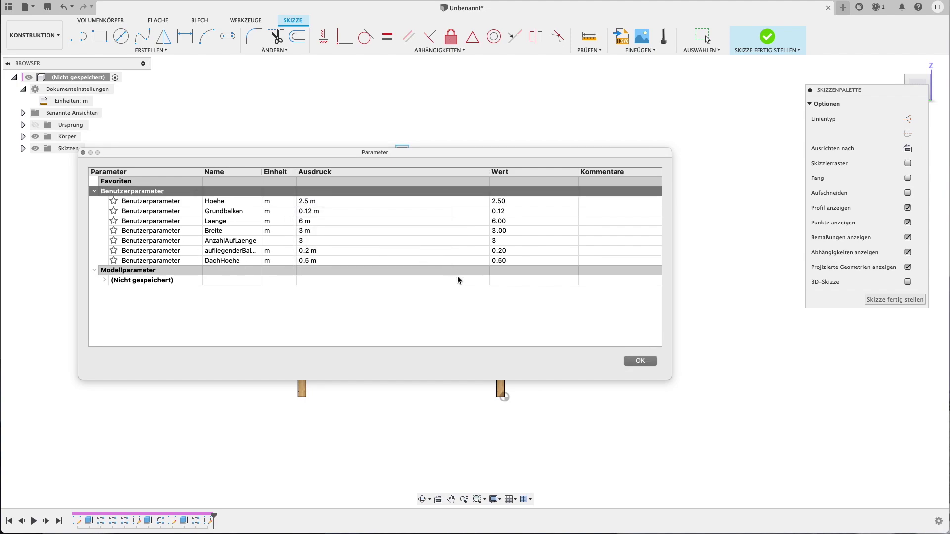
pyautogui.click(635, 365)
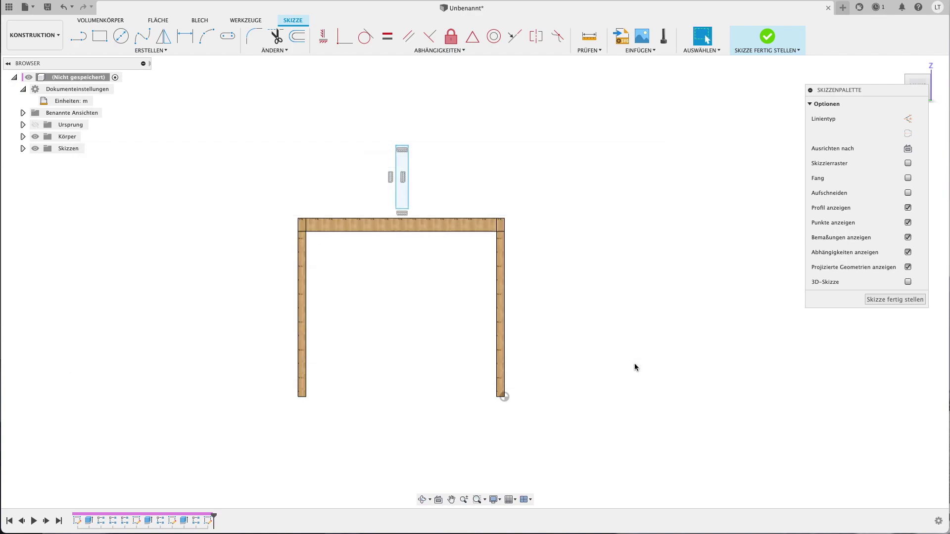
pyautogui.press('d')
# Dimension the rectangle's width as aufliegenderBalken (0.20)
pyautogui.click(403, 149)
pyautogui.click(405, 93)
pyautogui.write('Breite')
pyautogui.press('Return')
pyautogui.press('Return')
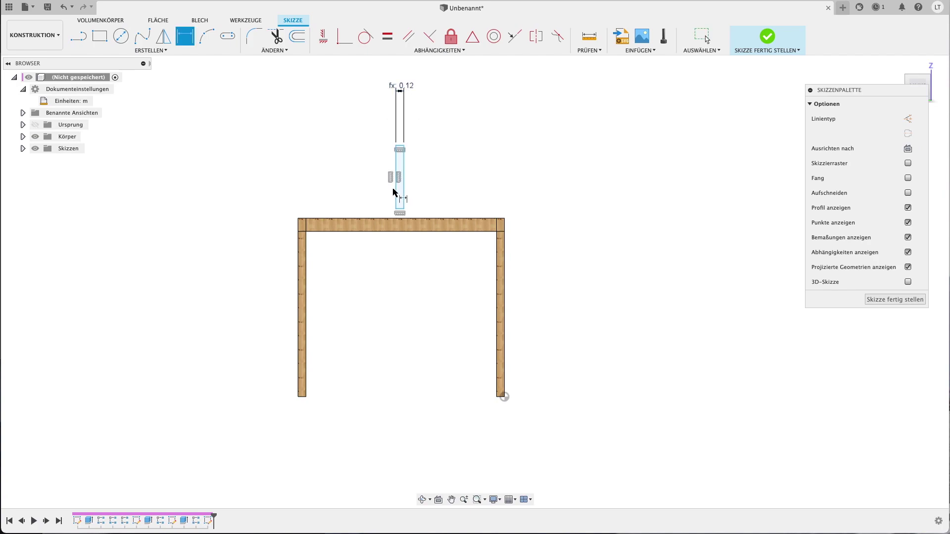
pyautogui.doubleClick(404, 89)
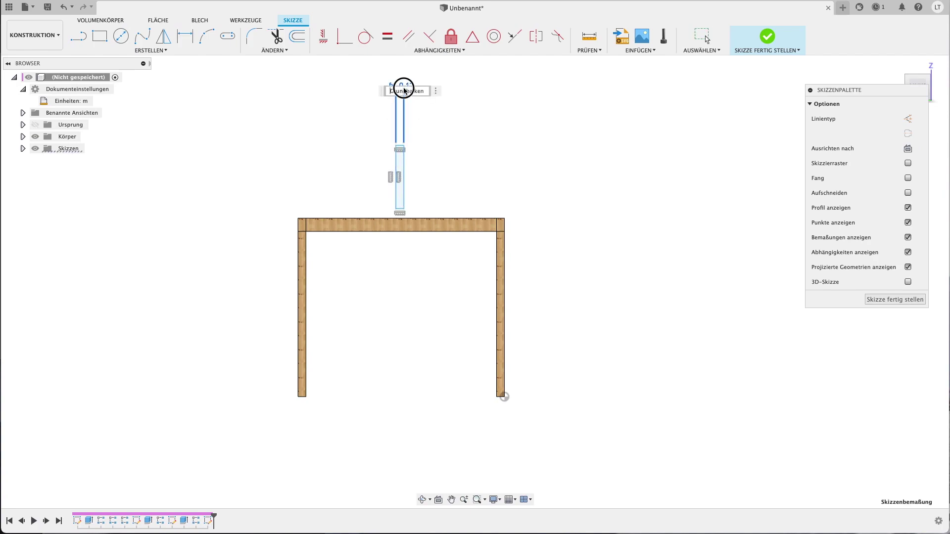
pyautogui.press('BackSpace')
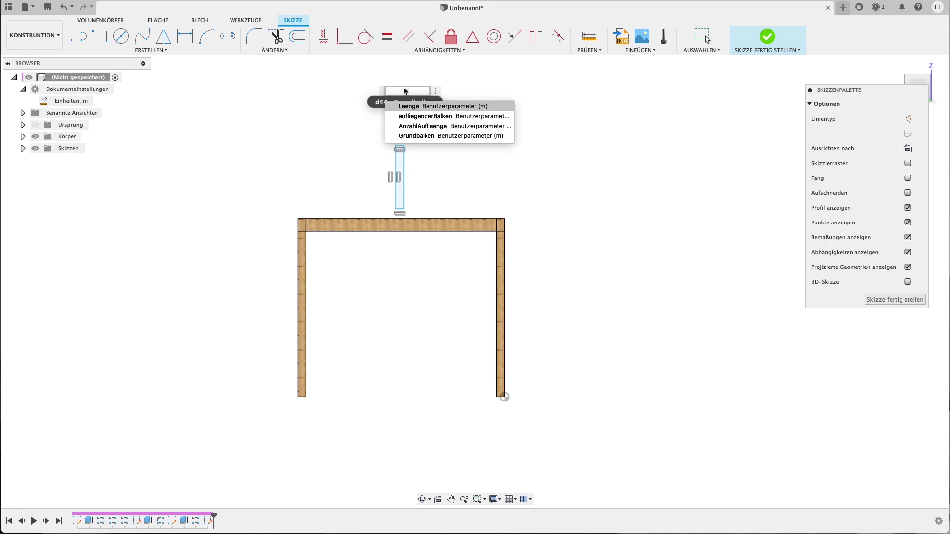
pyautogui.press('Down')
pyautogui.press('Return')
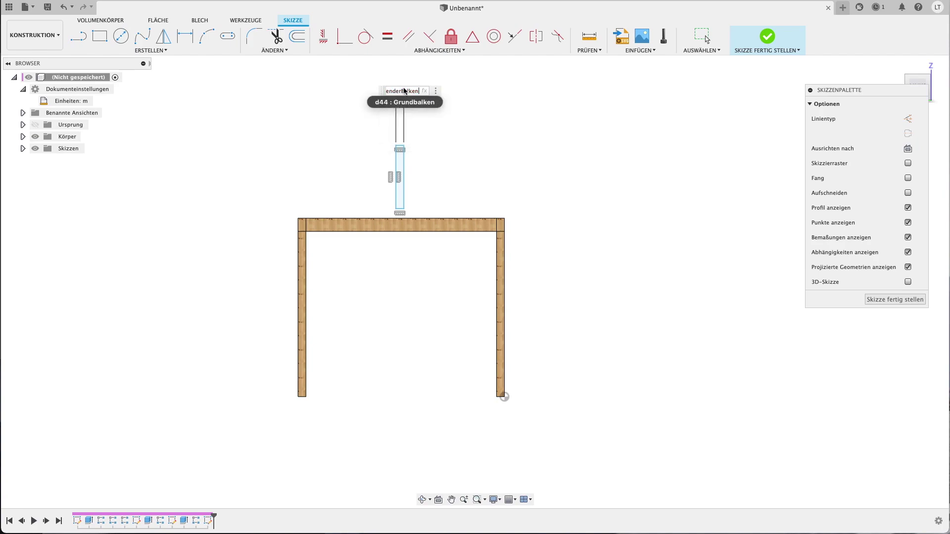
pyautogui.press('Return')
# Dimension the rectangle's height as DachHoehe (0.50)
pyautogui.press('d')
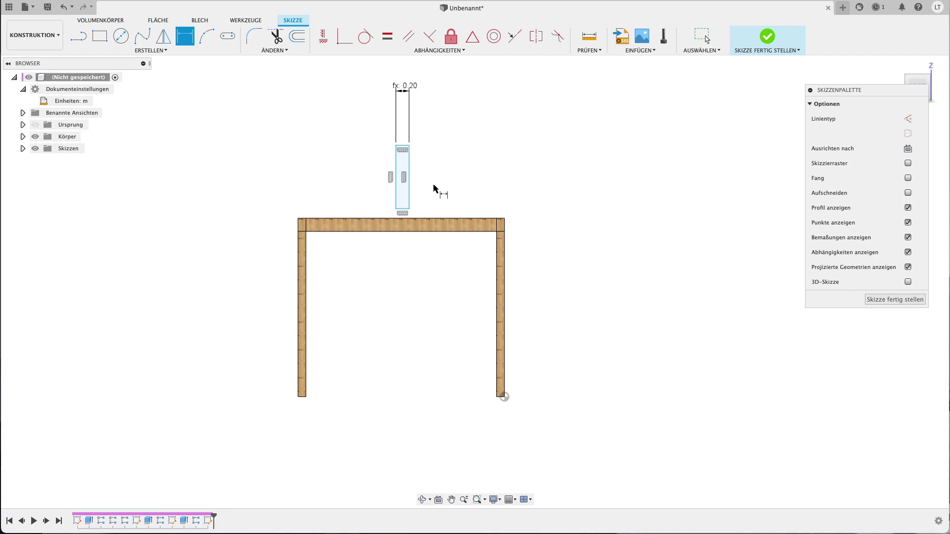
pyautogui.click(410, 190)
pyautogui.click(479, 187)
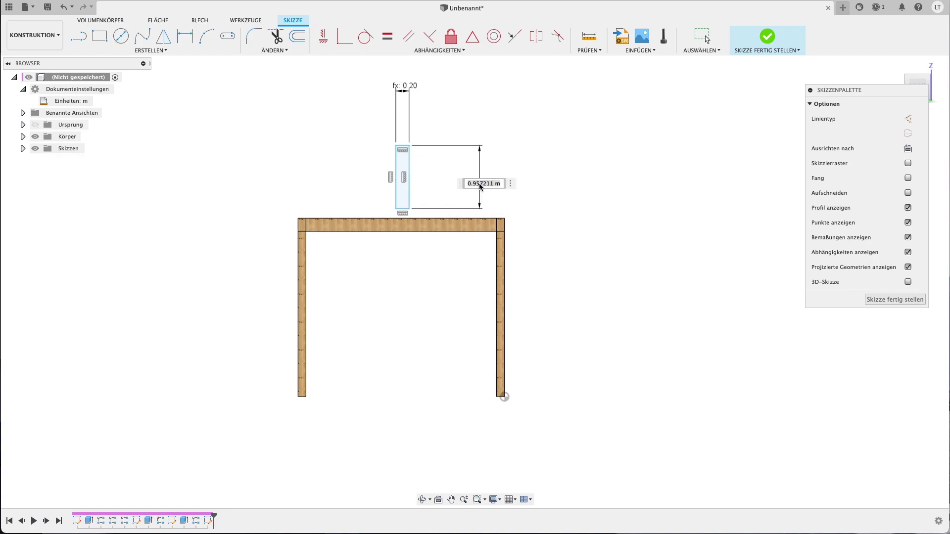
pyautogui.write('Hoehe')
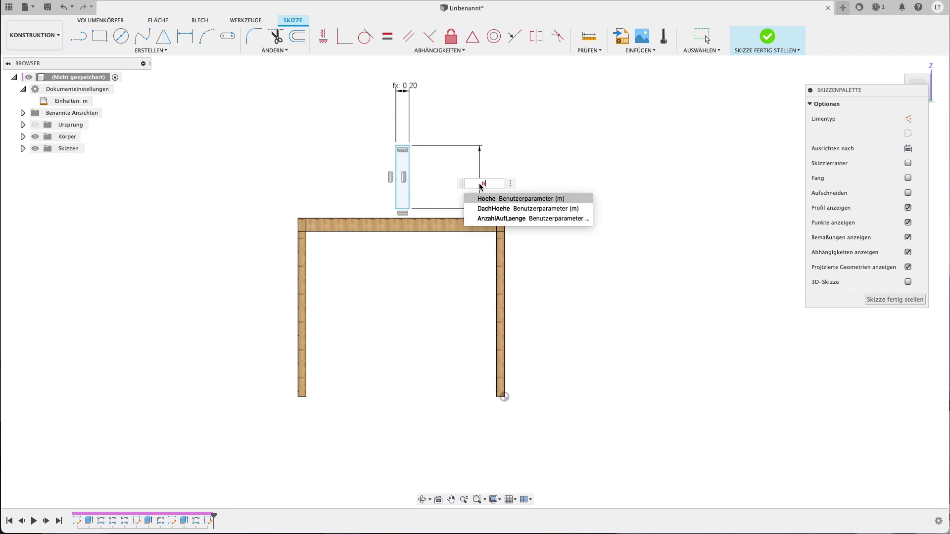
pyautogui.press('BackSpace')
pyautogui.press('BackSpace')
pyautogui.press('BackSpace')
pyautogui.write('Da')
pyautogui.press('Return')
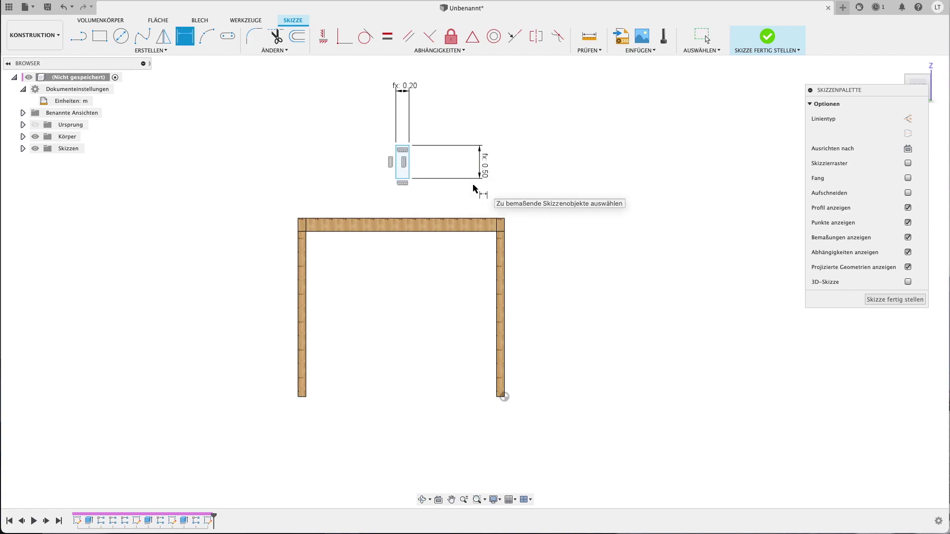
# Offset the rectangle 1.40 from the frame corner using Breite/2-aufliegenderBalken/2
pyautogui.click(409, 162)
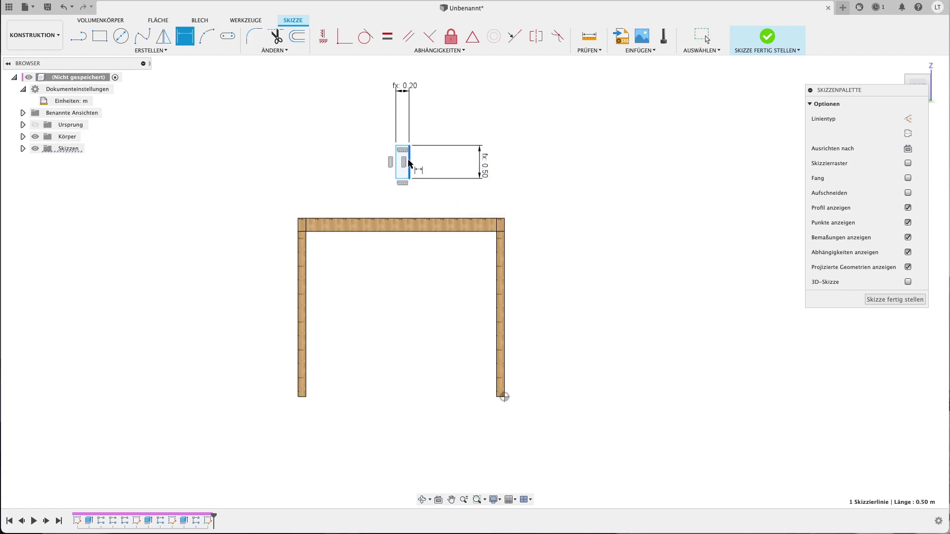
pyautogui.click(503, 397)
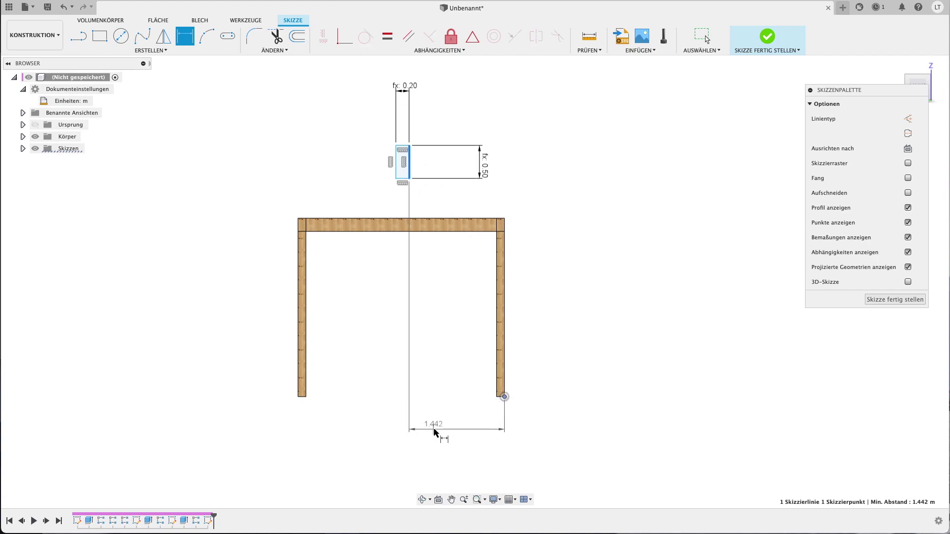
pyautogui.click(438, 428)
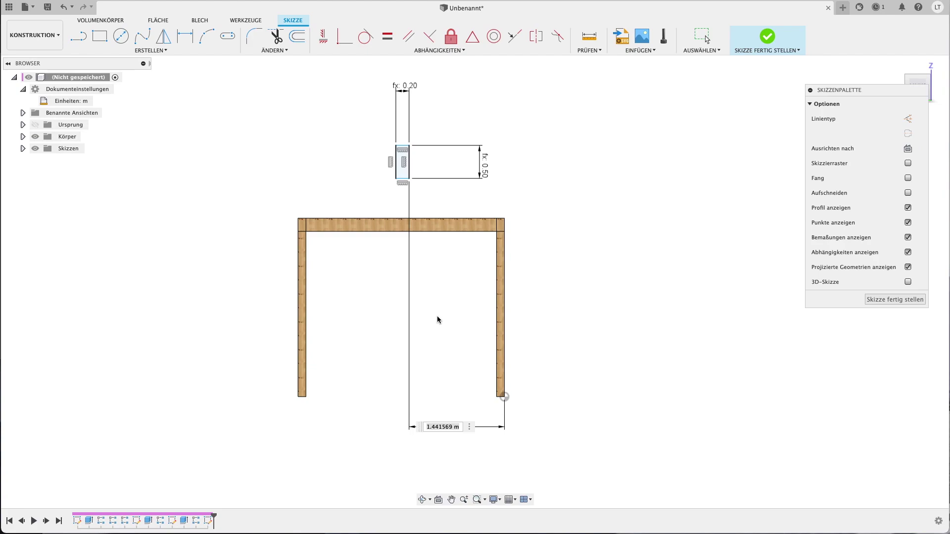
pyautogui.write('bre')
pyautogui.press('Return')
pyautogui.write('/2')
pyautogui.write('auf')
pyautogui.press('Return')
pyautogui.write('2')
pyautogui.press('Return')
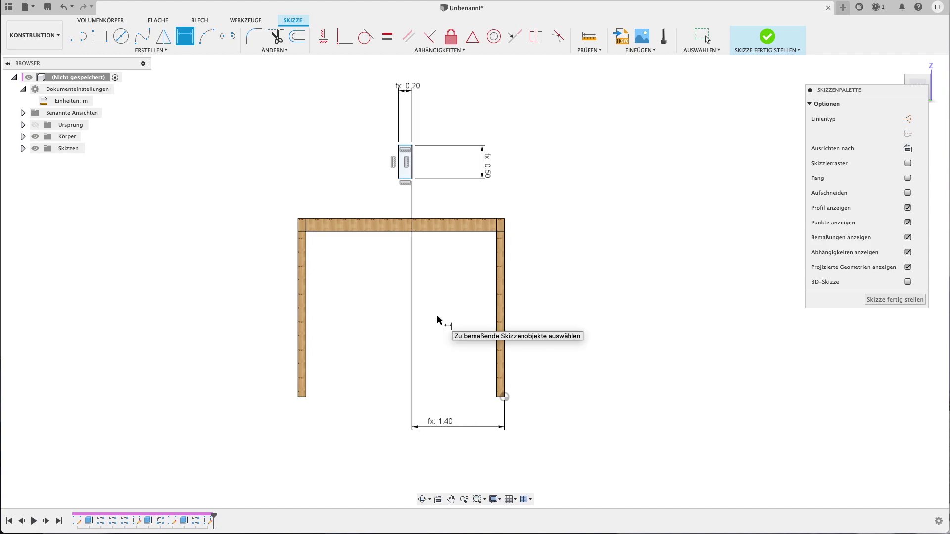
# Set the rectangle's height above ground to Hoehe+aufliegenderBalken (2.70) and finish the sketch
pyautogui.click(405, 178)
pyautogui.click(504, 396)
pyautogui.click(620, 319)
pyautogui.write('hoehe')
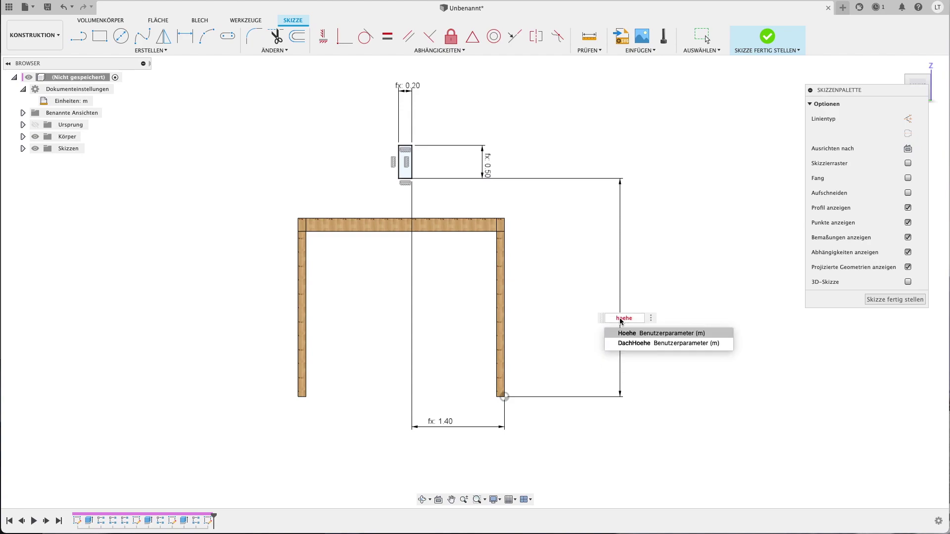
pyautogui.write('+')
pyautogui.press('BackSpace')
pyautogui.press('Return')
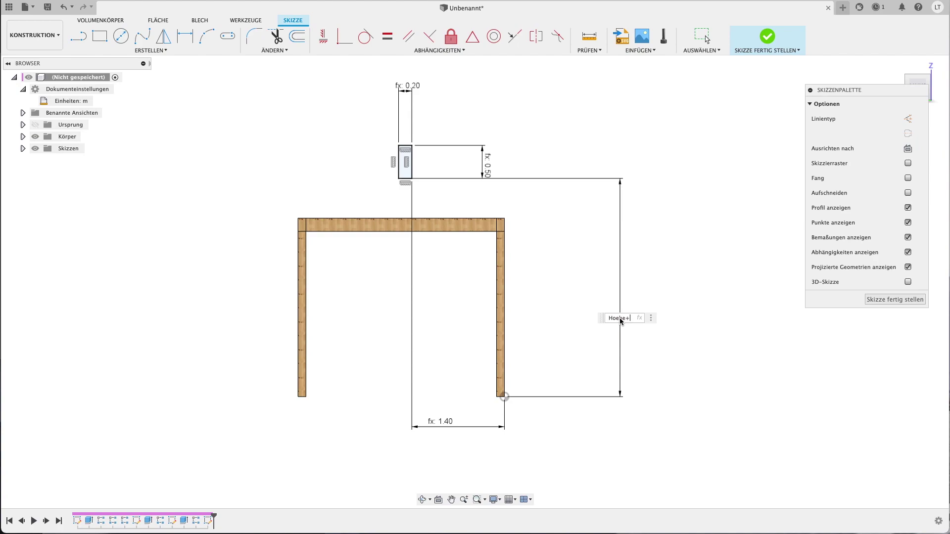
pyautogui.write('ba')
pyautogui.press('Return')
pyautogui.press('Return')
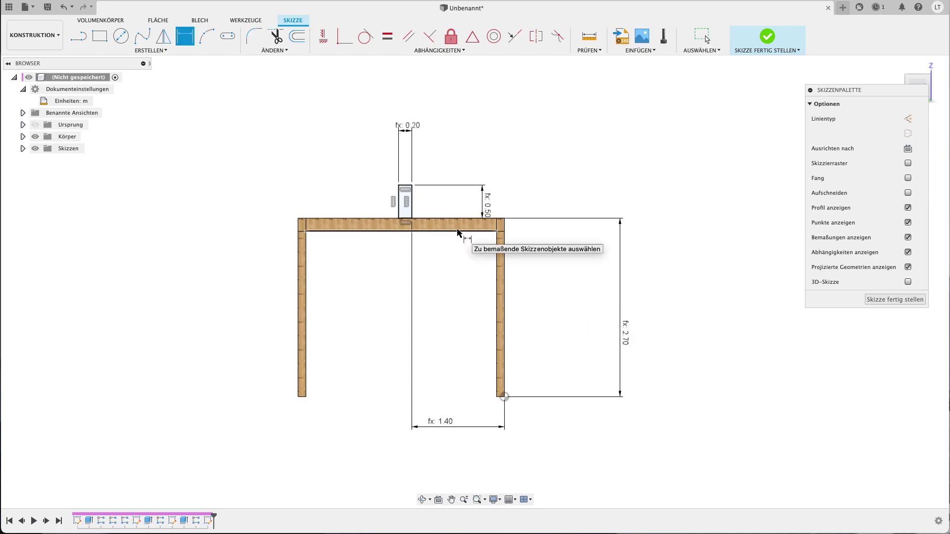
pyautogui.click(890, 300)
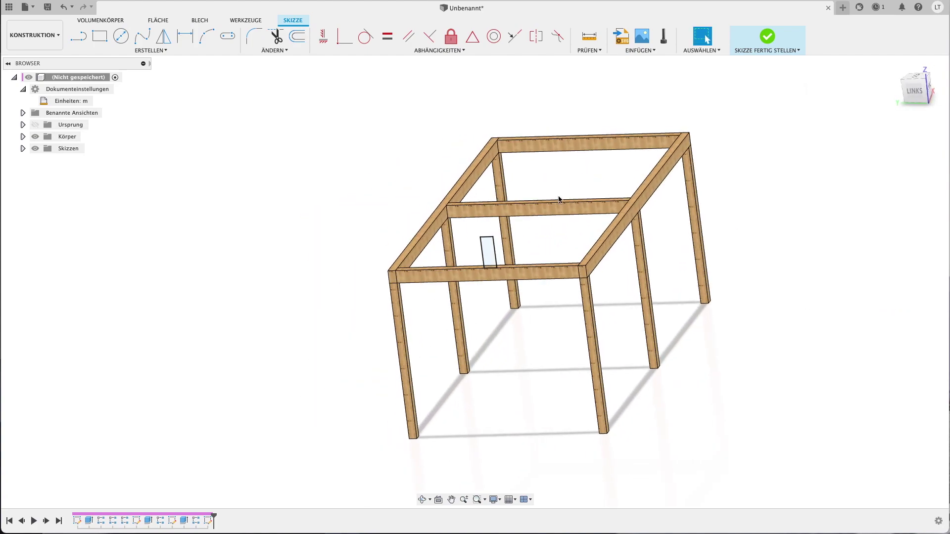
# Extrude the rectangle 0.2 into a post, set as a new separate body
pyautogui.press('e')
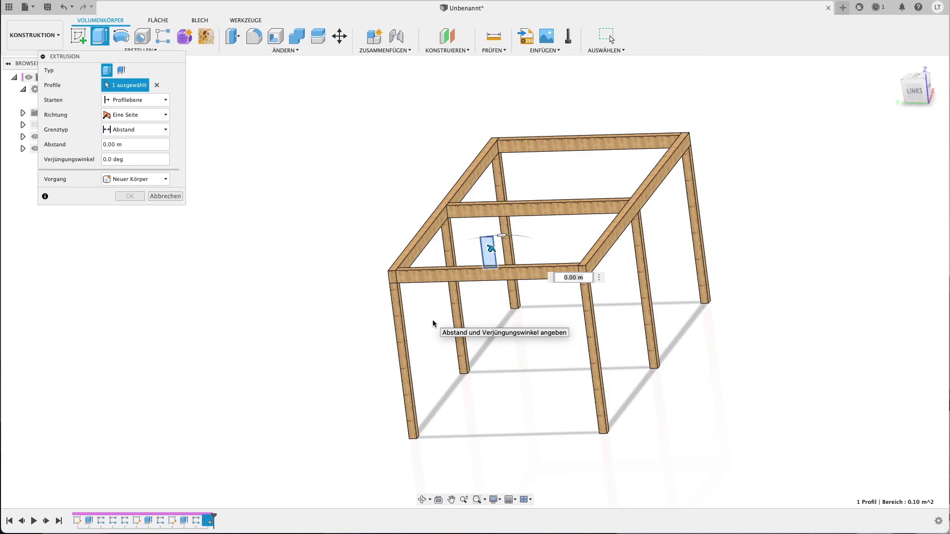
pyautogui.write('0.2')
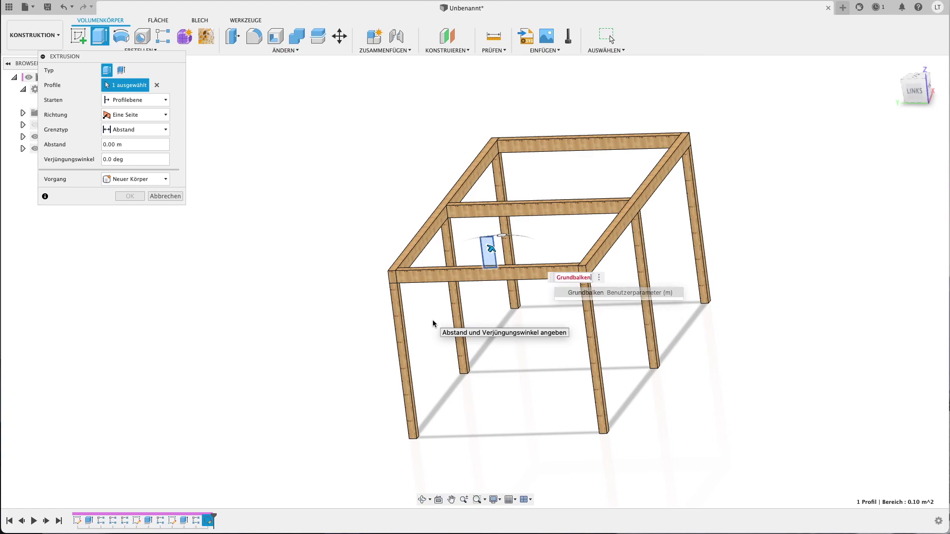
pyautogui.press('Return')
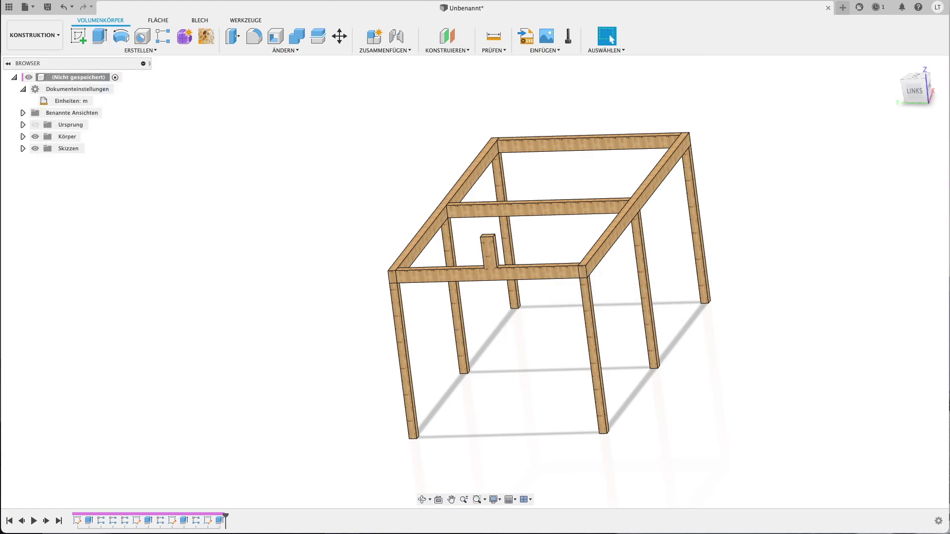
pyautogui.doubleClick(219, 520)
pyautogui.click(138, 179)
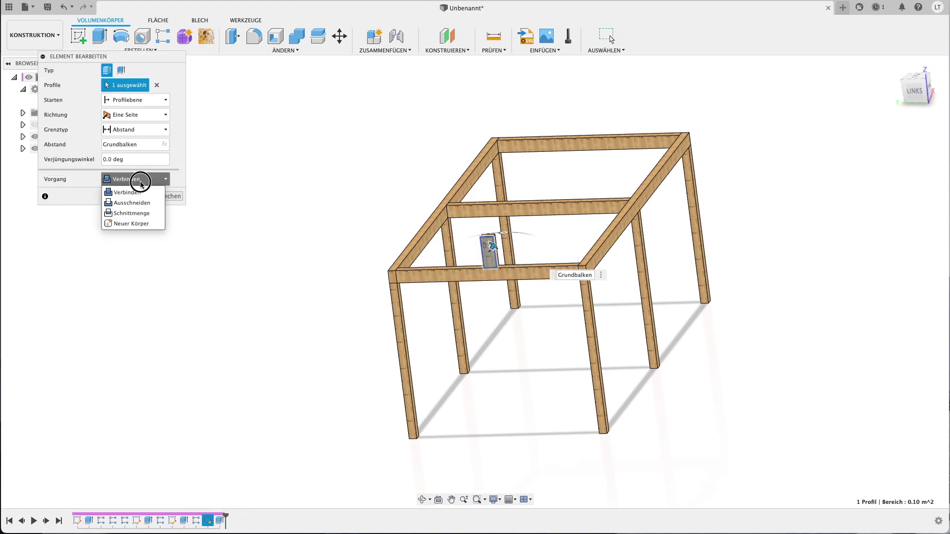
pyautogui.click(133, 226)
pyautogui.click(131, 198)
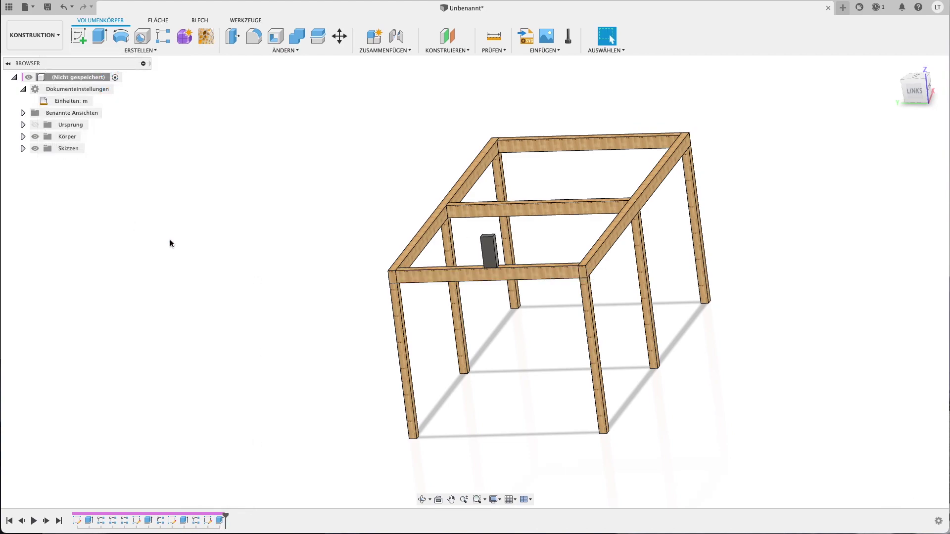
# Pattern the post along the beam edge: quantity AnzahlAufLaenge, spacing Laenge-Grundbalken
pyautogui.click(164, 36)
pyautogui.click(485, 249)
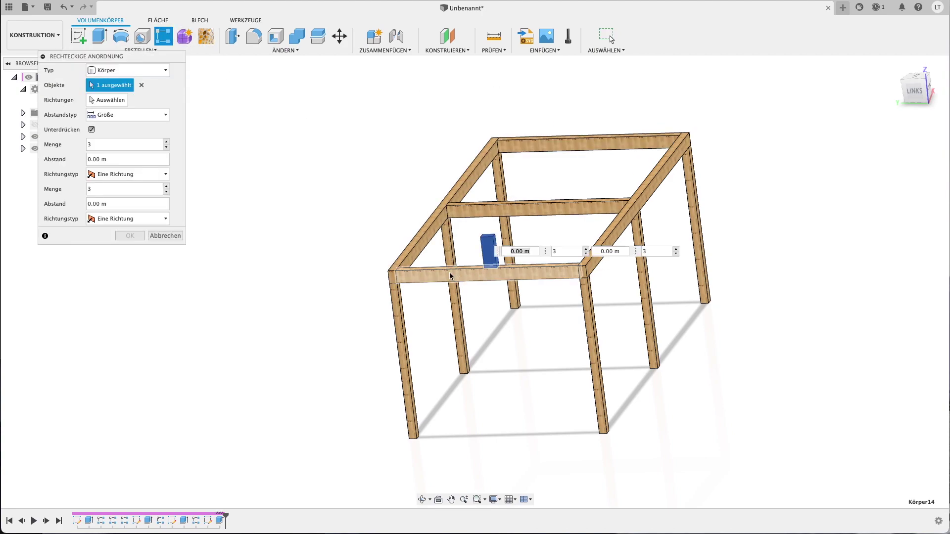
pyautogui.click(616, 424)
pyautogui.doubleClick(105, 145)
pyautogui.write('AnzahlAufLaenge')
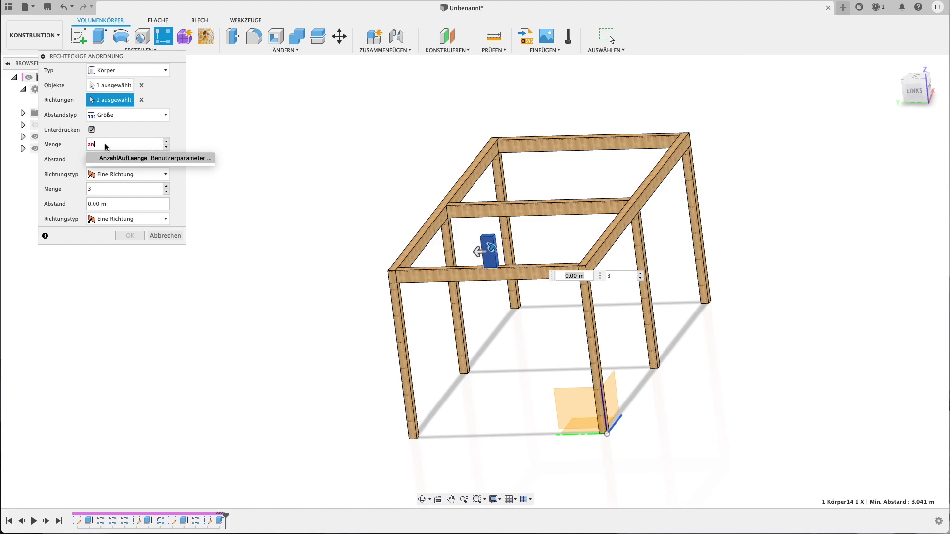
pyautogui.press('Tab')
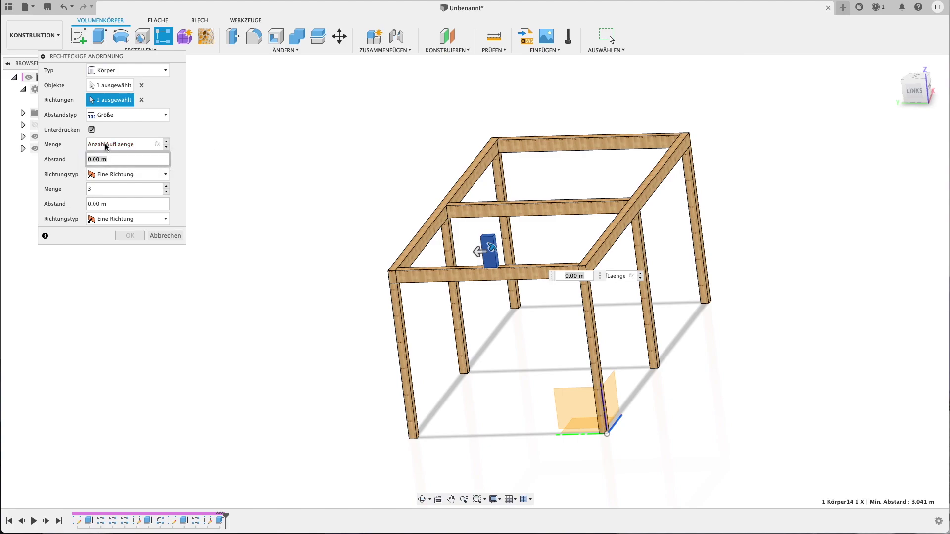
pyautogui.write('Laenge')
pyautogui.press('Return')
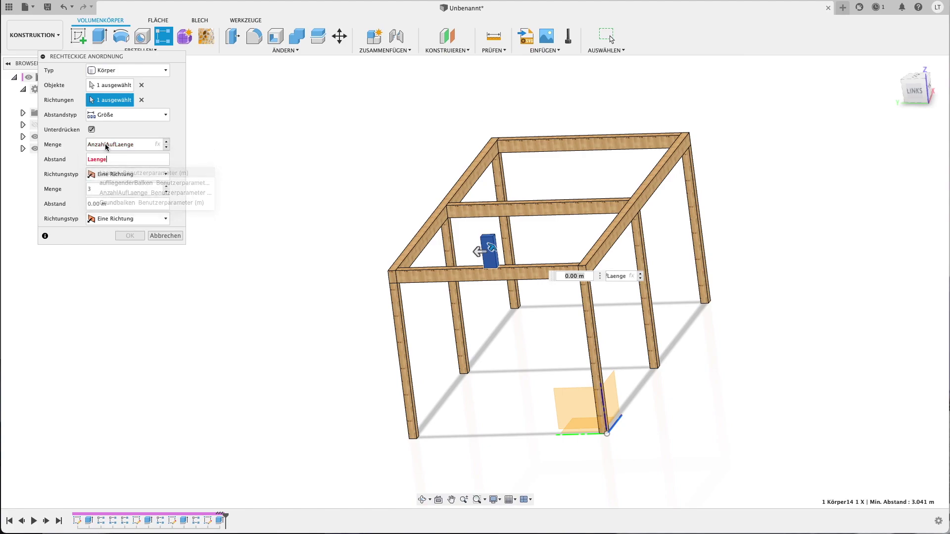
pyautogui.write('-')
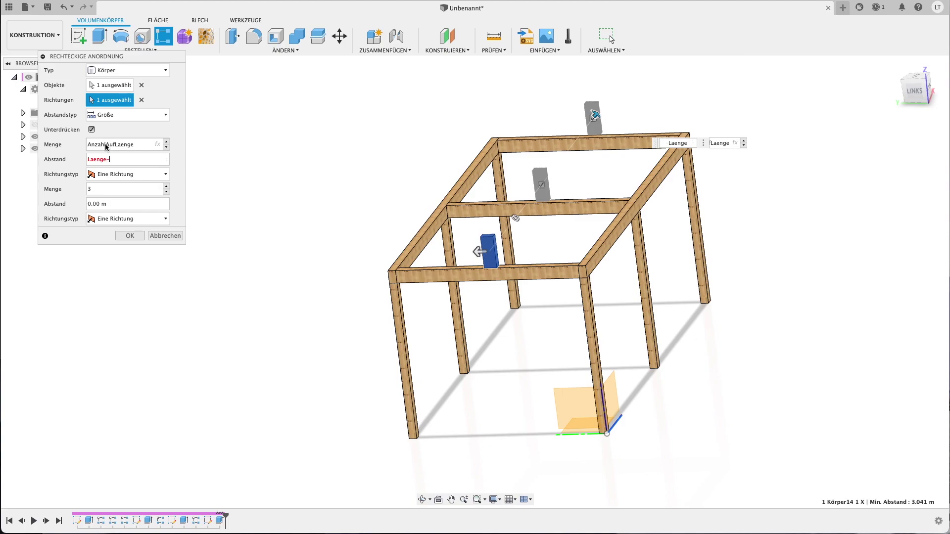
pyautogui.write('gru')
pyautogui.press('Return')
pyautogui.press('Return')
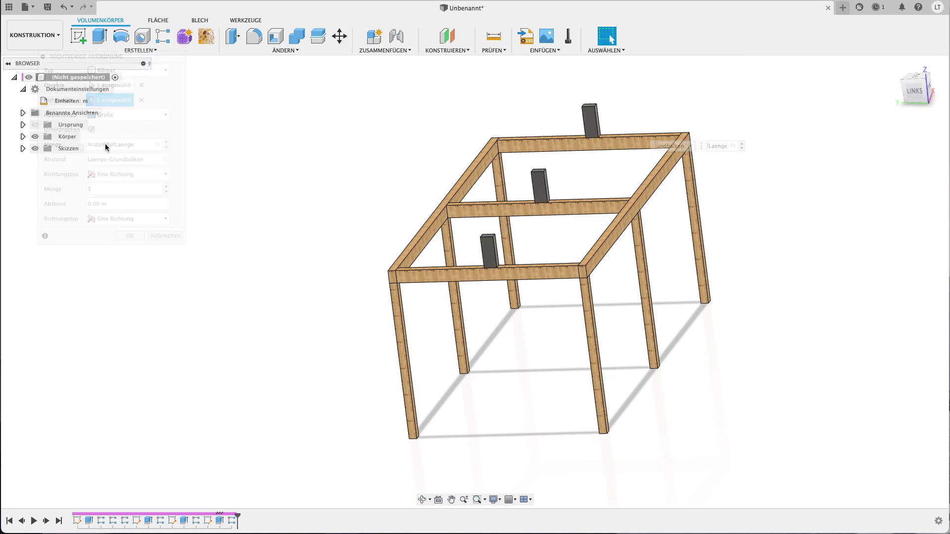
pyautogui.keyDown('shift'); pyautogui.hscroll(3, 630, 280); pyautogui.keyUp('shift')
pyautogui.keyDown('shift'); pyautogui.hscroll(5, 630, 280); pyautogui.keyUp('shift')
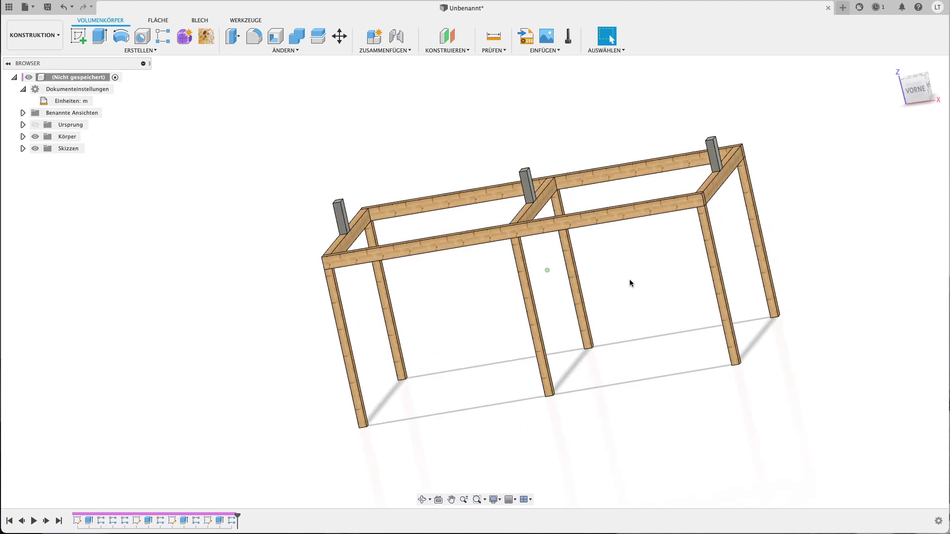
# Change the DachHoehe parameter from 0.5 m to 0.8 in the parameters table
pyautogui.keyDown('shift'); pyautogui.hscroll(5, 631, 283); pyautogui.keyUp('shift')
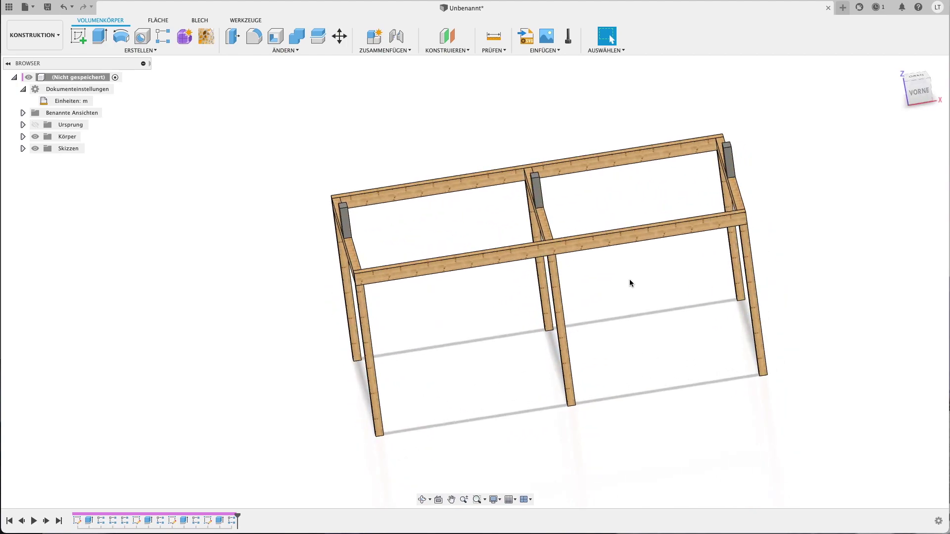
pyautogui.click(297, 51)
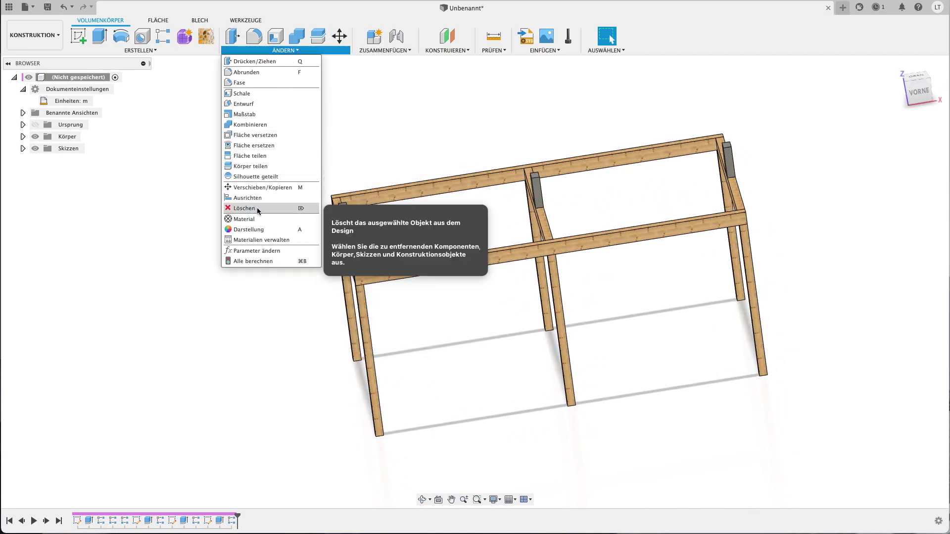
pyautogui.click(250, 250)
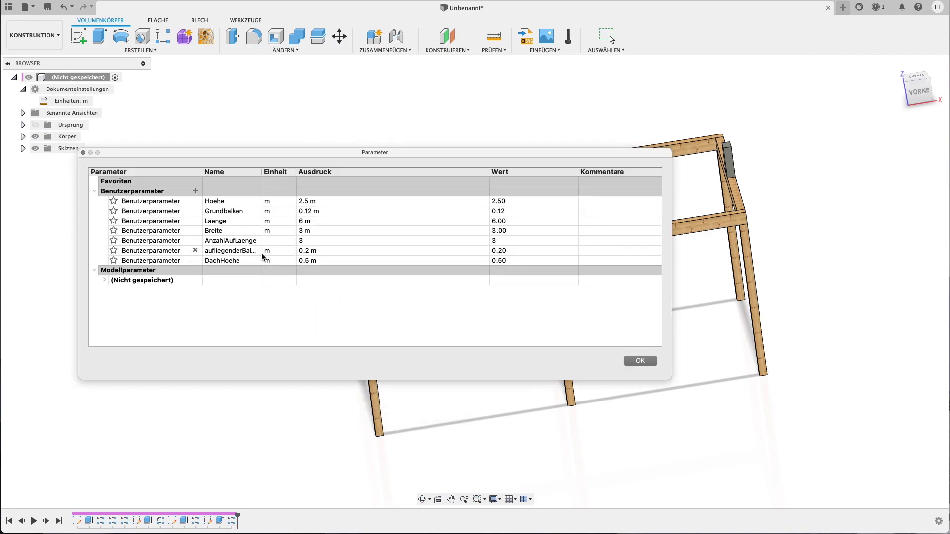
pyautogui.click(345, 257)
pyautogui.tripleClick(346, 258)
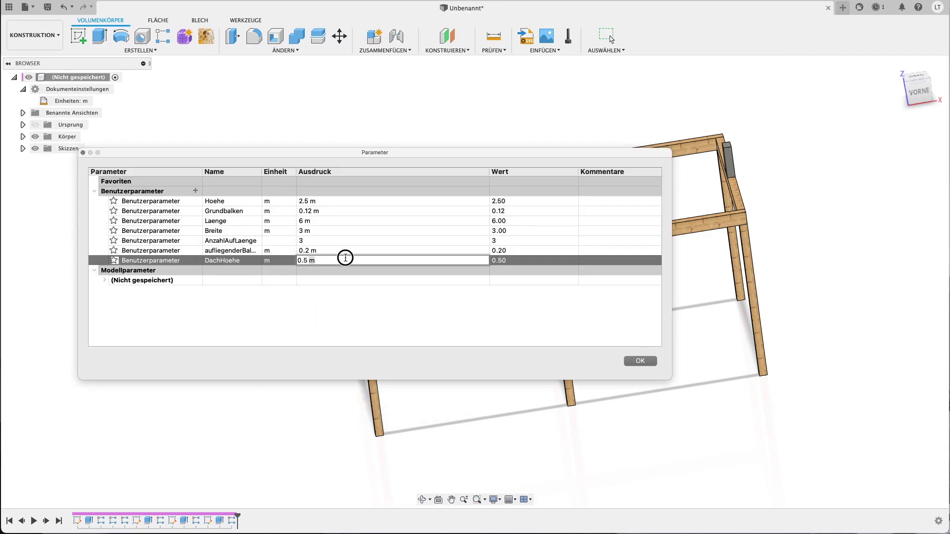
pyautogui.write('0.8')
pyautogui.press('Return')
pyautogui.click(641, 358)
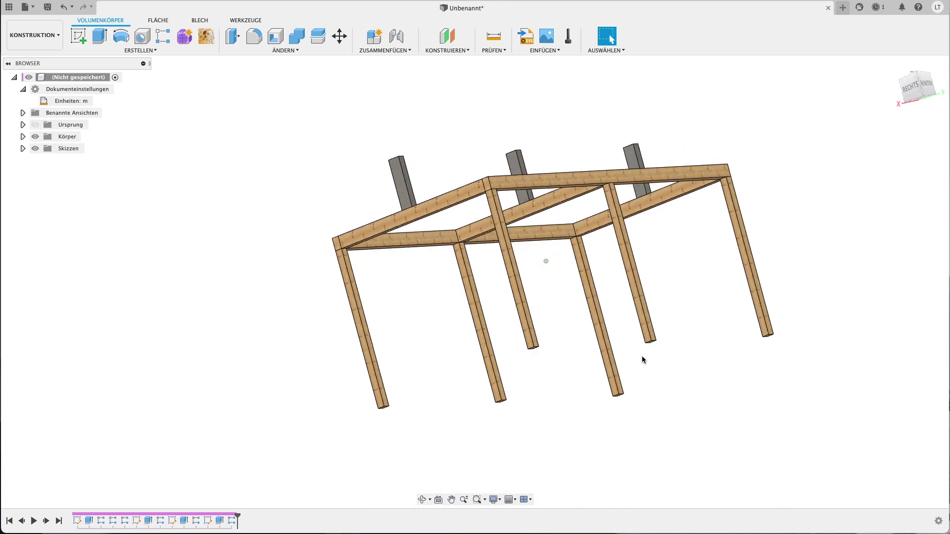
# Apply the Kiefer wood appearance to the top, middle and lower post segments
pyautogui.press('a')
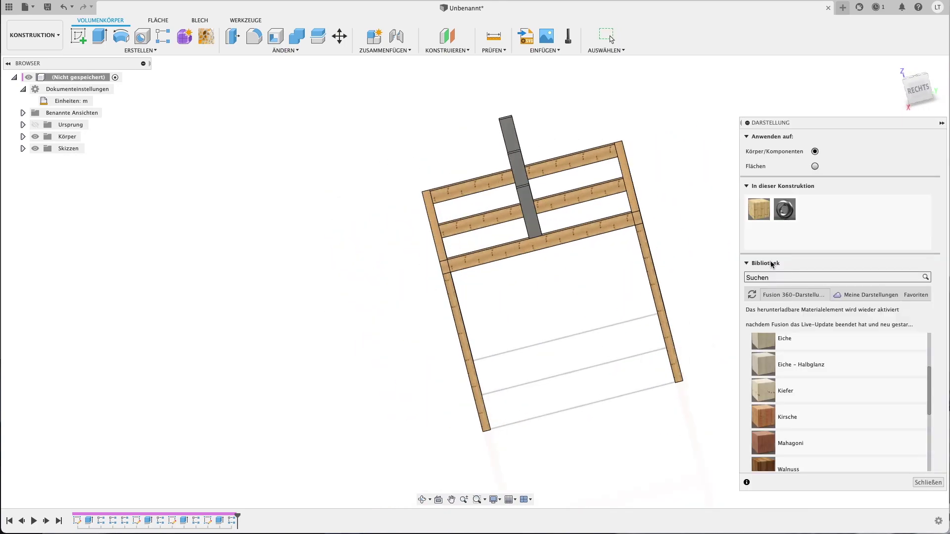
pyautogui.moveTo(759, 209); pyautogui.dragTo(515, 138)
pyautogui.moveTo(758, 209); pyautogui.dragTo(517, 170)
pyautogui.moveTo(758, 209); pyautogui.dragTo(534, 220)
pyautogui.click(941, 480)
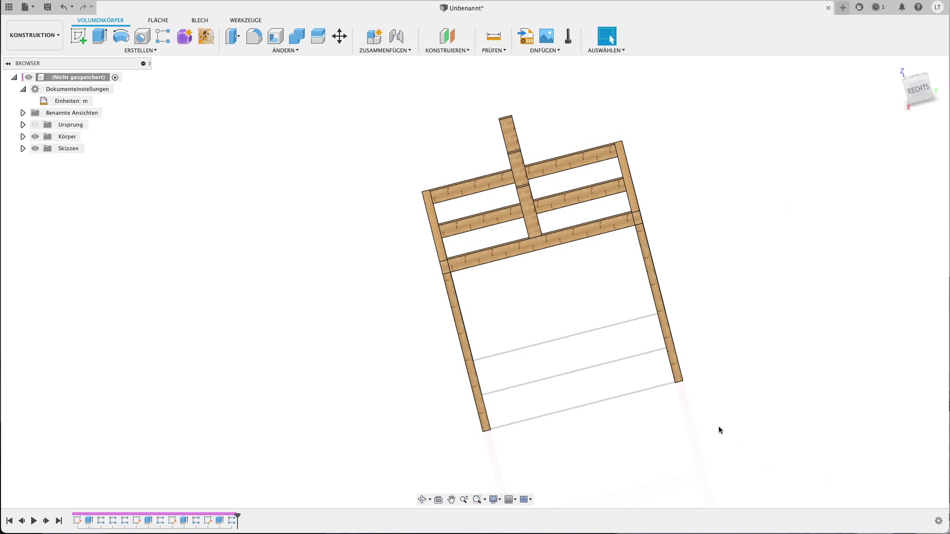
pyautogui.keyDown('shift'); pyautogui.scroll(-5, 718, 426); pyautogui.keyUp('shift')
pyautogui.keyDown('shift'); pyautogui.scroll(-5, 718, 427); pyautogui.keyUp('shift')
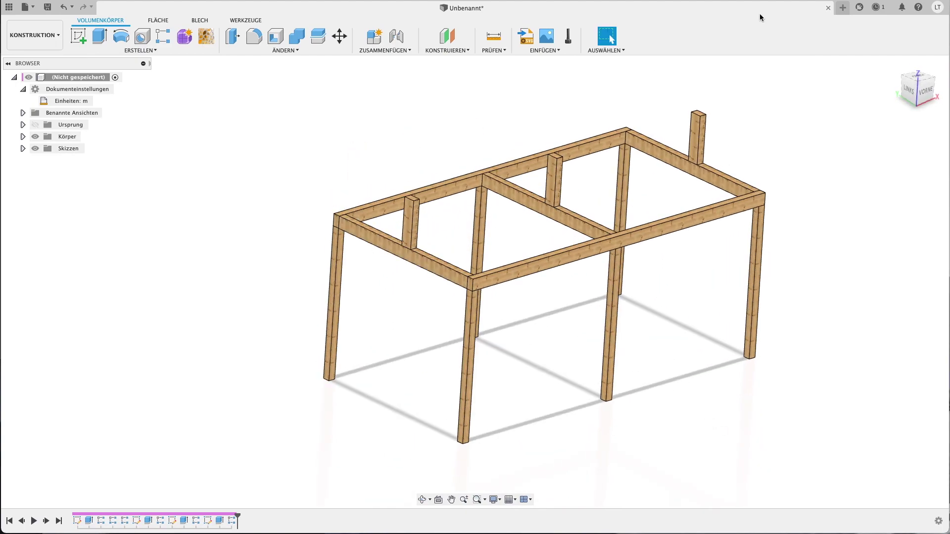
pyautogui.hscroll(3, 644, 220)
pyautogui.hscroll(3, 644, 219)
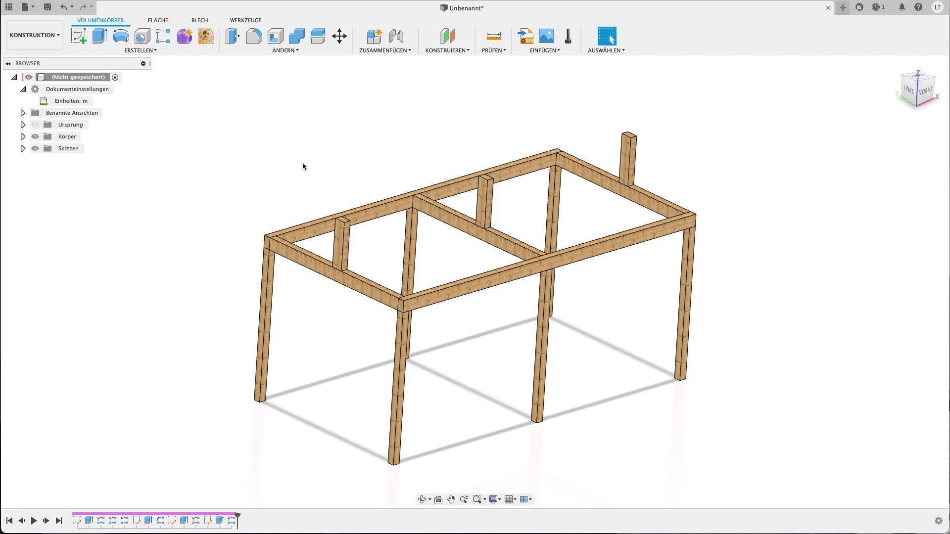
pyautogui.click(270, 51)
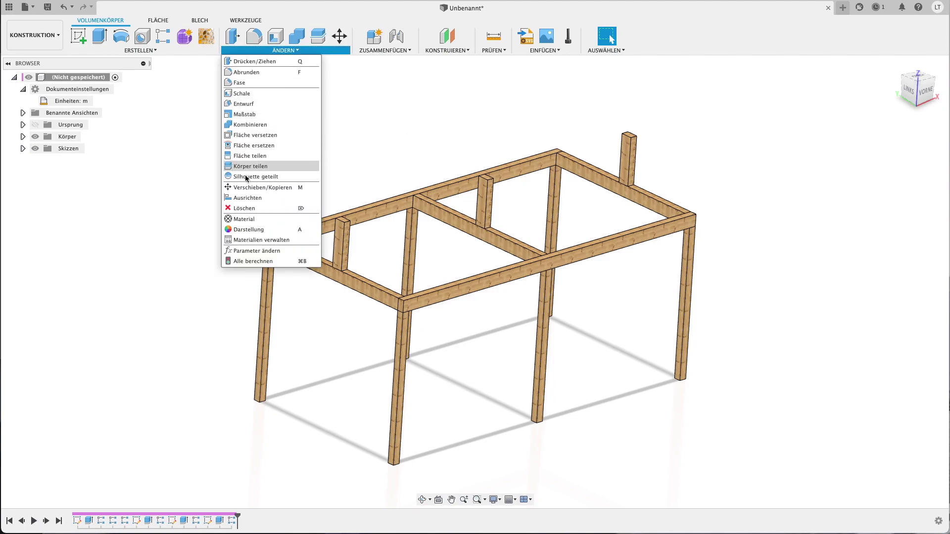
# Add a user parameter OberBalken with expression 0,2 (0.2 m)
pyautogui.click(254, 251)
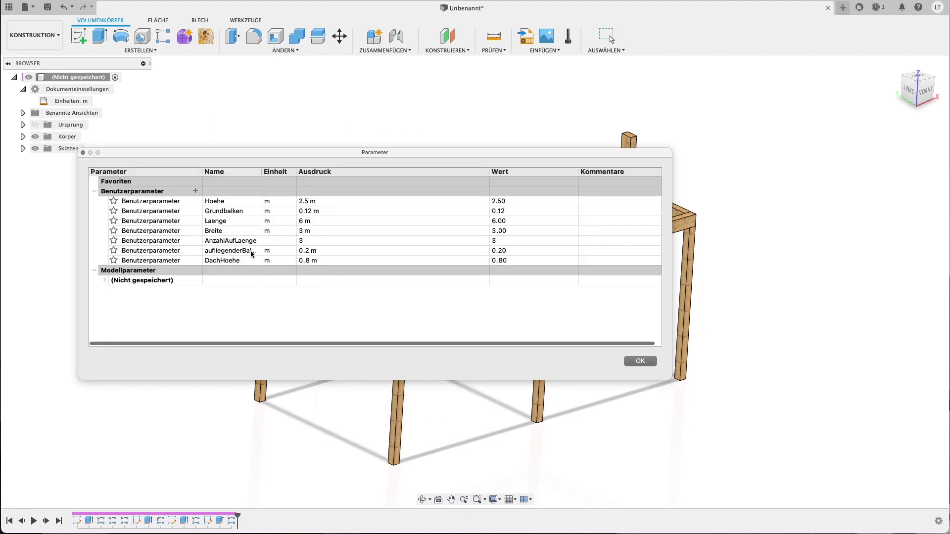
pyautogui.click(195, 191)
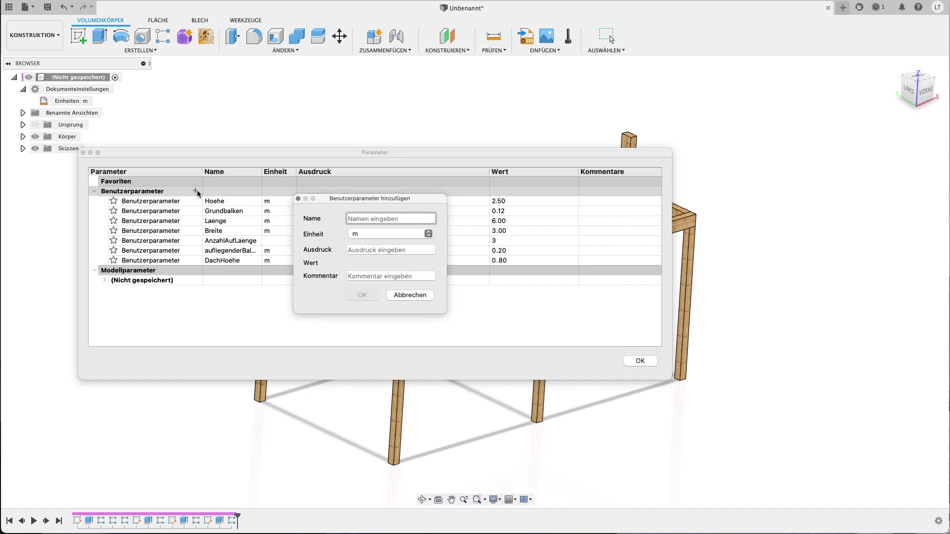
pyautogui.write('Ober')
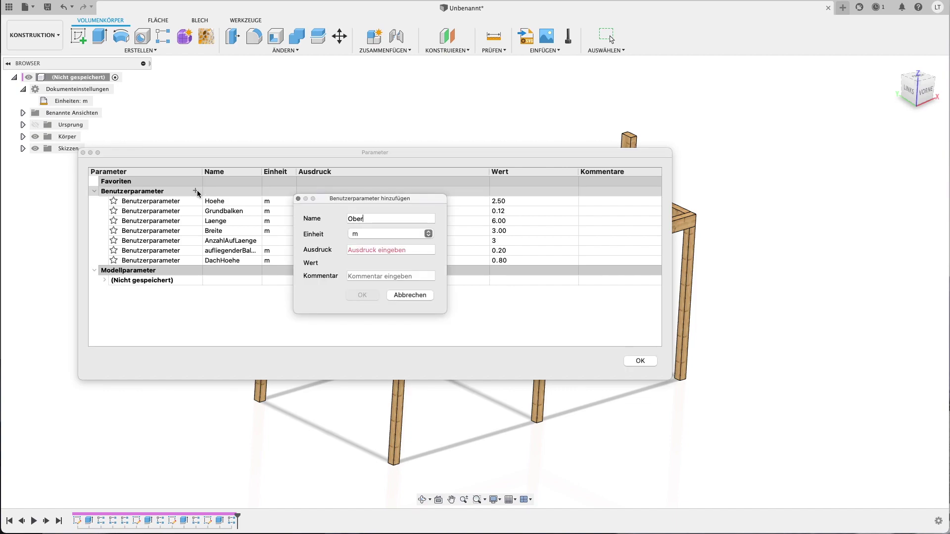
pyautogui.write('Balken')
pyautogui.press('Tab')
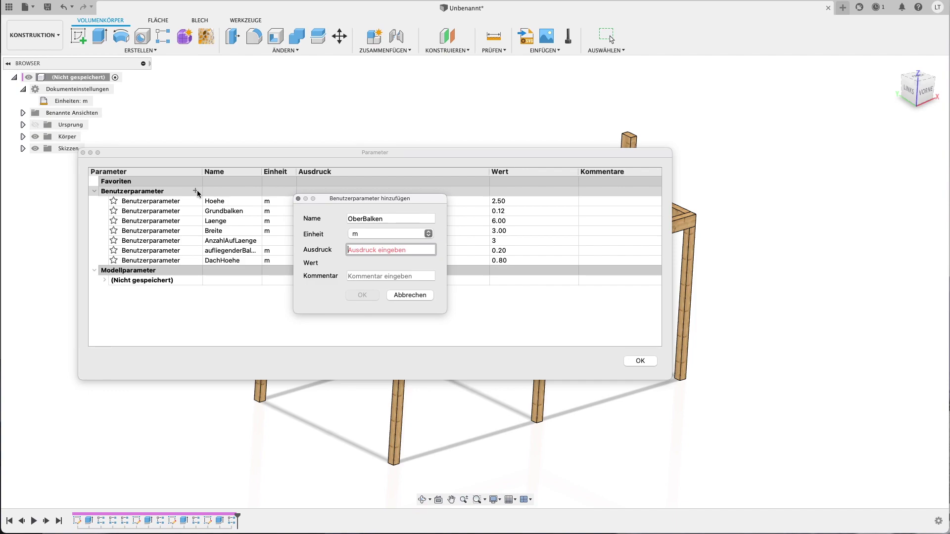
pyautogui.write('0,2')
pyautogui.press('Return')
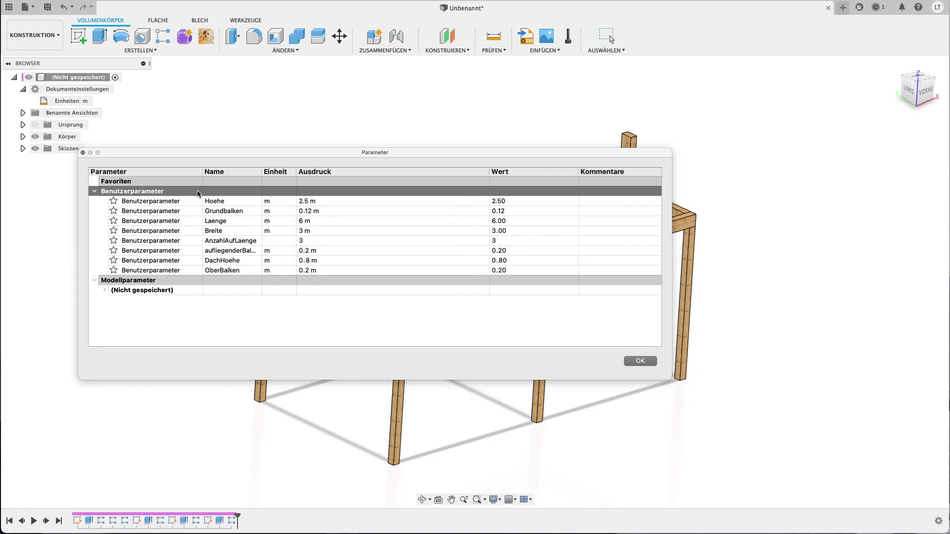
pyautogui.press('Return')
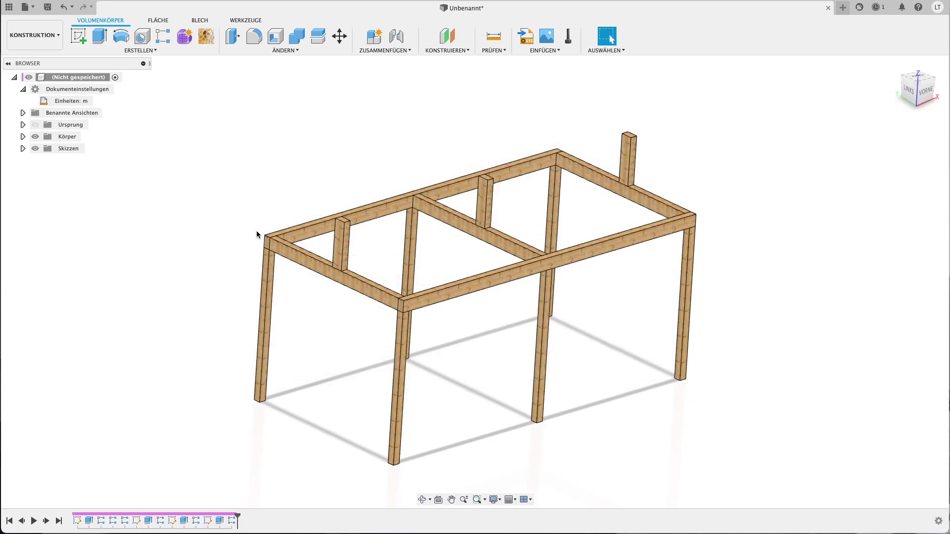
# Sketch a rectangle above the centre post with height aufliegenderBalken (0.20)
pyautogui.click(78, 36)
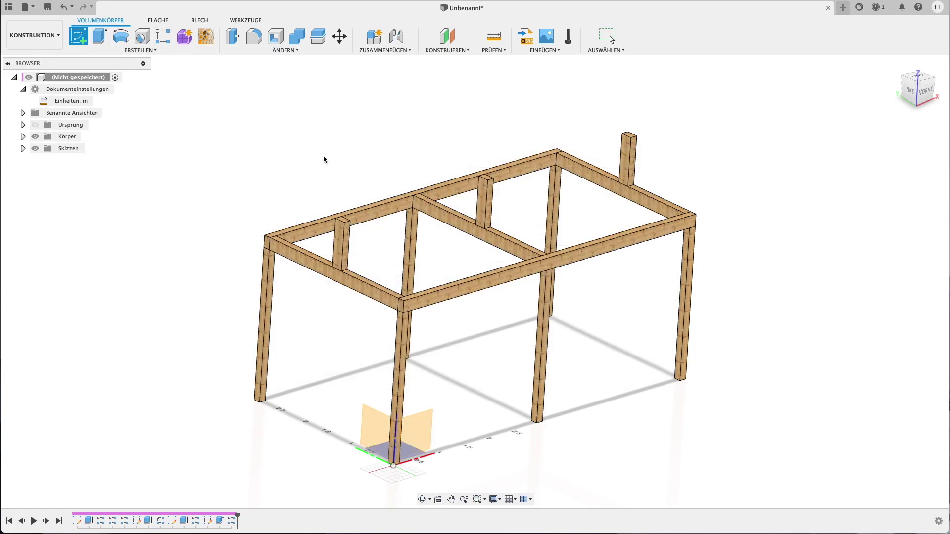
pyautogui.click(377, 426)
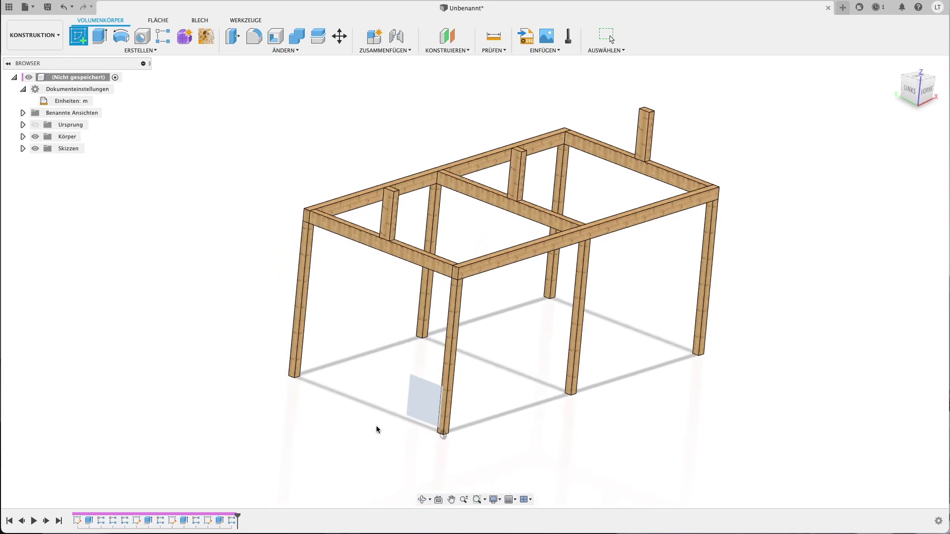
pyautogui.press('r')
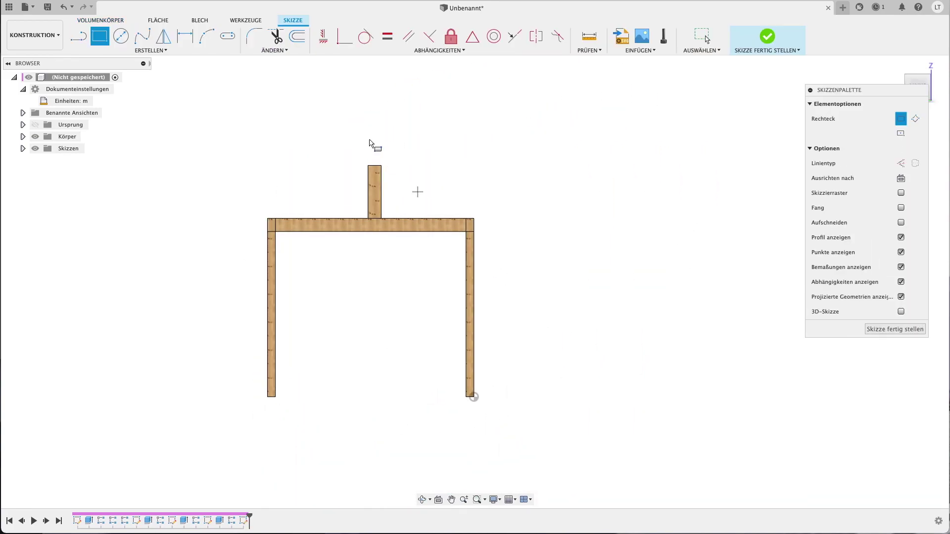
pyautogui.click(361, 107)
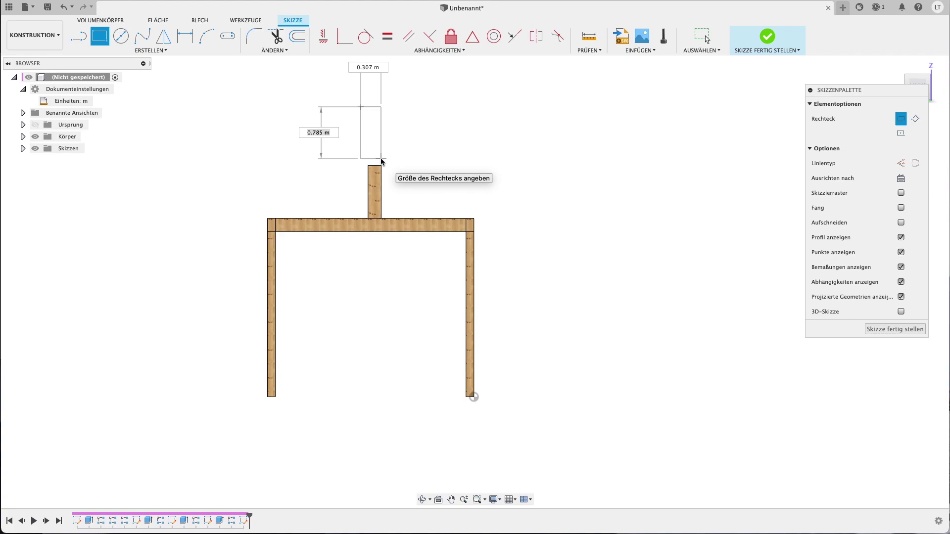
pyautogui.write('au')
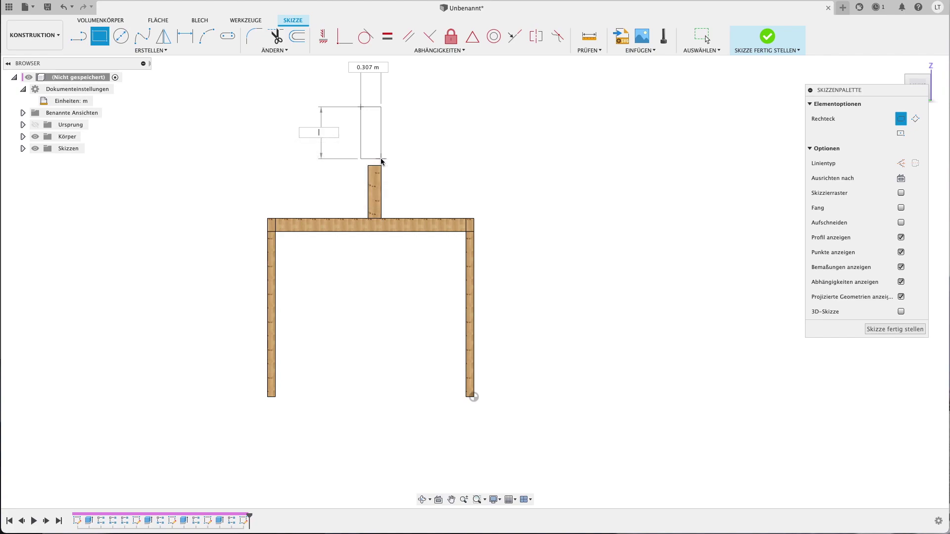
pyautogui.press('Return')
pyautogui.press('Return')
pyautogui.press('Escape')
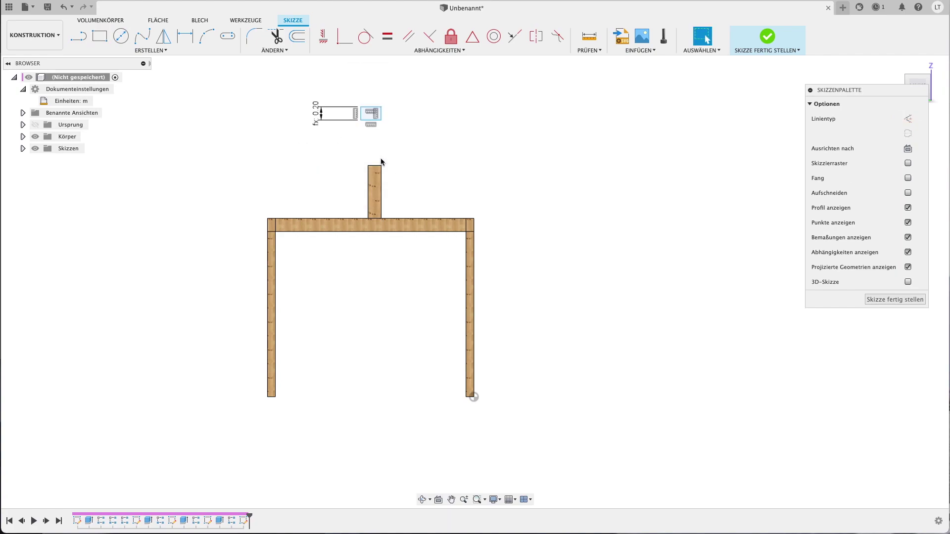
# Dimension the small rectangle's width as aufliegenderBalken (0.20)
pyautogui.press('d')
pyautogui.click(375, 112)
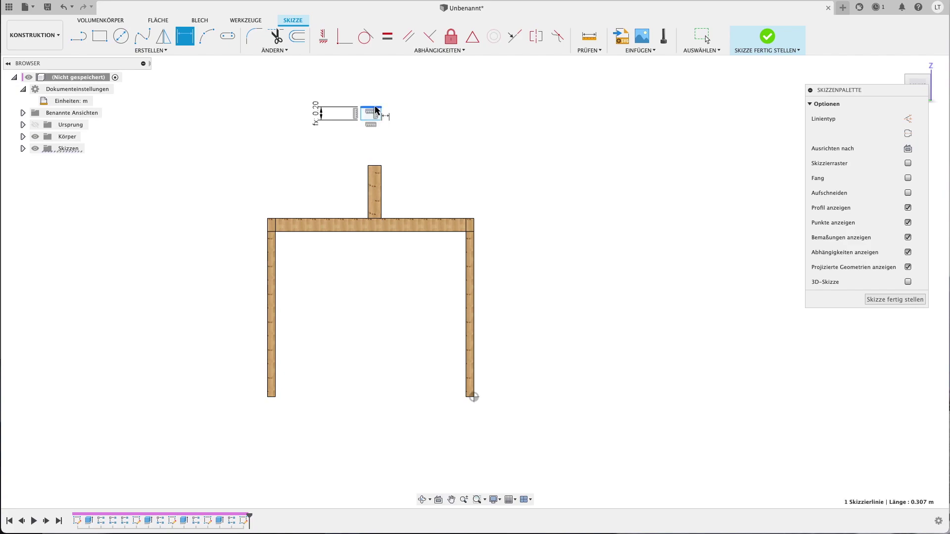
pyautogui.click(375, 77)
pyautogui.write('auf')
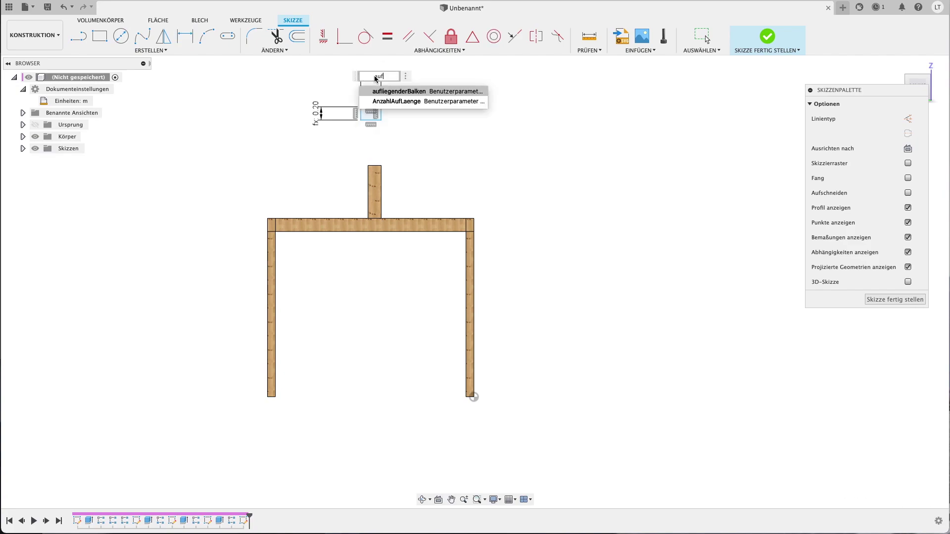
pyautogui.press('Return')
pyautogui.press('Return')
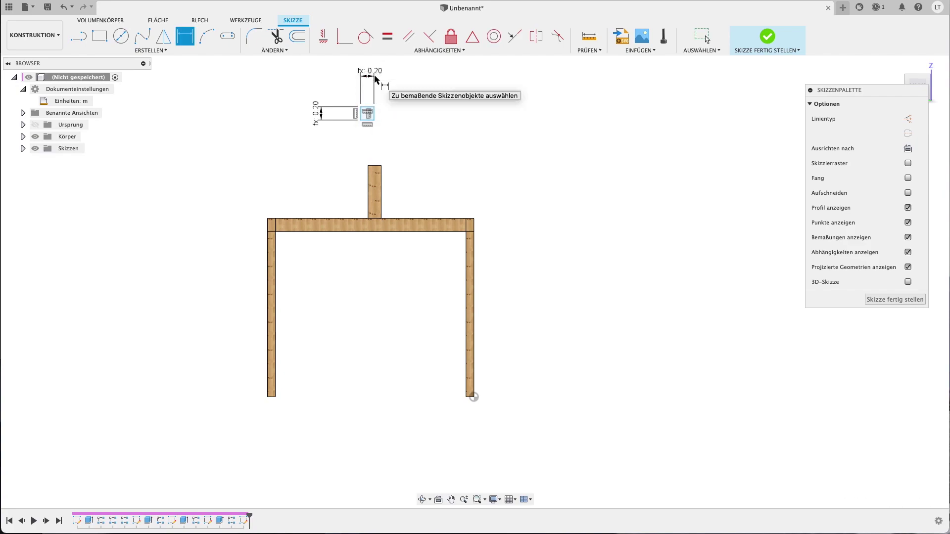
# Dimension the rectangle's bottom from the right post's base with a Hoehe+Grundbalken formula (3.42)
pyautogui.click(370, 119)
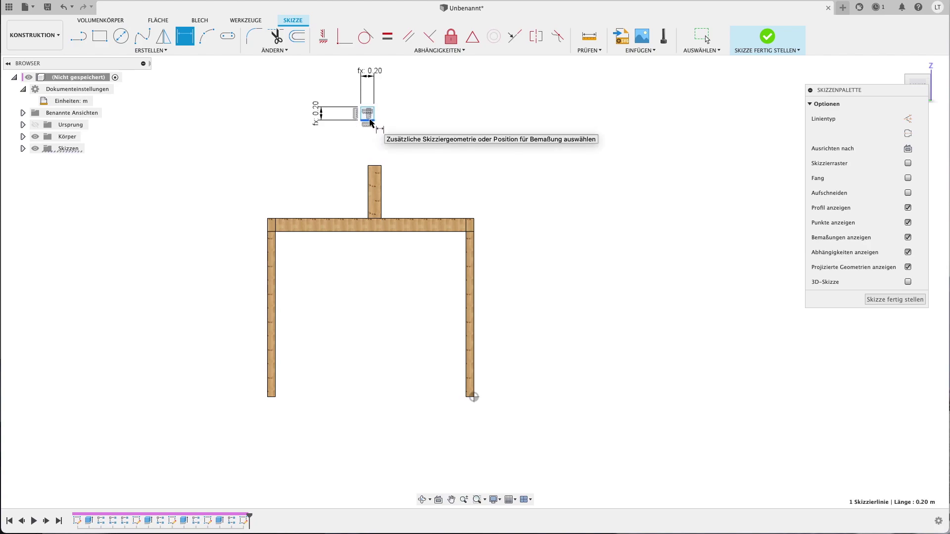
pyautogui.click(474, 397)
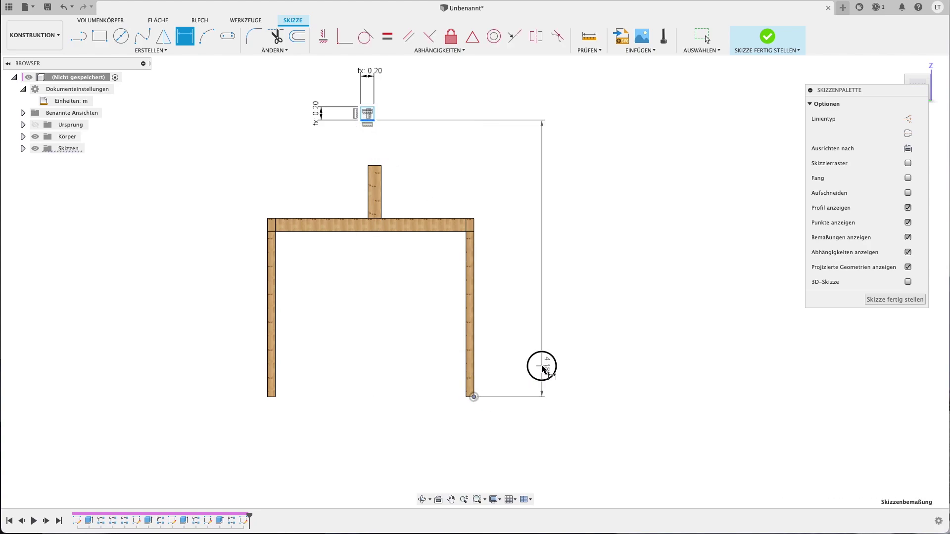
pyautogui.click(543, 369)
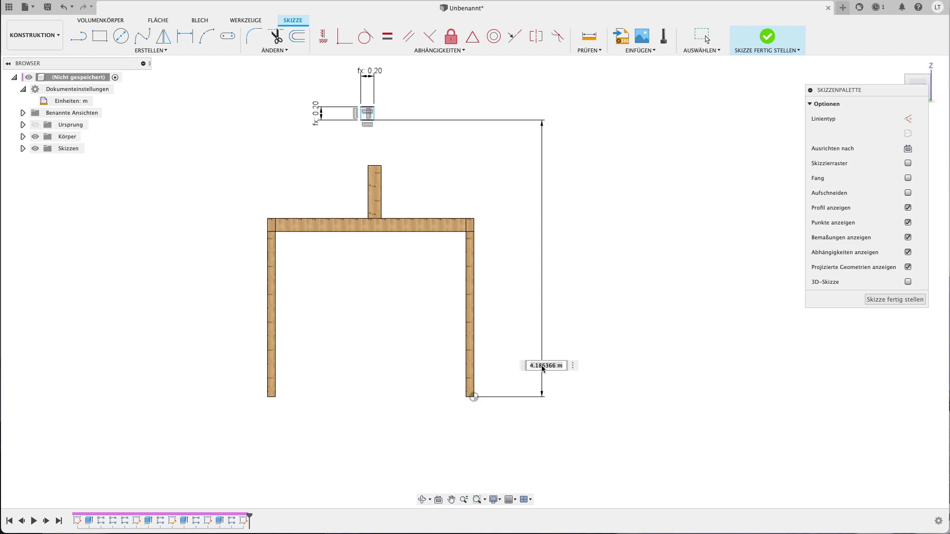
pyautogui.write('Hoehe')
pyautogui.write('Grundbalken')
pyautogui.write('+')
pyautogui.write('a')
pyautogui.press('Return')
pyautogui.press('Return')
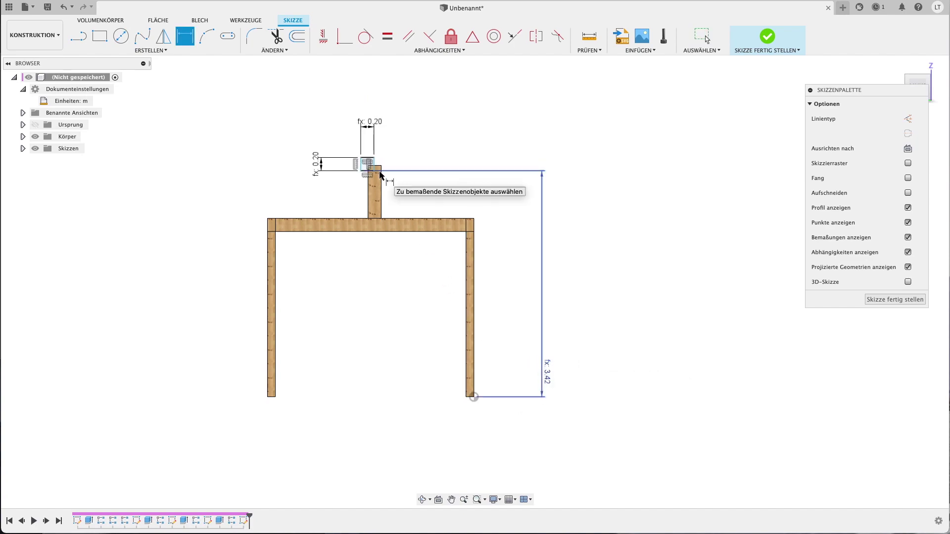
pyautogui.scroll(3, 381, 176)
pyautogui.scroll(-1, 381, 176)
pyautogui.press('Escape')
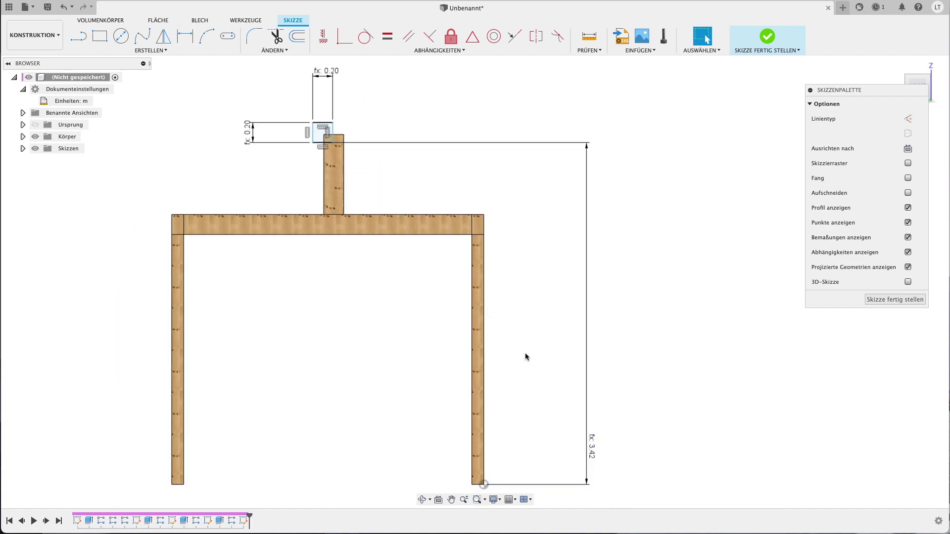
# Correct the height formula to Hoehe + DachHoehe + aufliegenderBalken, giving 3.50
pyautogui.doubleClick(594, 444)
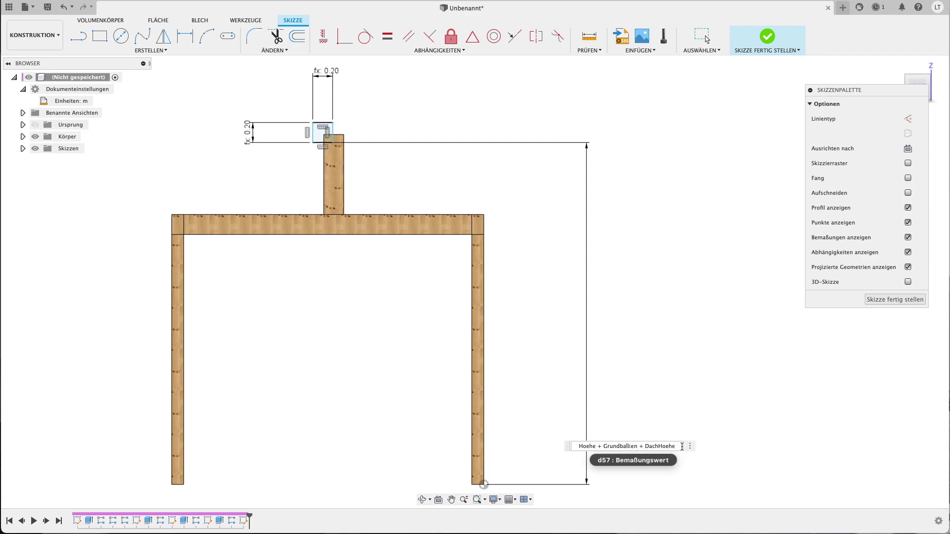
pyautogui.write('+aufliegenderBalken')
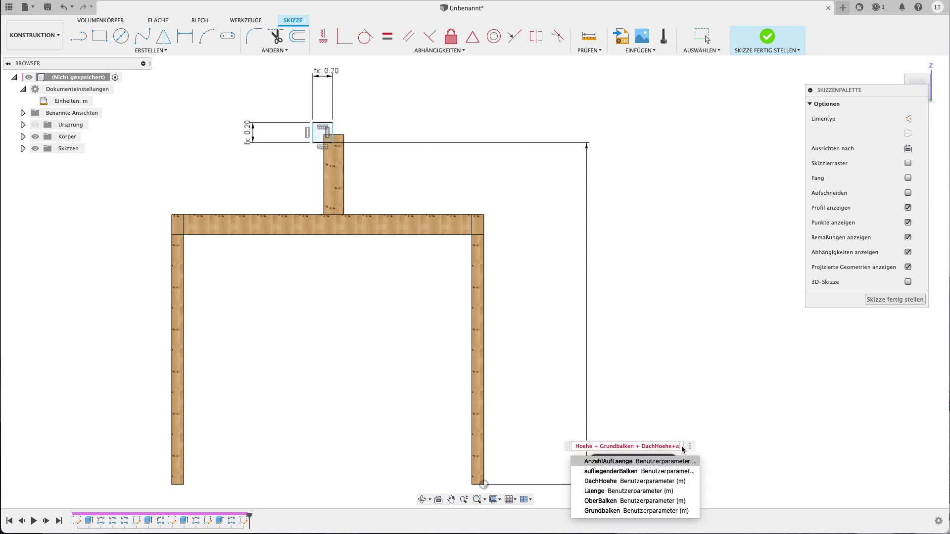
pyautogui.press('Return')
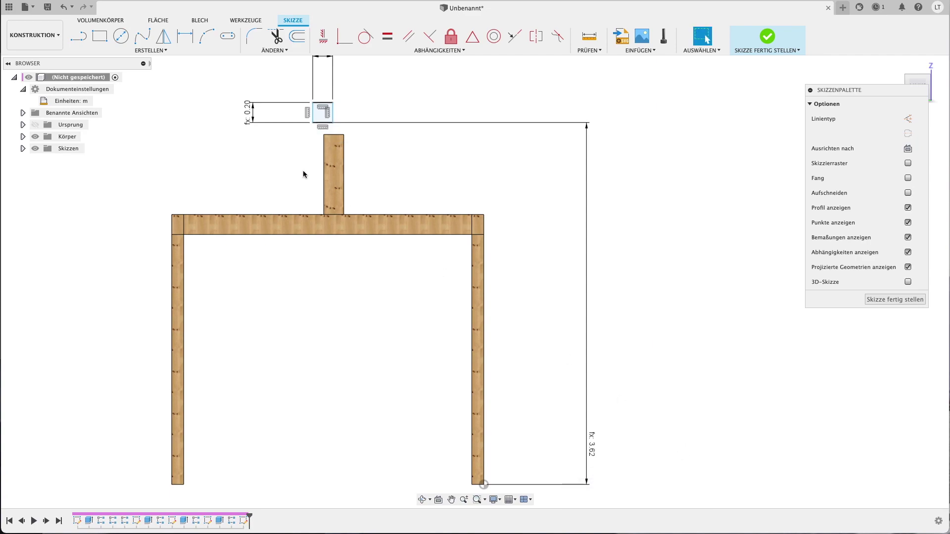
pyautogui.doubleClick(592, 444)
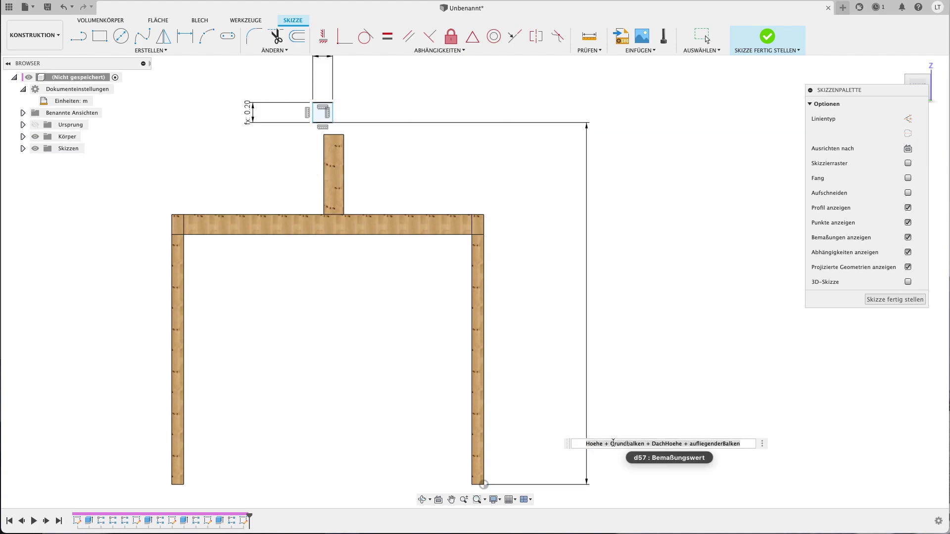
pyautogui.moveTo(612, 444); pyautogui.dragTo(619, 444)
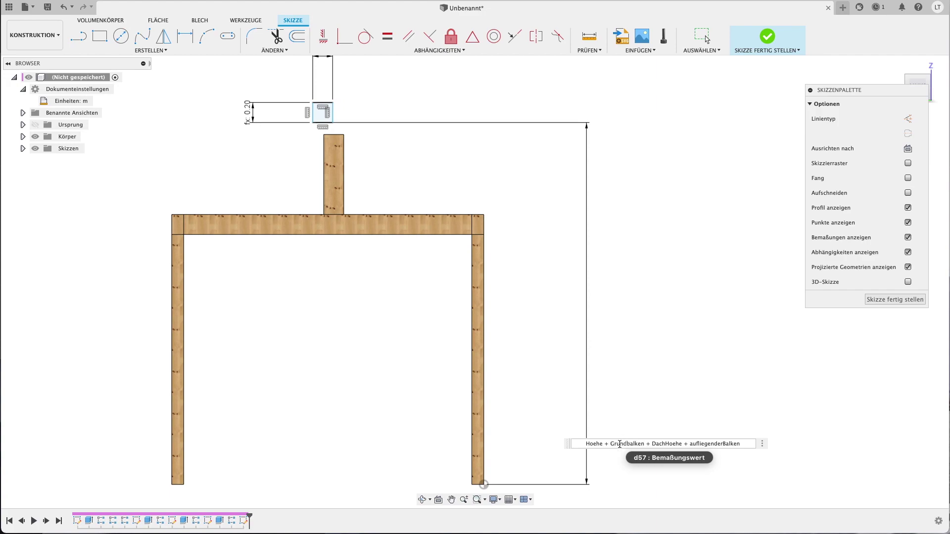
pyautogui.press('BackSpace')
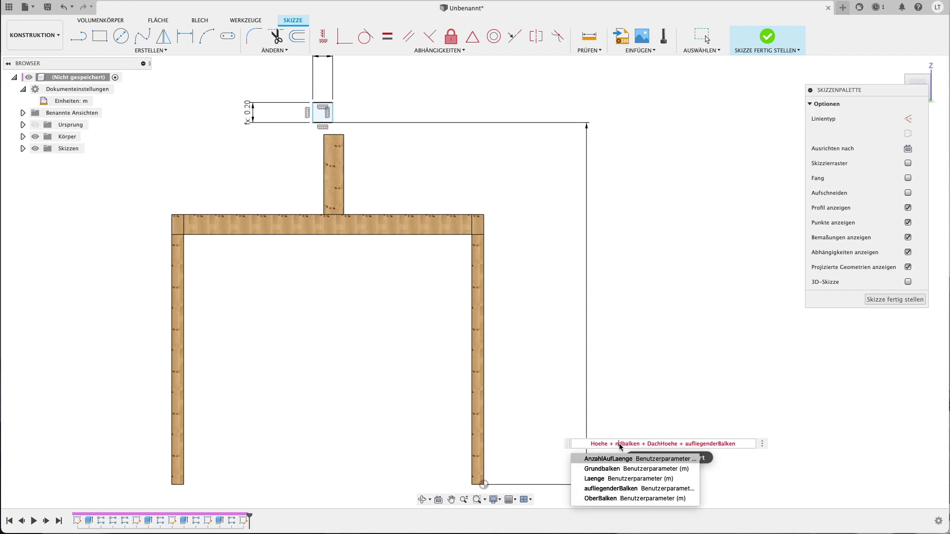
pyautogui.press('BackSpace')
pyautogui.press('BackSpace')
pyautogui.press('BackSpace')
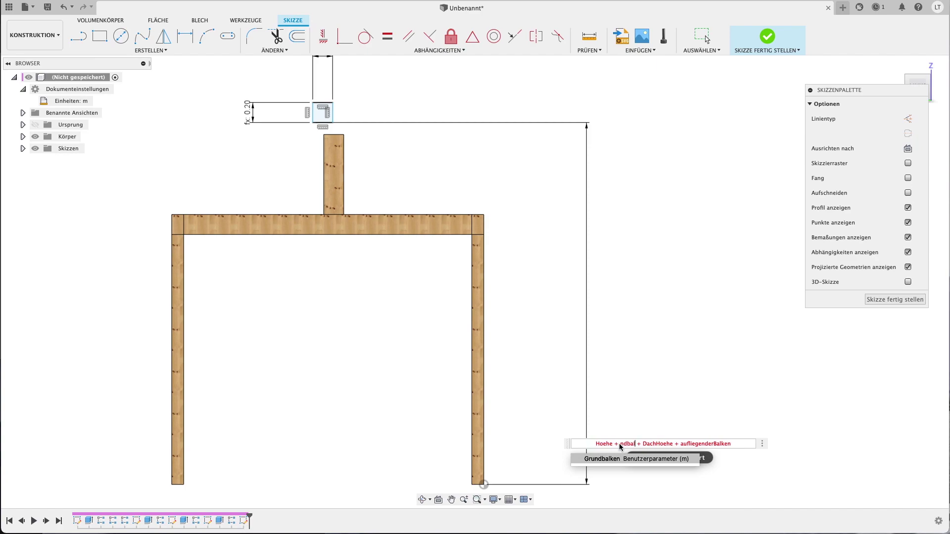
pyautogui.press('BackSpace')
pyautogui.press('BackSpace')
pyautogui.press('BackSpace')
pyautogui.press('BackSpace')
pyautogui.press('BackSpace')
pyautogui.press('BackSpace')
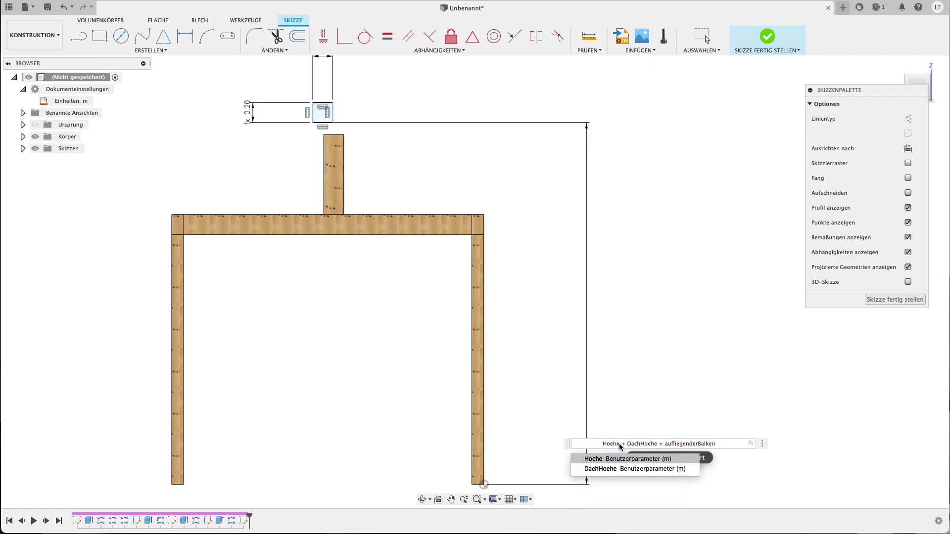
pyautogui.press('Return')
pyautogui.press('Return')
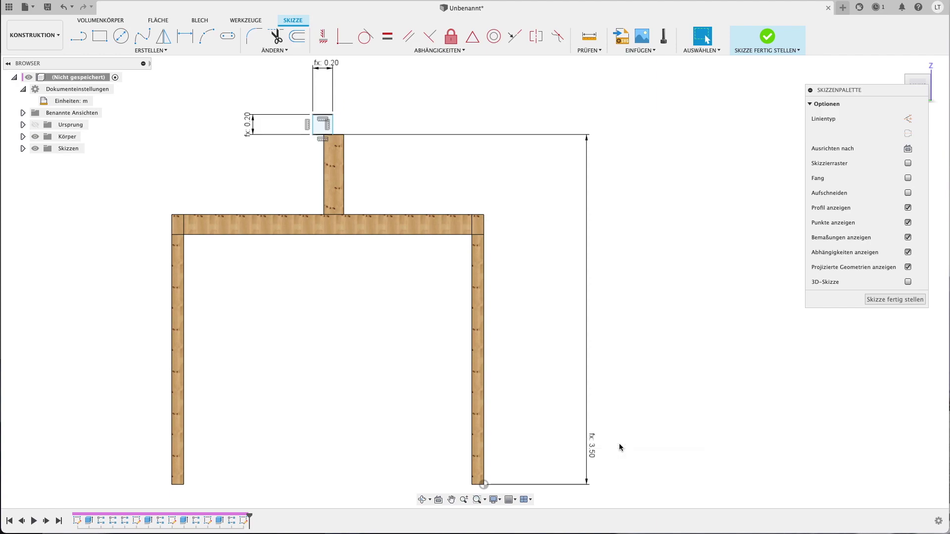
# Place the small square 1.40 from the right post corner with Breite/2-aufliegenderBalken, then finish the sketch
pyautogui.press('d')
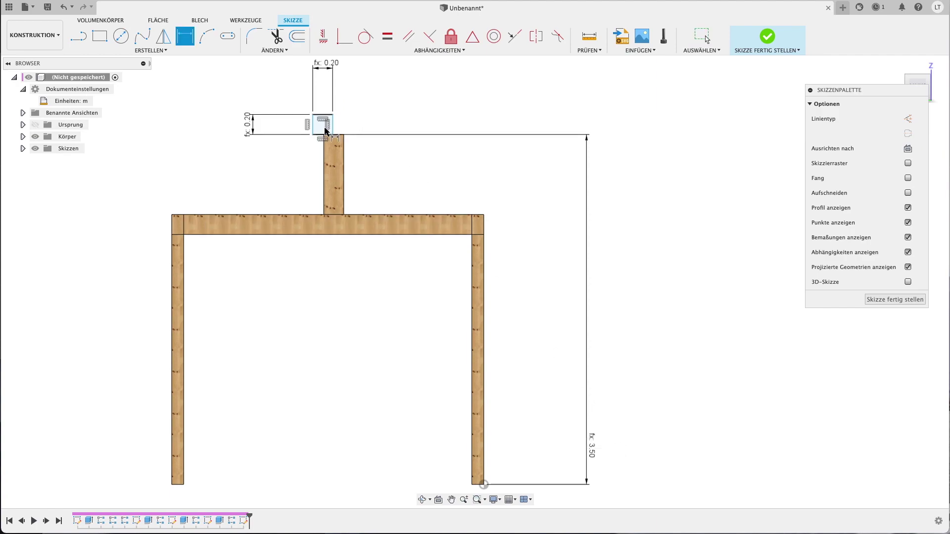
pyautogui.click(332, 129)
pyautogui.click(484, 484)
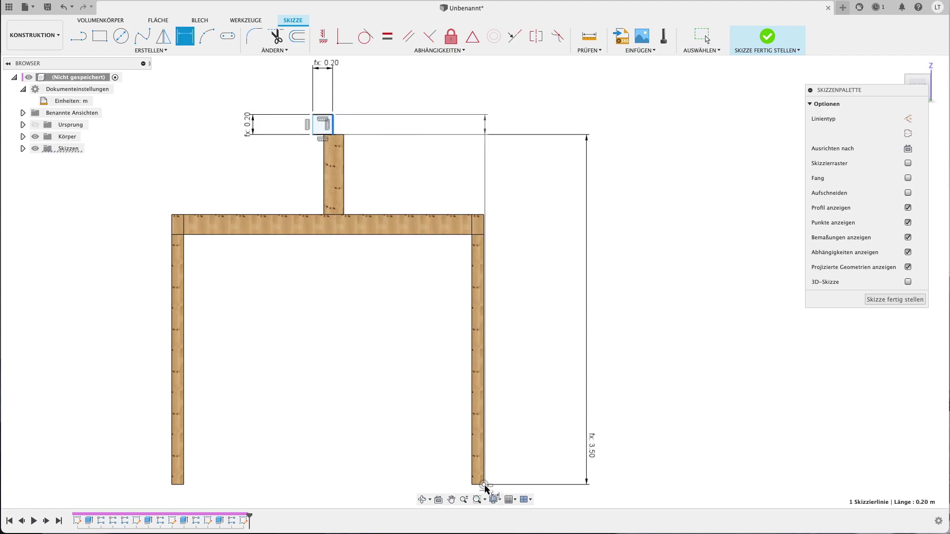
pyautogui.click(484, 95)
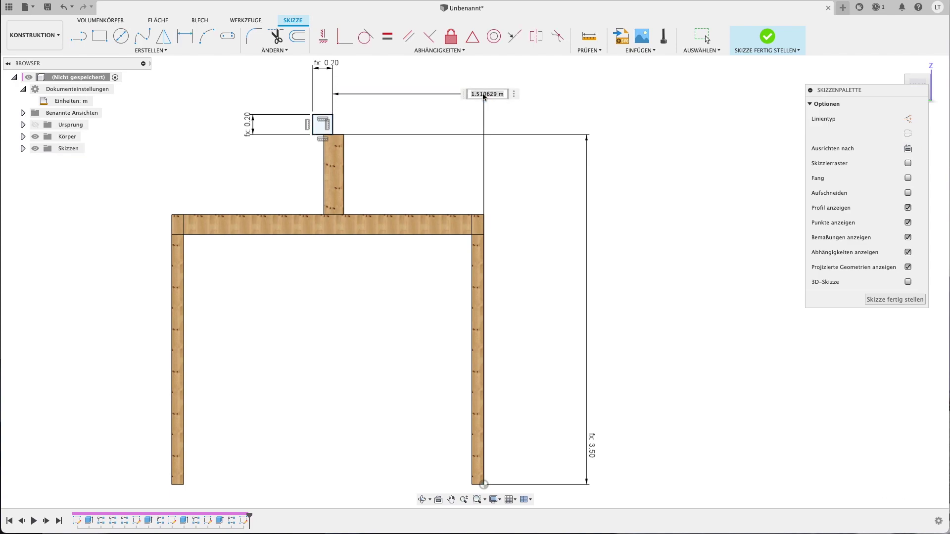
pyautogui.write('Breite/2')
pyautogui.write('-G')
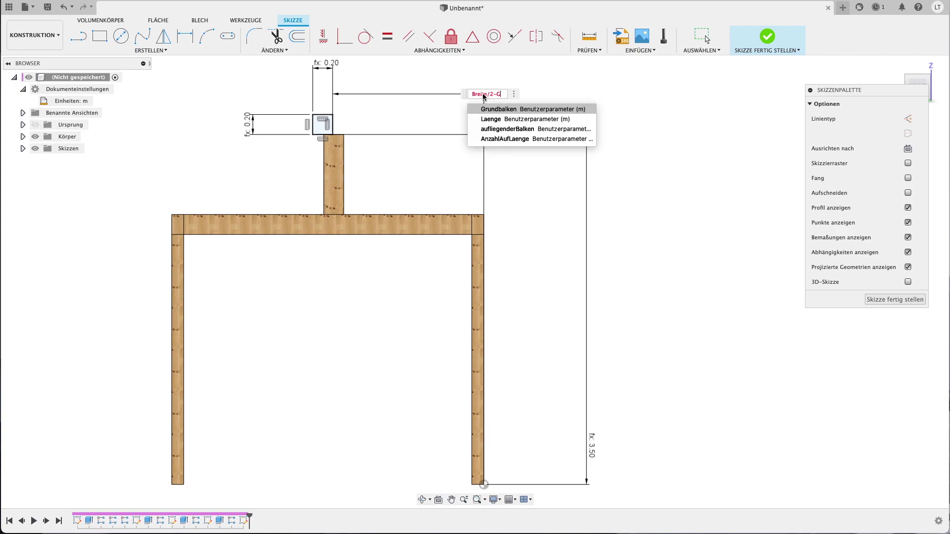
pyautogui.press('BackSpace')
pyautogui.press('BackSpace')
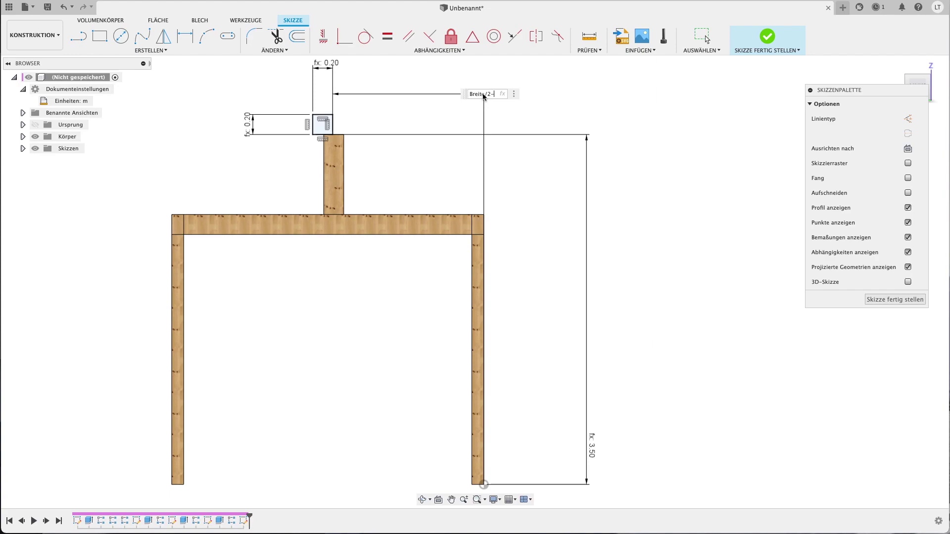
pyautogui.write('auf')
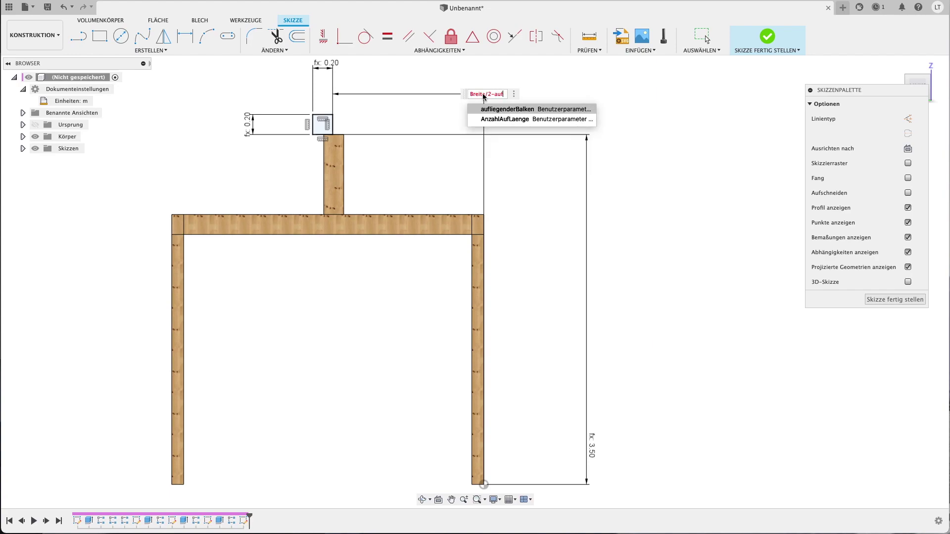
pyautogui.press('Return')
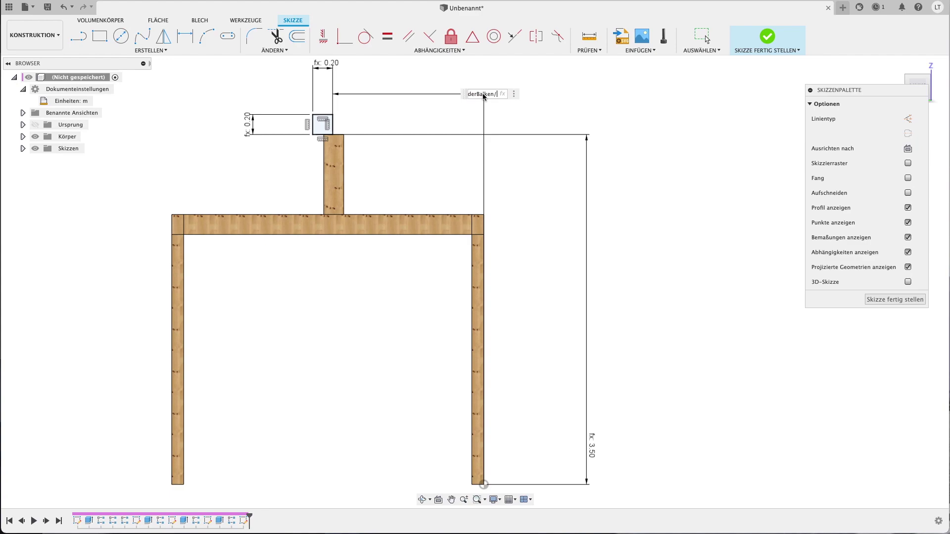
pyautogui.press('Return')
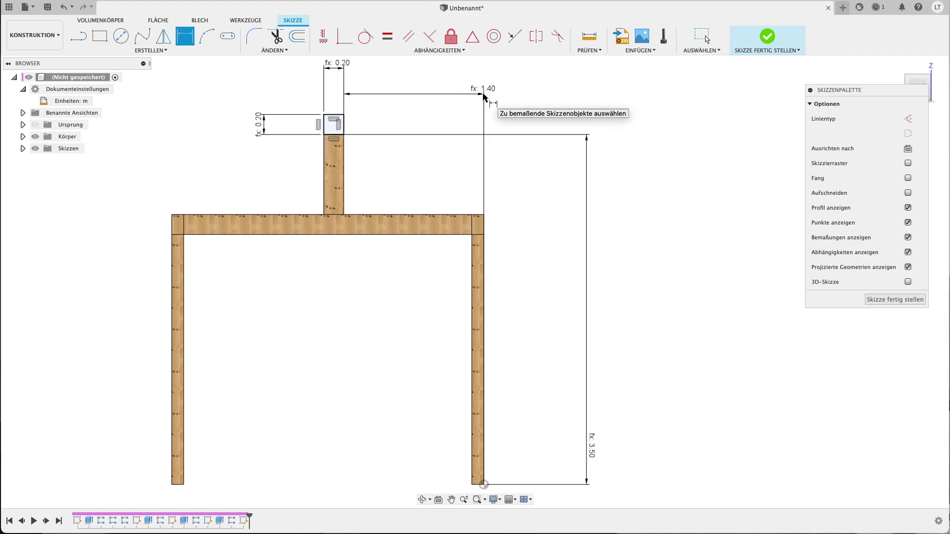
pyautogui.click(873, 300)
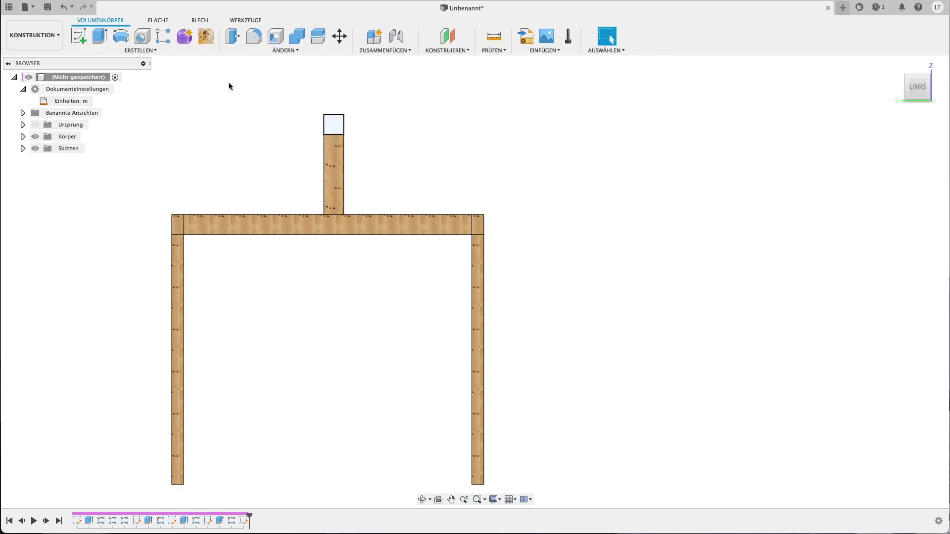
# Change the OberBalken user parameter from 0.2 m to 0.3 m
pyautogui.click(281, 50)
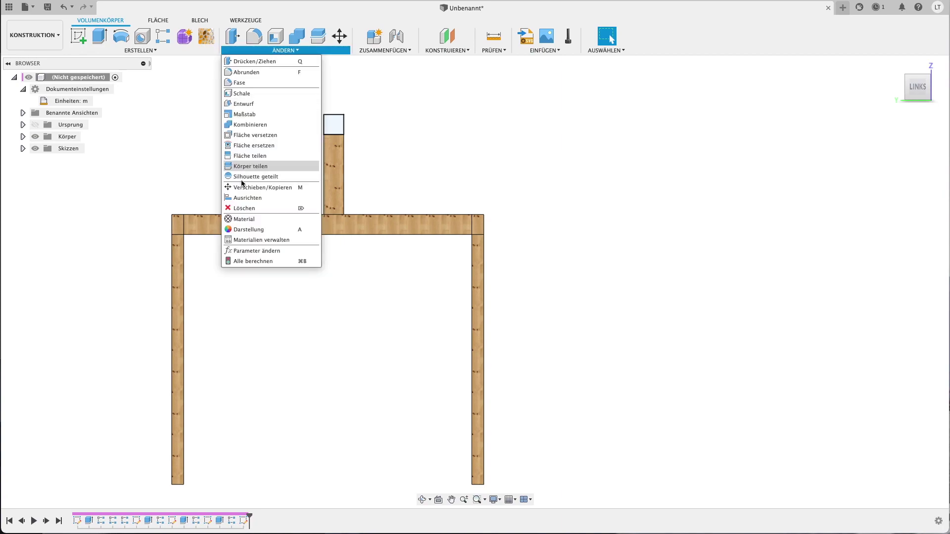
pyautogui.click(250, 250)
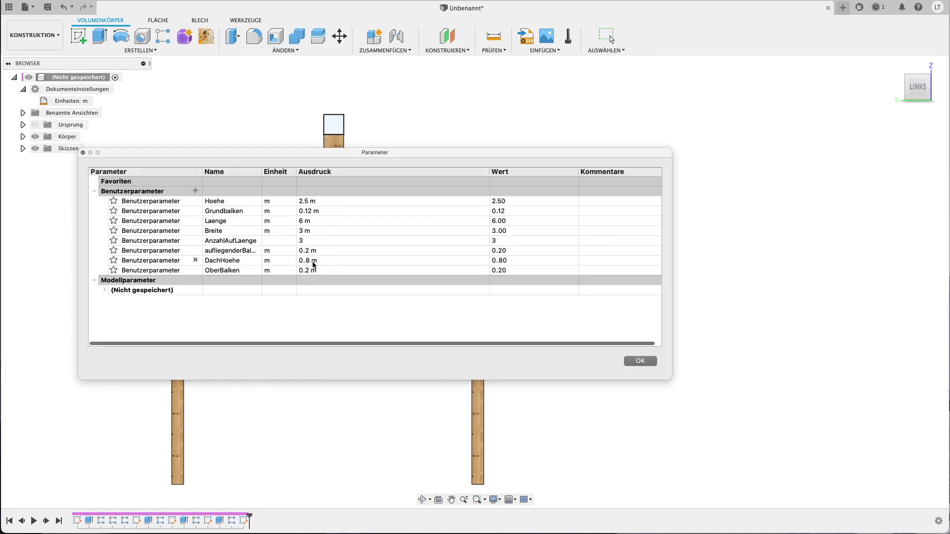
pyautogui.doubleClick(321, 272)
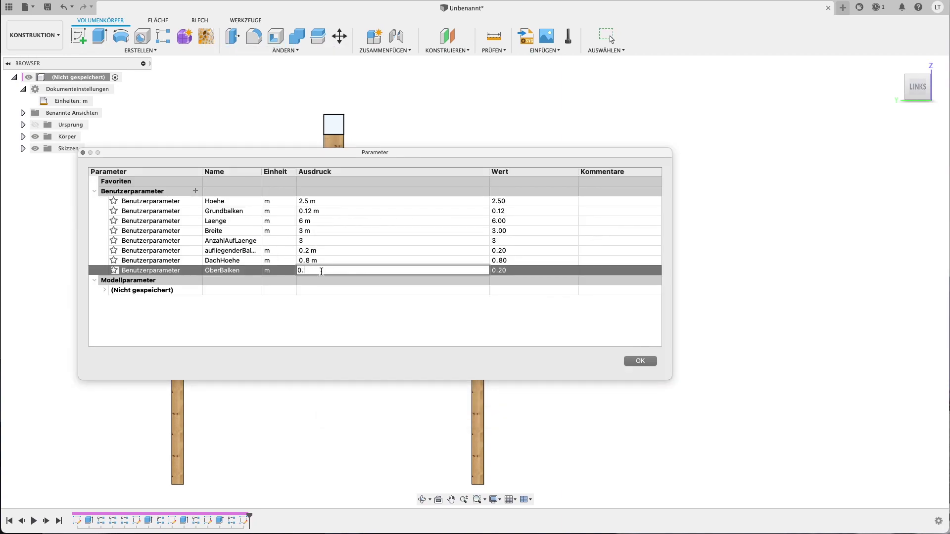
pyautogui.write('3')
pyautogui.press('Return')
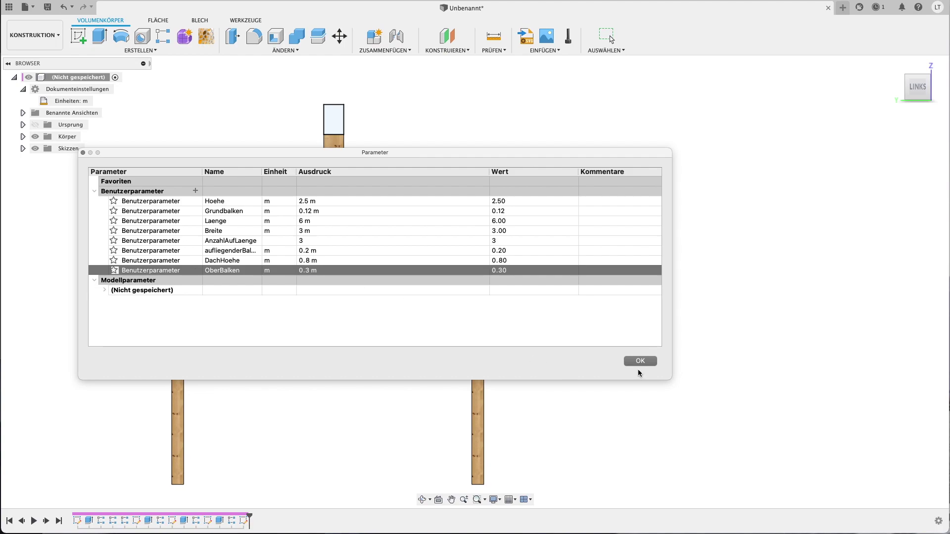
# Extrude the ridge profile by Laenge as a new body to form the ridge beam
pyautogui.click(640, 361)
pyautogui.press('e')
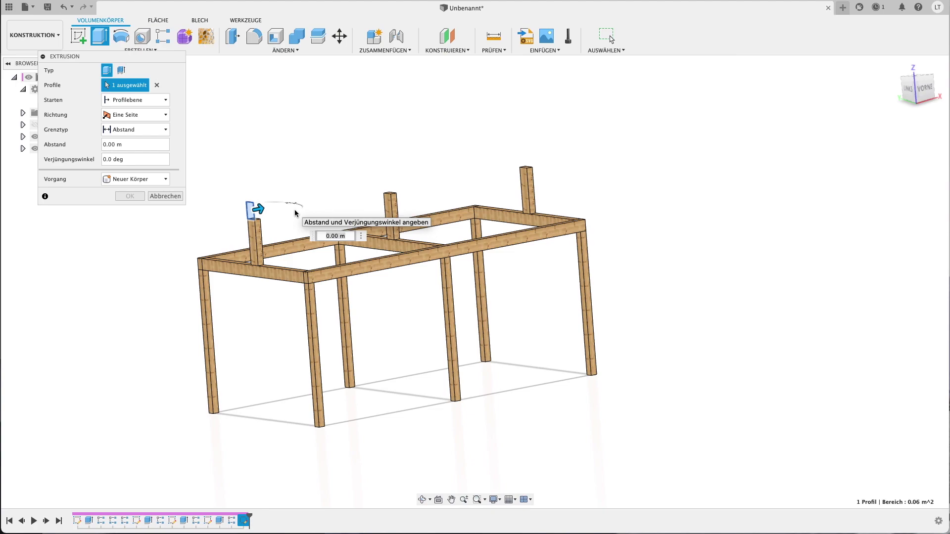
pyautogui.write('la')
pyautogui.press('Return')
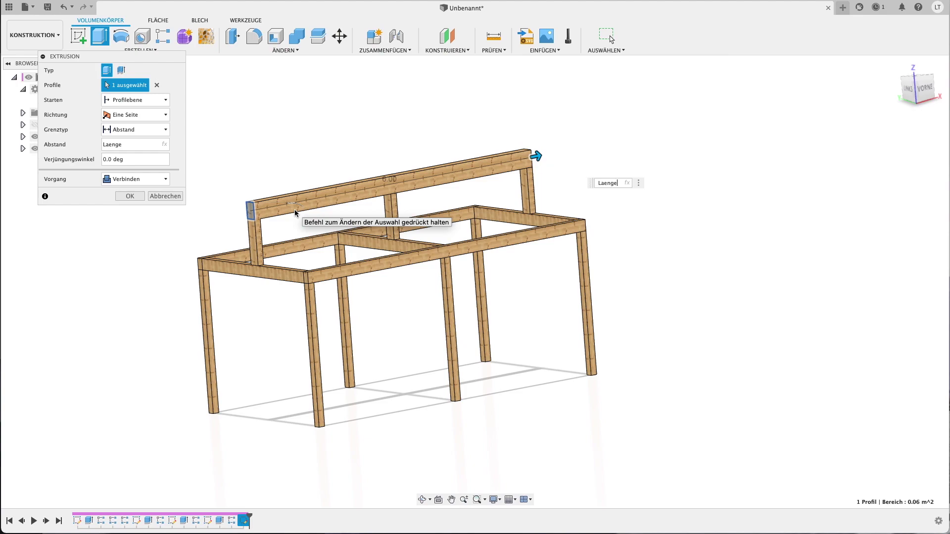
pyautogui.keyDown('shift'); pyautogui.hscroll(-5, 509, 259); pyautogui.keyUp('shift')
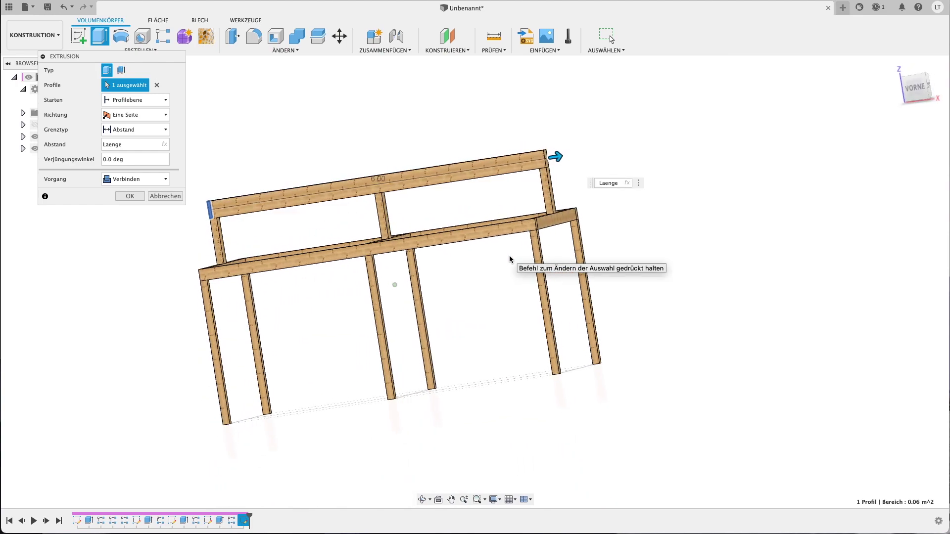
pyautogui.keyDown('shift'); pyautogui.hscroll(5, 509, 259); pyautogui.keyUp('shift')
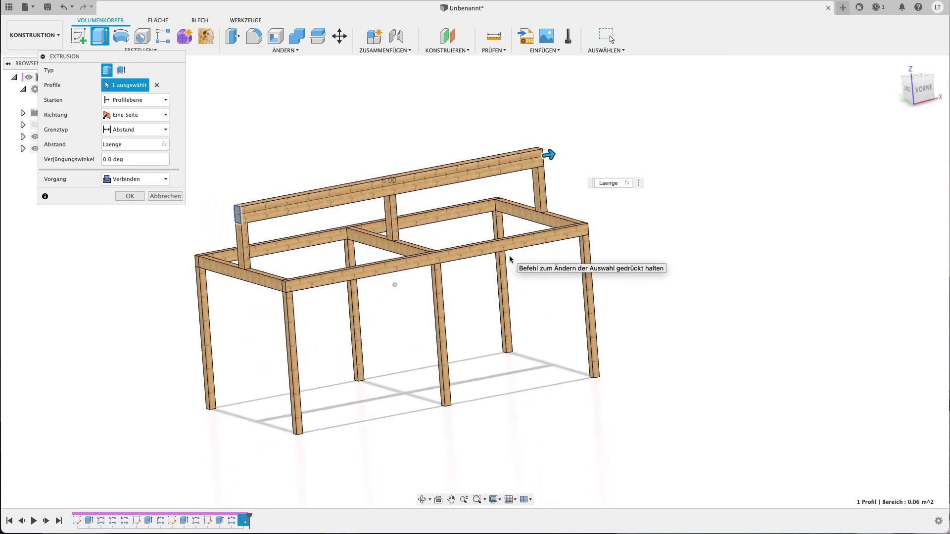
pyautogui.click(126, 179)
pyautogui.click(126, 224)
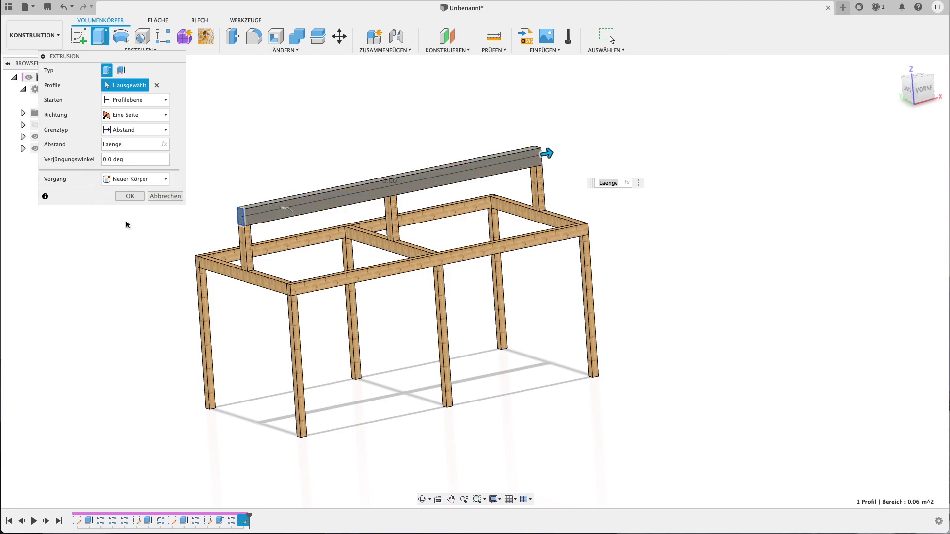
pyautogui.click(129, 197)
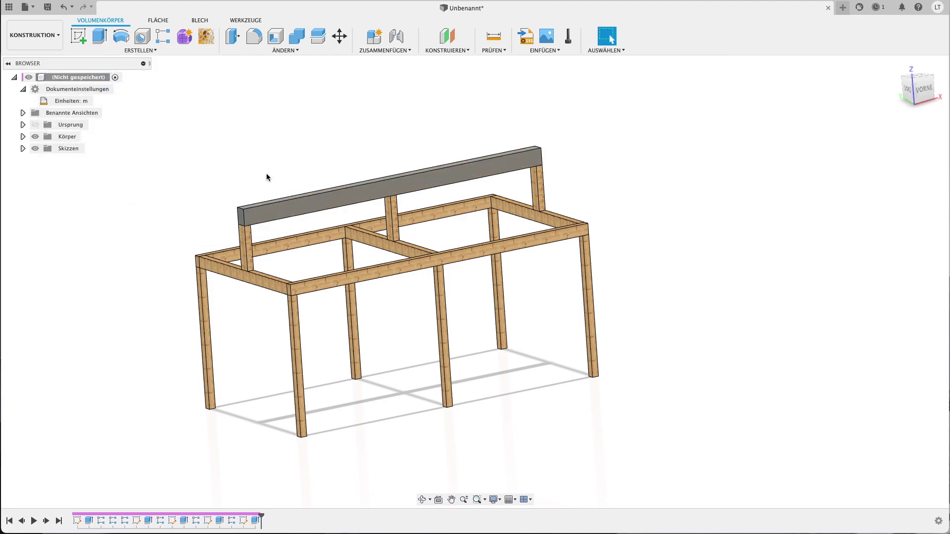
# Drag the Kiefer pine appearance onto the ridge beam and orbit to view the frame
pyautogui.press('a')
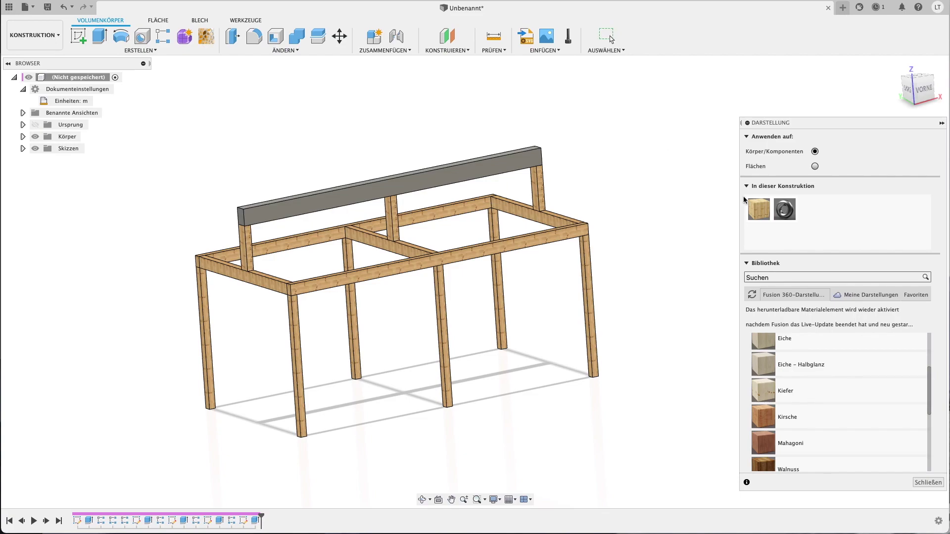
pyautogui.moveTo(758, 209); pyautogui.dragTo(439, 185)
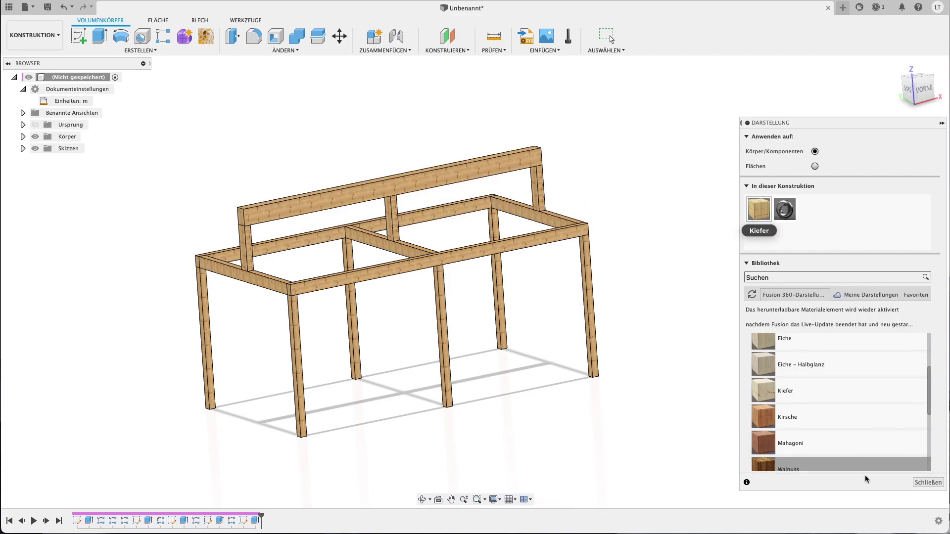
pyautogui.click(928, 482)
pyautogui.keyDown('shift'); pyautogui.hscroll(-3, 708, 366); pyautogui.keyUp('shift')
pyautogui.keyDown('shift'); pyautogui.hscroll(-3, 707, 366); pyautogui.keyUp('shift')
pyautogui.keyDown('shift'); pyautogui.hscroll(-3, 707, 366); pyautogui.keyUp('shift')
pyautogui.keyDown('shift'); pyautogui.hscroll(-3, 707, 366); pyautogui.keyUp('shift')
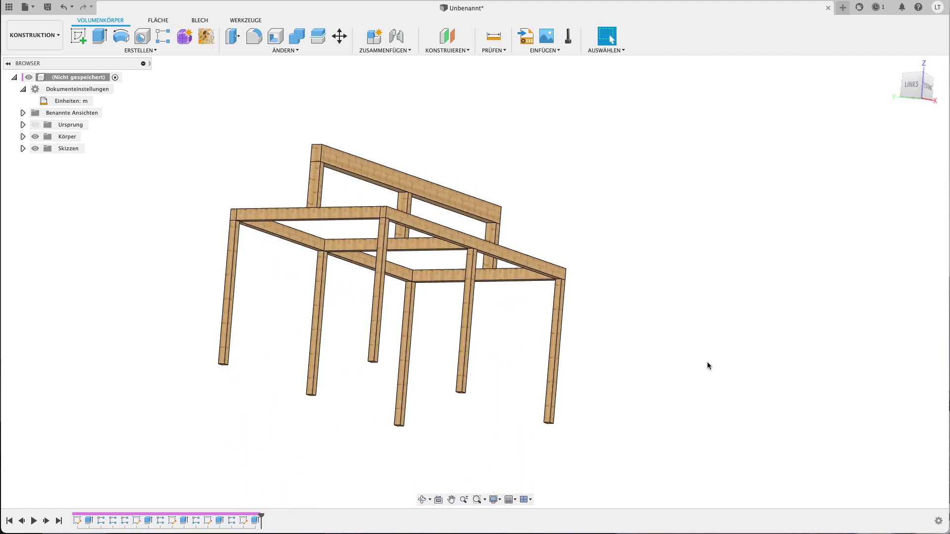
pyautogui.keyDown('shift'); pyautogui.hscroll(-3, 707, 366); pyautogui.keyUp('shift')
pyautogui.keyDown('shift'); pyautogui.hscroll(-3, 708, 366); pyautogui.keyUp('shift')
pyautogui.keyDown('shift'); pyautogui.hscroll(-3, 707, 366); pyautogui.keyUp('shift')
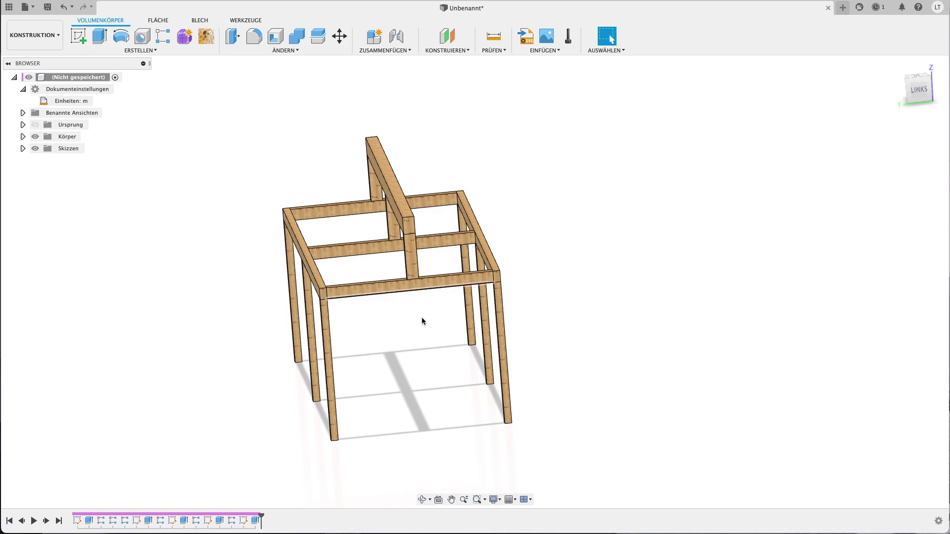
pyautogui.click(79, 36)
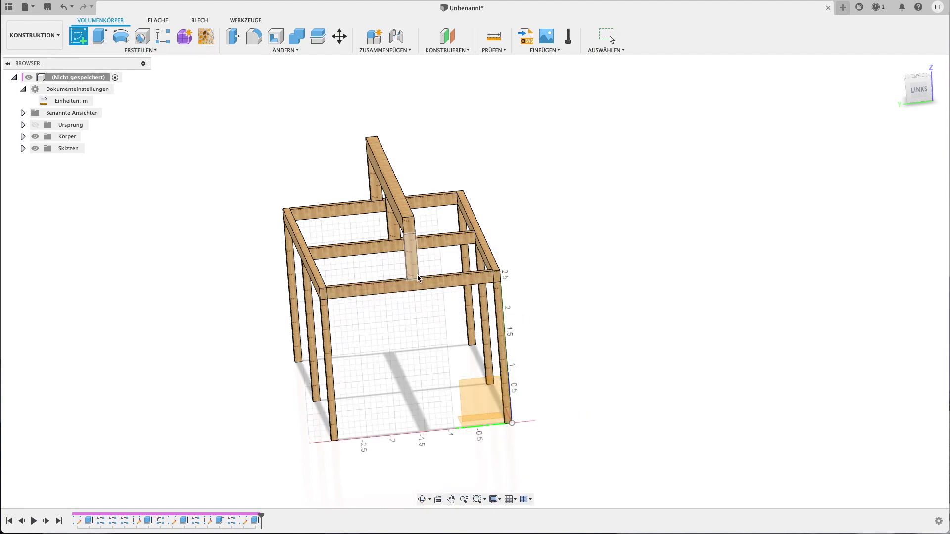
# Start a sketch on the frame's end face and draw a small rectangle at the top-right corner
pyautogui.click(417, 289)
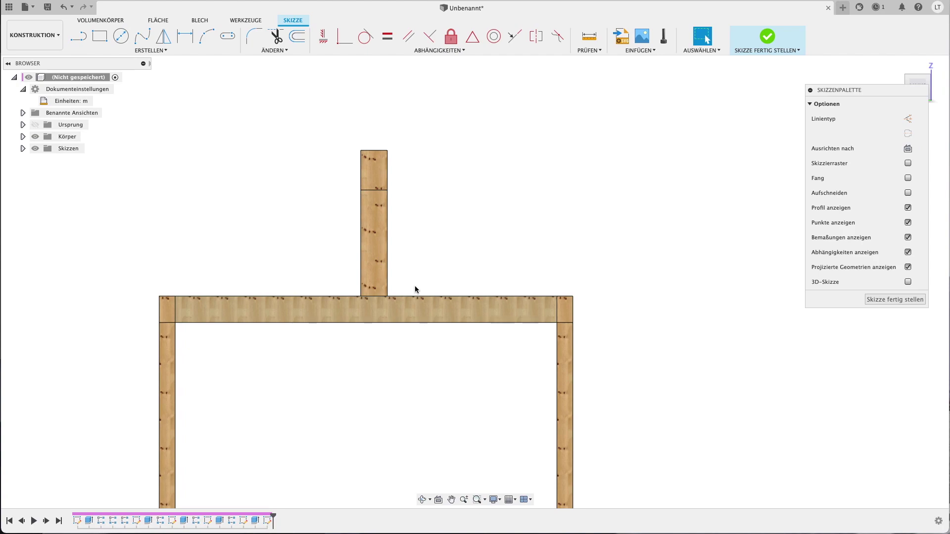
pyautogui.scroll(-2, 417, 286)
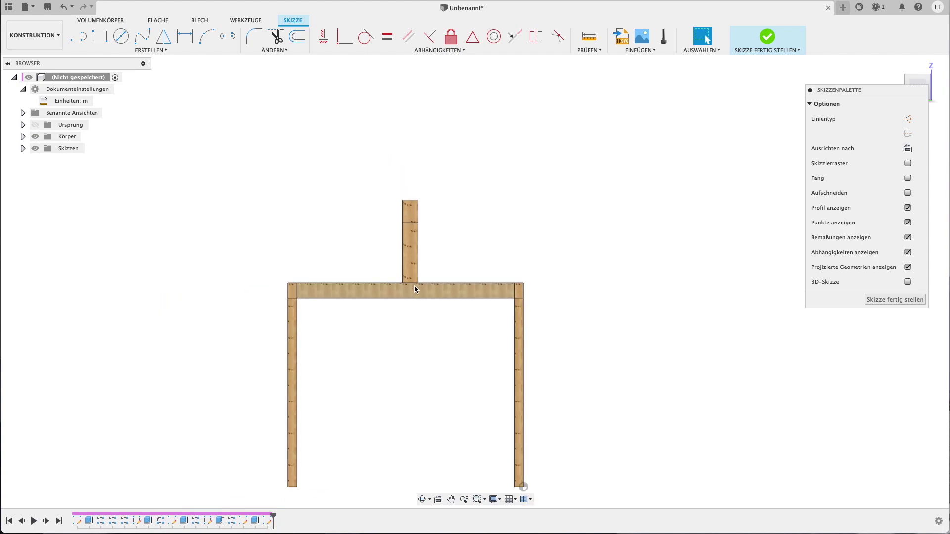
pyautogui.press('r')
pyautogui.click(515, 284)
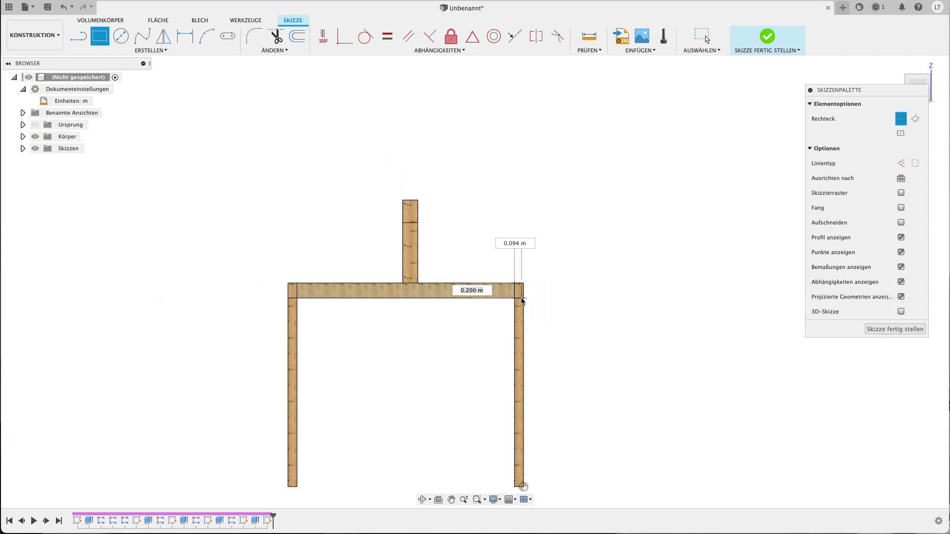
pyautogui.press('Escape')
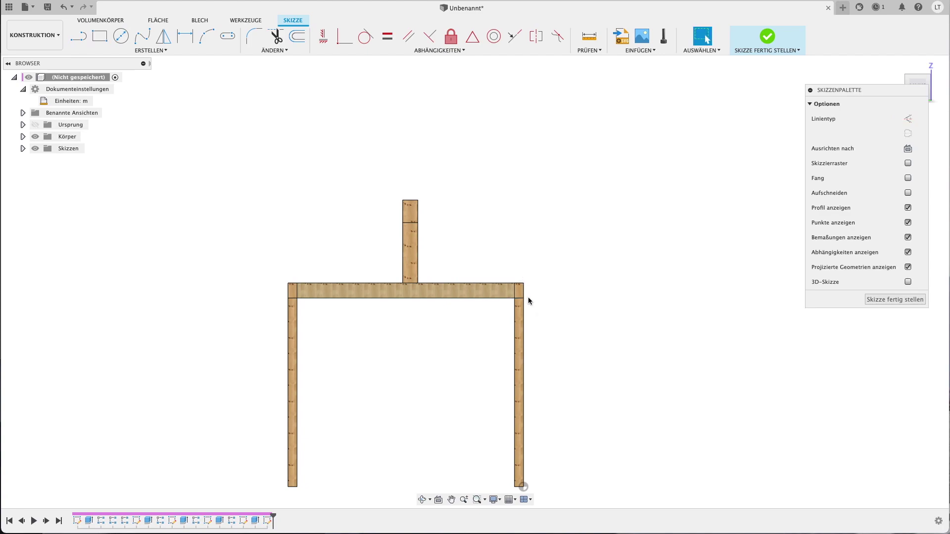
pyautogui.press('r')
pyautogui.press('Escape')
pyautogui.press('r')
pyautogui.click(497, 270)
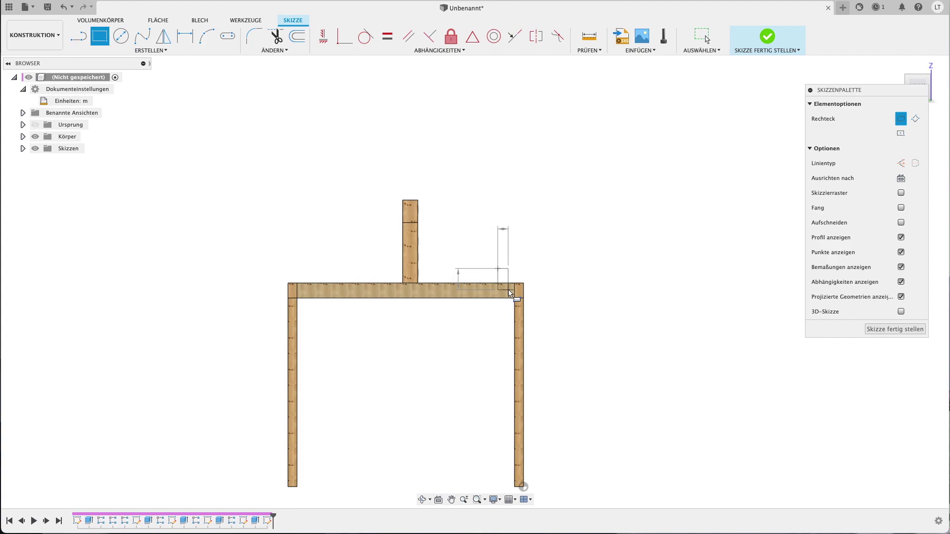
pyautogui.click(509, 297)
pyautogui.press('Escape')
# Draw a second small rectangle beside the ridge post
pyautogui.press('r')
pyautogui.click(388, 204)
pyautogui.click(400, 223)
pyautogui.press('Escape')
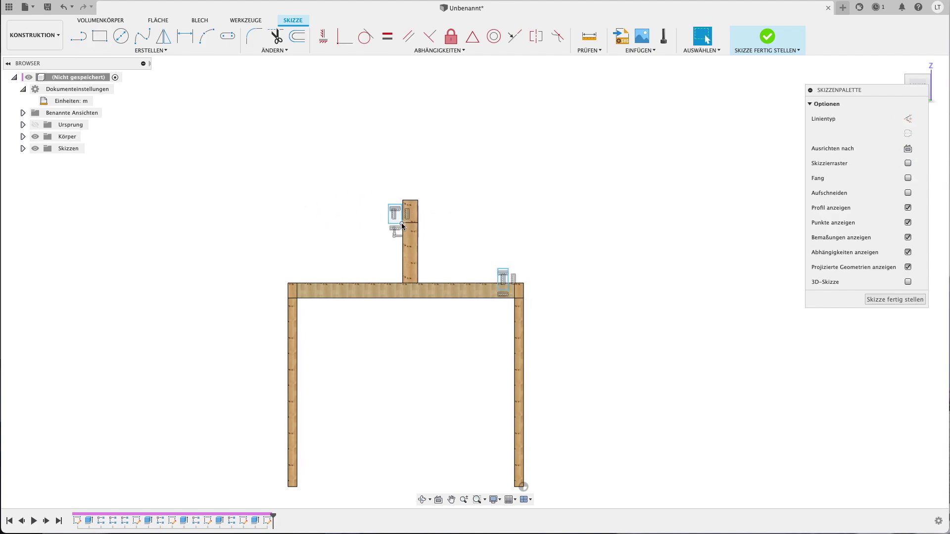
# Dimension the ridge-post rectangle 0.20 wide (aufliegenderBalken) and 0.30 tall
pyautogui.press('d')
pyautogui.click(395, 204)
pyautogui.click(411, 130)
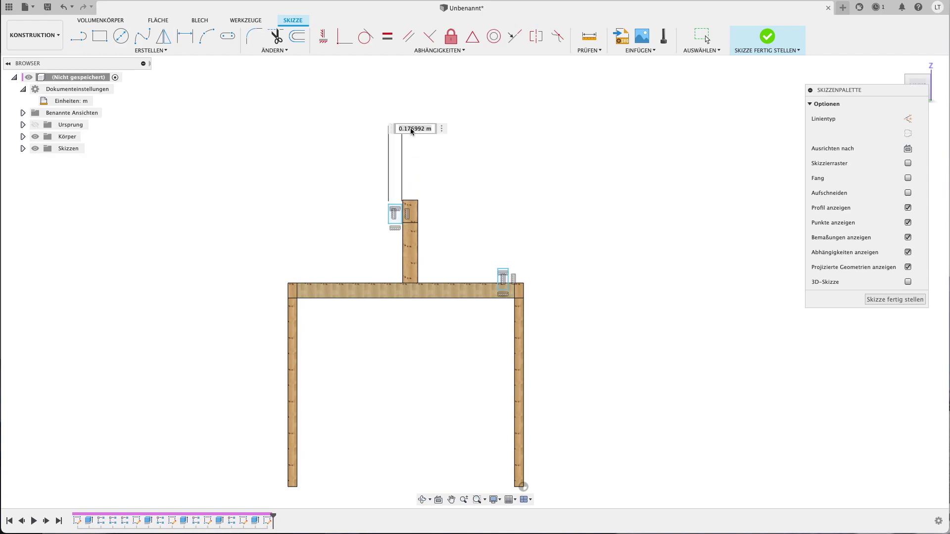
pyautogui.write('auf')
pyautogui.press('Return')
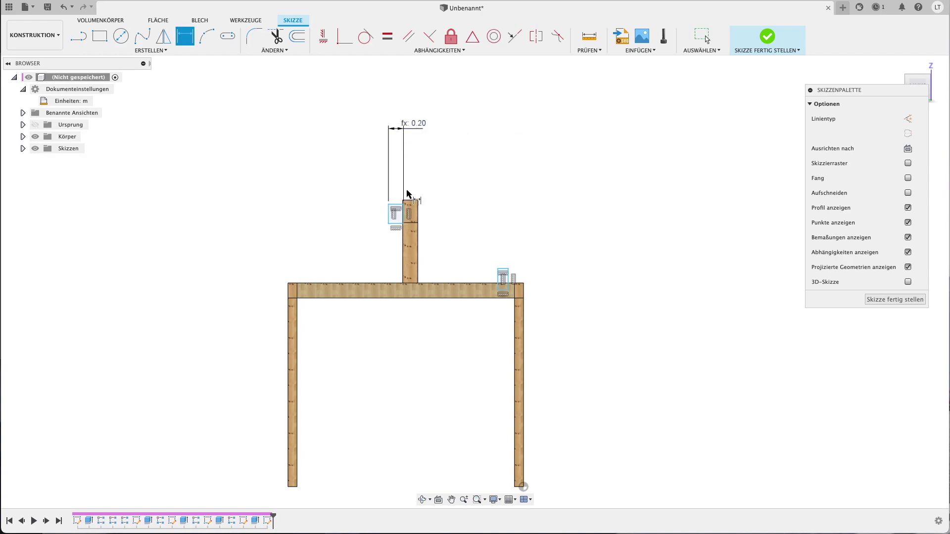
pyautogui.click(388, 213)
pyautogui.click(376, 216)
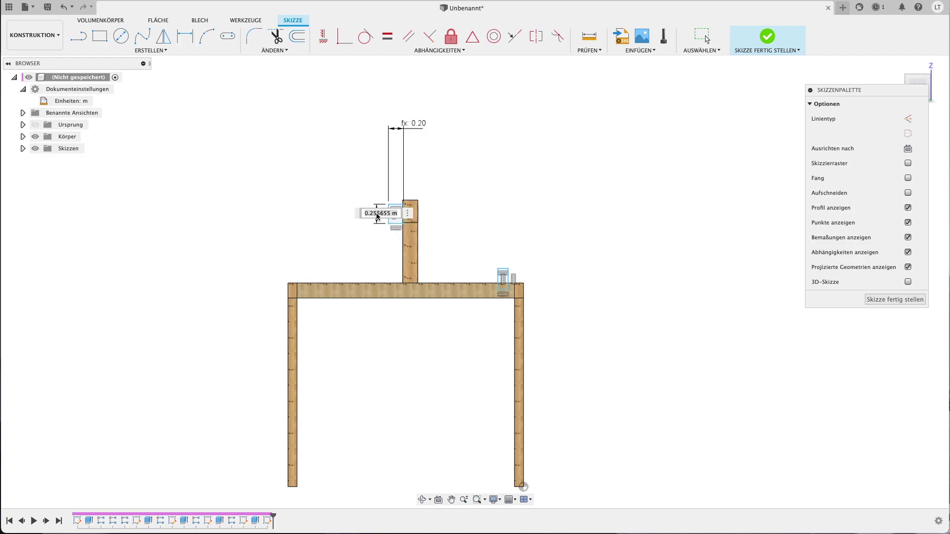
pyautogui.write('hö')
pyautogui.press('Return')
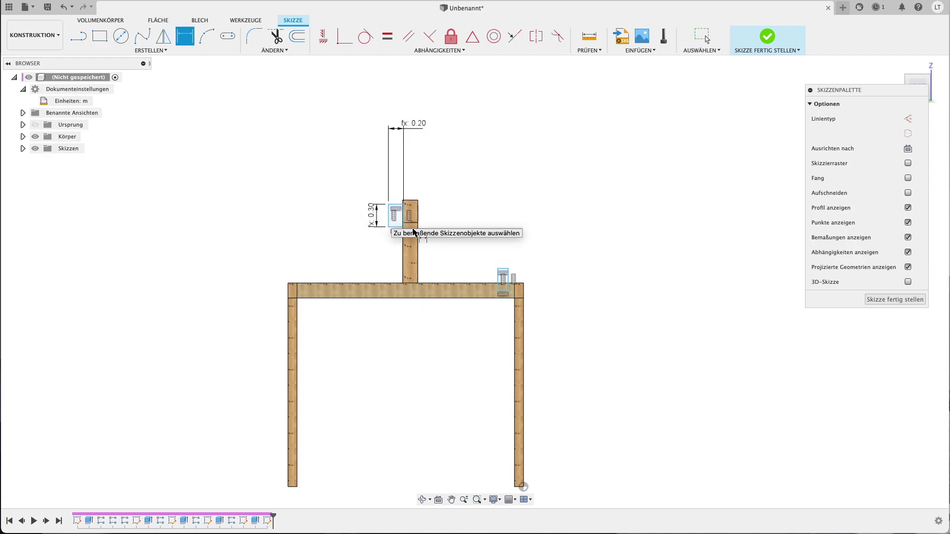
# Dimension the corner rectangle 0.12 wide and 0.20 tall using aufliegenderBalken
pyautogui.click(502, 269)
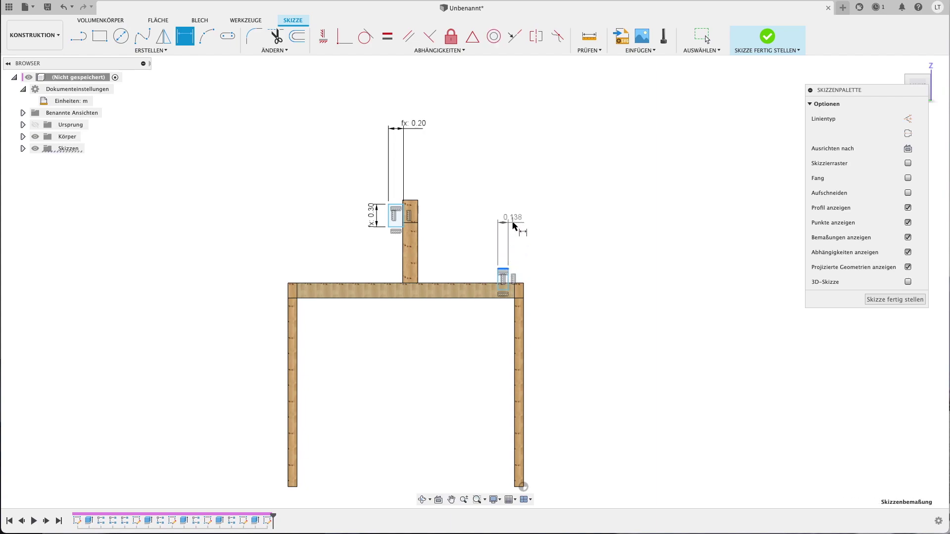
pyautogui.click(512, 222)
pyautogui.press('BackSpace')
pyautogui.write('b')
pyautogui.press('Return')
pyautogui.click(507, 276)
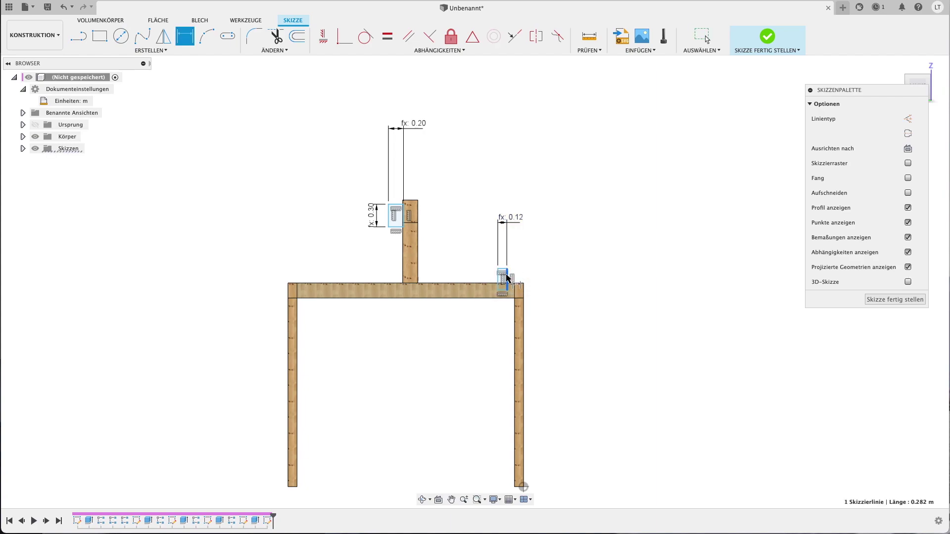
pyautogui.click(547, 285)
pyautogui.write('auf')
pyautogui.press('Return')
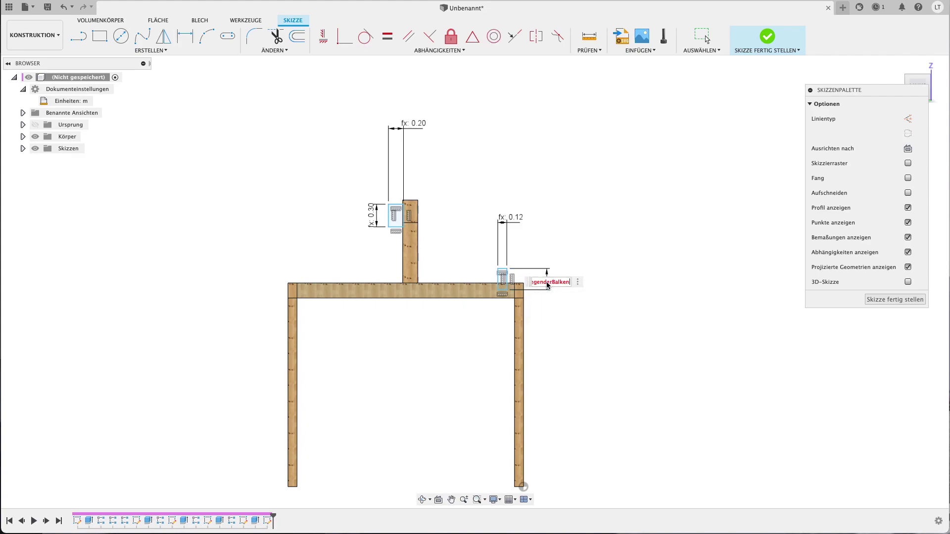
pyautogui.press('Return')
pyautogui.press('Escape')
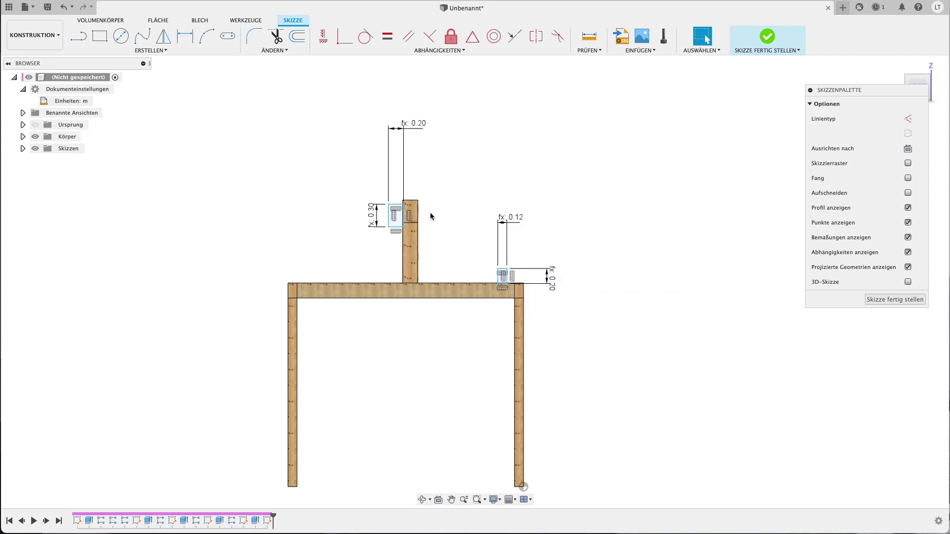
# Begin a dimension from the corner rectangle's right edge to the leg's bottom-right point
pyautogui.press('d')
pyautogui.click(508, 277)
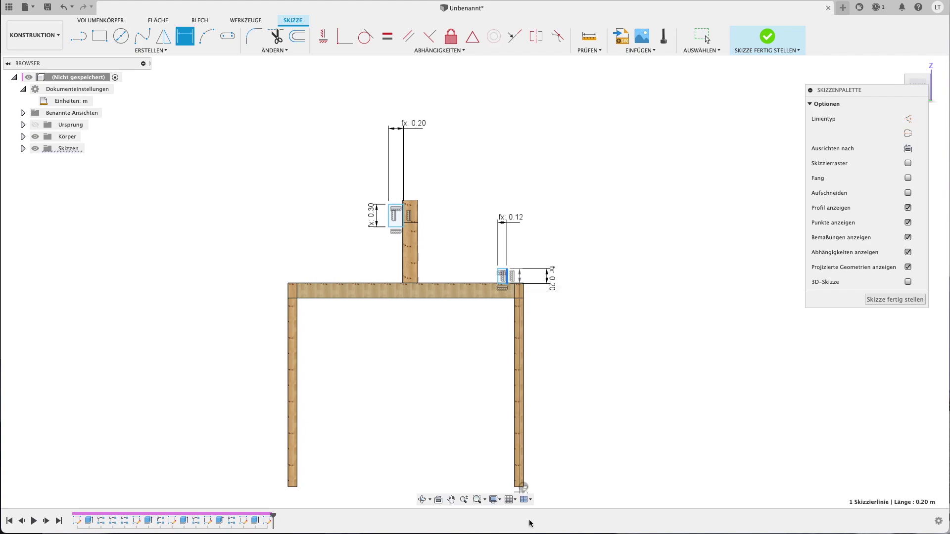
pyautogui.click(523, 486)
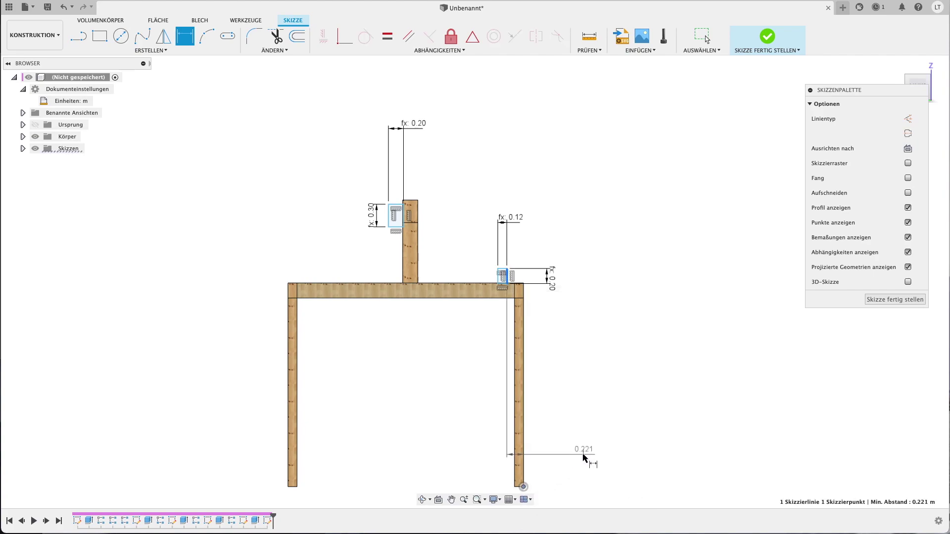
# Draw a vertical construction line up from the right leg and snap the corner rectangle onto it
pyautogui.press('Escape')
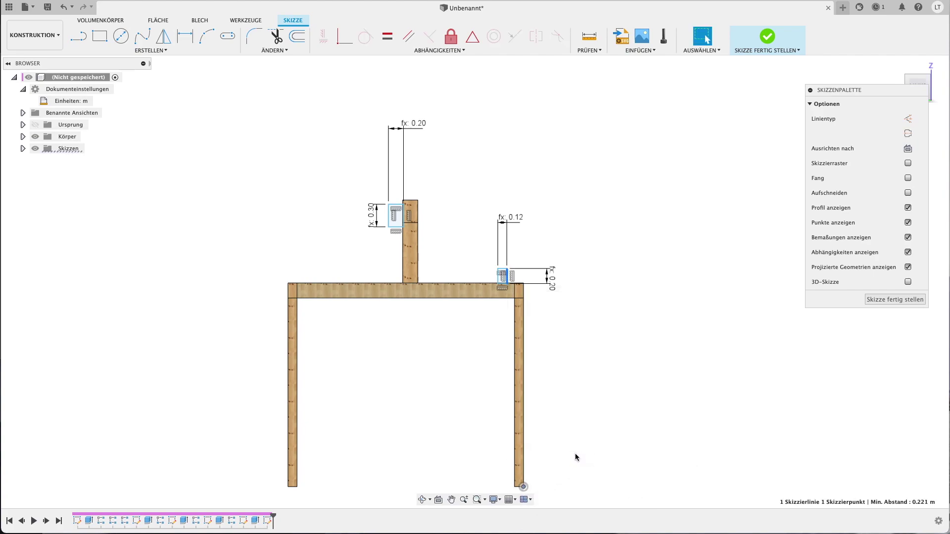
pyautogui.press('l')
pyautogui.click(523, 488)
pyautogui.click(524, 207)
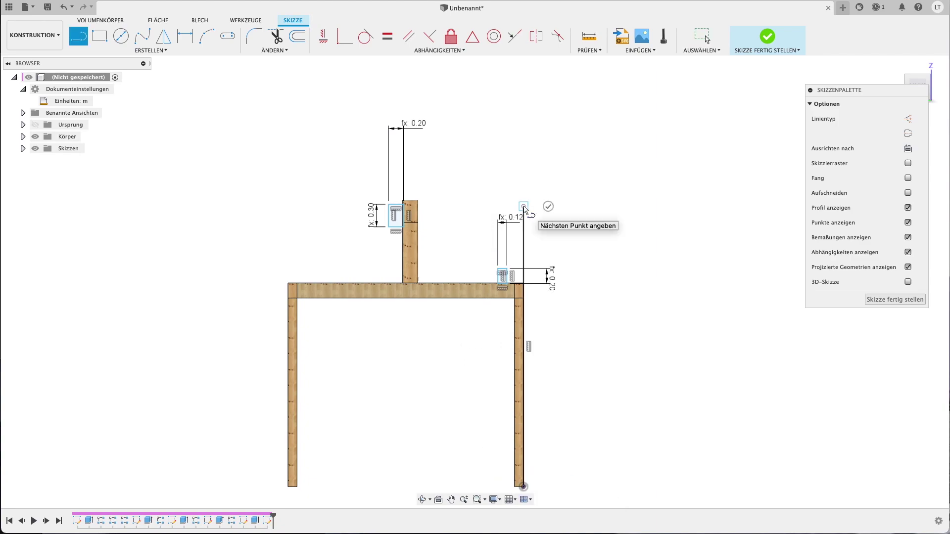
pyautogui.press('Escape')
pyautogui.click(523, 245)
pyautogui.press('x')
pyautogui.click(538, 249)
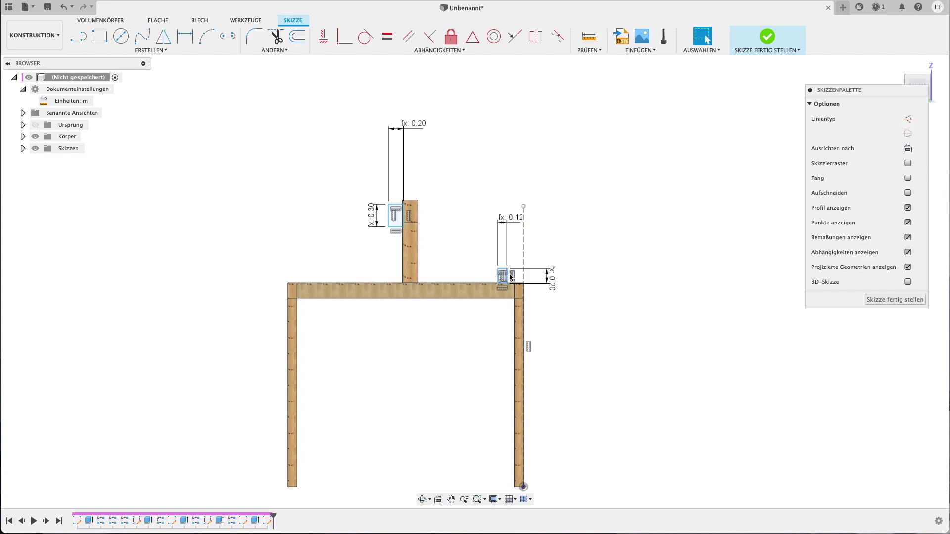
pyautogui.moveTo(506, 276); pyautogui.dragTo(516, 267)
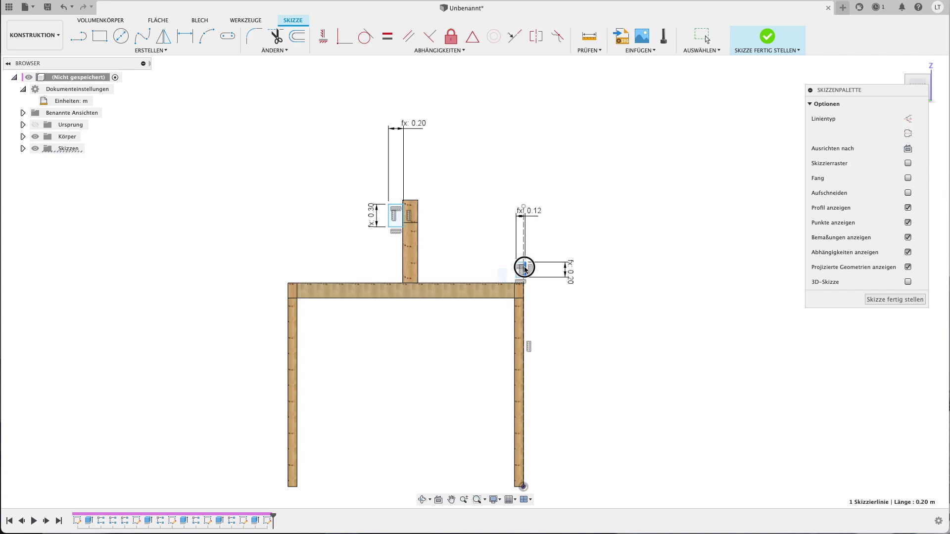
pyautogui.moveTo(515, 267); pyautogui.dragTo(523, 261)
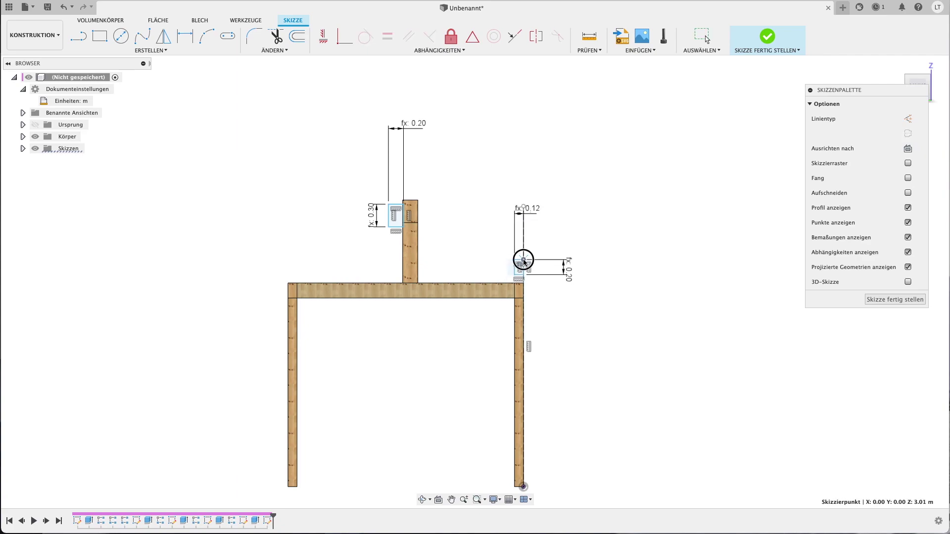
# Dimension the construction line above the post base as Hoehe+aufliegenderBalken, giving 2.70
pyautogui.press('d')
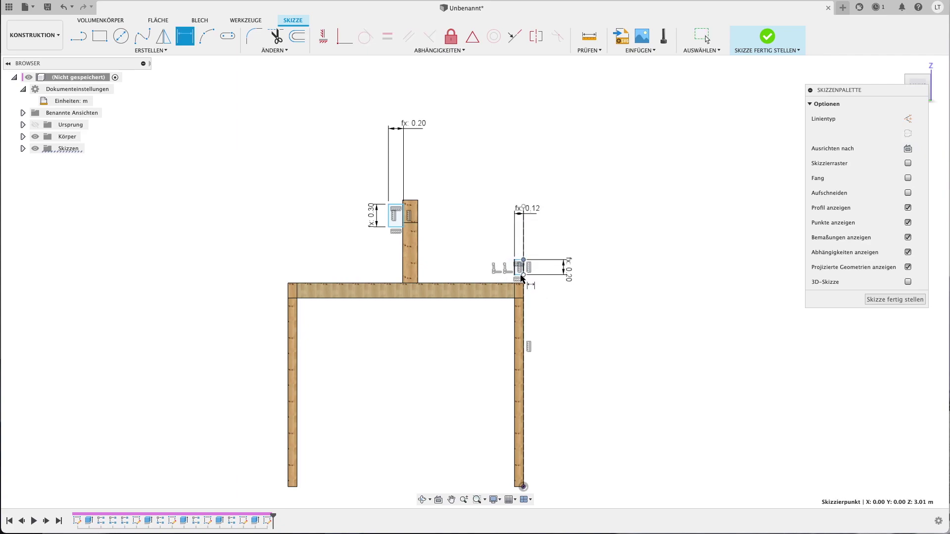
pyautogui.scroll(5, 519, 277)
pyautogui.scroll(-2, 521, 278)
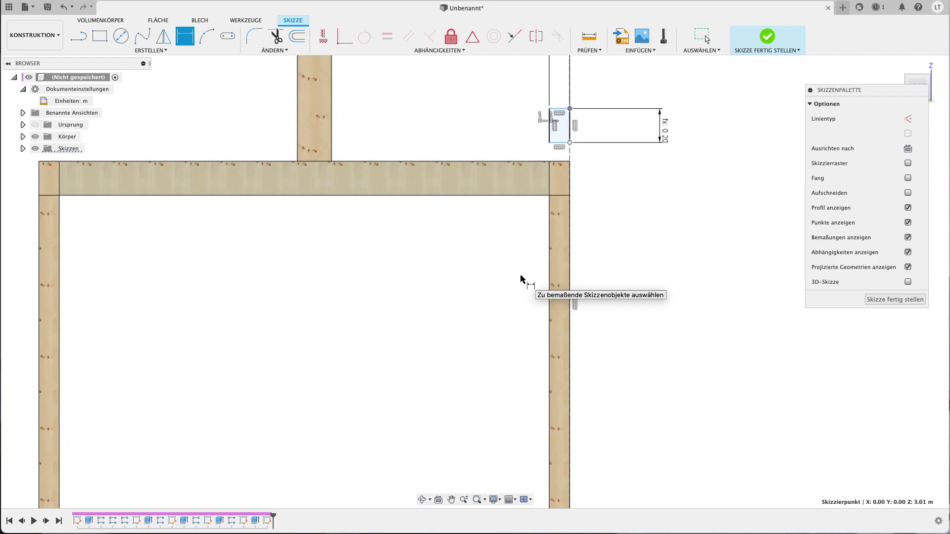
pyautogui.scroll(-1, 521, 278)
pyautogui.scroll(-2, 520, 274)
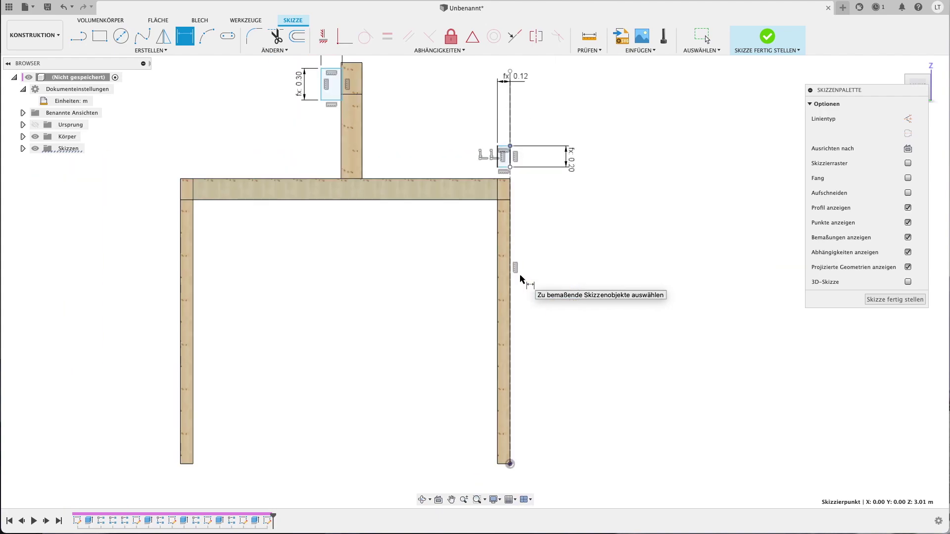
pyautogui.click(510, 157)
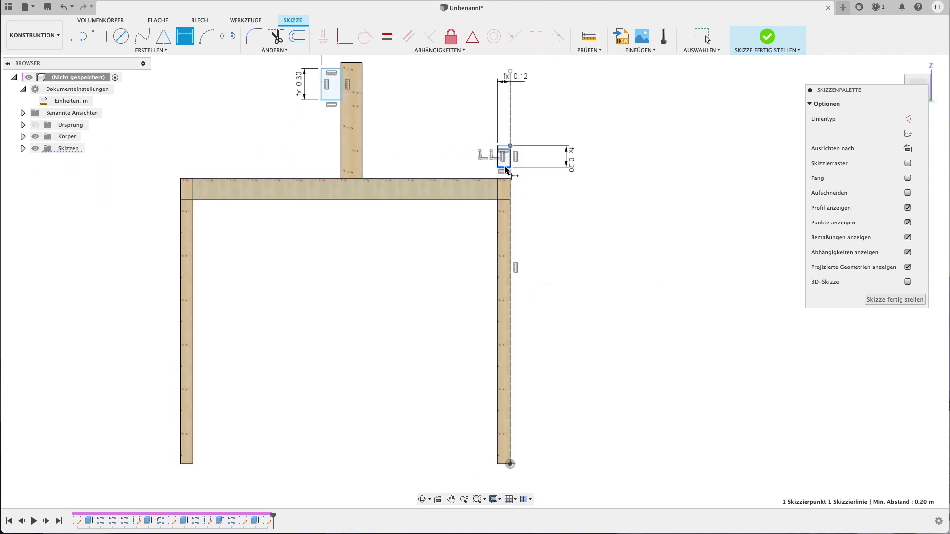
pyautogui.click(510, 462)
pyautogui.click(567, 450)
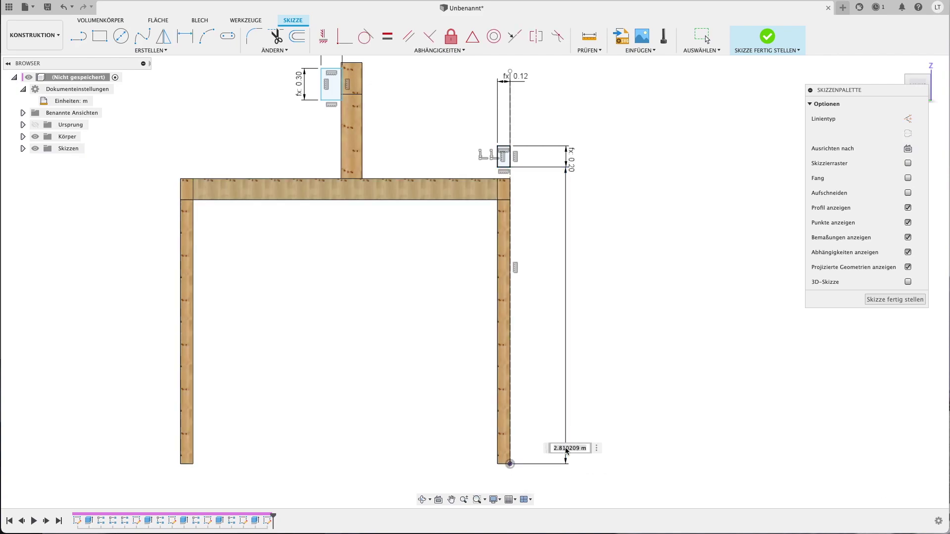
pyautogui.write('hoe')
pyautogui.press('Return')
pyautogui.write('au')
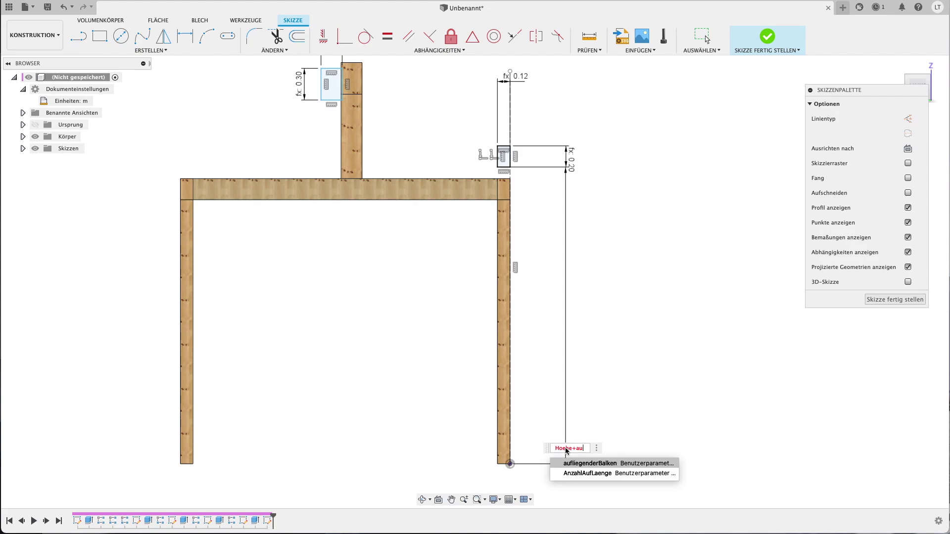
pyautogui.press('Return')
pyautogui.press('Return')
pyautogui.press('d')
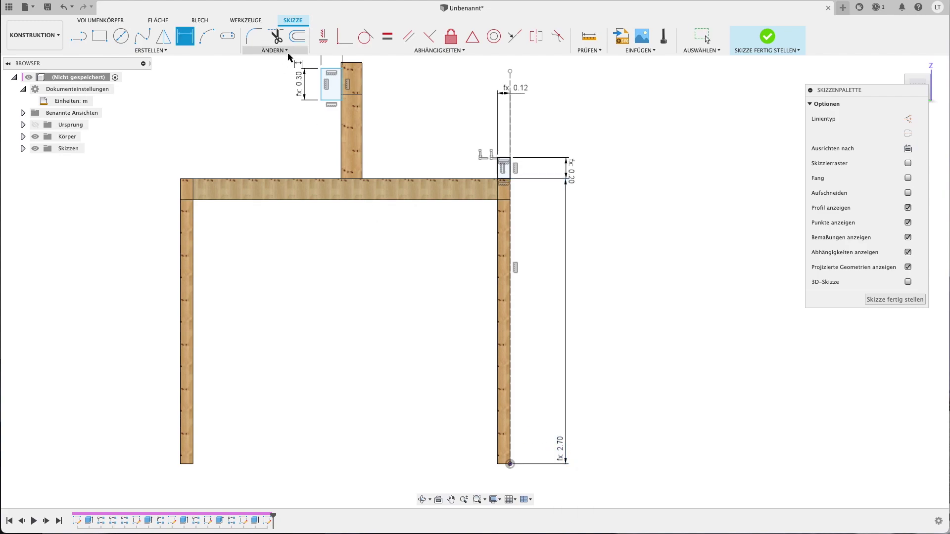
# Dimension the upper post's overall height as Hoehe+0.6+aufliegenderBalken, giving 3.50
pyautogui.scroll(-5, 269, 187)
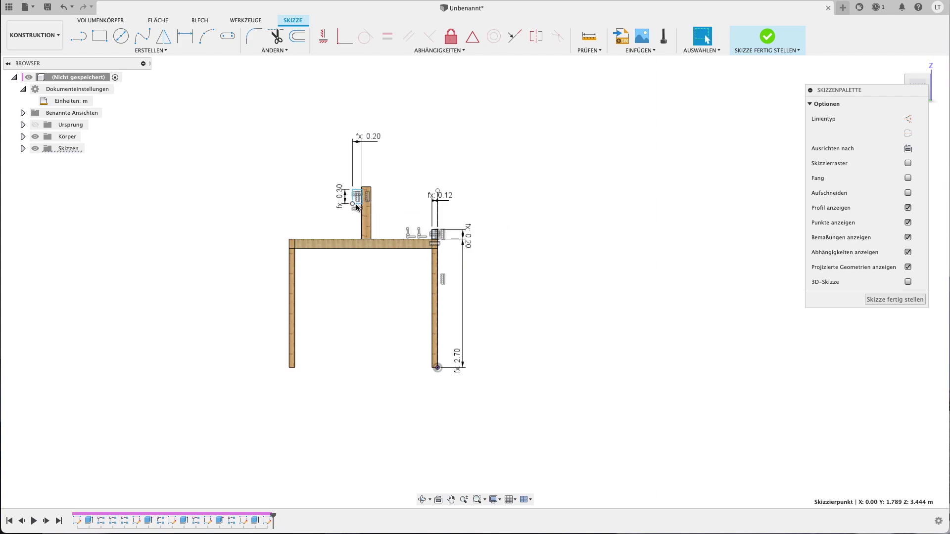
pyautogui.scroll(3, 356, 207)
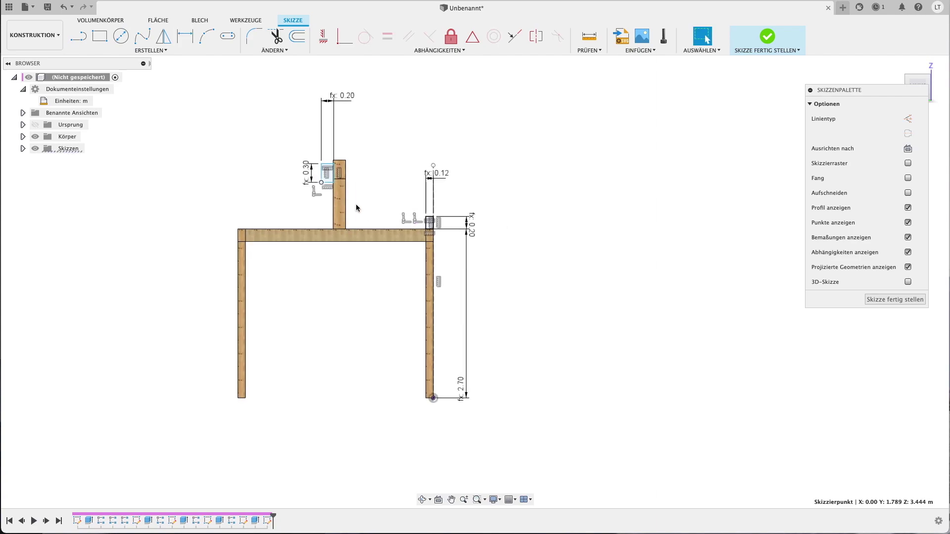
pyautogui.click(320, 177)
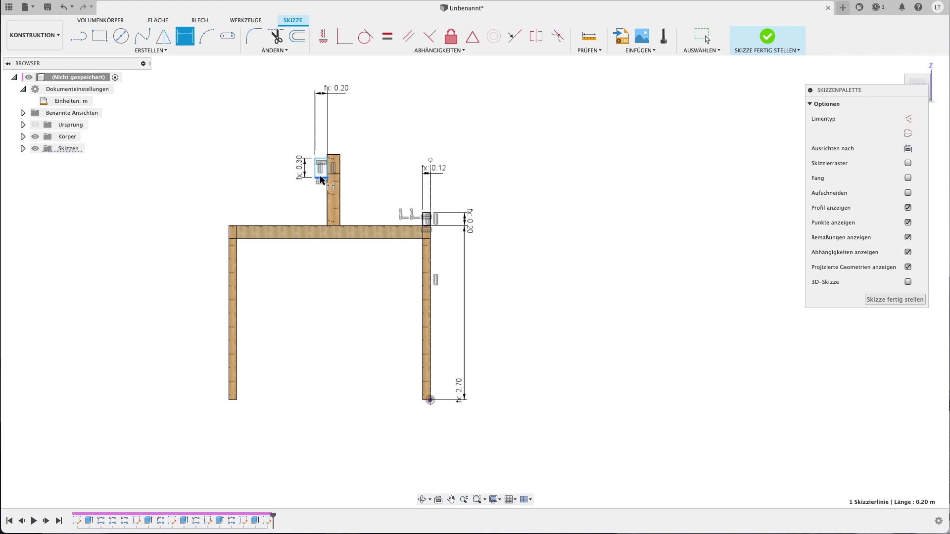
pyautogui.click(430, 400)
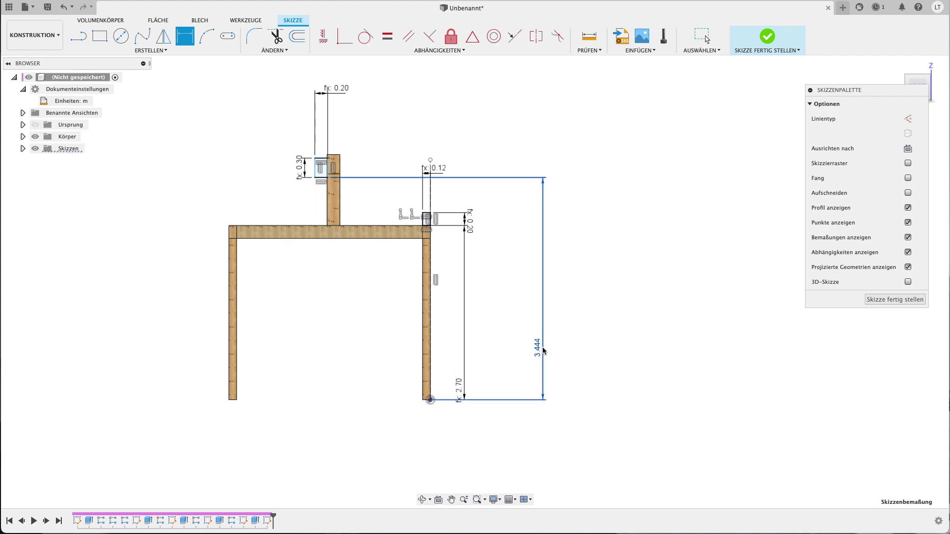
pyautogui.click(545, 347)
pyautogui.write('ho')
pyautogui.press('Return')
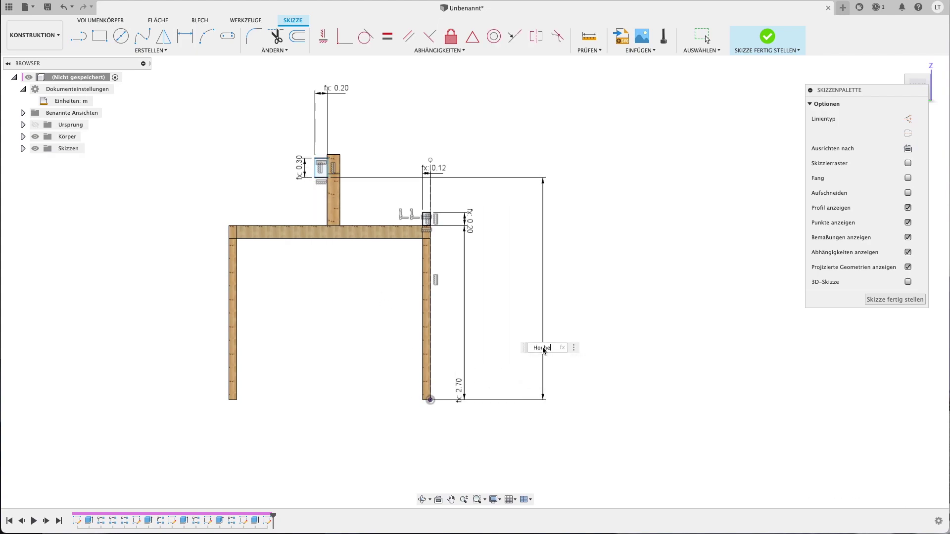
pyautogui.write('0.6')
pyautogui.press('Return')
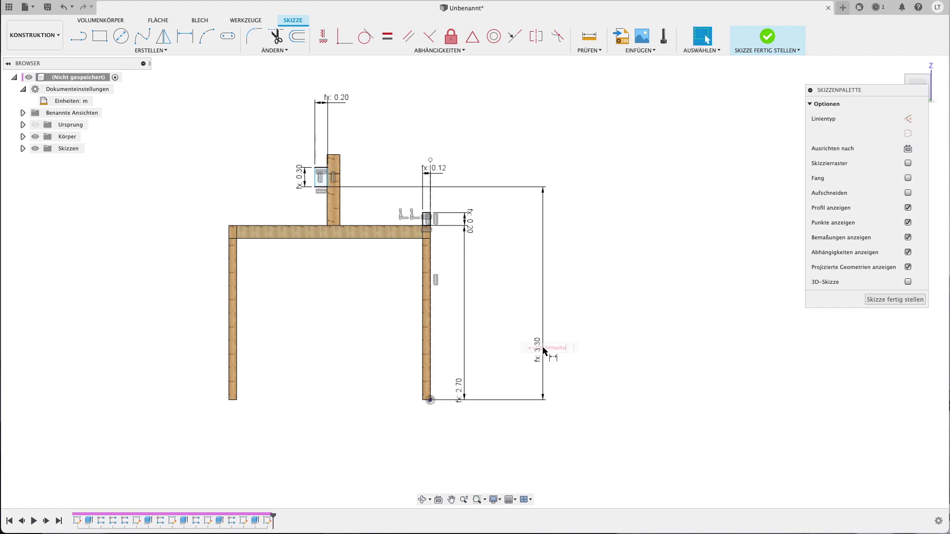
pyautogui.press('Escape')
pyautogui.doubleClick(536, 349)
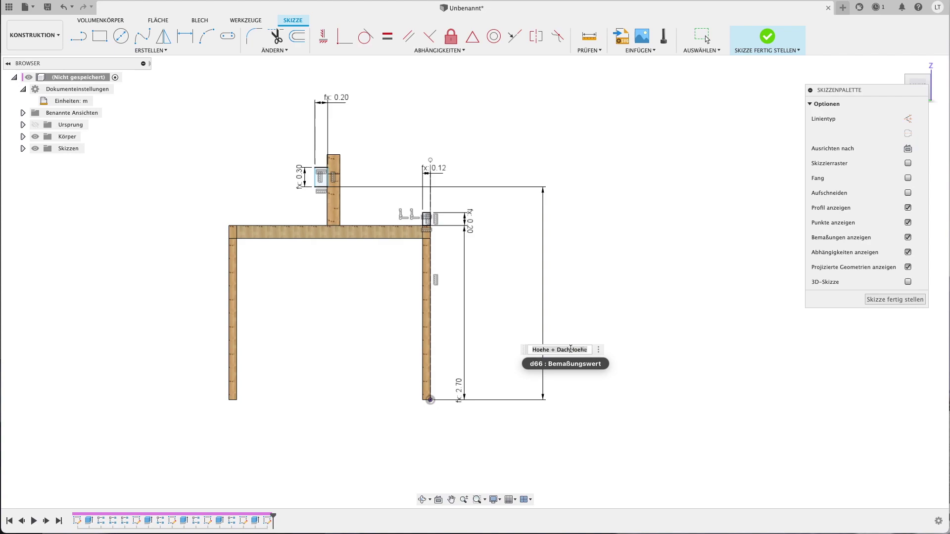
pyautogui.press('Right')
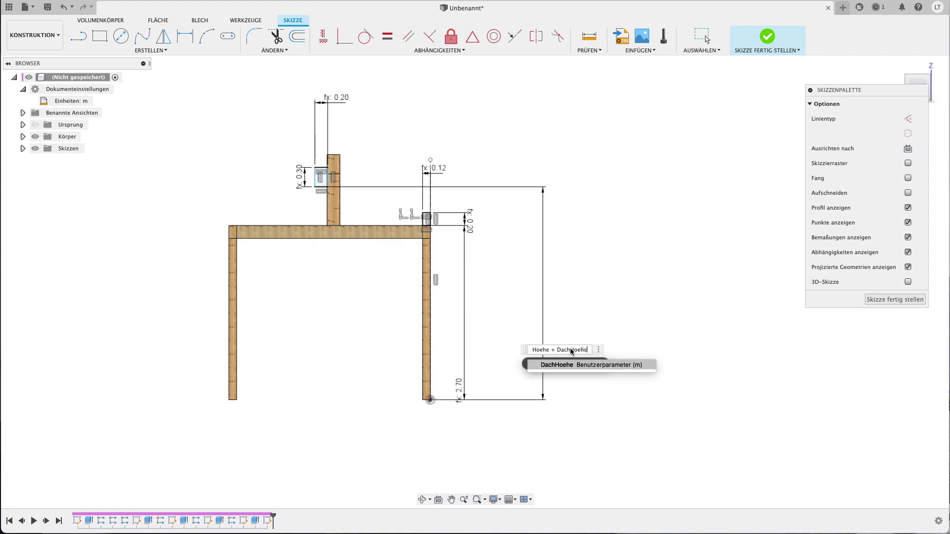
pyautogui.write('+au')
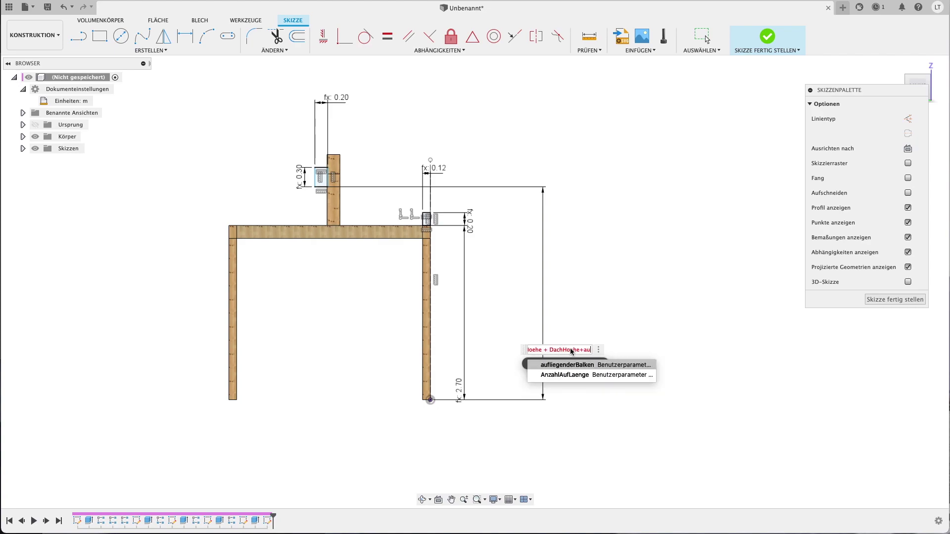
pyautogui.press('Return')
pyautogui.press('Return')
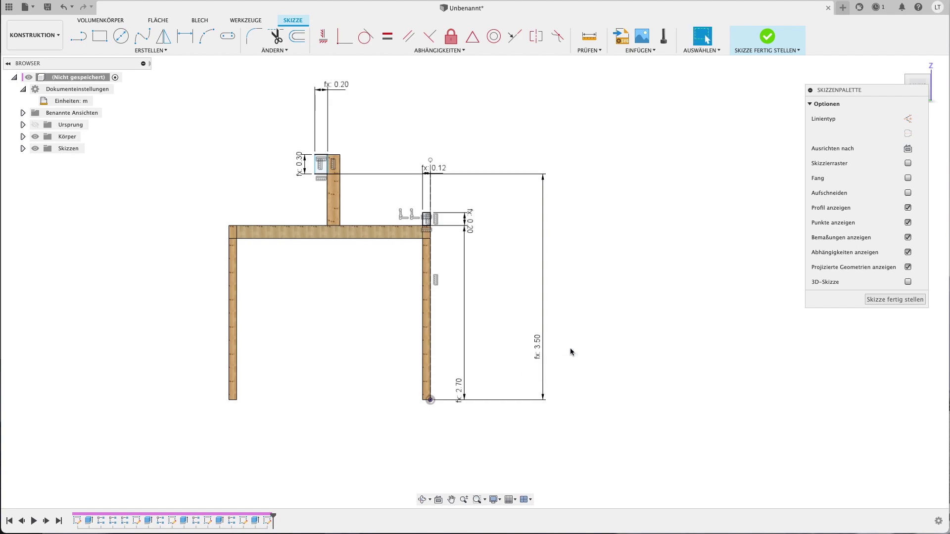
# Set the upper post 1.40 horizontally from the right post using Breite and aufliegenderBalken
pyautogui.press('d')
pyautogui.click(331, 161)
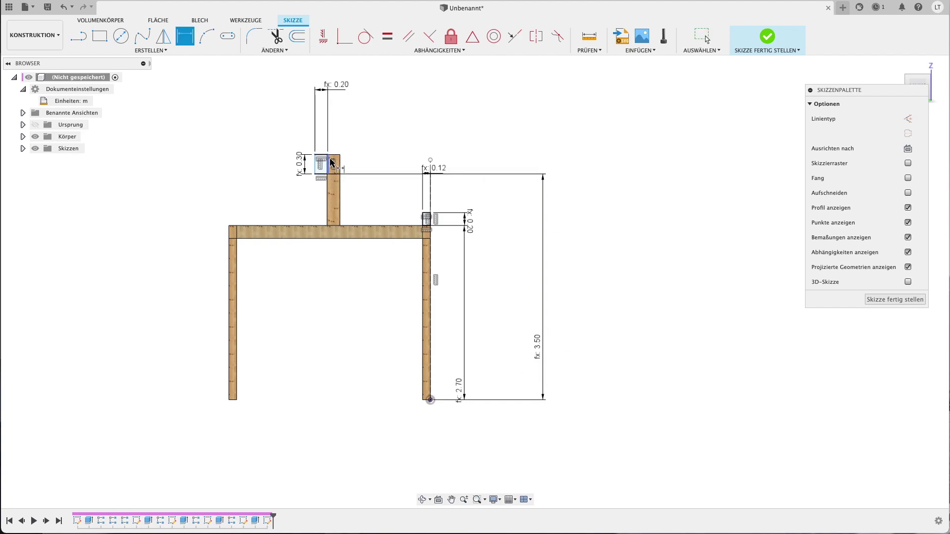
pyautogui.click(428, 391)
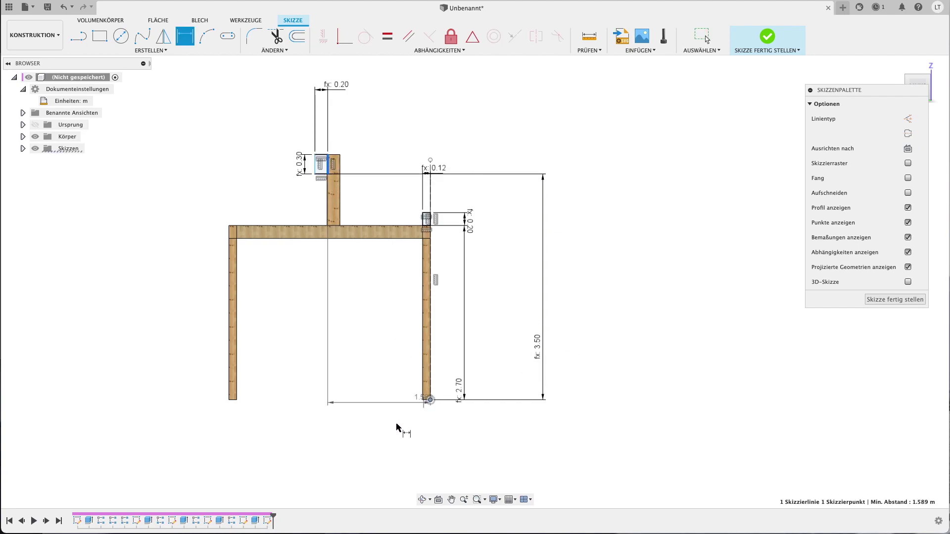
pyautogui.click(363, 451)
pyautogui.write('brei')
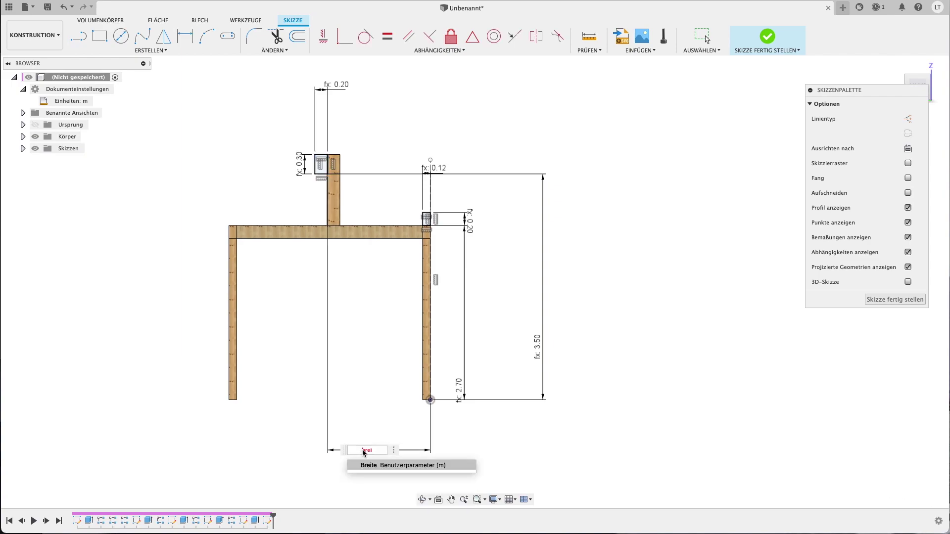
pyautogui.press('Return')
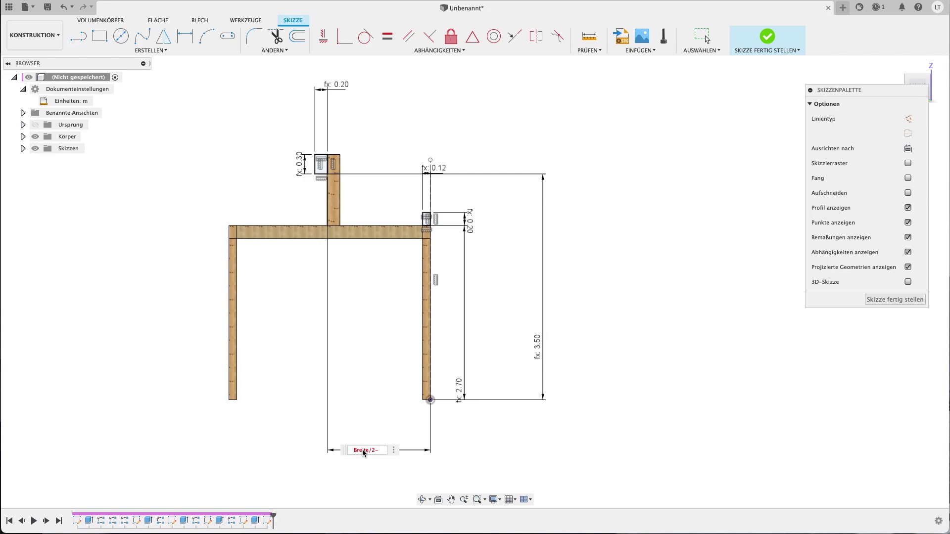
pyautogui.write('a')
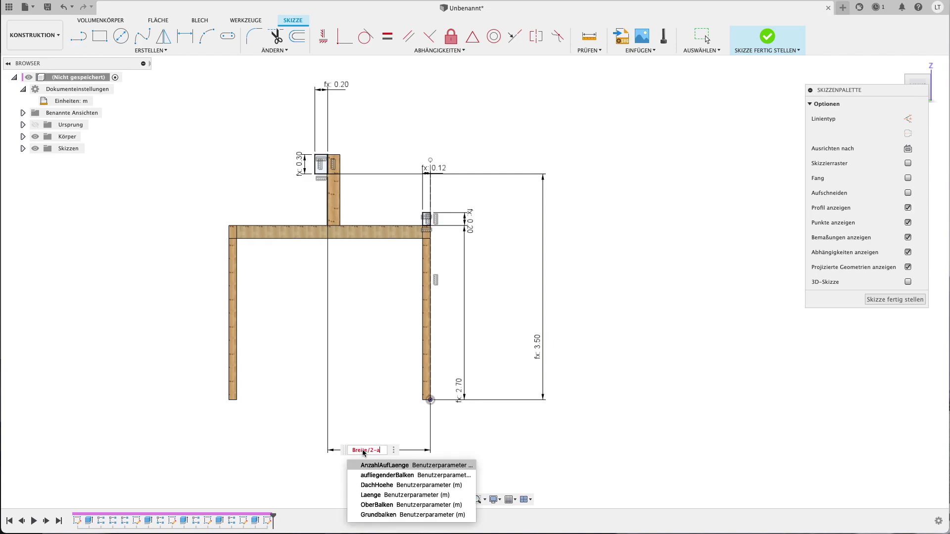
pyautogui.write('uf')
pyautogui.press('Return')
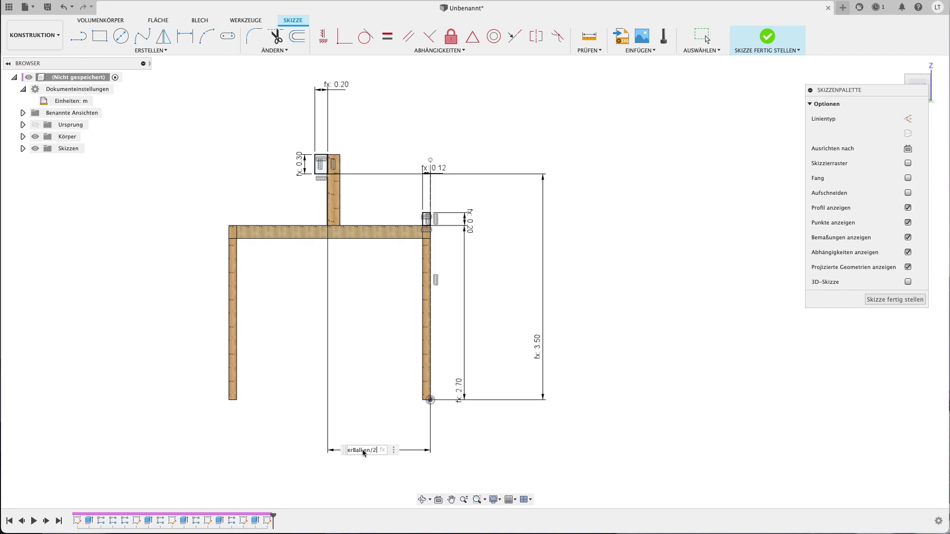
pyautogui.press('Return')
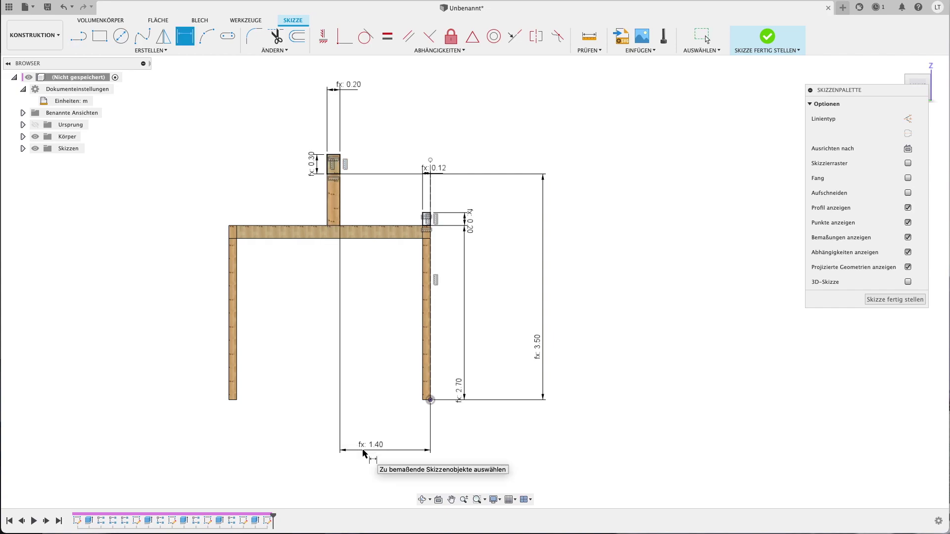
pyautogui.press('Escape')
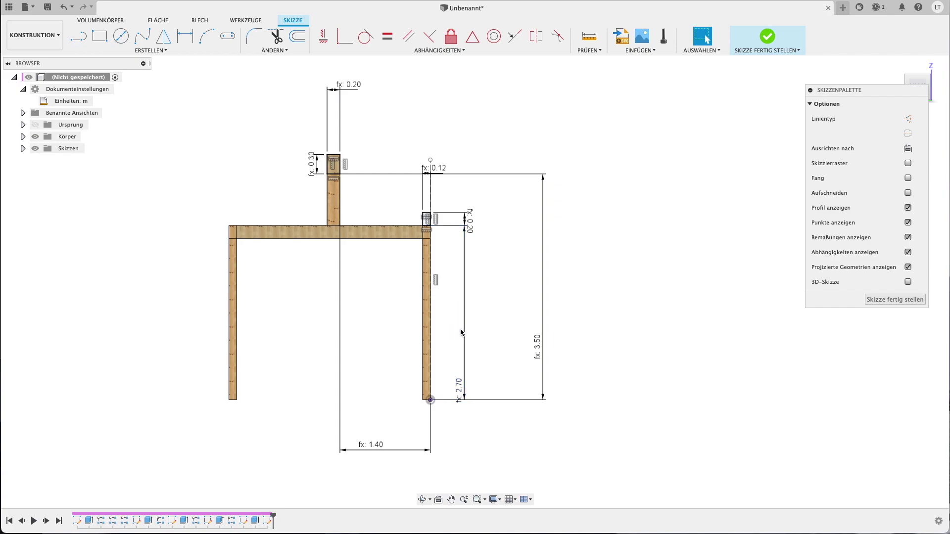
# Change the 2.70 dimension to Hoehe alone, making it 2.50
pyautogui.doubleClick(464, 327)
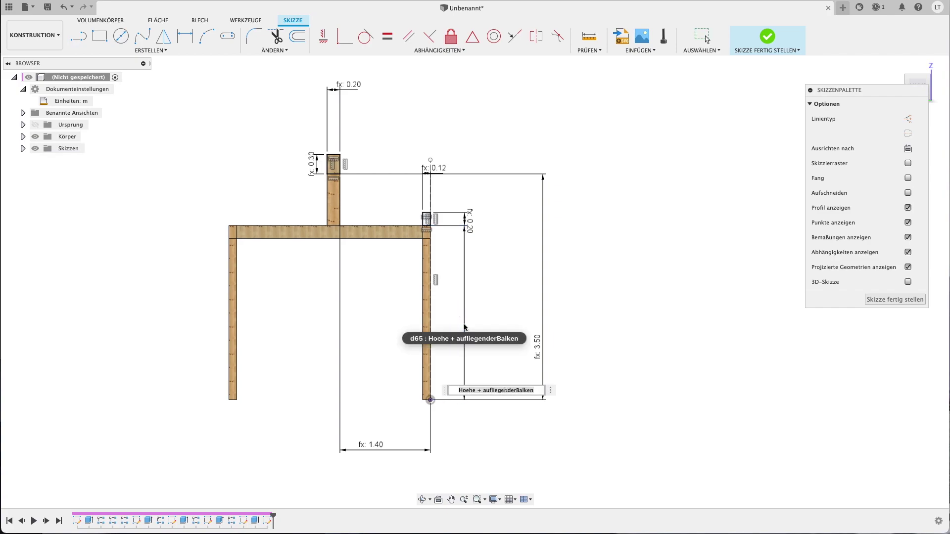
pyautogui.moveTo(537, 389); pyautogui.dragTo(478, 390)
pyautogui.press('BackSpace')
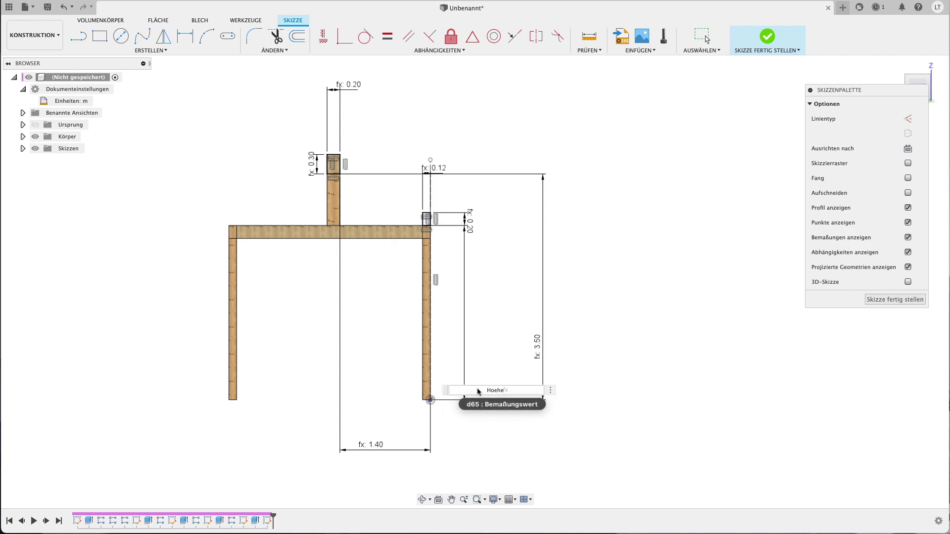
pyautogui.press('Return')
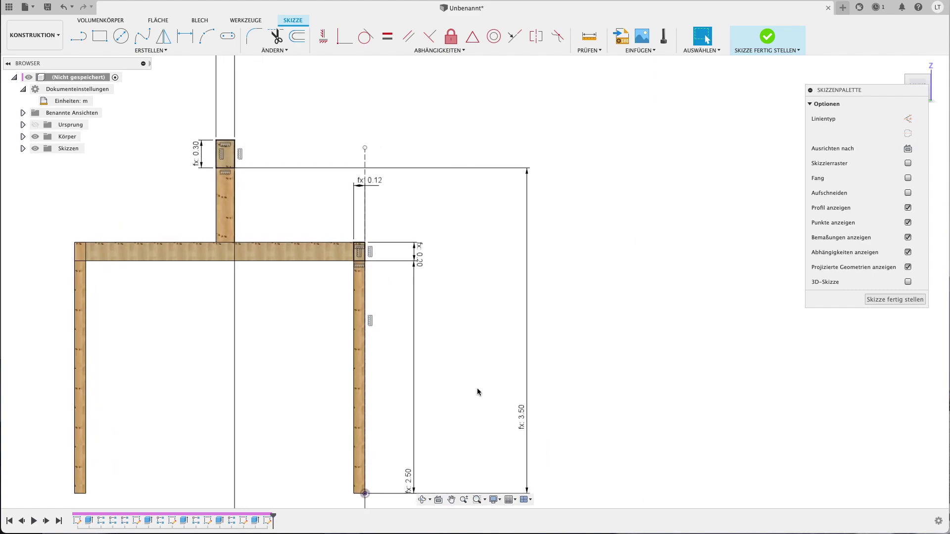
pyautogui.press('l')
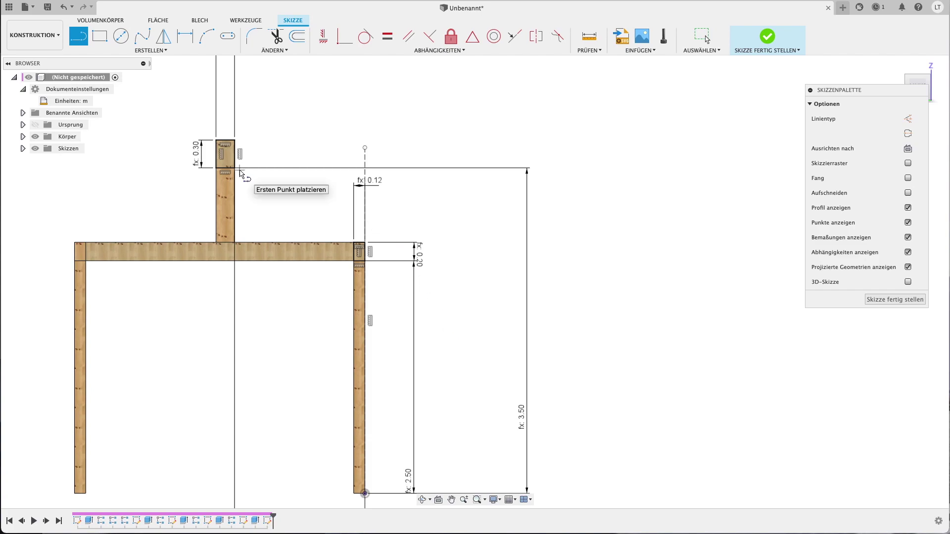
# Draw the diagonal from the post corner to the beam corner and a 0.12 vertical riser
pyautogui.click(235, 169)
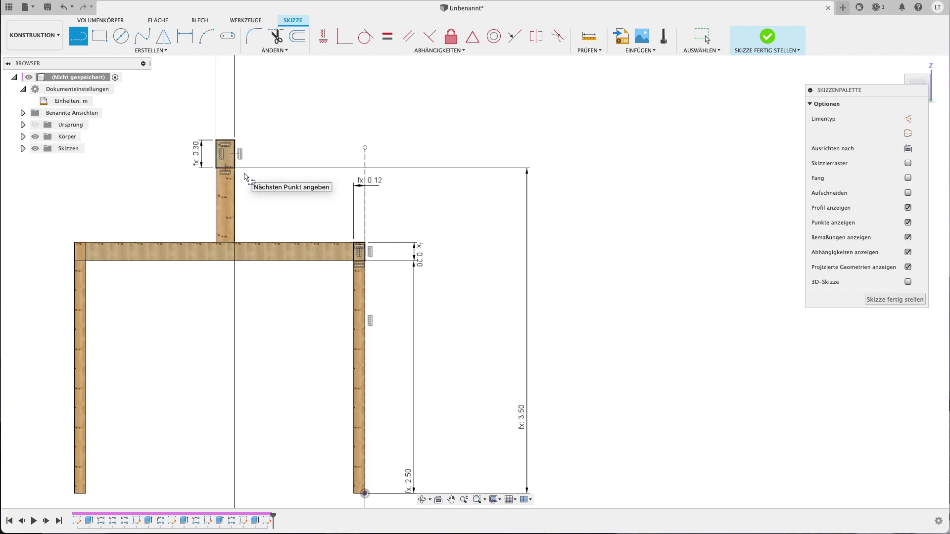
pyautogui.doubleClick(354, 243)
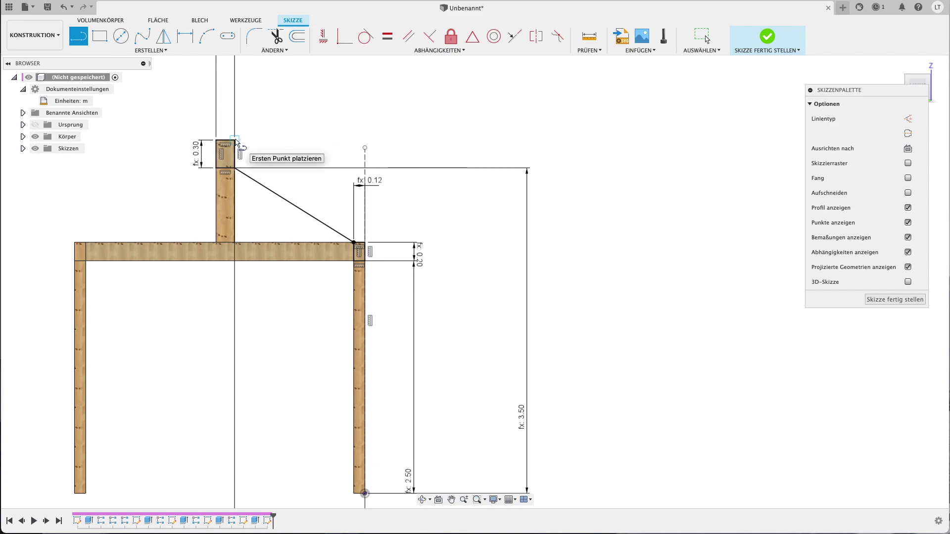
pyautogui.click(224, 141)
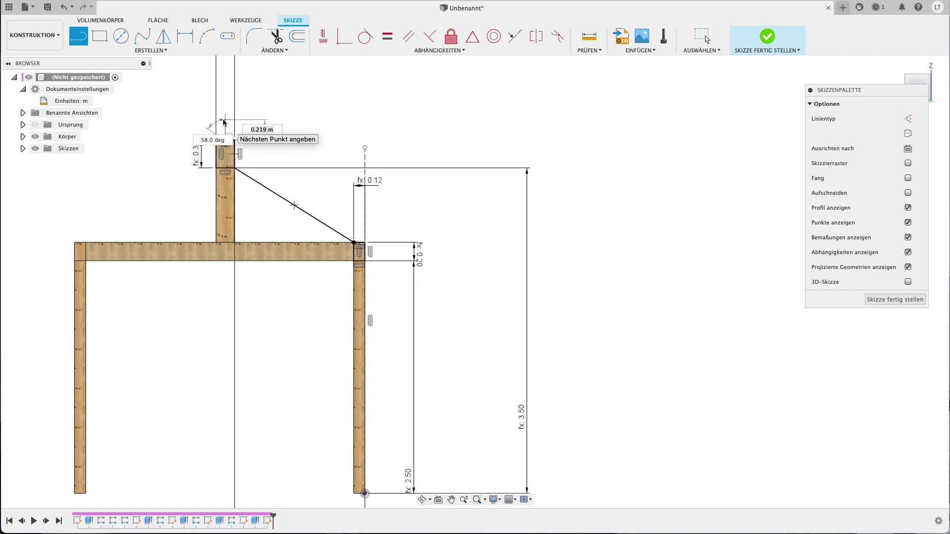
pyautogui.write('0.12')
pyautogui.press('Return')
pyautogui.press('Escape')
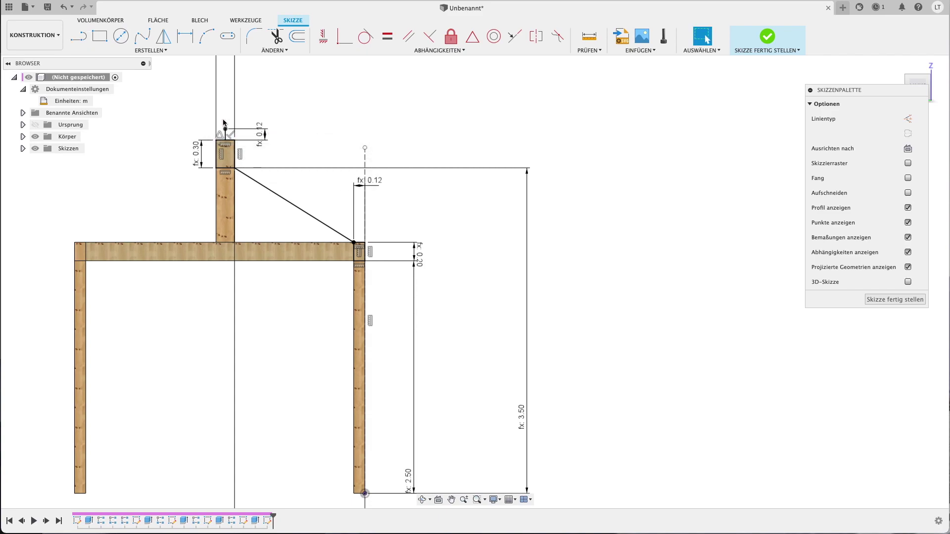
# Draw the long upper rafter line from the riser top, parallel to the diagonal
pyautogui.press('l')
pyautogui.click(225, 129)
pyautogui.click(508, 305)
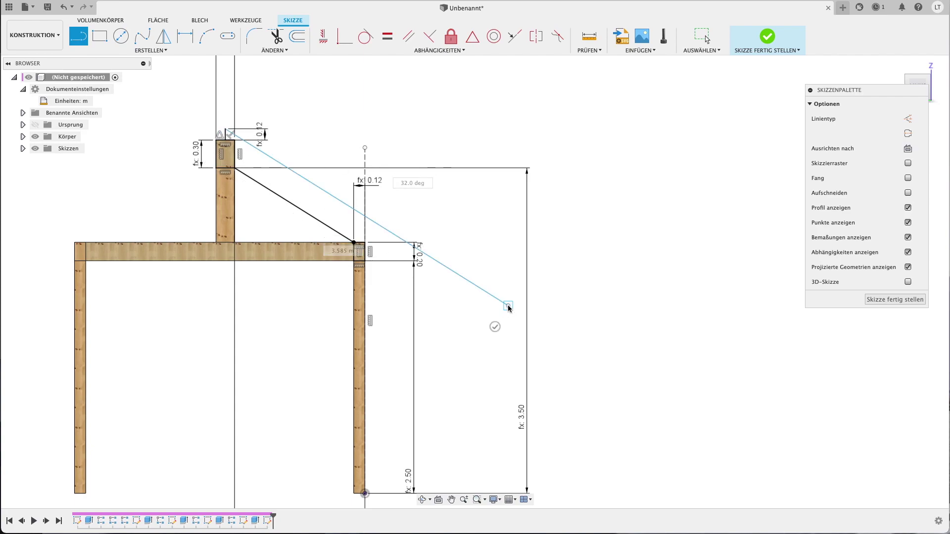
pyautogui.press('Escape')
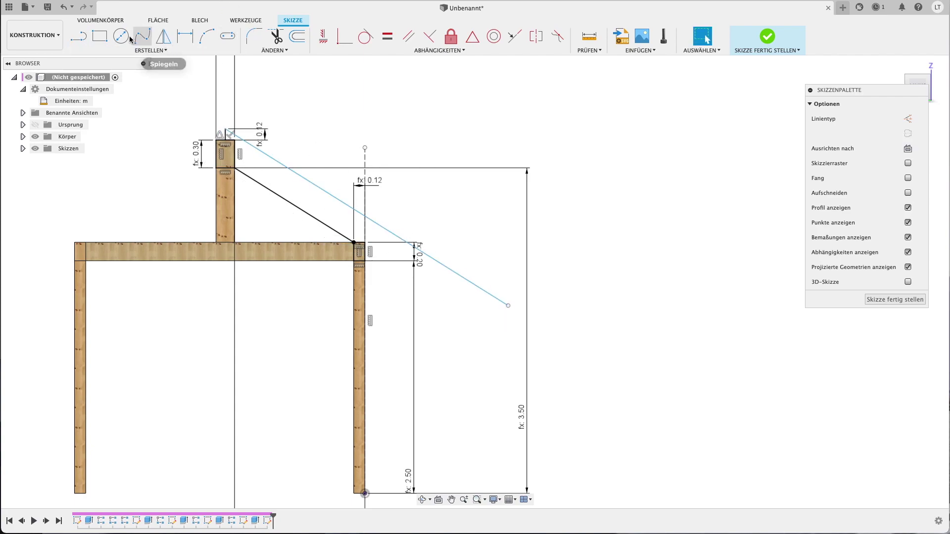
pyautogui.click(409, 36)
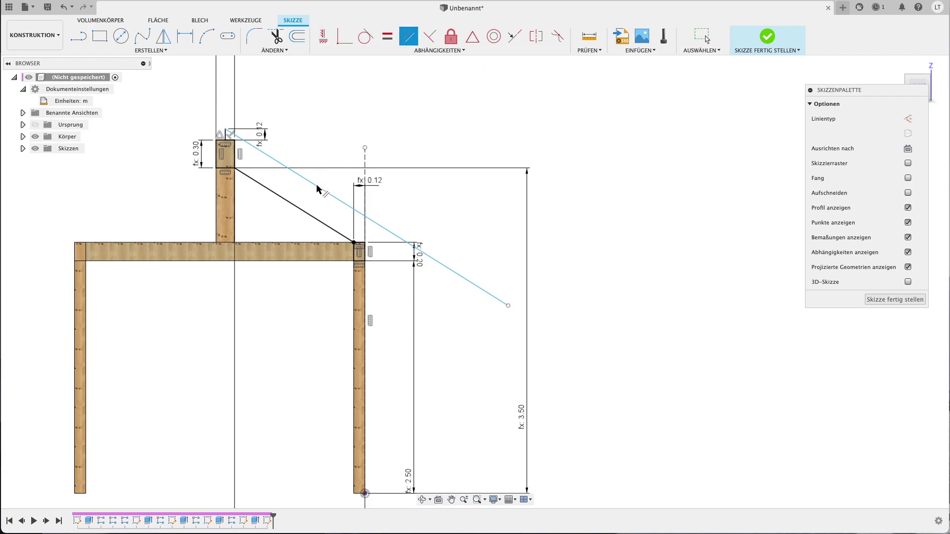
pyautogui.click(319, 220)
pyautogui.click(336, 199)
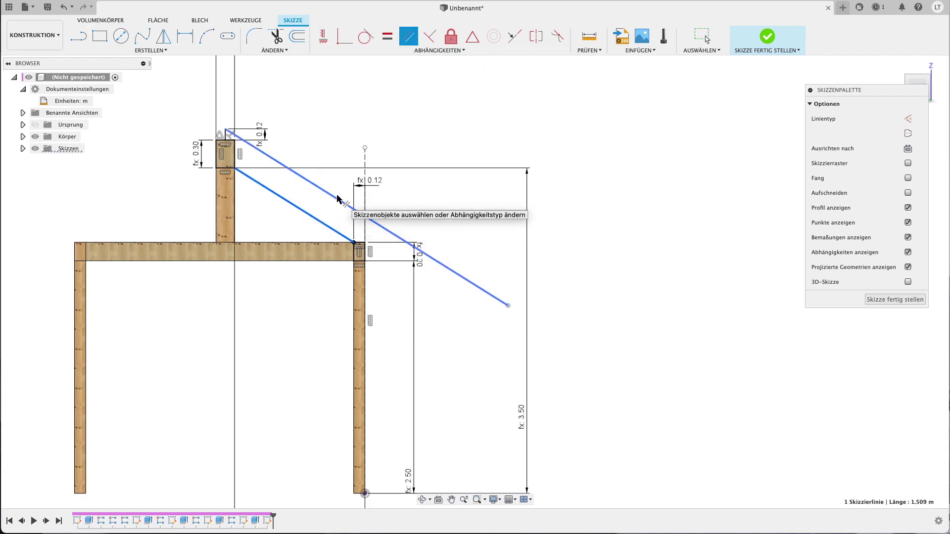
pyautogui.press('Escape')
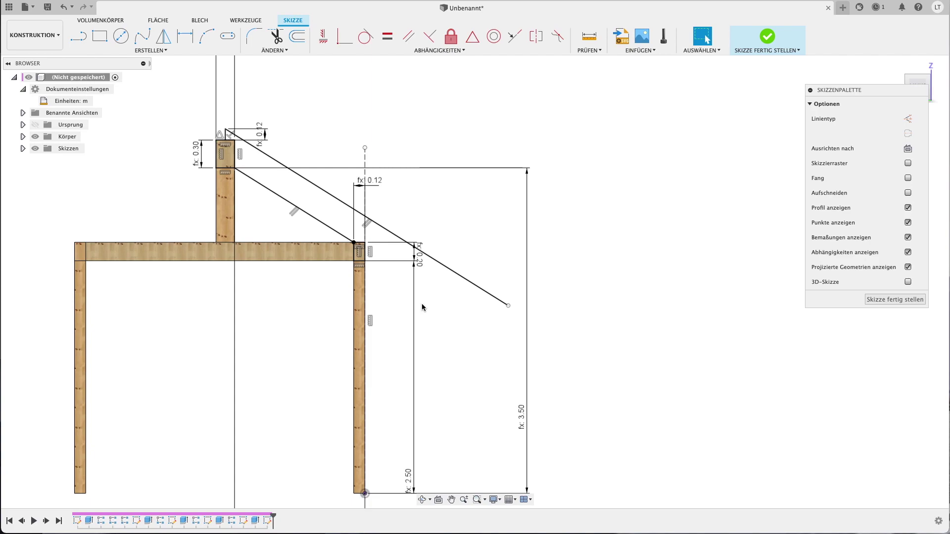
# Add the lower sloped rafter line from the beam corner and a vertical end line crossing both
pyautogui.press('l')
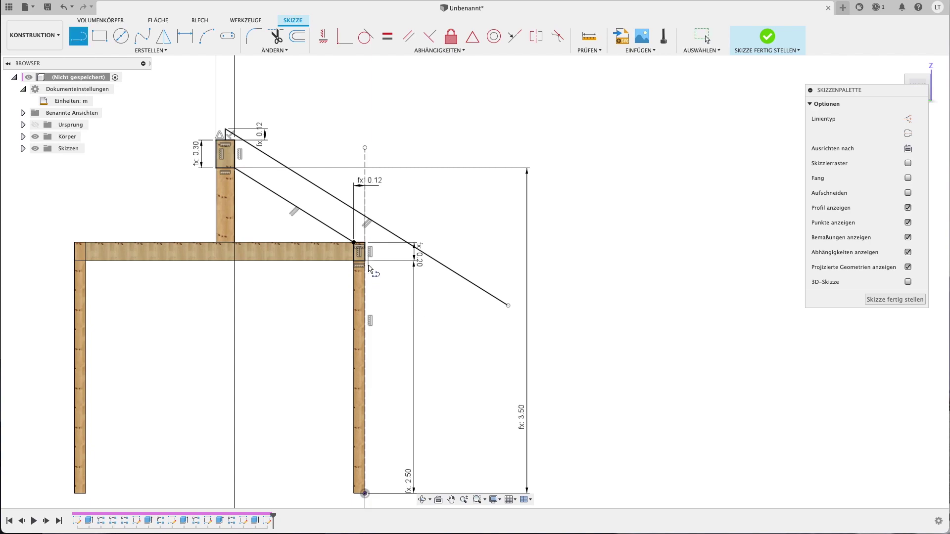
pyautogui.click(366, 262)
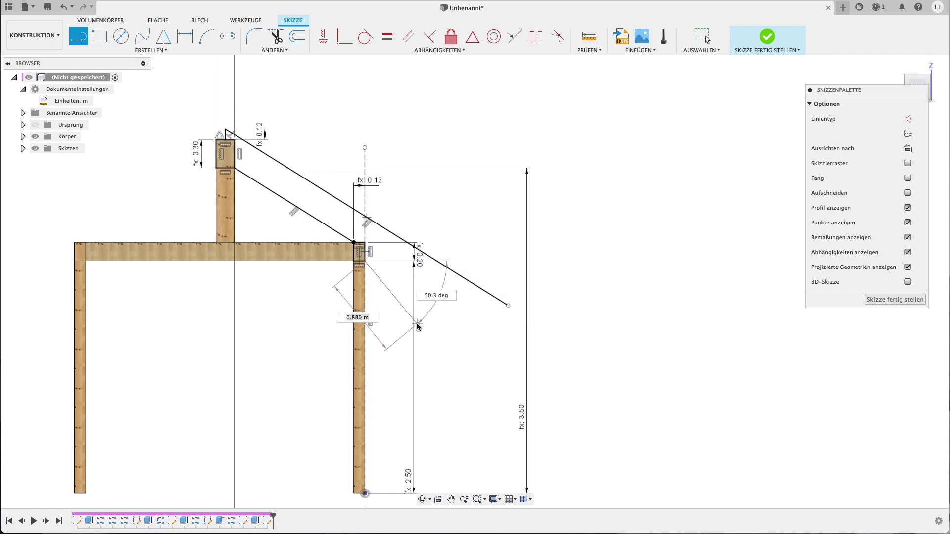
pyautogui.press('Escape')
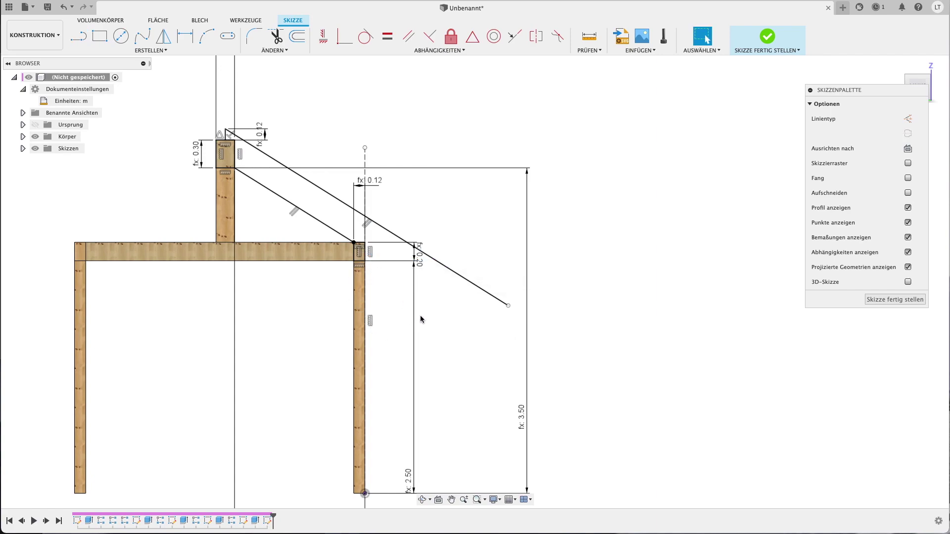
pyautogui.press('l')
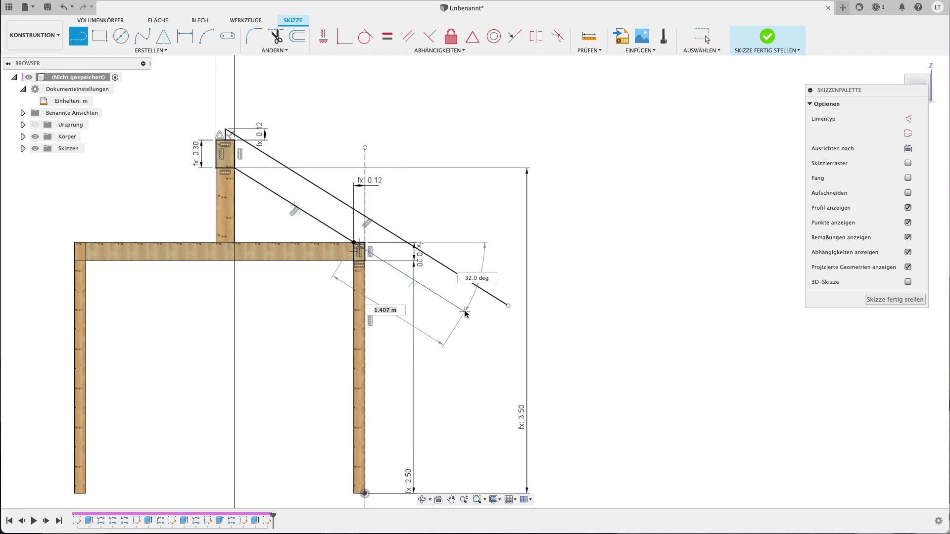
pyautogui.click(465, 312)
pyautogui.press('Escape')
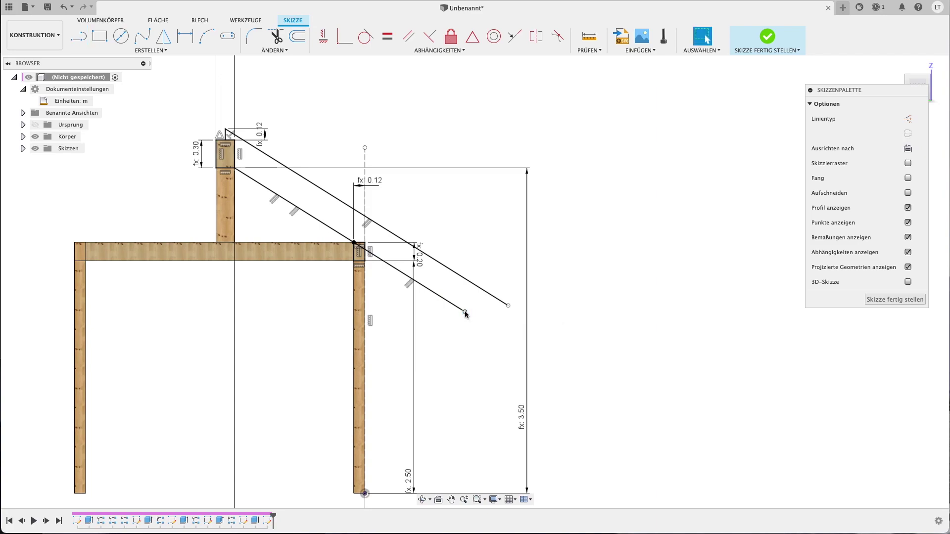
pyautogui.press('l')
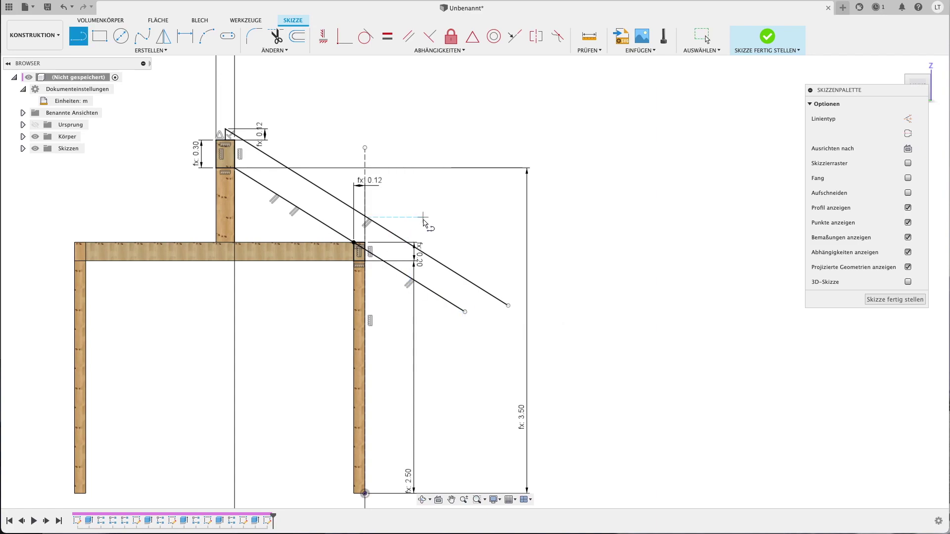
pyautogui.click(421, 217)
pyautogui.click(421, 334)
pyautogui.press('Escape')
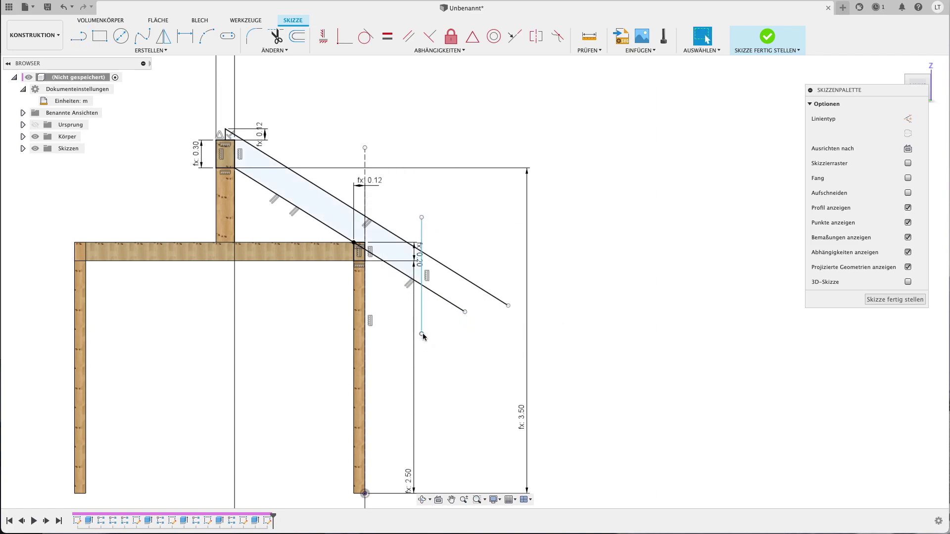
# Dimension the vertical end line 0.609 from the right post's centre line, then open Change Parameters
pyautogui.press('d')
pyautogui.click(421, 317)
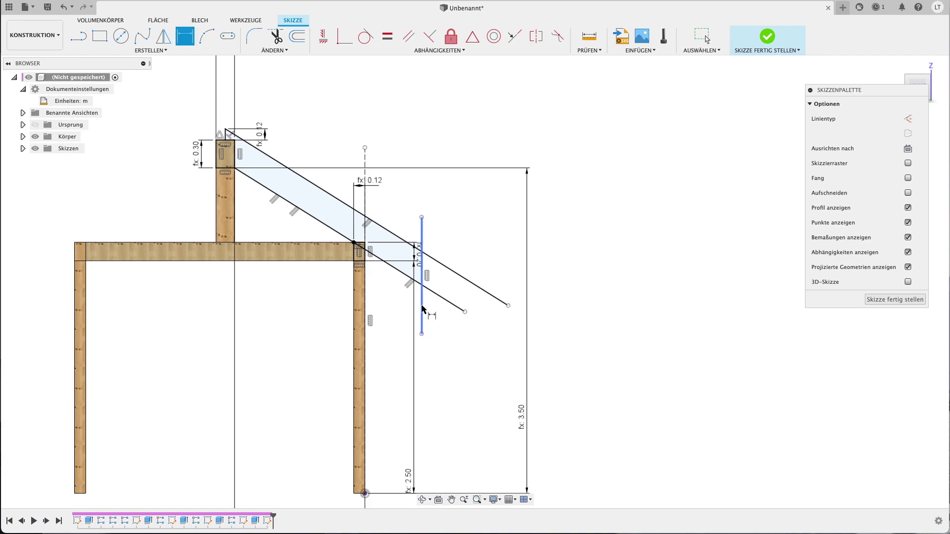
pyautogui.click(366, 308)
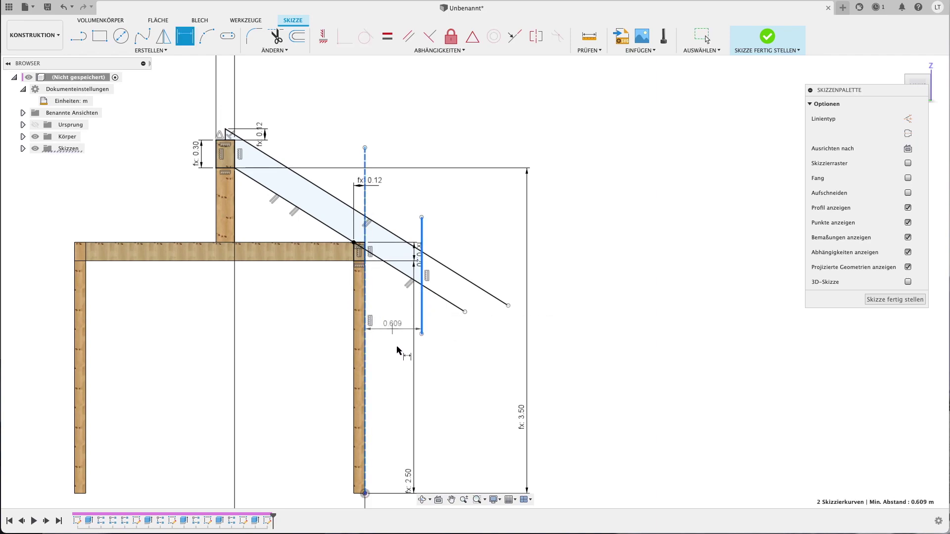
pyautogui.click(397, 355)
pyautogui.write('0.609')
pyautogui.press('Return')
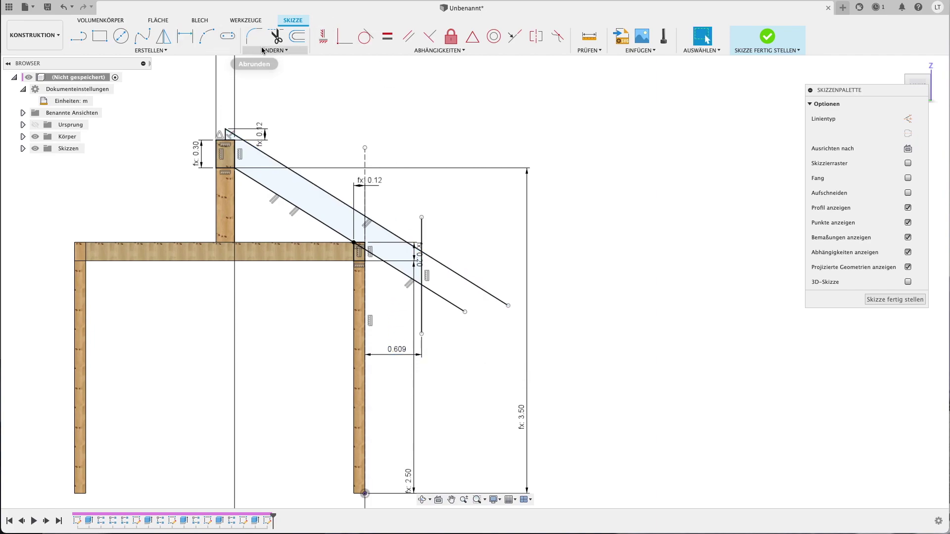
pyautogui.click(273, 50)
pyautogui.click(260, 145)
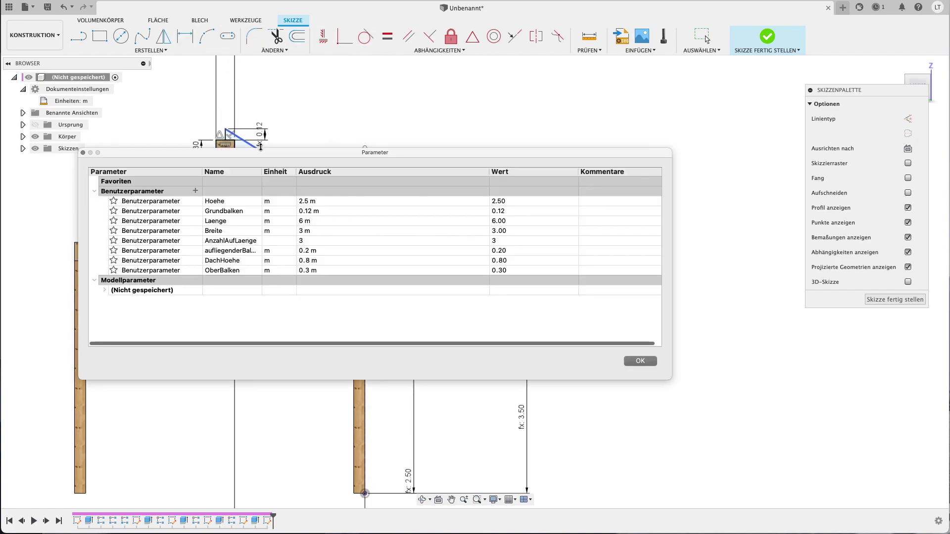
# Add a user parameter Überhang with expression 0,8 m
pyautogui.click(195, 191)
pyautogui.write('Ü')
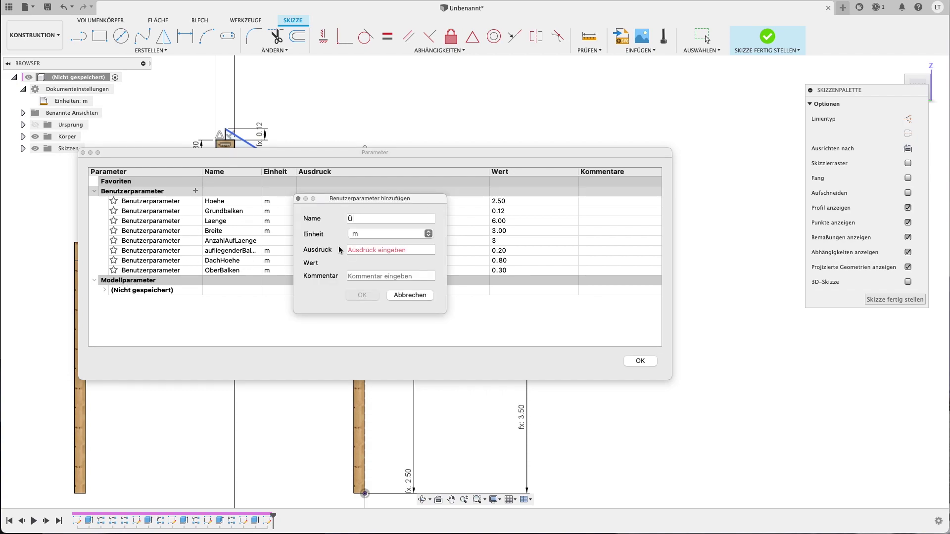
pyautogui.write('g')
pyautogui.press('Tab')
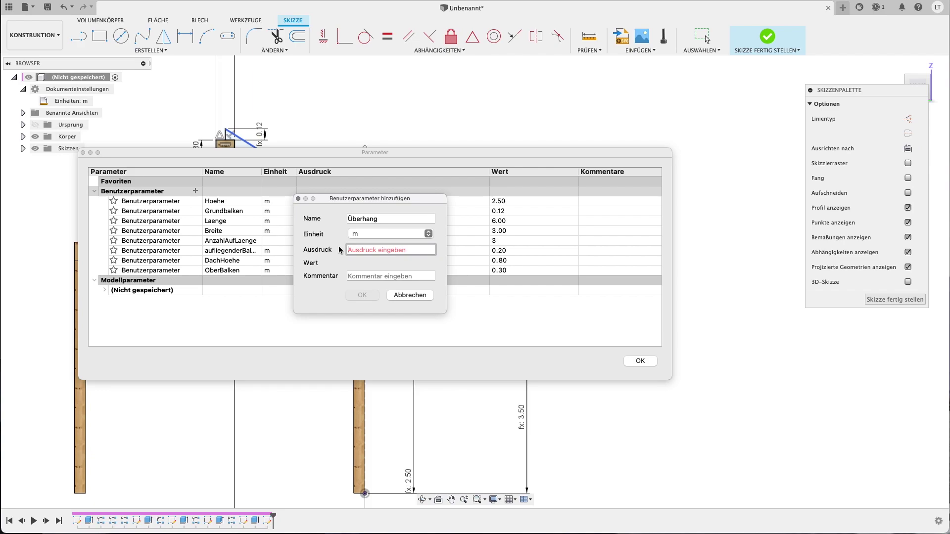
pyautogui.write('0,8')
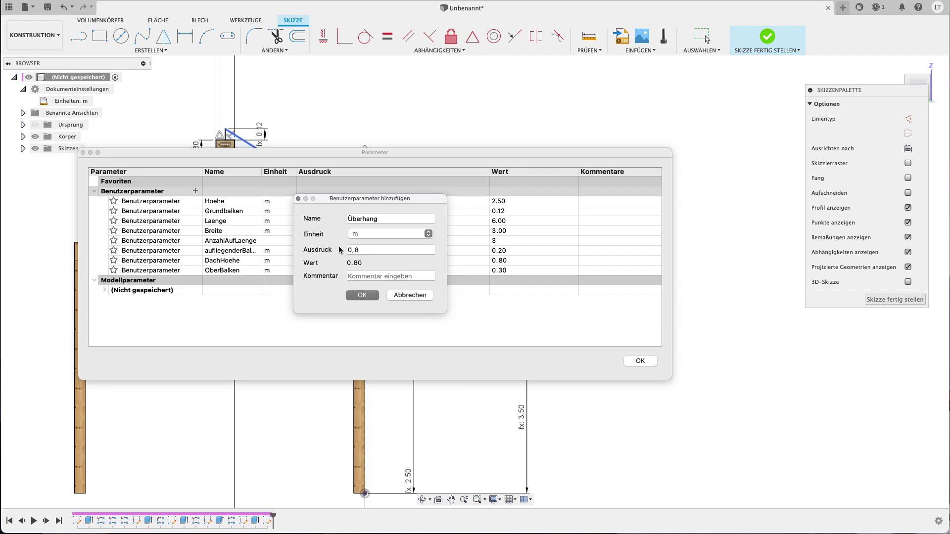
pyautogui.press('Return')
pyautogui.press('Return')
# Close the parameter table and clear the 0.609 end-line dimension value
pyautogui.press('d')
pyautogui.click(398, 360)
pyautogui.press('BackSpace')
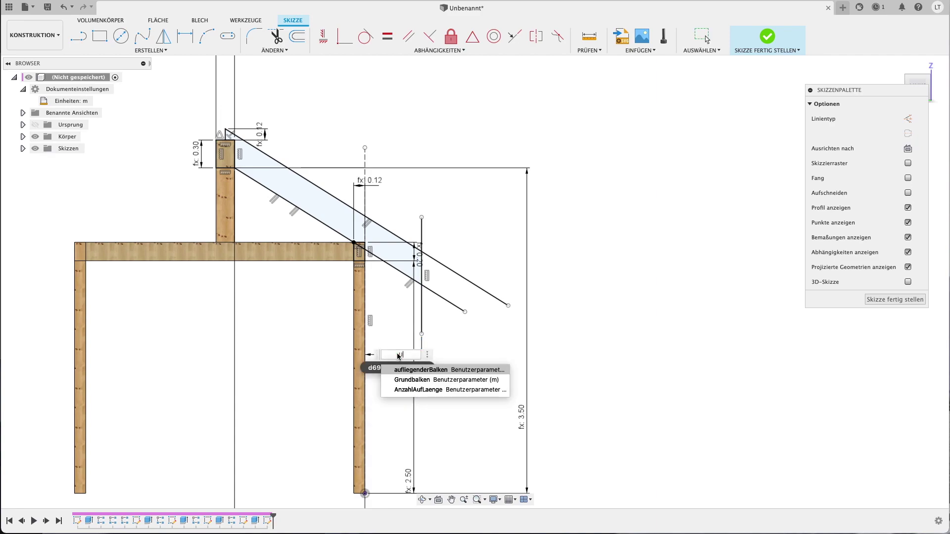
# Drive the end-line distance with the Überhang parameter
pyautogui.write('Da')
pyautogui.press('BackSpace')
pyautogui.press('BackSpace')
pyautogui.press('BackSpace')
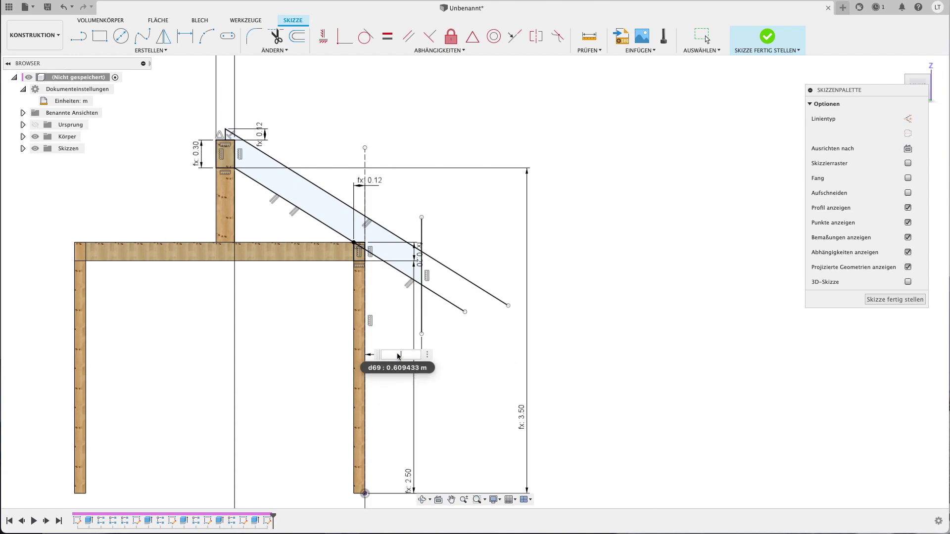
pyautogui.write('Ueb')
pyautogui.press('Return')
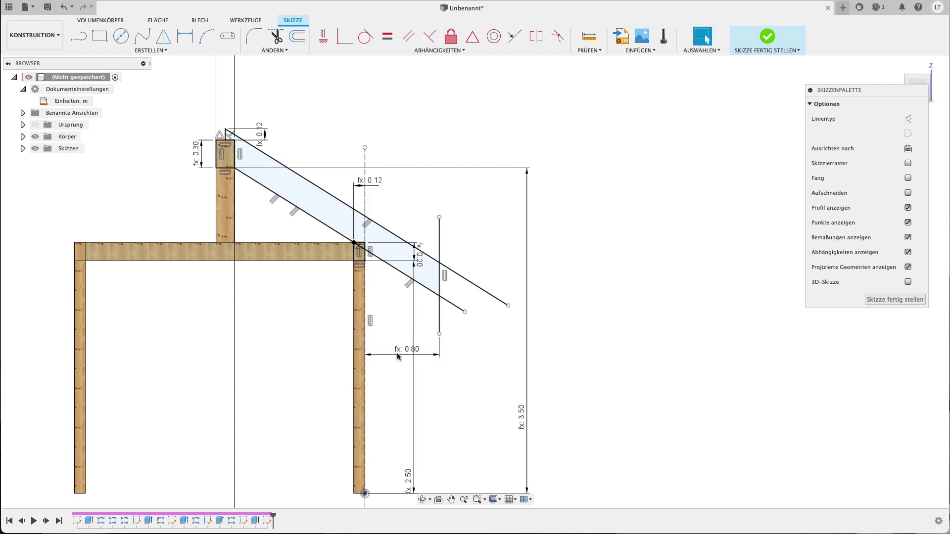
# Trim the vertical end line between the two rafter lines and finish the sketch
pyautogui.press('t')
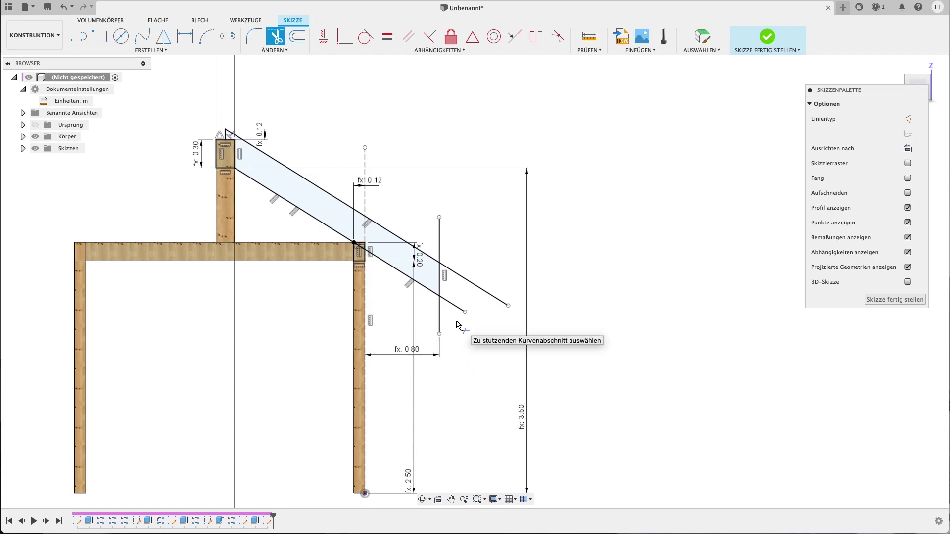
pyautogui.press('Escape')
pyautogui.moveTo(439, 217); pyautogui.dragTo(439, 262)
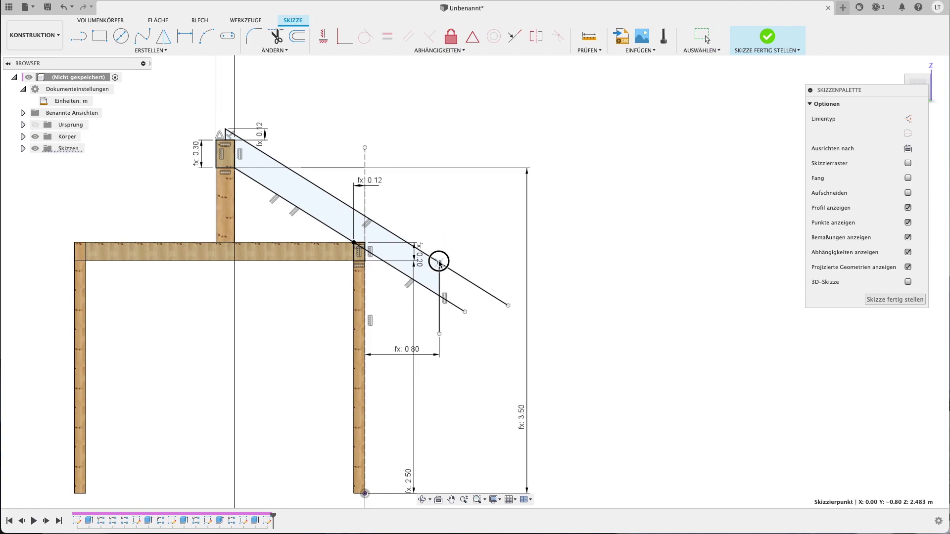
pyautogui.moveTo(439, 334); pyautogui.dragTo(439, 296)
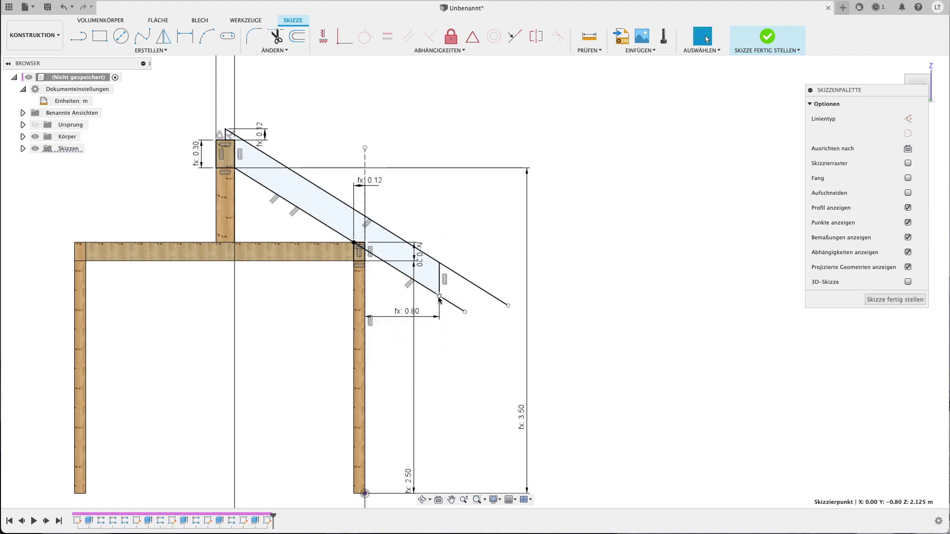
pyautogui.click(458, 345)
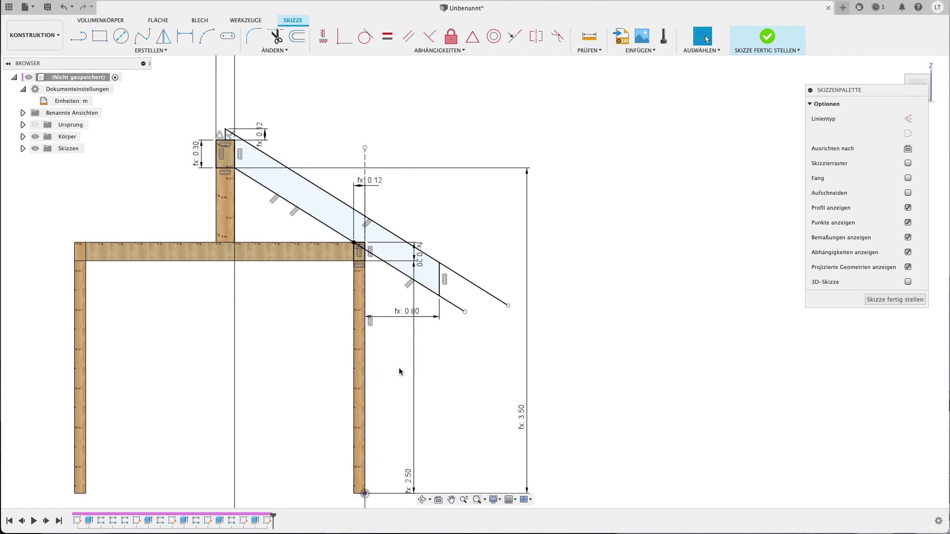
pyautogui.click(893, 297)
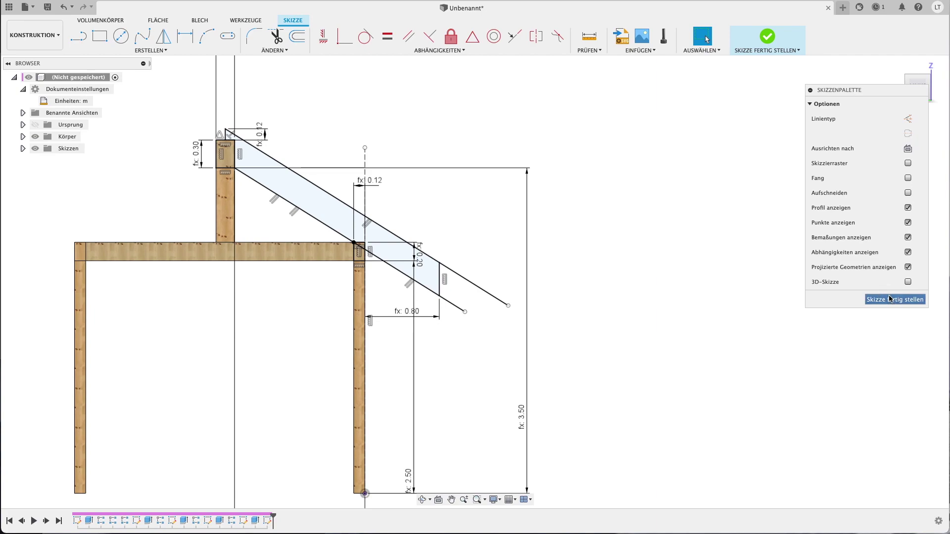
# Extrude the rafter profile -Grundbalken deep as a new body
pyautogui.press('e')
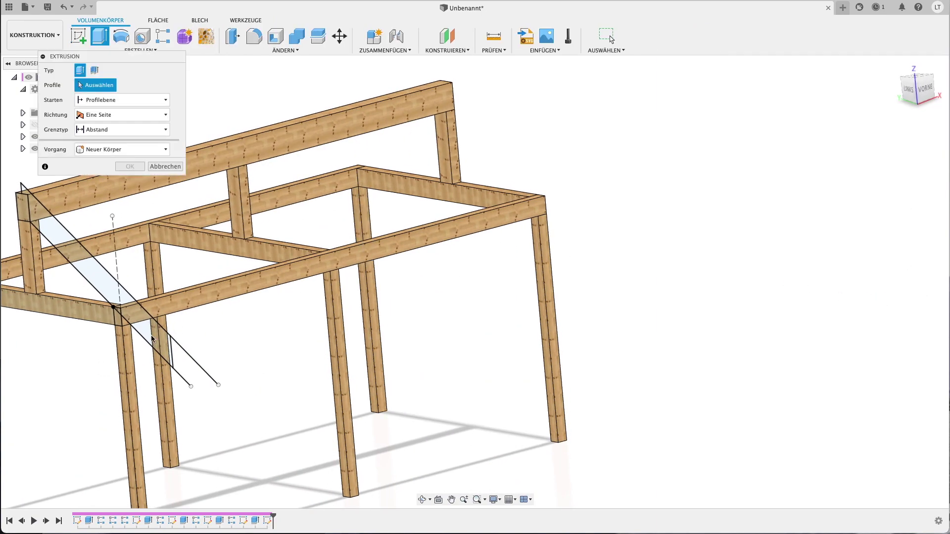
pyautogui.click(128, 312)
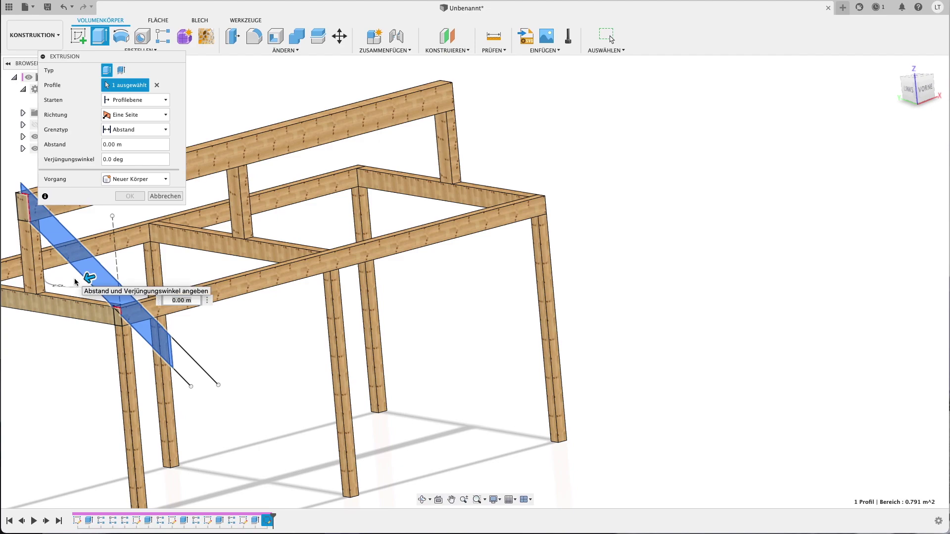
pyautogui.write('-Grundbalken')
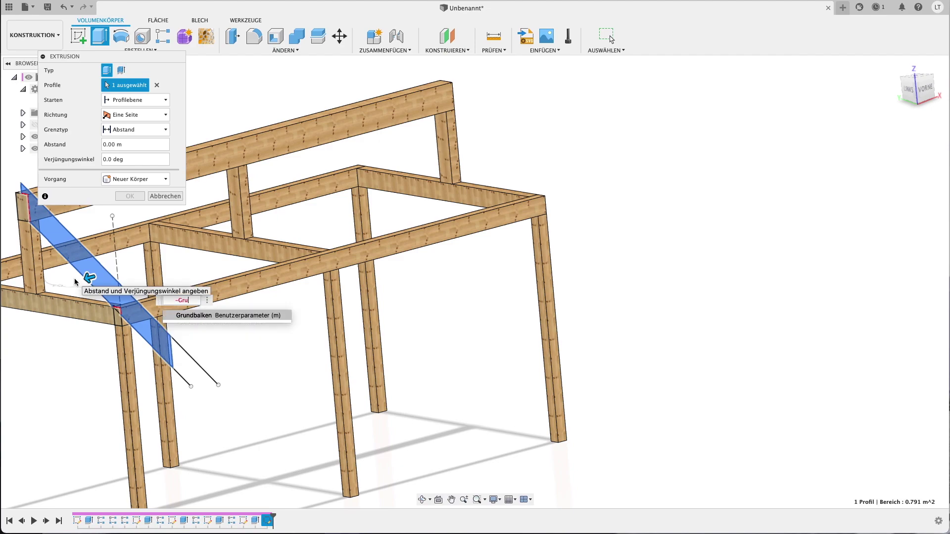
pyautogui.press('Return')
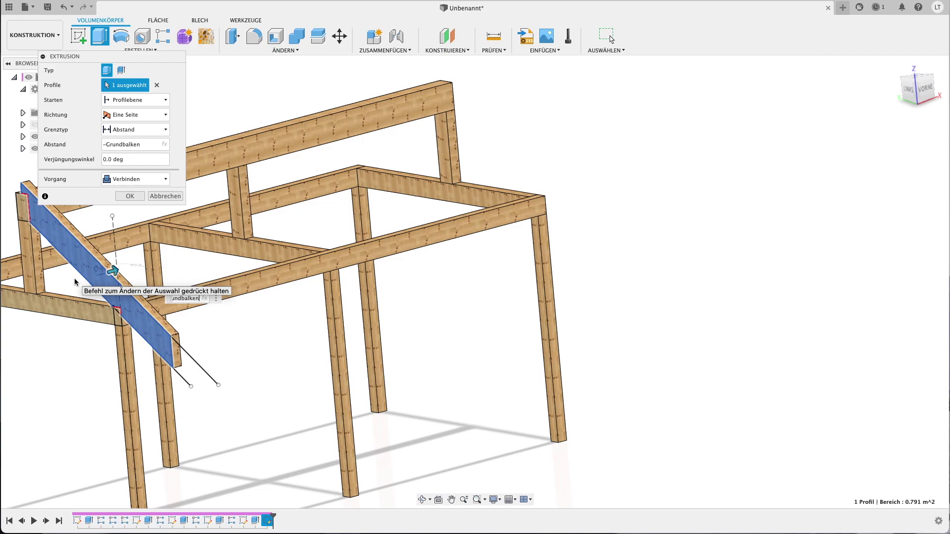
pyautogui.click(132, 179)
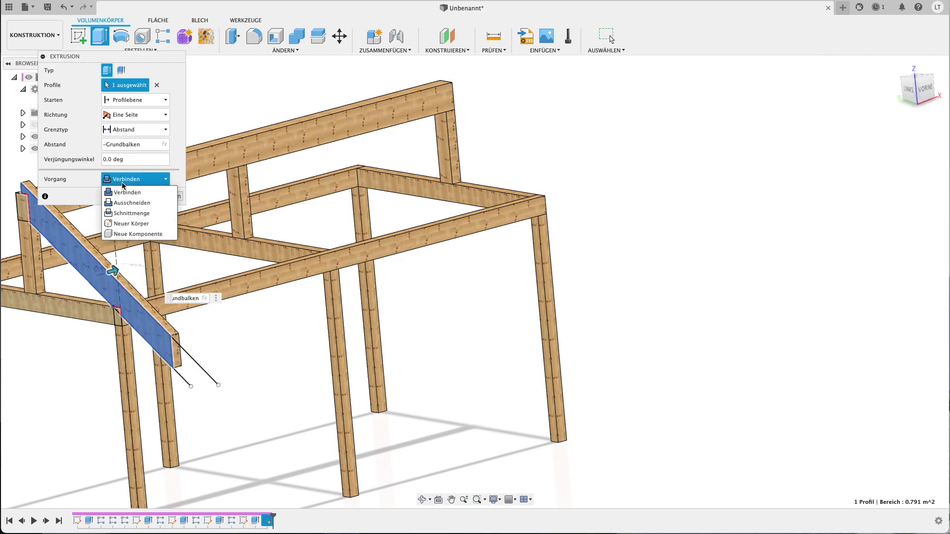
pyautogui.click(126, 223)
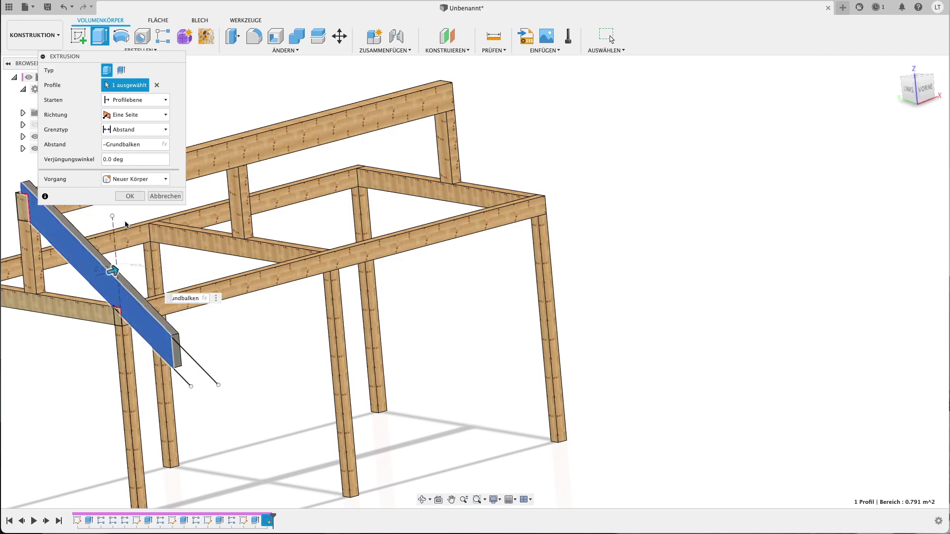
pyautogui.click(130, 197)
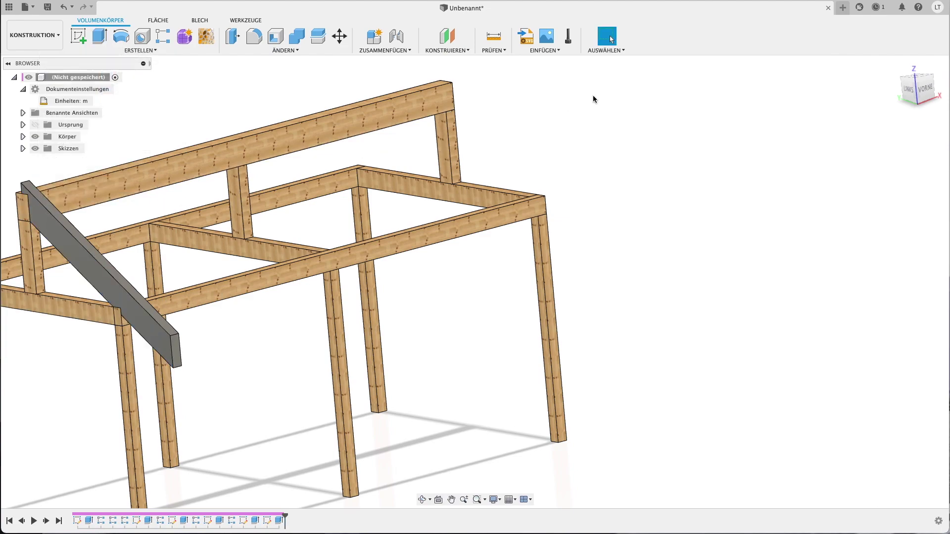
pyautogui.press('F6')
pyautogui.keyDown('shift'); pyautogui.hscroll(5, 593, 99); pyautogui.keyUp('shift')
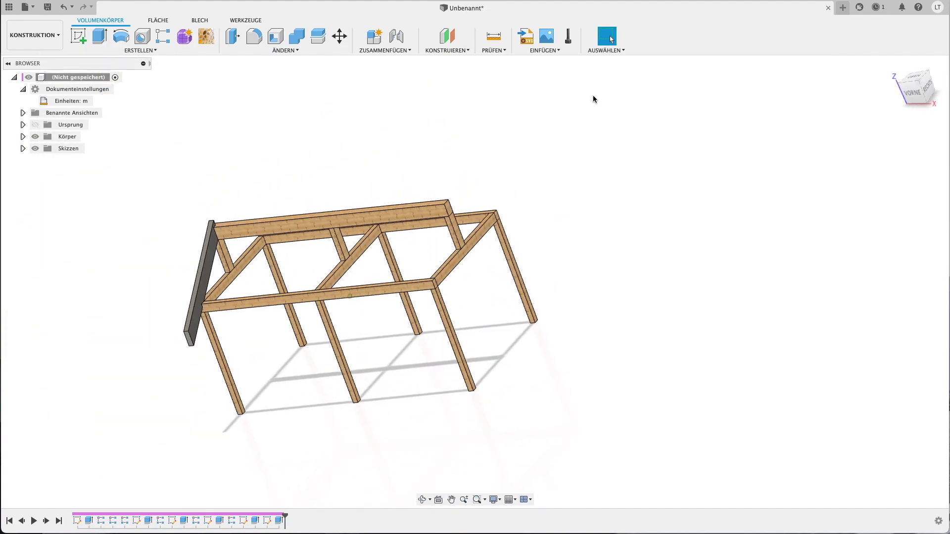
# Rectangular-pattern the rafter body along the frame's long edge with spacing Laenge - Grundbalken
pyautogui.click(168, 36)
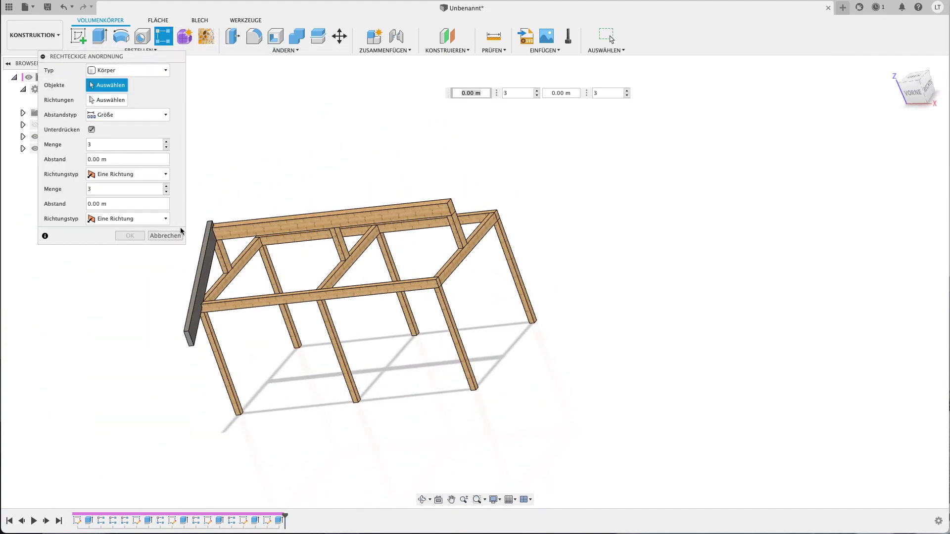
pyautogui.click(205, 258)
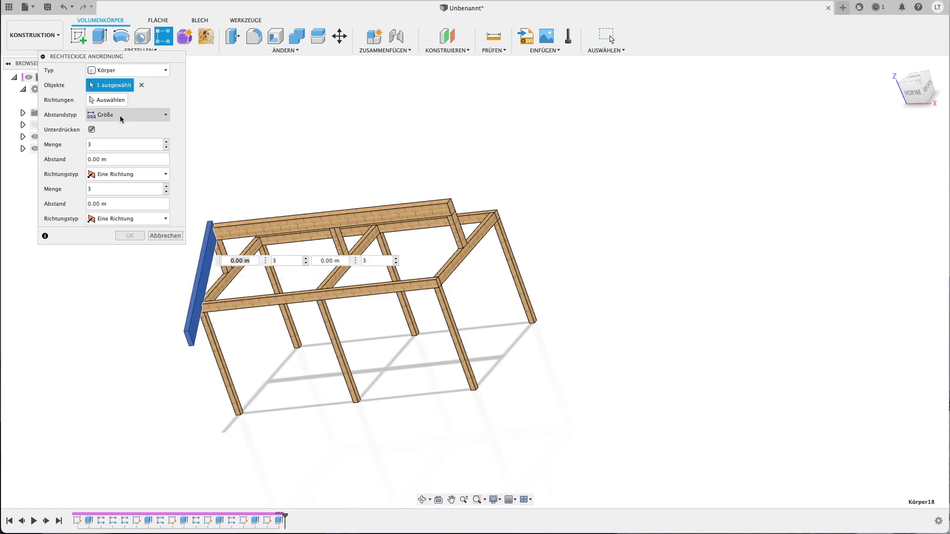
pyautogui.click(111, 101)
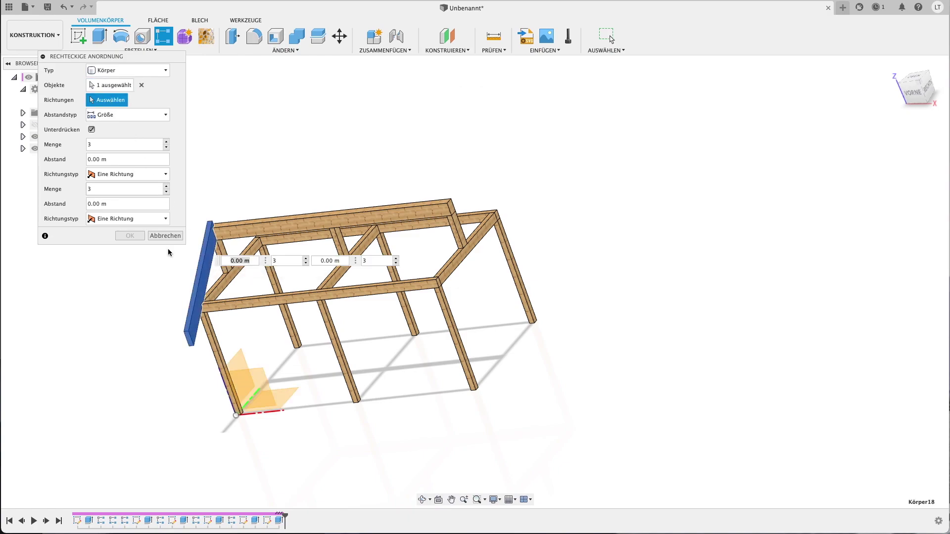
pyautogui.click(272, 415)
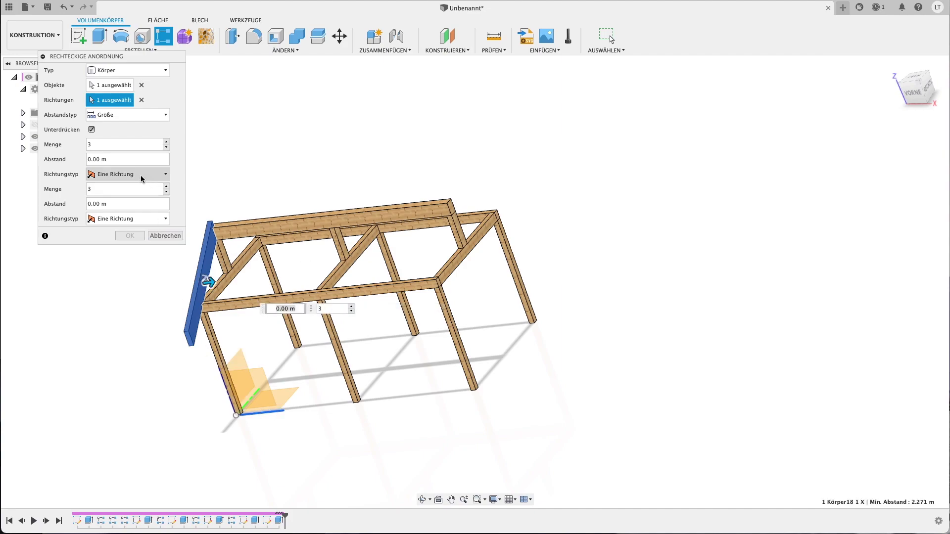
pyautogui.write('L')
pyautogui.press('Return')
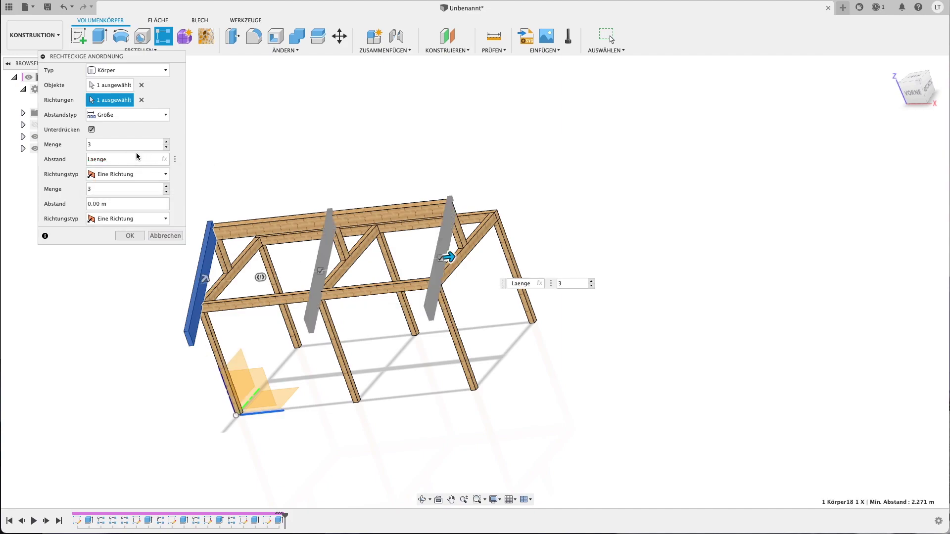
pyautogui.write('-Gru')
pyautogui.press('Return')
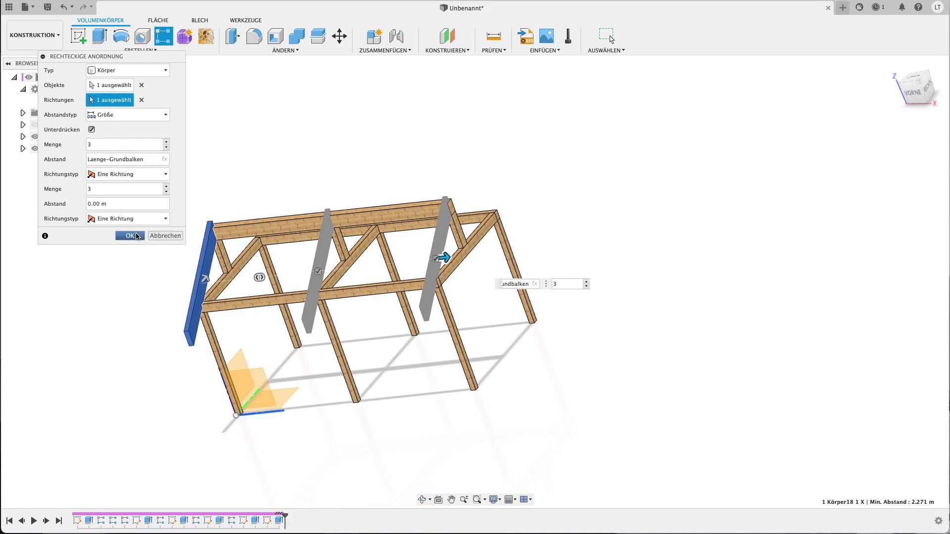
pyautogui.click(130, 235)
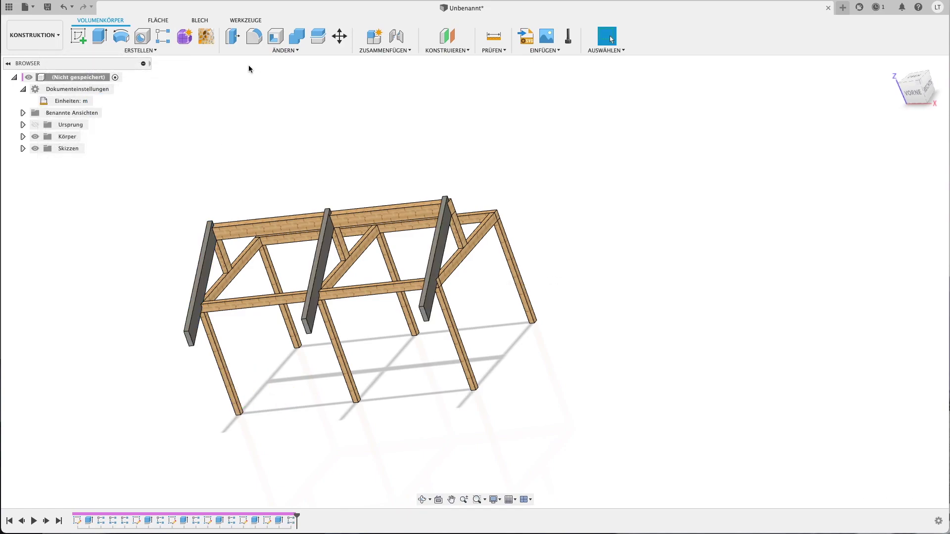
pyautogui.click(260, 50)
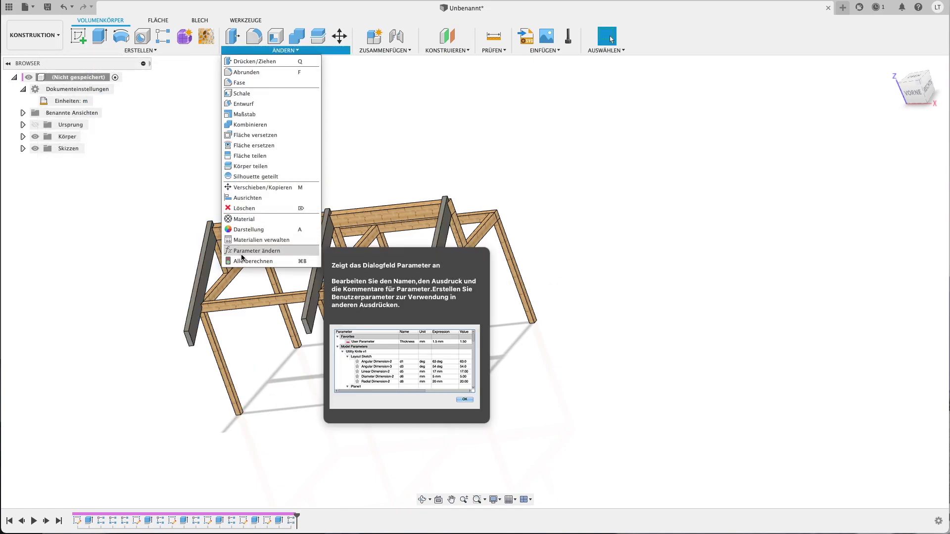
# Create user parameter AnzahlDachStuetzen, unitless, with expression 6
pyautogui.click(242, 252)
pyautogui.click(193, 190)
pyautogui.write('AnzahlDachStuetzen')
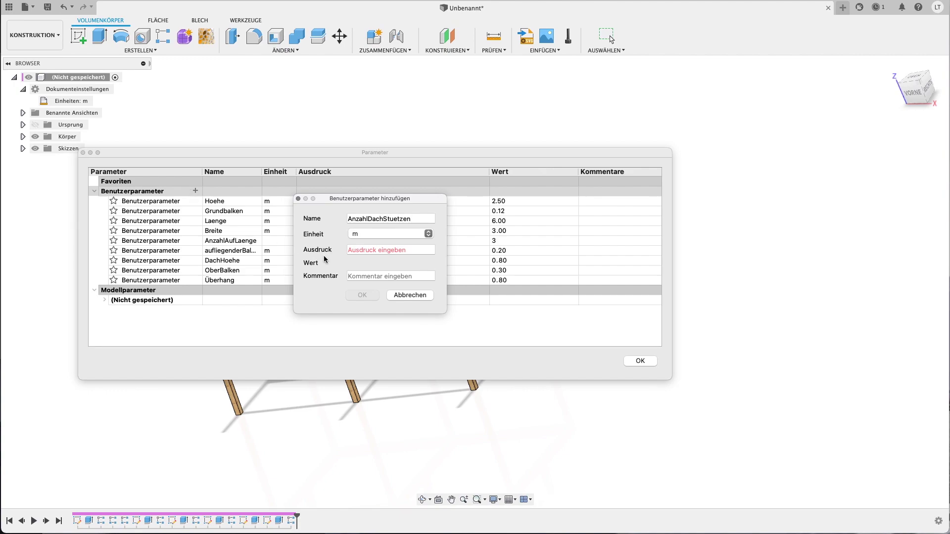
pyautogui.click(369, 236)
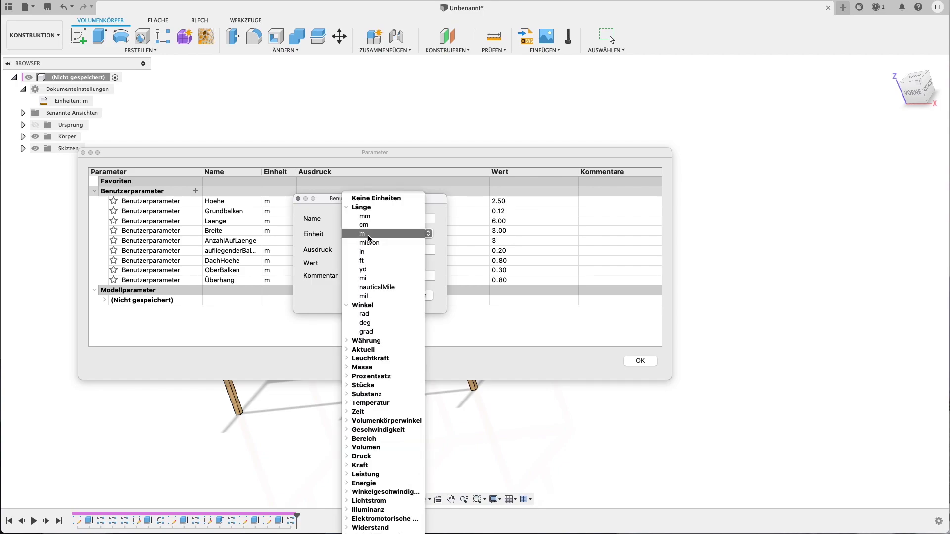
pyautogui.click(371, 199)
pyautogui.click(376, 251)
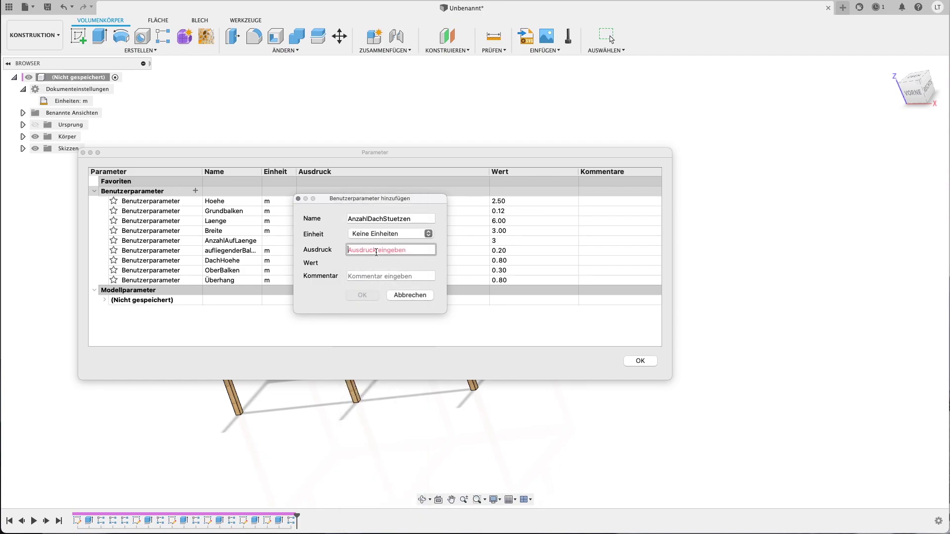
pyautogui.write('6')
pyautogui.press('Return')
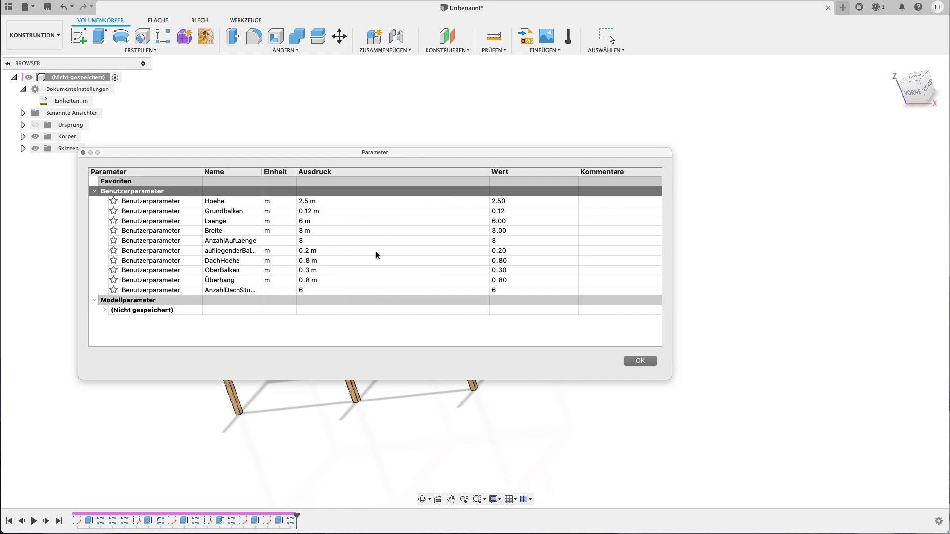
pyautogui.click(642, 361)
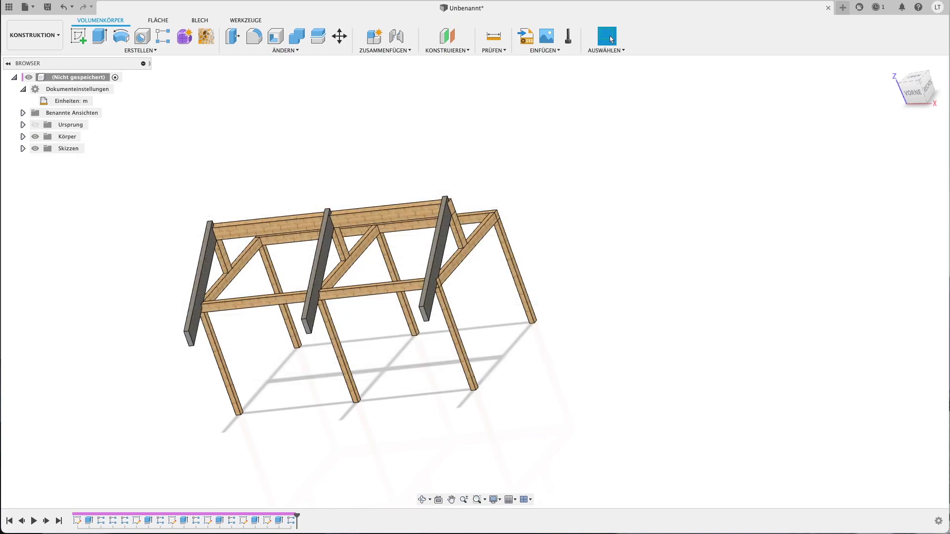
# Set the rafter pattern's quantity to the AnzahlDachStuetzen parameter
pyautogui.doubleClick(291, 521)
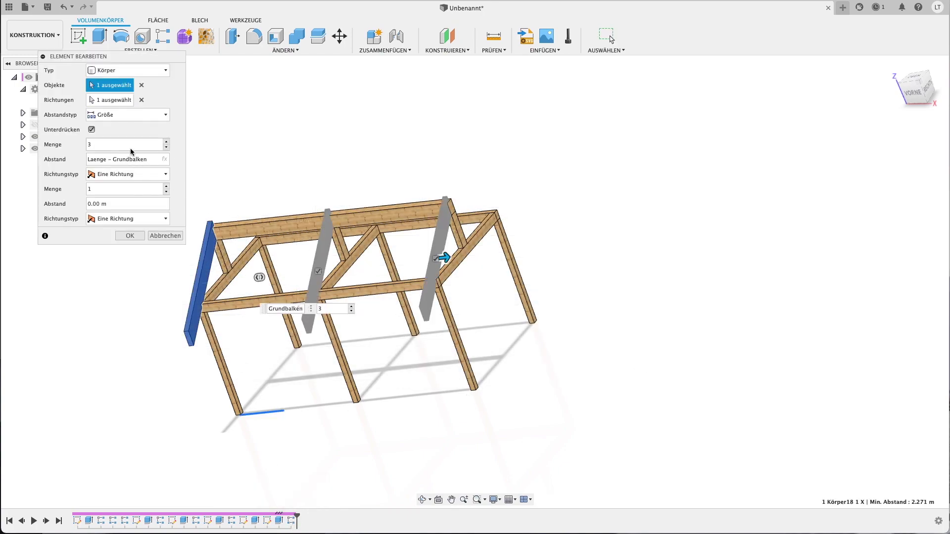
pyautogui.click(112, 144)
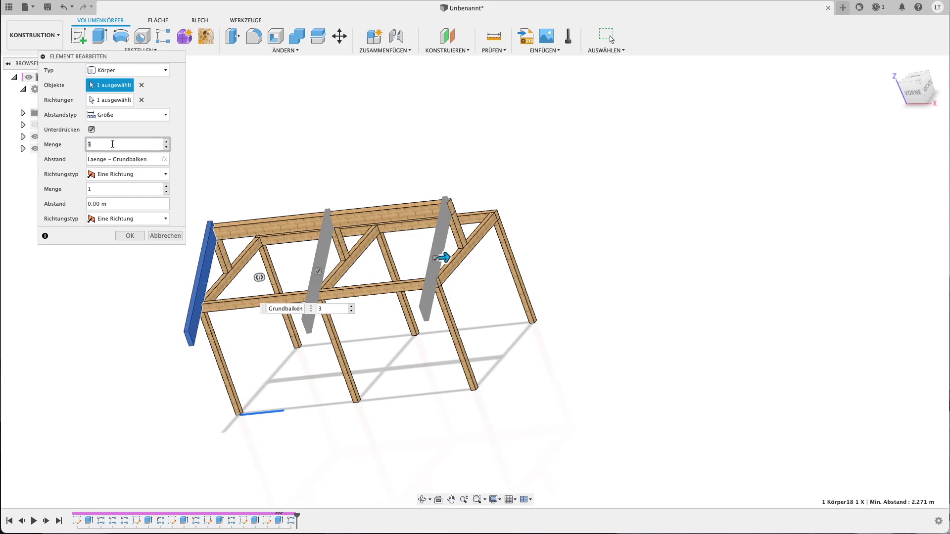
pyautogui.write('6')
pyautogui.press('Return')
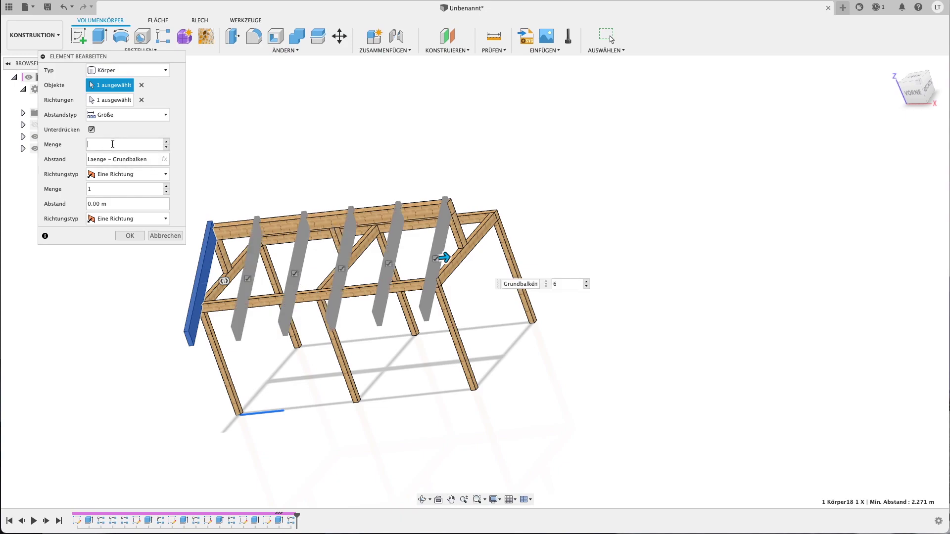
pyautogui.write('an')
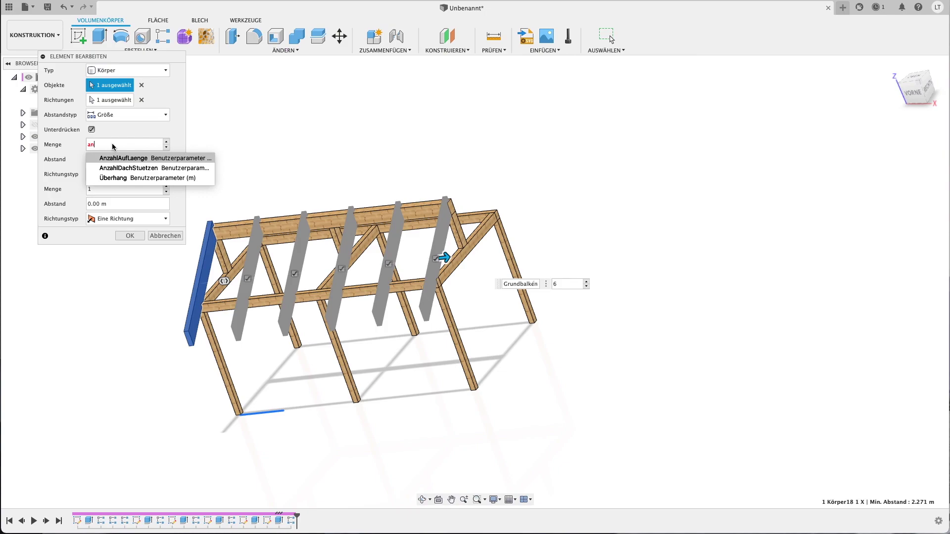
pyautogui.press('Return')
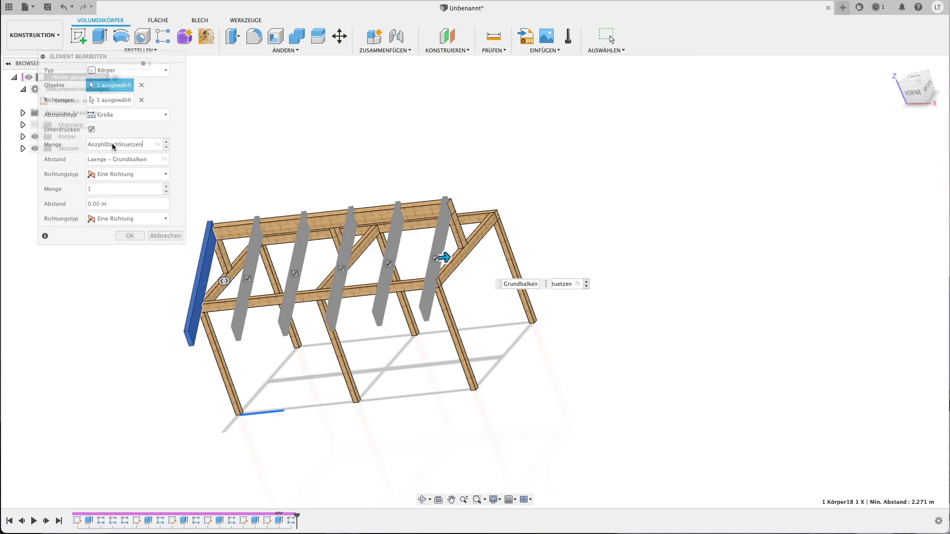
pyautogui.press('Return')
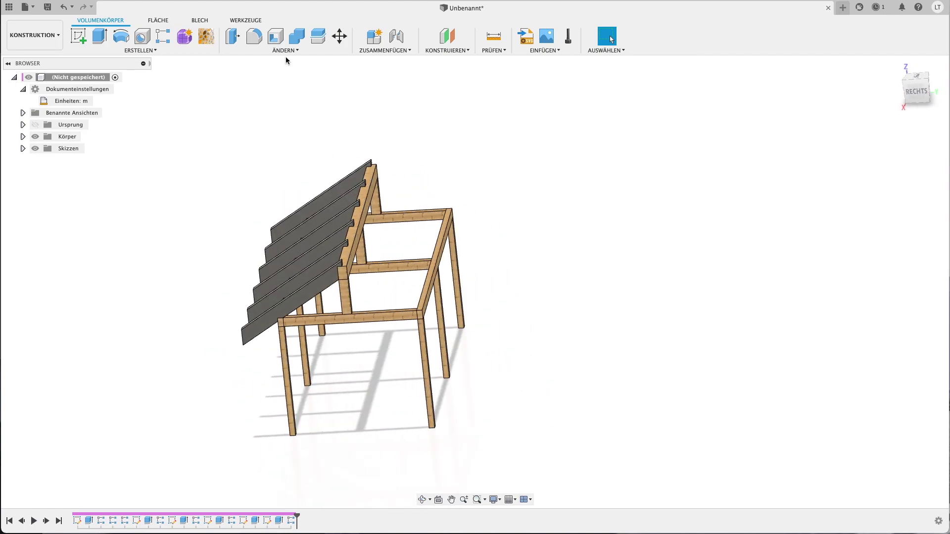
pyautogui.click(149, 52)
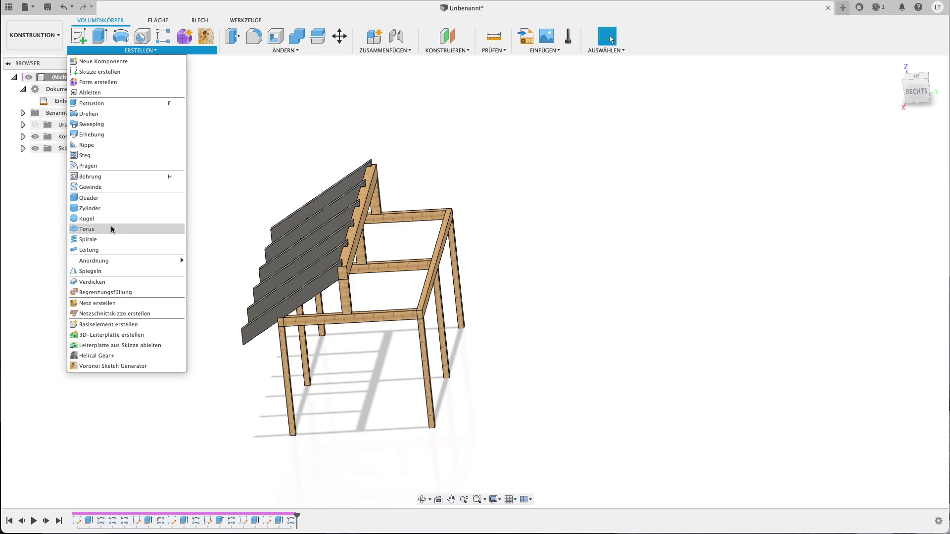
# Mirror the rafter feature Extrusion6 across the middle ridge plane
pyautogui.click(98, 272)
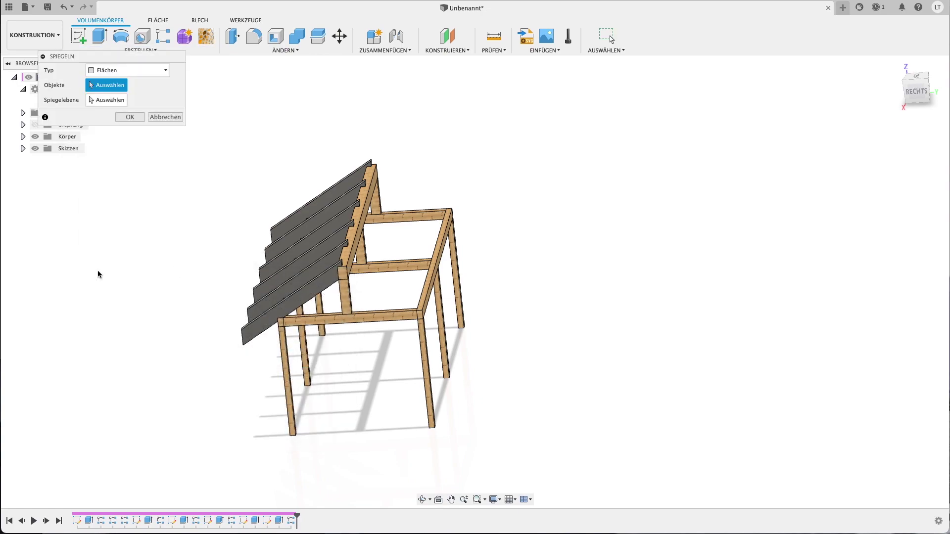
pyautogui.click(105, 70)
pyautogui.click(105, 109)
pyautogui.click(276, 524)
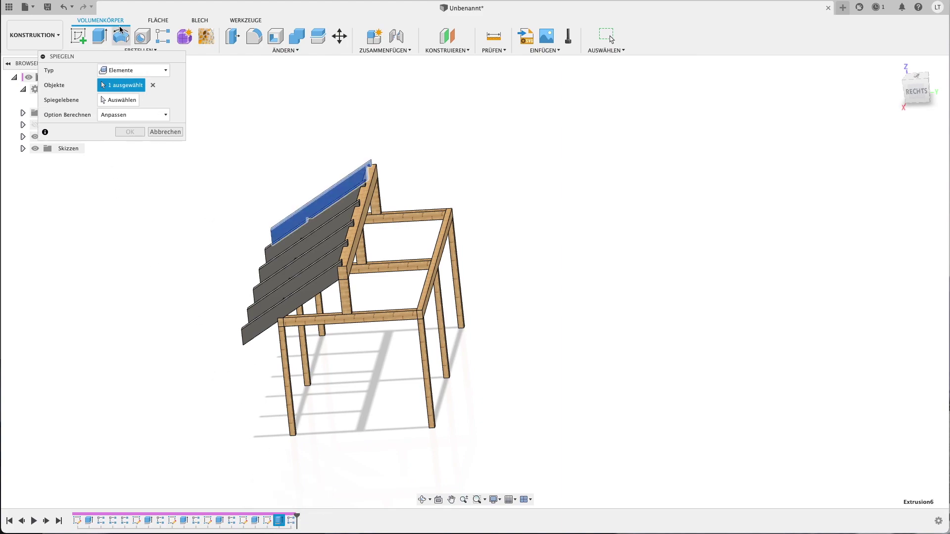
pyautogui.click(117, 99)
pyautogui.scroll(2, 344, 259)
pyautogui.scroll(2, 344, 260)
pyautogui.scroll(2, 344, 260)
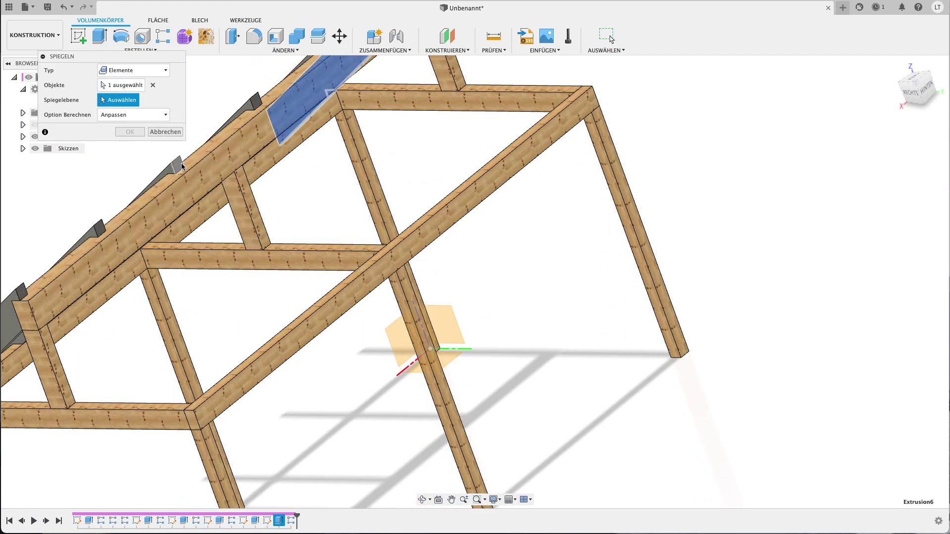
pyautogui.scroll(2, 210, 178)
pyautogui.scroll(-2, 211, 179)
pyautogui.scroll(2, 210, 178)
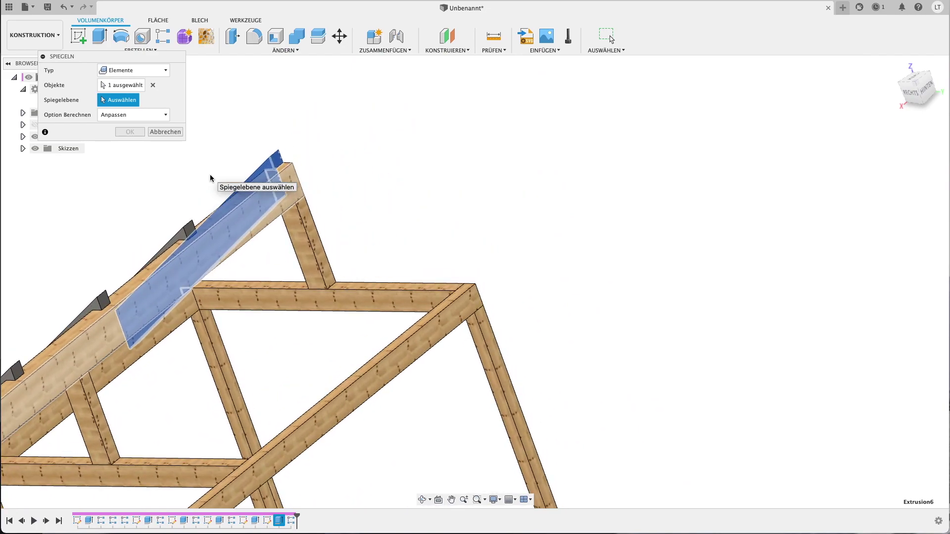
pyautogui.scroll(2, 259, 165)
pyautogui.click(267, 173)
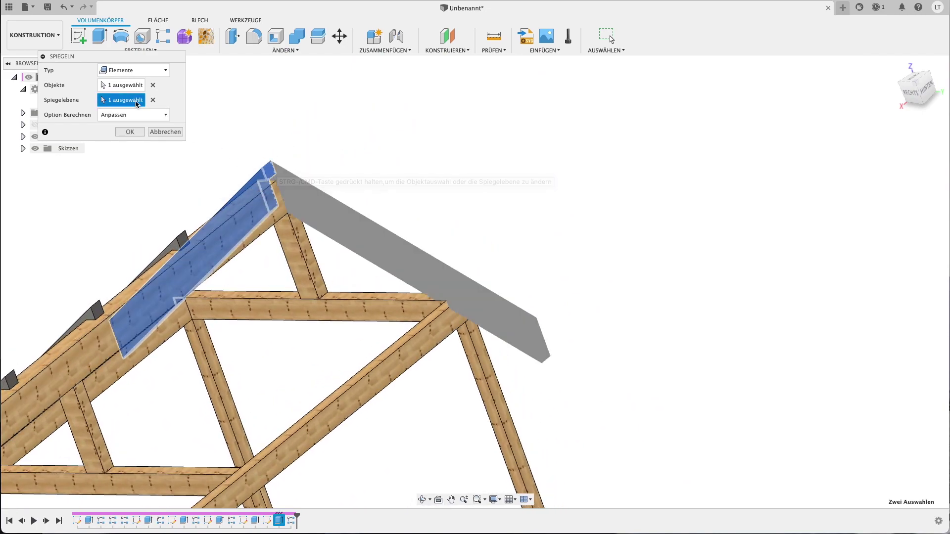
pyautogui.click(132, 132)
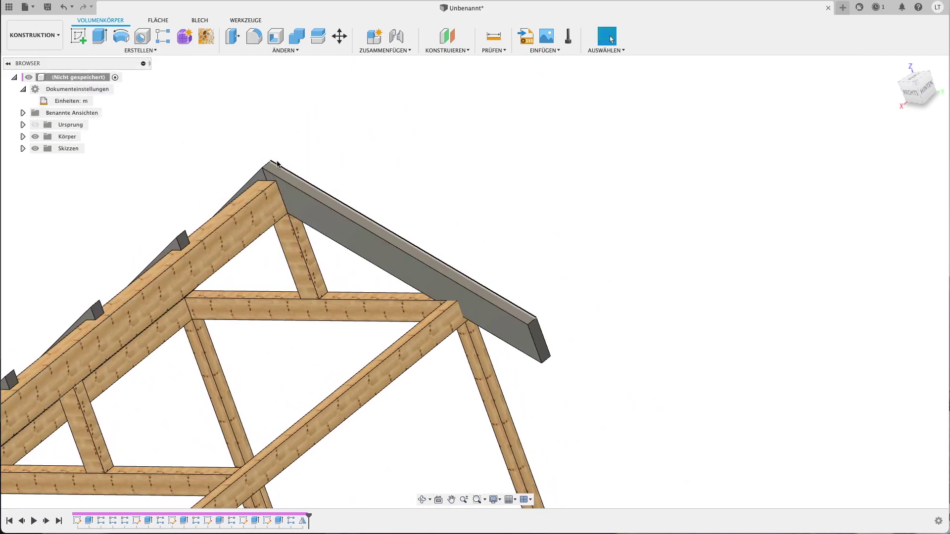
pyautogui.scroll(-2, 275, 163)
# Pattern the mirrored rafter body along the pergola's length with spacing Laenge - Grundbalken
pyautogui.click(163, 35)
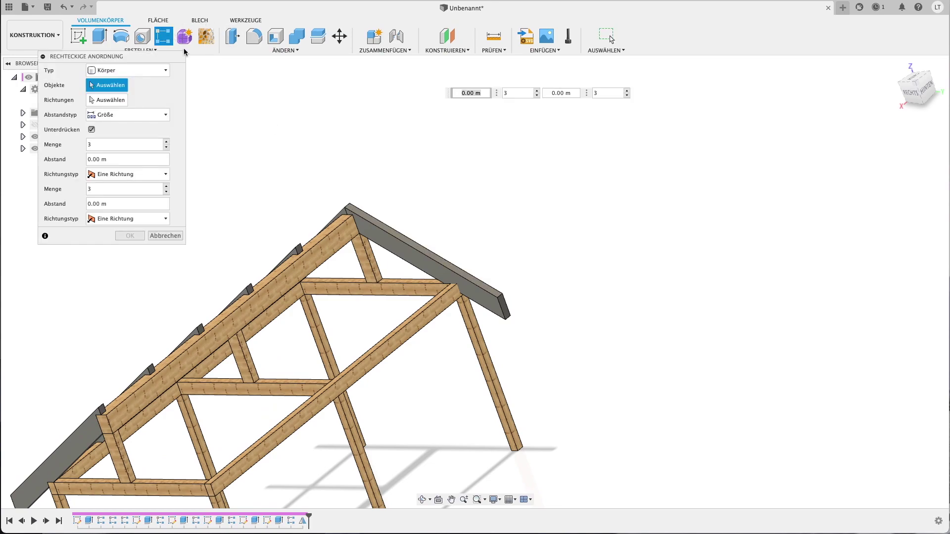
pyautogui.click(408, 254)
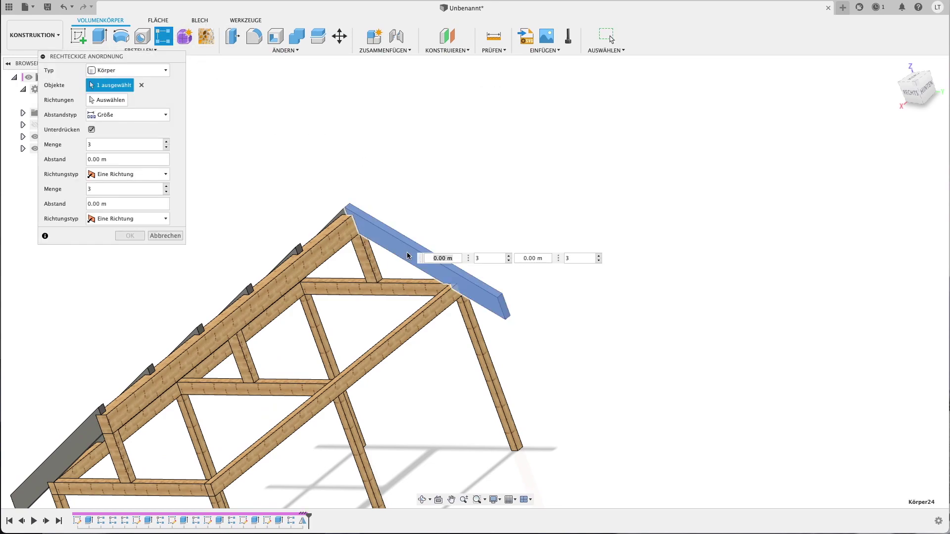
pyautogui.click(109, 101)
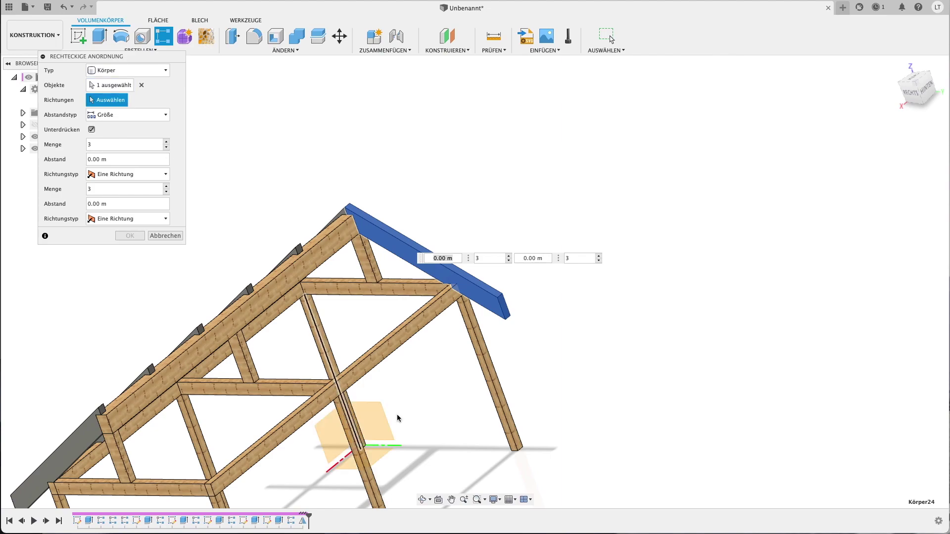
pyautogui.click(334, 466)
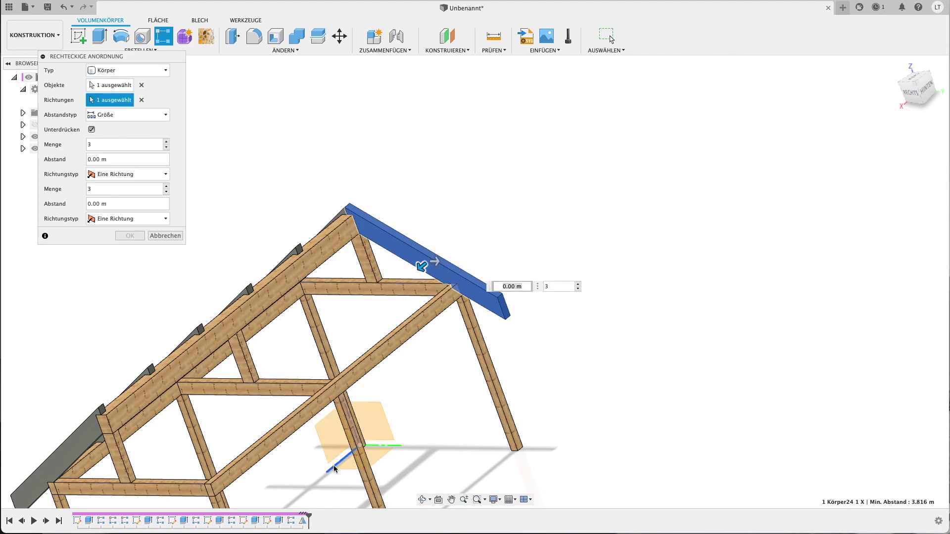
pyautogui.click(138, 160)
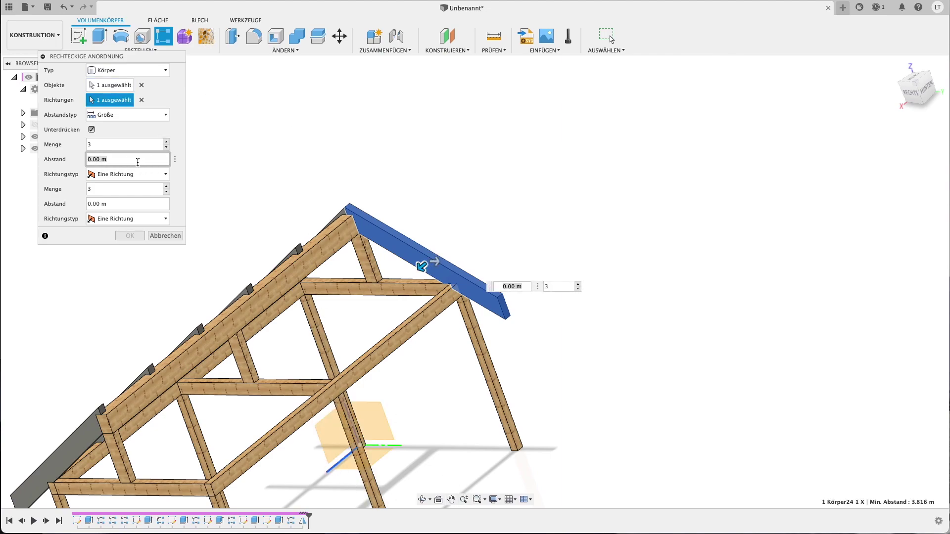
pyautogui.write('Laenge')
pyautogui.press('Return')
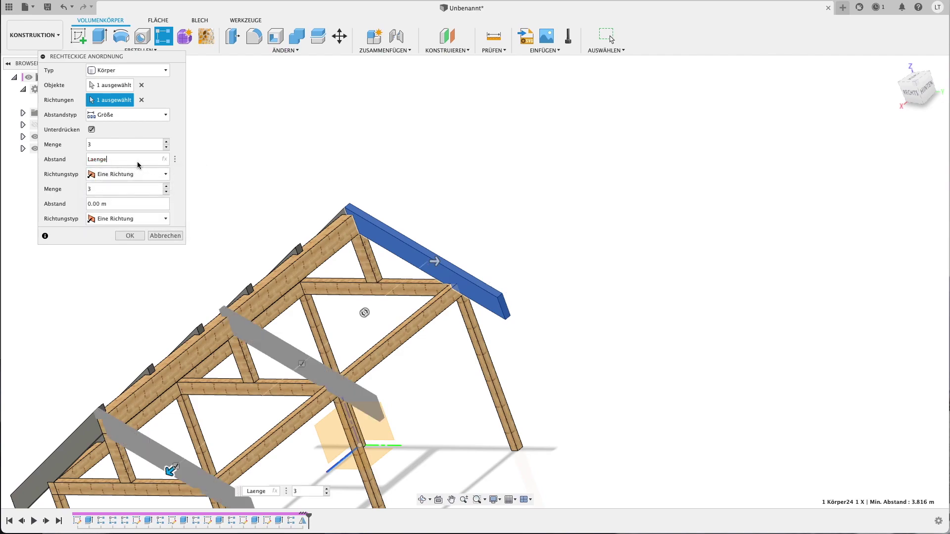
pyautogui.write('Gr')
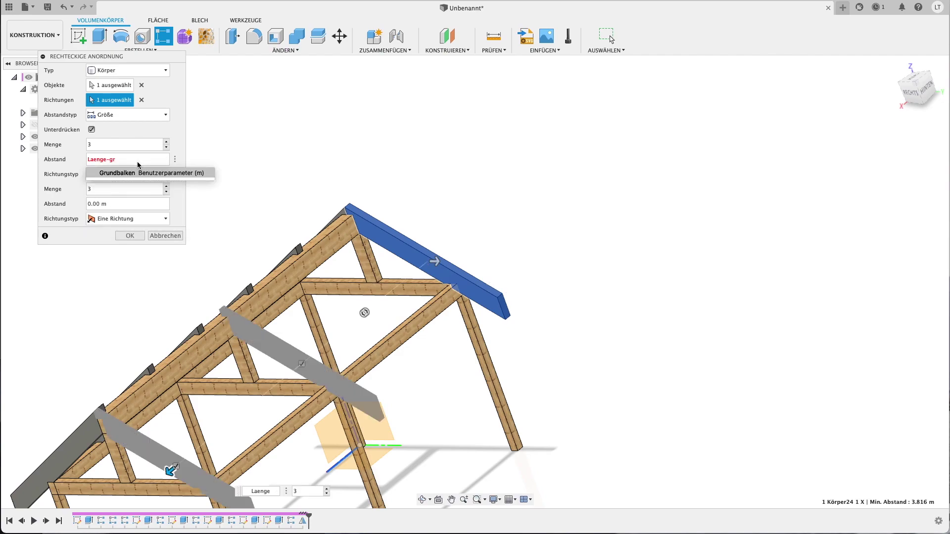
pyautogui.press('Return')
pyautogui.press('Tab')
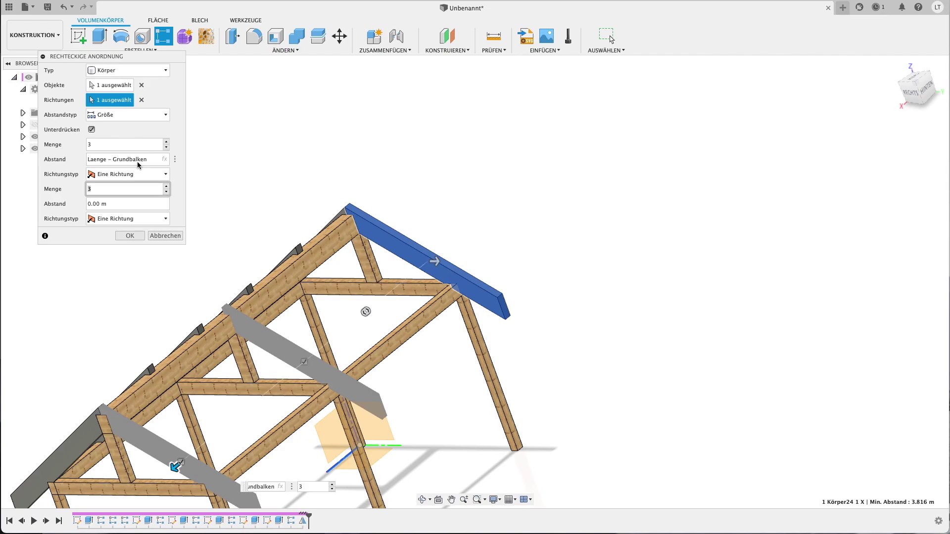
# Set the mirrored rafter pattern's quantity to AnzahlDachStuetzen and confirm
pyautogui.click(131, 154)
pyautogui.click(128, 139)
pyautogui.write('An')
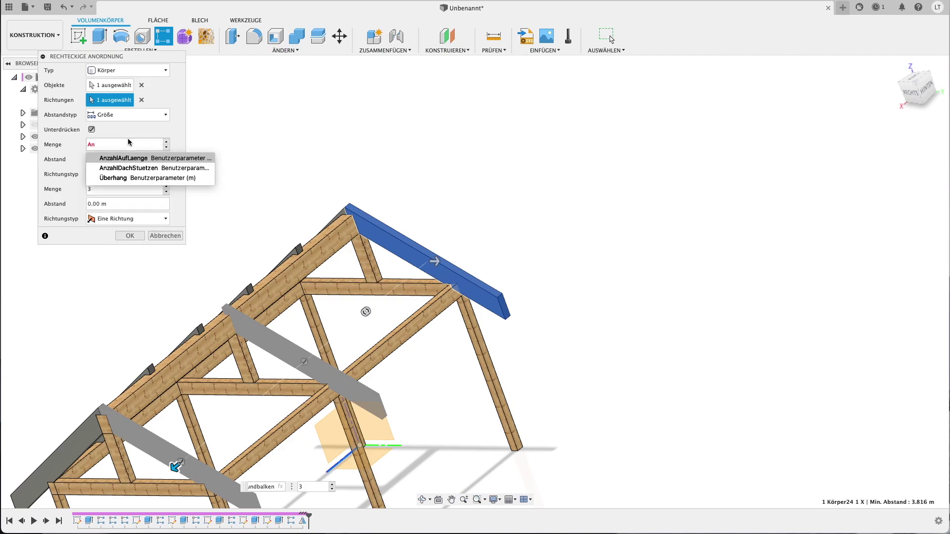
pyautogui.press('Down')
pyautogui.press('Return')
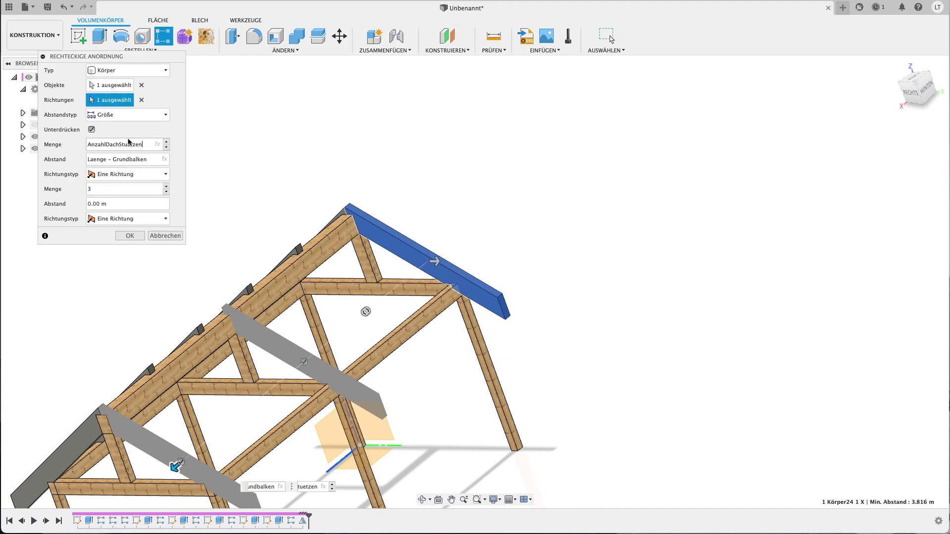
pyautogui.press('Return')
pyautogui.scroll(-5, 463, 164)
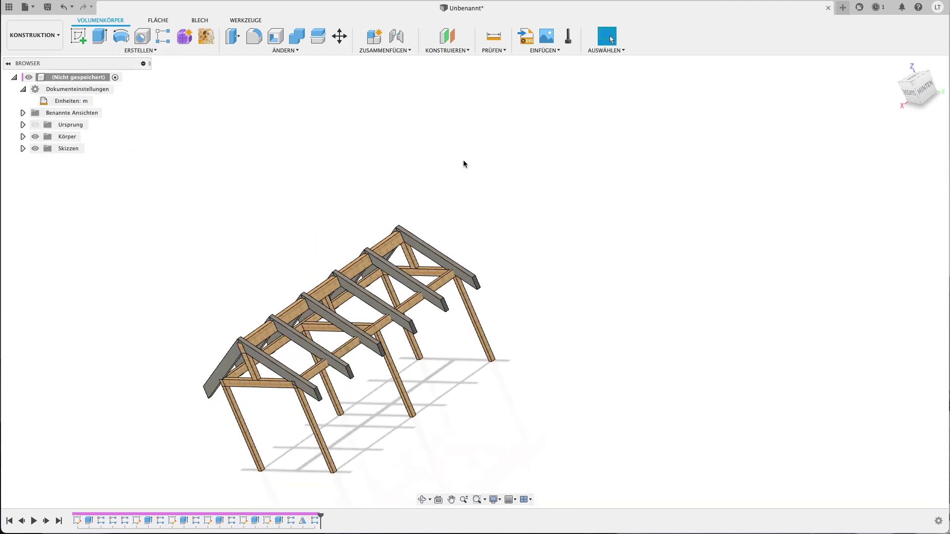
# Orbit and zoom around the pergola to inspect both rafter rows, then open the ÄNDERN menu
pyautogui.keyDown('shift'); pyautogui.hscroll(3, 463, 163); pyautogui.keyUp('shift')
pyautogui.keyDown('shift'); pyautogui.hscroll(3, 463, 163); pyautogui.keyUp('shift')
pyautogui.keyDown('shift'); pyautogui.hscroll(3, 463, 164); pyautogui.keyUp('shift')
pyautogui.keyDown('shift'); pyautogui.hscroll(3, 462, 164); pyautogui.keyUp('shift')
pyautogui.keyDown('shift'); pyautogui.hscroll(3, 463, 163); pyautogui.keyUp('shift')
pyautogui.keyDown('shift'); pyautogui.hscroll(3, 463, 164); pyautogui.keyUp('shift')
pyautogui.keyDown('shift'); pyautogui.hscroll(3, 463, 164); pyautogui.keyUp('shift')
pyautogui.keyDown('shift'); pyautogui.hscroll(3, 463, 163); pyautogui.keyUp('shift')
pyautogui.keyDown('shift'); pyautogui.hscroll(2, 463, 164); pyautogui.keyUp('shift')
pyautogui.scroll(5, 463, 164)
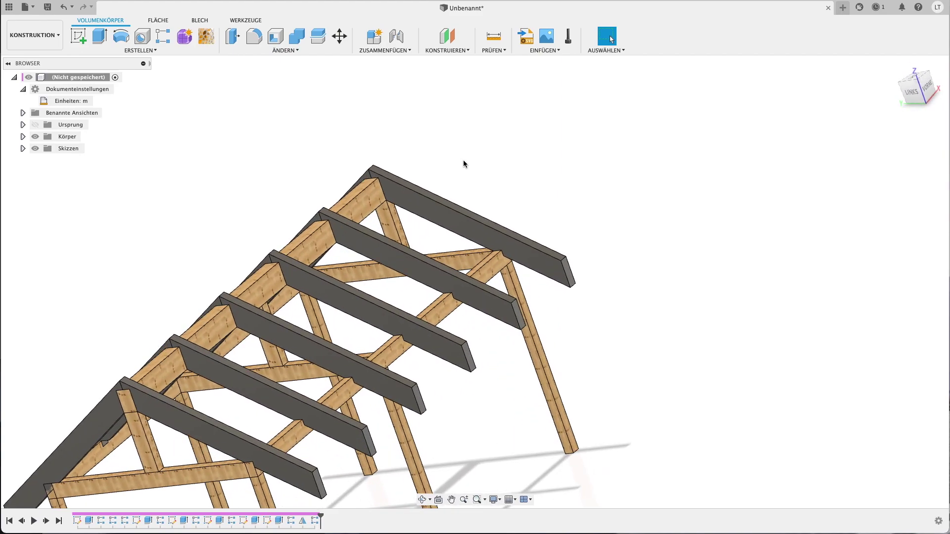
pyautogui.scroll(-5, 463, 163)
pyautogui.keyDown('shift'); pyautogui.hscroll(2, 463, 163); pyautogui.keyUp('shift')
pyautogui.keyDown('shift'); pyautogui.hscroll(3, 464, 162); pyautogui.keyUp('shift')
pyautogui.keyDown('shift'); pyautogui.hscroll(3, 463, 162); pyautogui.keyUp('shift')
pyautogui.keyDown('shift'); pyautogui.hscroll(3, 464, 161); pyautogui.keyUp('shift')
pyautogui.keyDown('shift'); pyautogui.hscroll(3, 464, 162); pyautogui.keyUp('shift')
pyautogui.scroll(2, 463, 164)
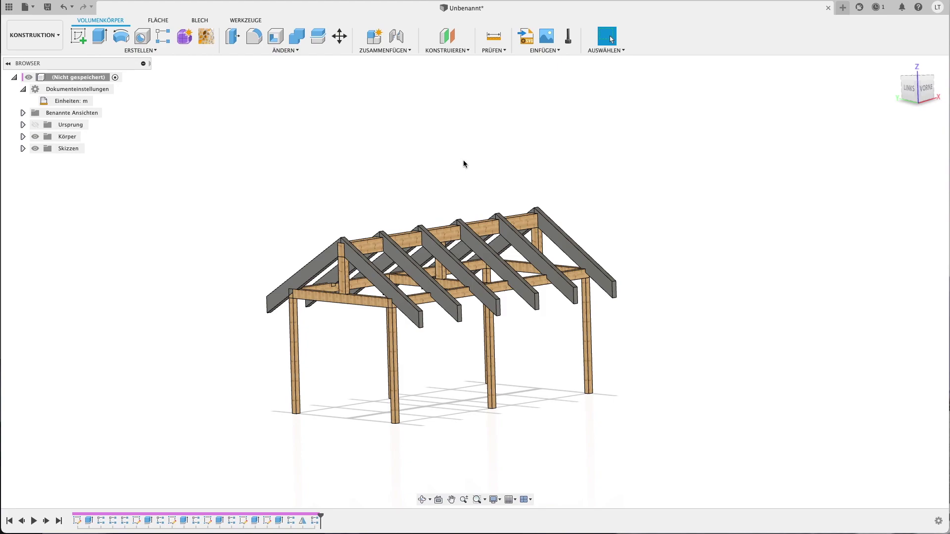
pyautogui.scroll(2, 462, 163)
pyautogui.scroll(2, 463, 164)
pyautogui.scroll(-1, 463, 161)
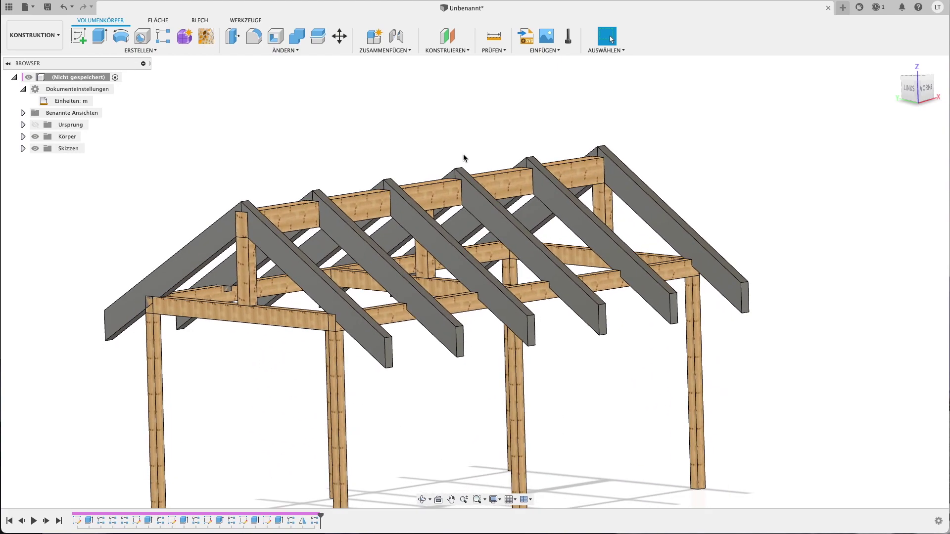
pyautogui.scroll(-2, 463, 158)
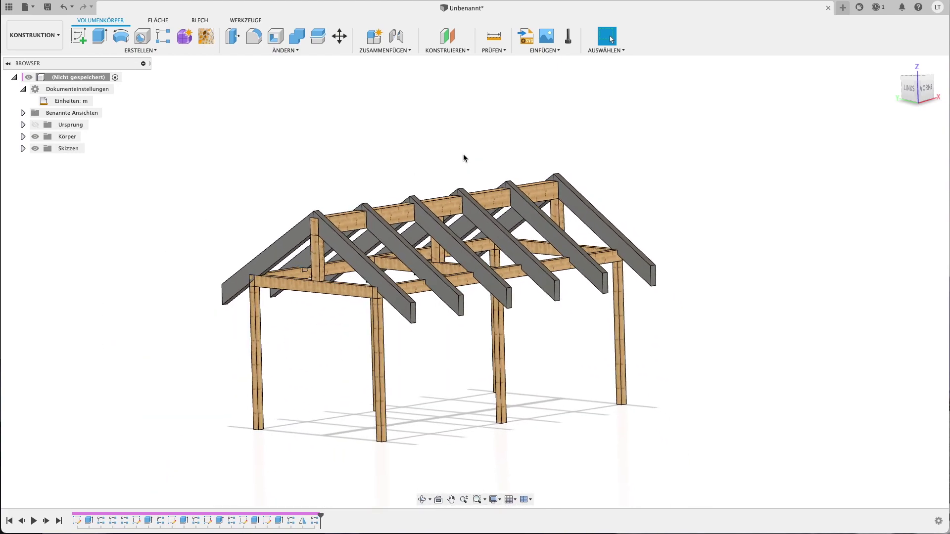
pyautogui.click(277, 51)
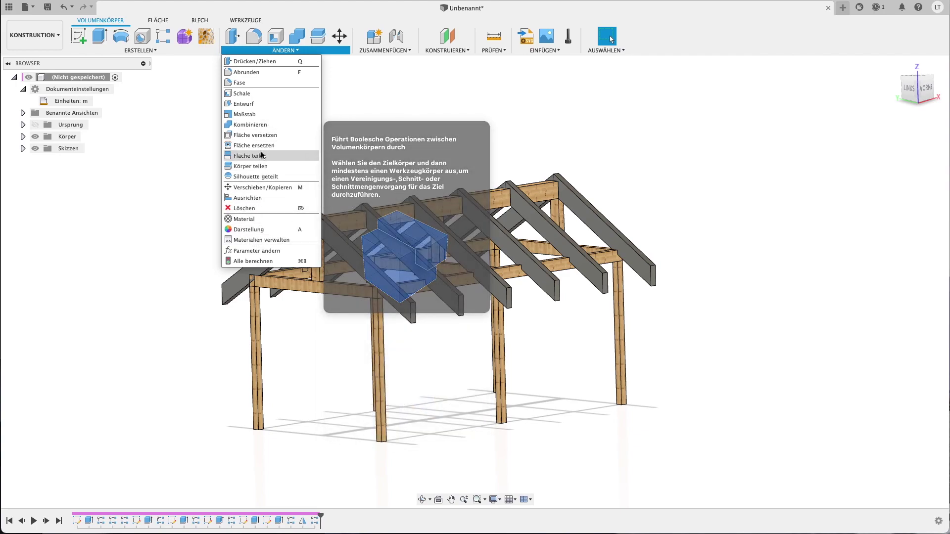
# Edit two of the pergola's user parameter expressions in the Change Parameters table, lengthening the frame
pyautogui.click(247, 250)
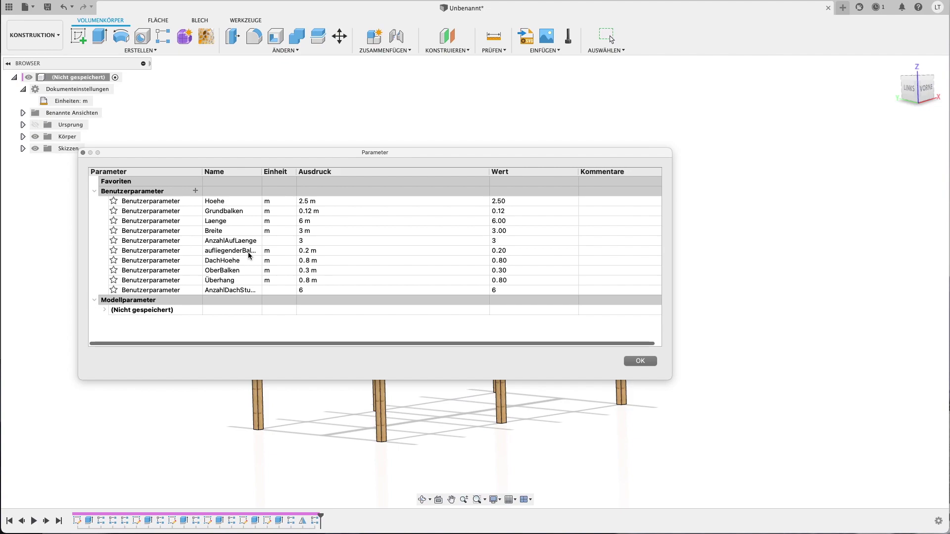
pyautogui.moveTo(323, 152); pyautogui.dragTo(947, 60)
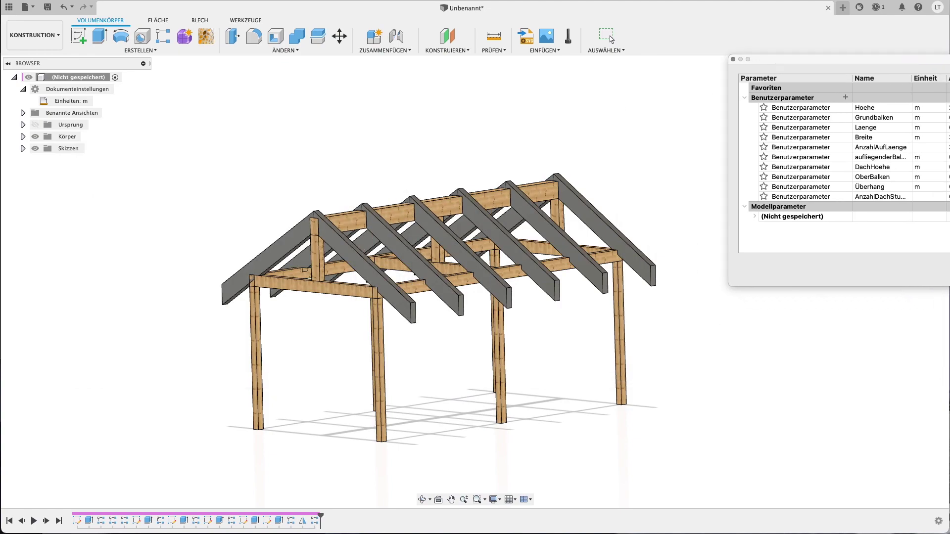
pyautogui.moveTo(792, 59); pyautogui.dragTo(911, 46)
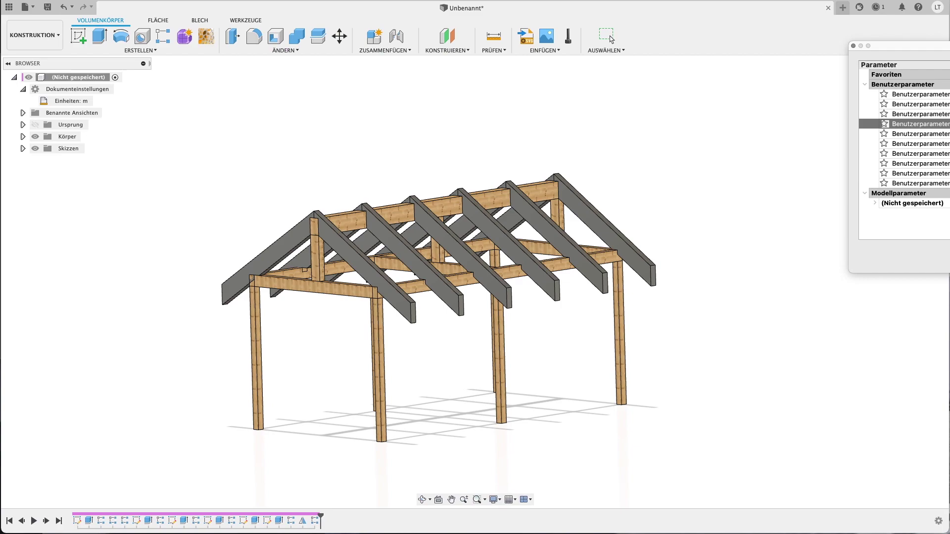
pyautogui.press('Return')
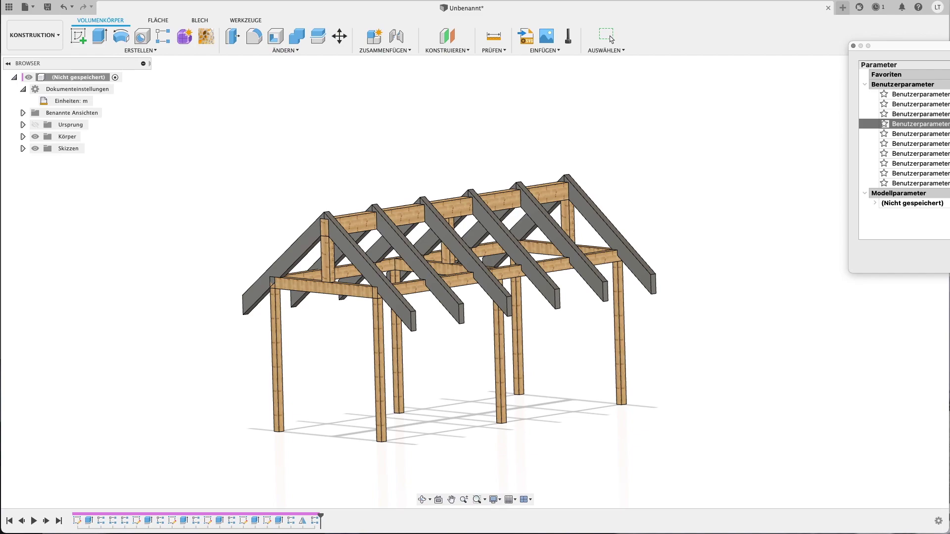
pyautogui.press('Return')
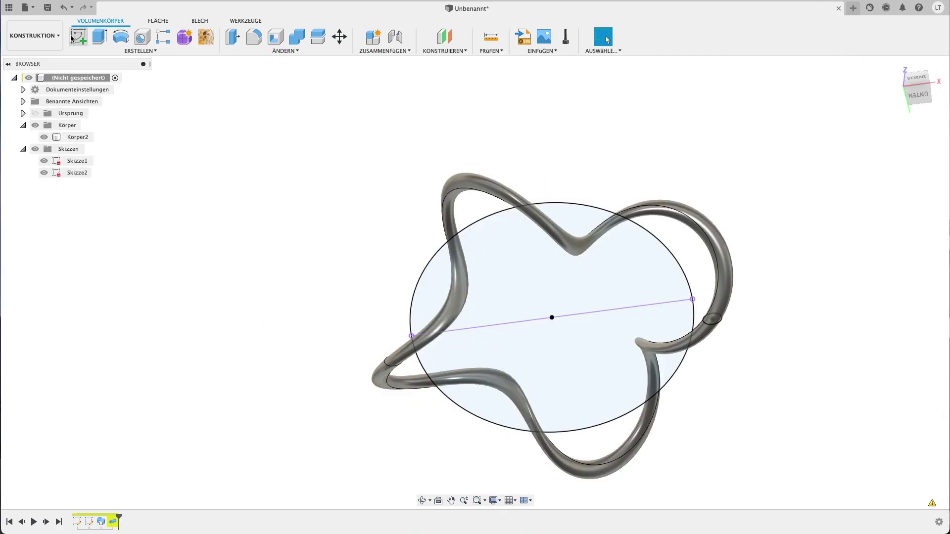
# Start a sketch on the front plane and include the knot tube's 3D path geometry
pyautogui.click(77, 36)
pyautogui.moveTo(654, 284)
pyautogui.keyDown('shift'); pyautogui.mouseDown(button='middle')
pyautogui.moveTo(650, 341)
pyautogui.moveTo(596, 276)
pyautogui.moveTo(597, 286)
pyautogui.mouseUp(button='middle'); pyautogui.keyUp('shift')
pyautogui.click(487, 295)
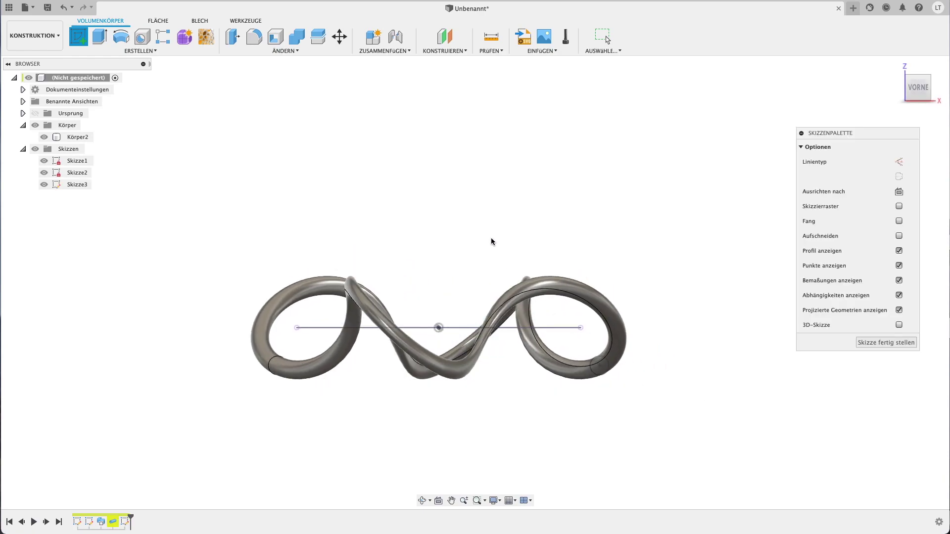
pyautogui.click(156, 51)
pyautogui.moveTo(111, 219)
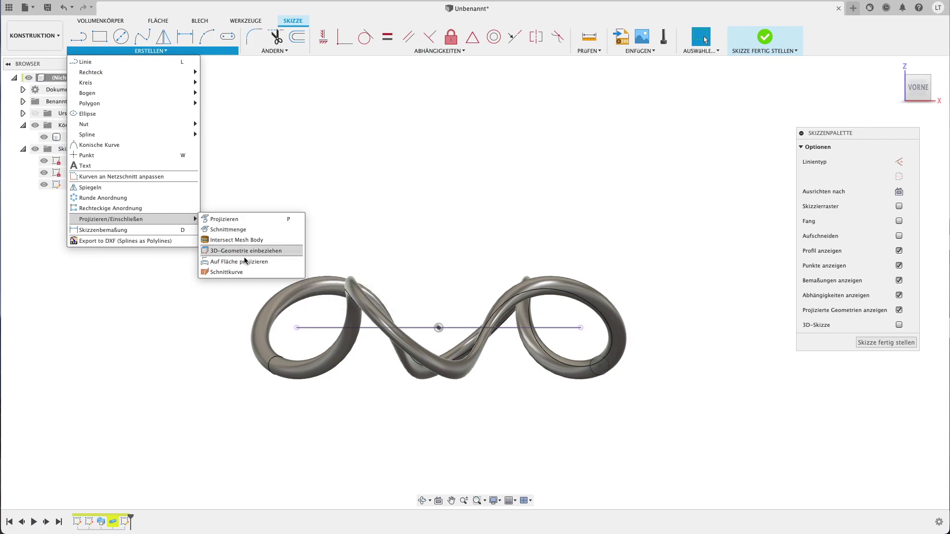
pyautogui.click(242, 250)
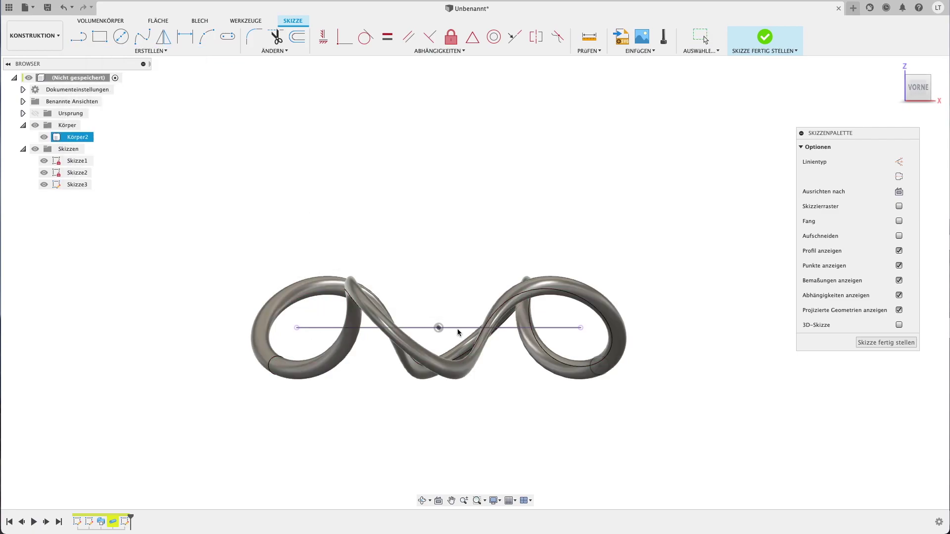
pyautogui.keyDown('shift'); pyautogui.moveTo(349, 294); pyautogui.dragTo(516, 333, button='middle'); pyautogui.keyUp('shift')
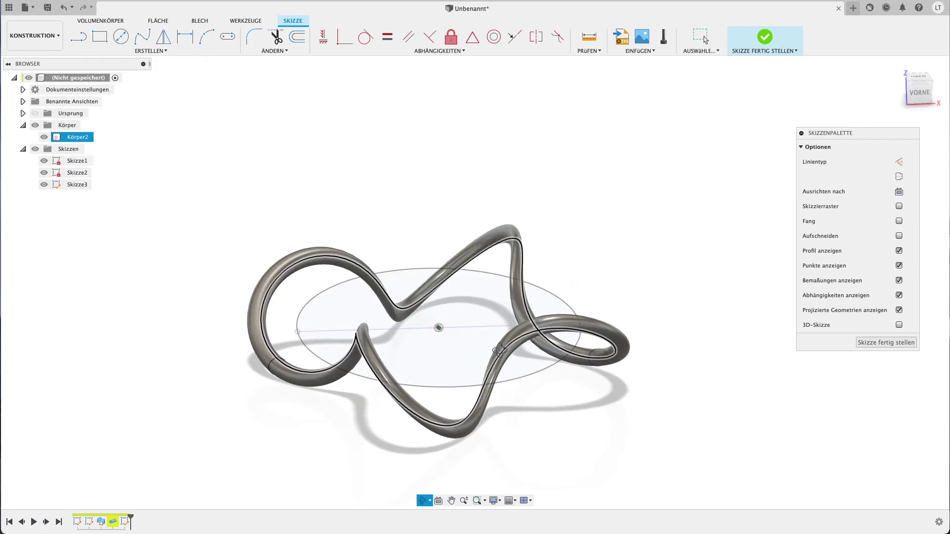
pyautogui.click(536, 327)
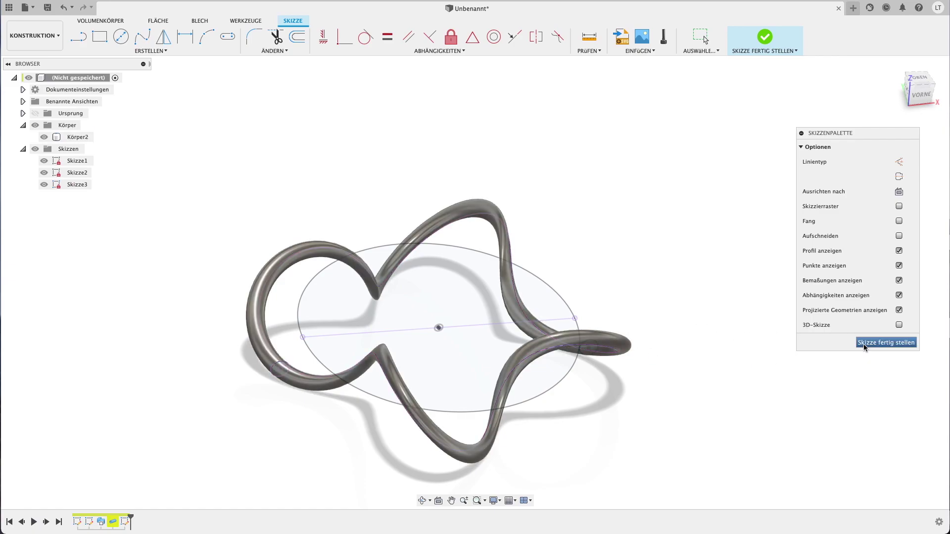
# Finish the sketch and hide the original tube body Körper2
pyautogui.click(886, 342)
pyautogui.click(40, 139)
pyautogui.moveTo(344, 175)
pyautogui.keyDown('shift'); pyautogui.mouseDown(button='middle')
pyautogui.moveTo(310, 160)
pyautogui.moveTo(320, 155)
pyautogui.mouseUp(button='middle'); pyautogui.keyUp('shift')
pyautogui.click(136, 53)
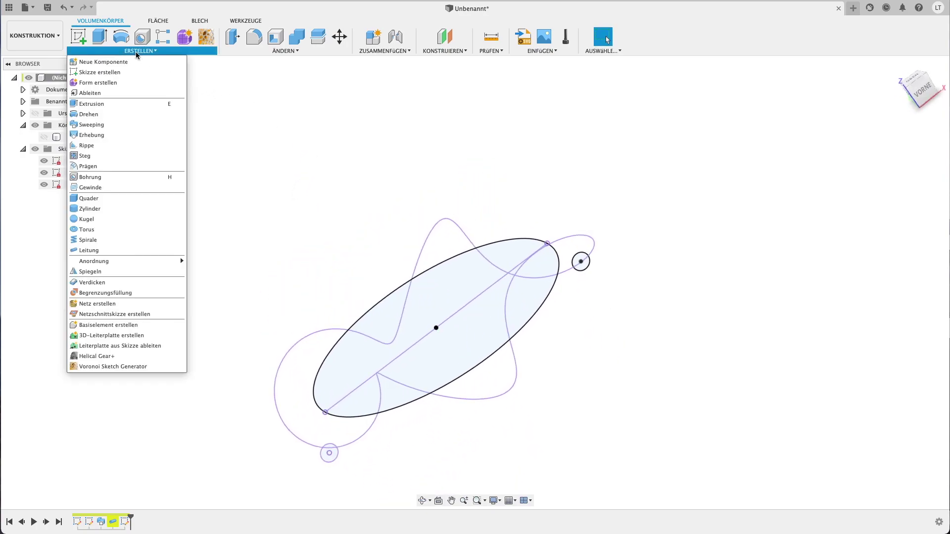
# Sweep a round 10 mm pipe along the projected spline
pyautogui.click(148, 249)
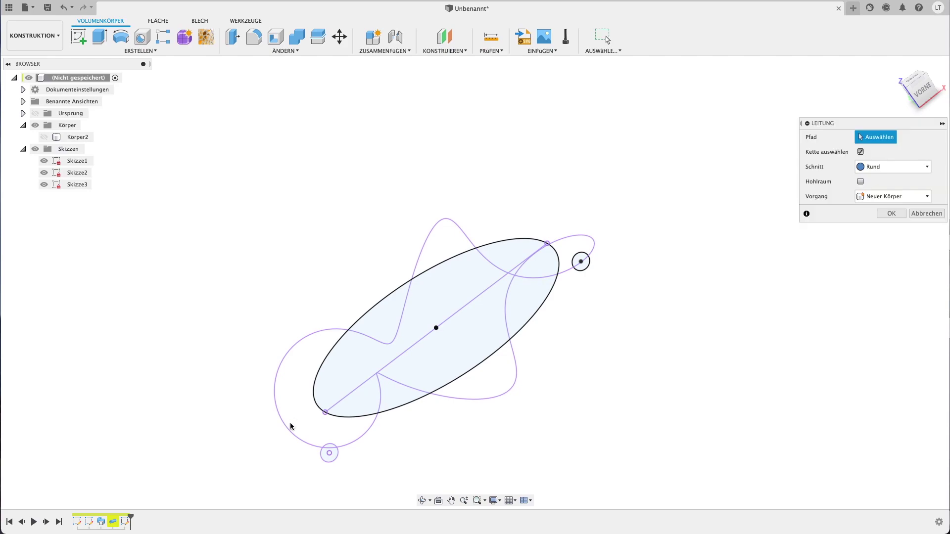
pyautogui.click(287, 430)
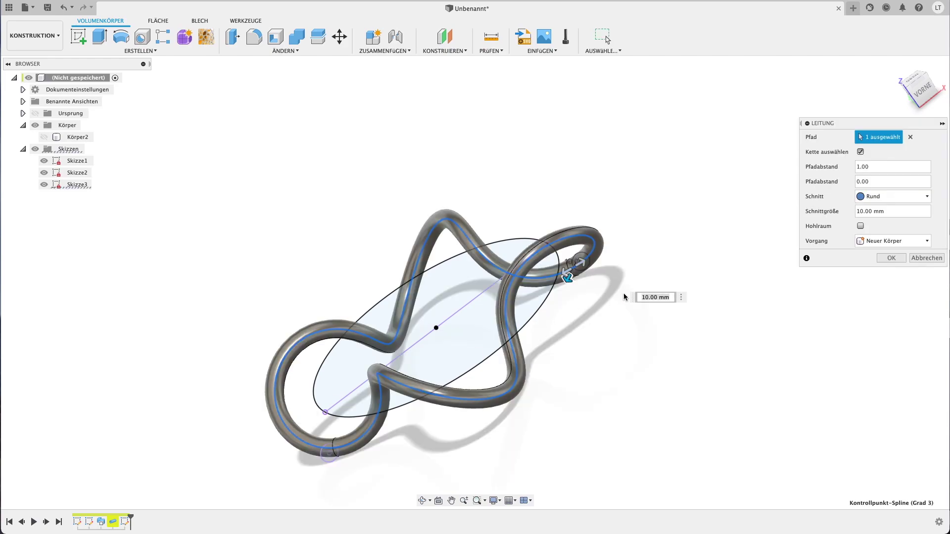
pyautogui.press('Return')
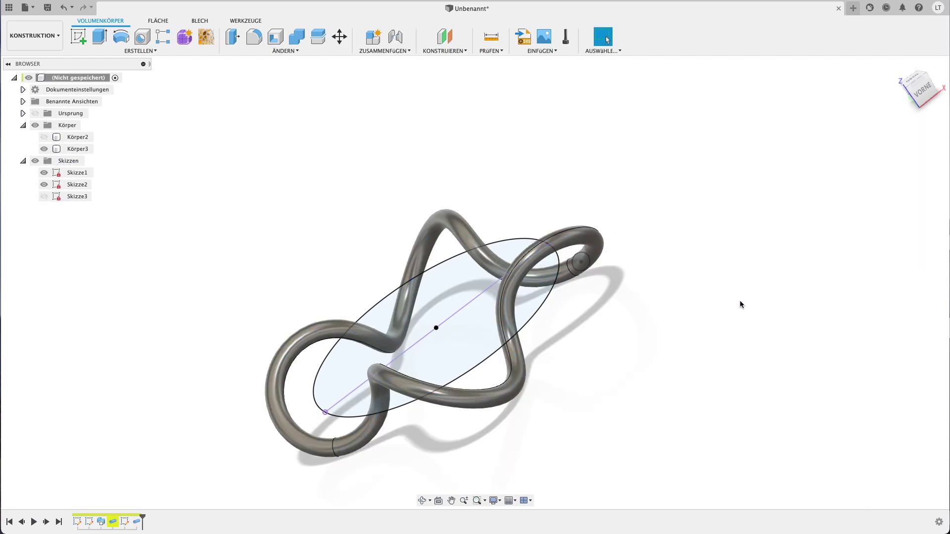
pyautogui.moveTo(689, 292)
pyautogui.keyDown('shift'); pyautogui.mouseDown(button='middle')
pyautogui.moveTo(596, 329)
pyautogui.moveTo(575, 368)
pyautogui.moveTo(619, 401)
pyautogui.moveTo(608, 443)
pyautogui.moveTo(579, 433)
pyautogui.moveTo(613, 361)
pyautogui.moveTo(636, 346)
pyautogui.moveTo(605, 330)
pyautogui.mouseUp(button='middle'); pyautogui.keyUp('shift')
# Delete the Leitung1 feature from the timeline
pyautogui.scroll(2, 178, 257)
pyautogui.scroll(-4, 187, 265)
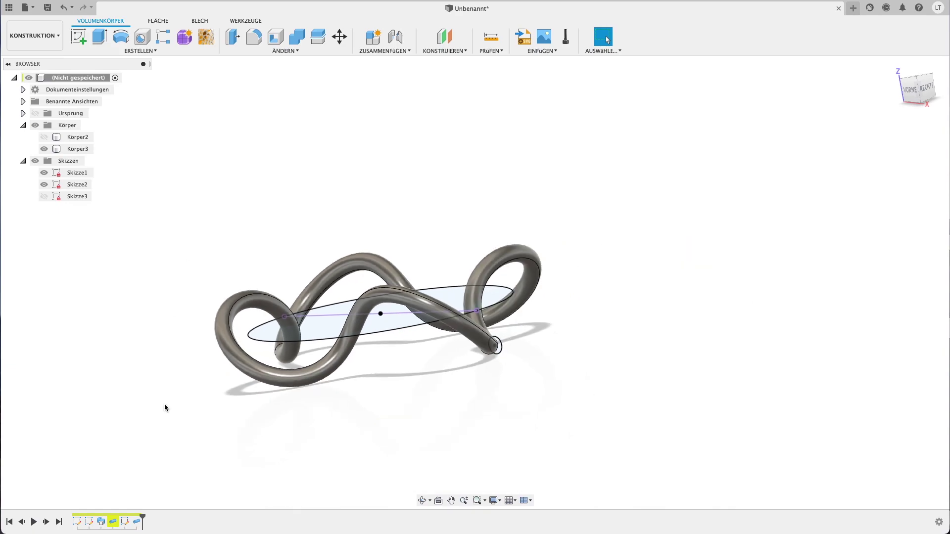
pyautogui.click(117, 526)
pyautogui.press('Delete')
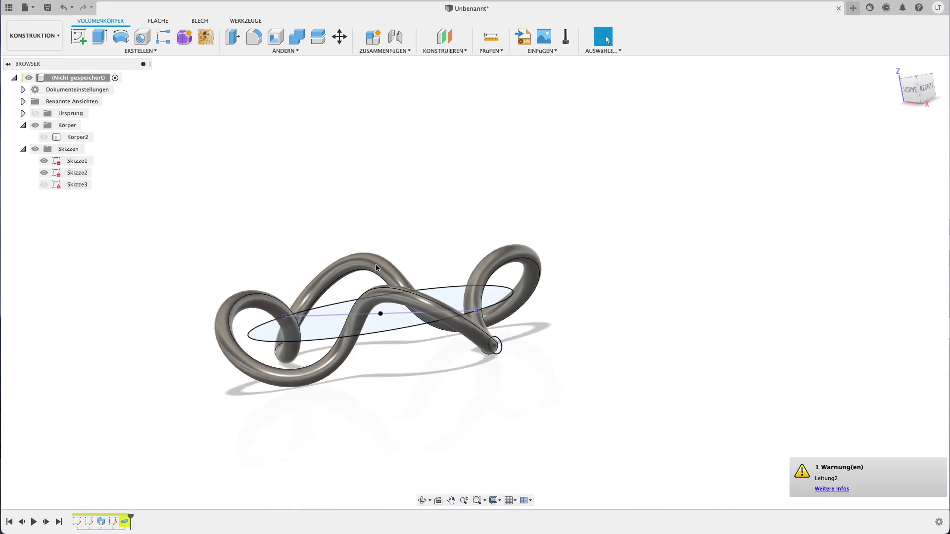
# Hide the Skizze1 ellipse and Skizze2 line in the browser
pyautogui.scroll(-2, 436, 196)
pyautogui.moveTo(436, 197)
pyautogui.keyDown('shift'); pyautogui.mouseDown(button='middle')
pyautogui.moveTo(445, 232)
pyautogui.moveTo(498, 322)
pyautogui.moveTo(432, 282)
pyautogui.moveTo(440, 247)
pyautogui.mouseUp(button='middle'); pyautogui.keyUp('shift')
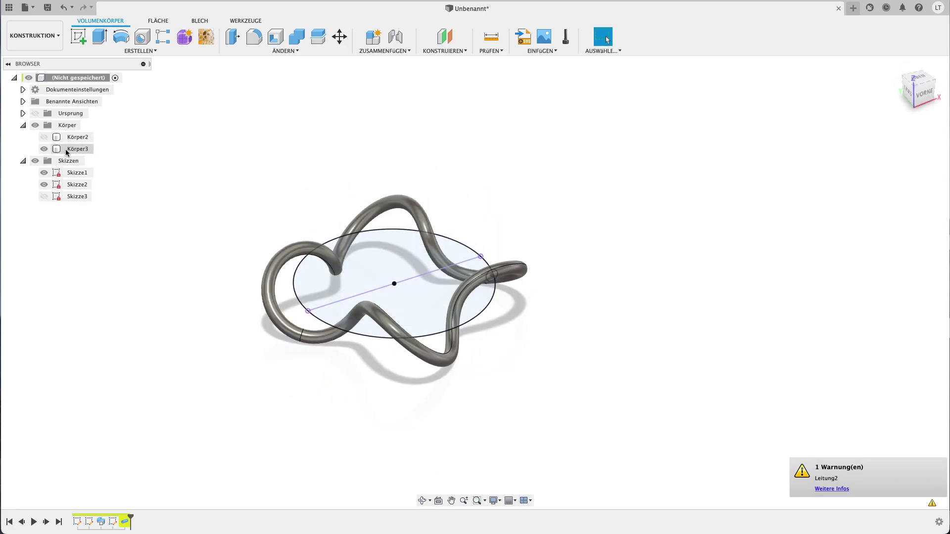
pyautogui.click(41, 176)
pyautogui.click(43, 183)
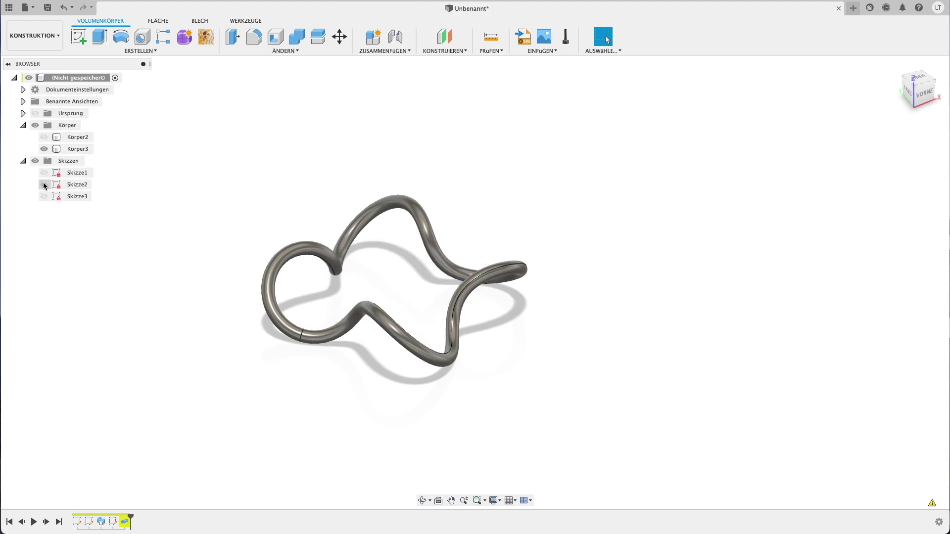
pyautogui.click(43, 185)
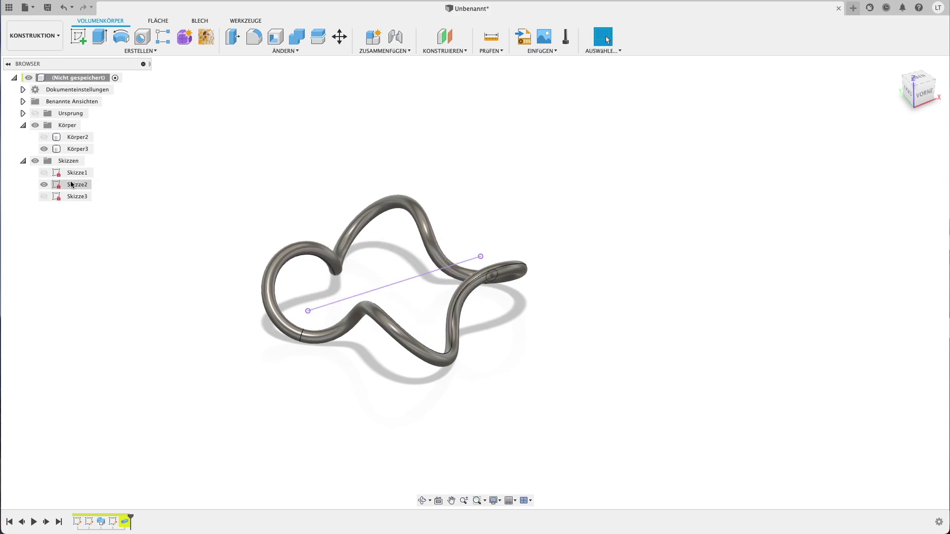
pyautogui.click(41, 186)
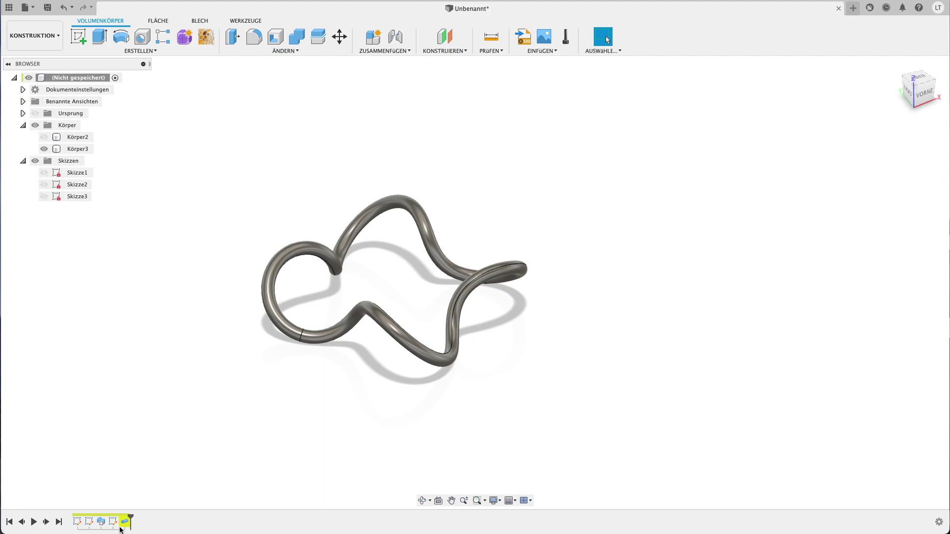
# Roll the timeline back before the pipe and show the Skizze3 spline
pyautogui.moveTo(132, 519); pyautogui.dragTo(119, 520)
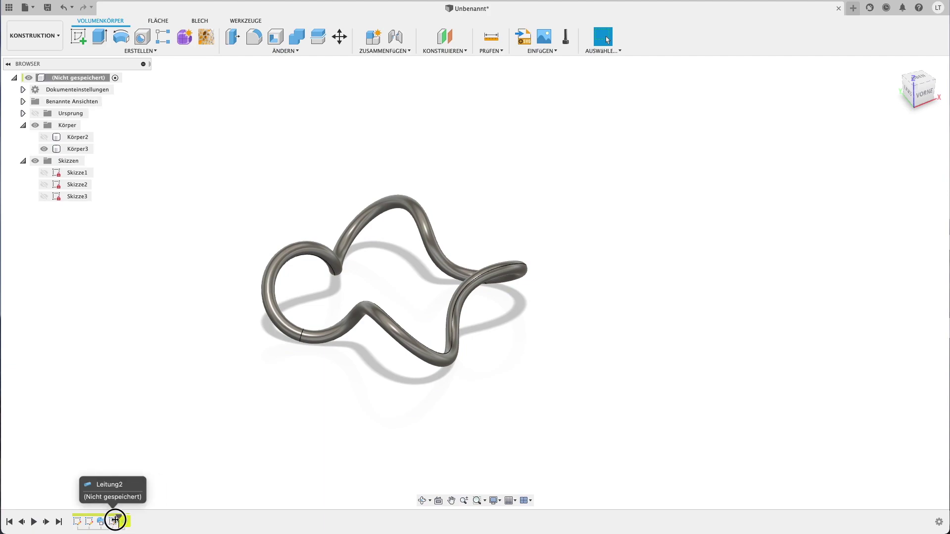
pyautogui.click(44, 184)
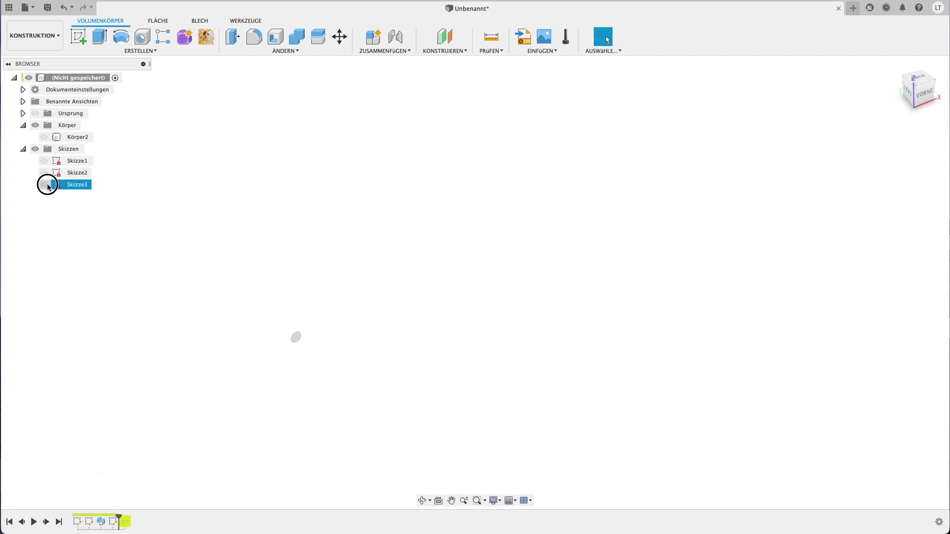
pyautogui.keyDown('shift'); pyautogui.moveTo(313, 369); pyautogui.dragTo(336, 385, button='middle'); pyautogui.keyUp('shift')
pyautogui.moveTo(336, 385)
pyautogui.mouseDown()
pyautogui.moveTo(328, 407)
pyautogui.moveTo(310, 378)
pyautogui.mouseUp()
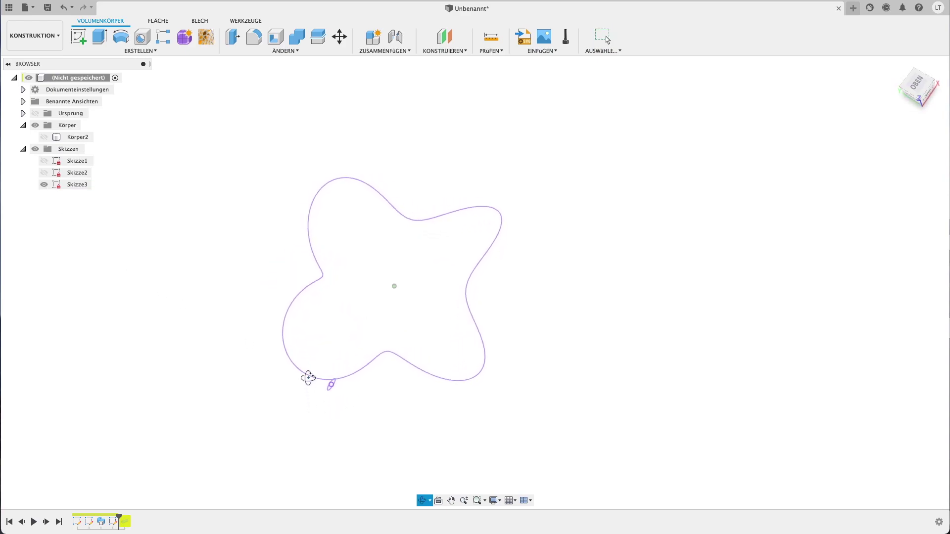
pyautogui.press('Escape')
# Edit Skizze3 and finish it without changes
pyautogui.doubleClick(113, 521)
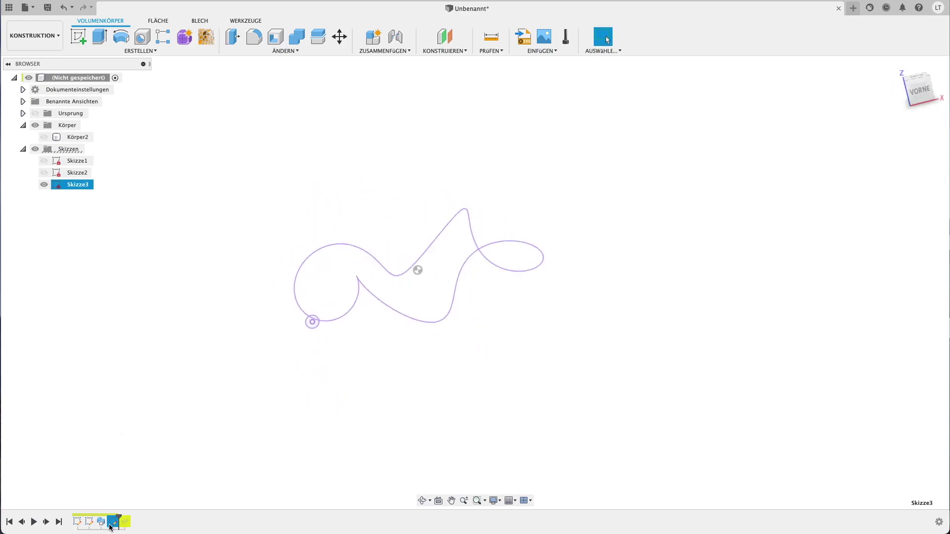
pyautogui.click(148, 53)
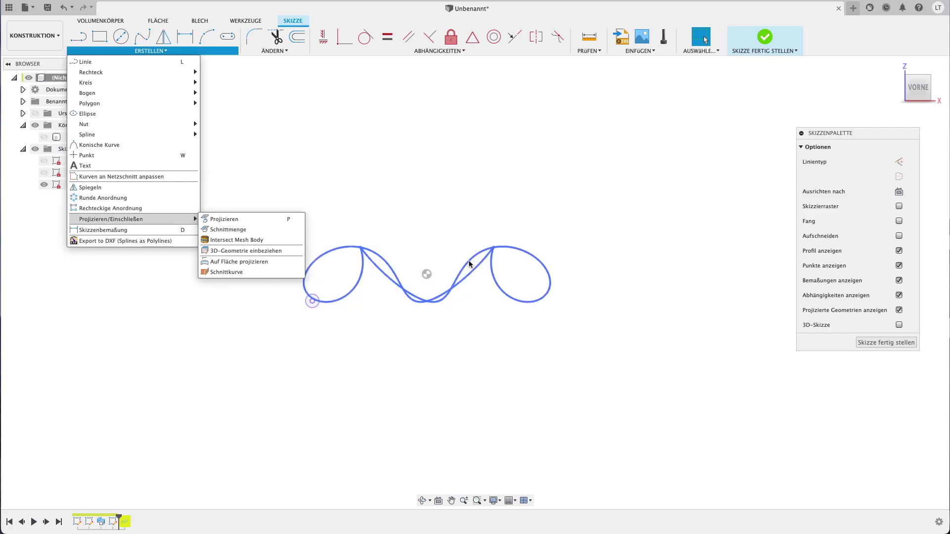
pyautogui.click(763, 365)
pyautogui.click(886, 342)
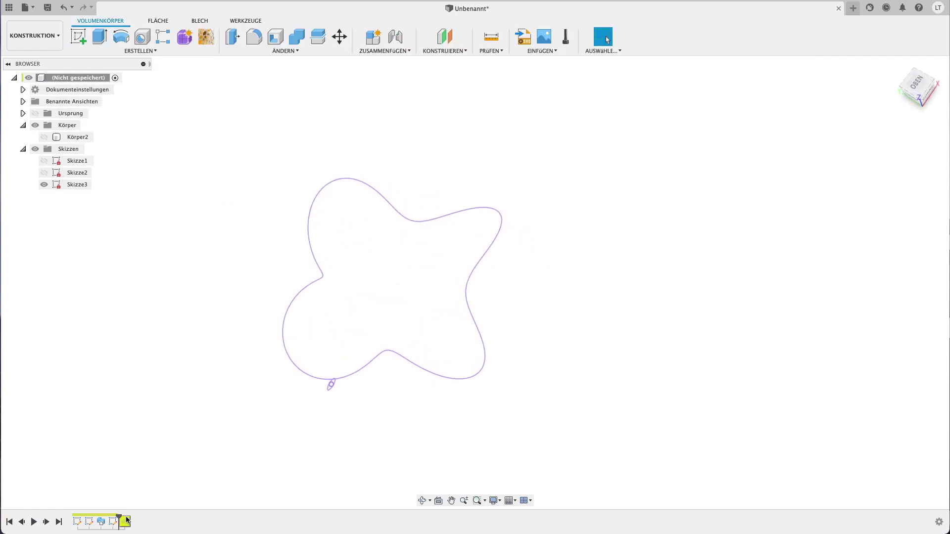
# Roll the timeline forward so the pipe rebuilds as Körper3 along the closed path
pyautogui.moveTo(120, 516); pyautogui.dragTo(130, 516)
pyautogui.keyDown('shift'); pyautogui.moveTo(201, 413); pyautogui.dragTo(125, 332, button='middle'); pyautogui.keyUp('shift')
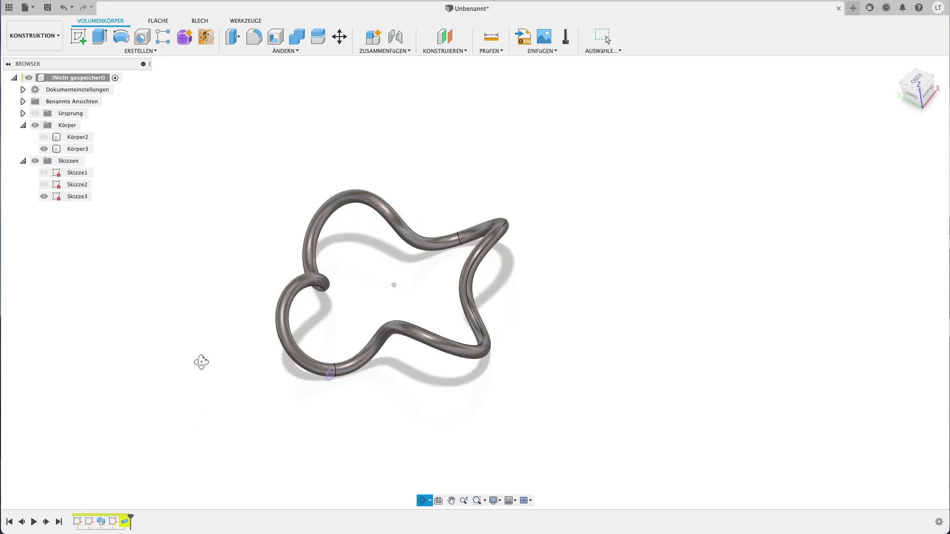
pyautogui.moveTo(125, 333); pyautogui.dragTo(144, 356)
pyautogui.press('Escape')
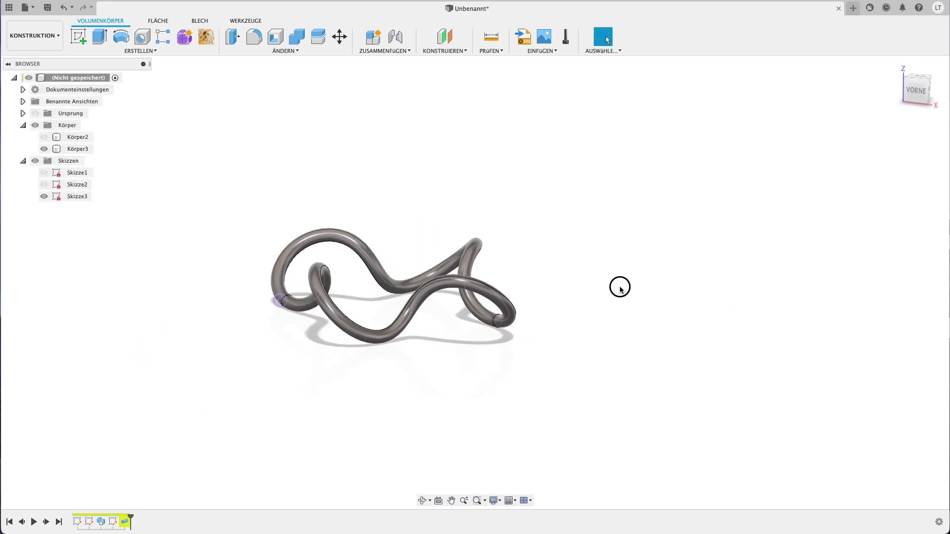
# Circularly pattern the knot tube 5 times around the Z axis into a twisted torus, then save
pyautogui.click(127, 51)
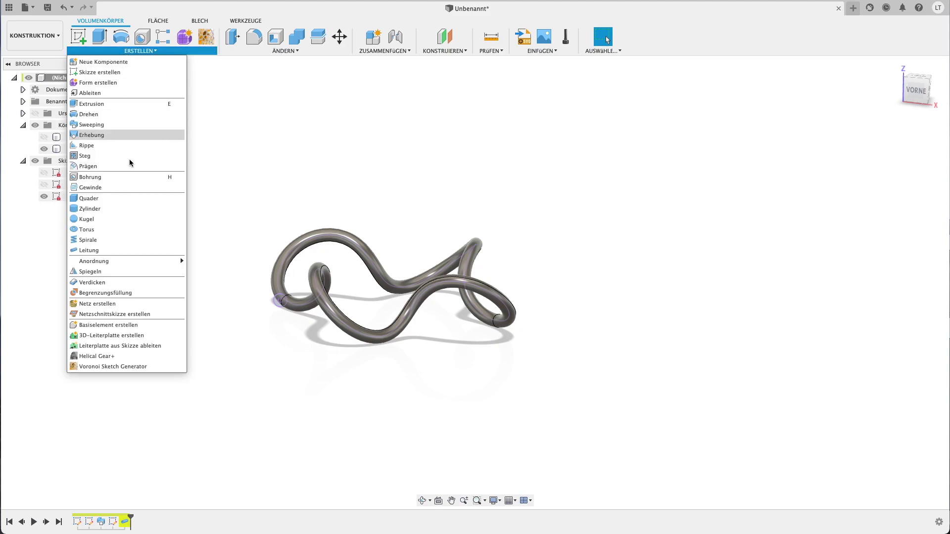
pyautogui.moveTo(104, 262)
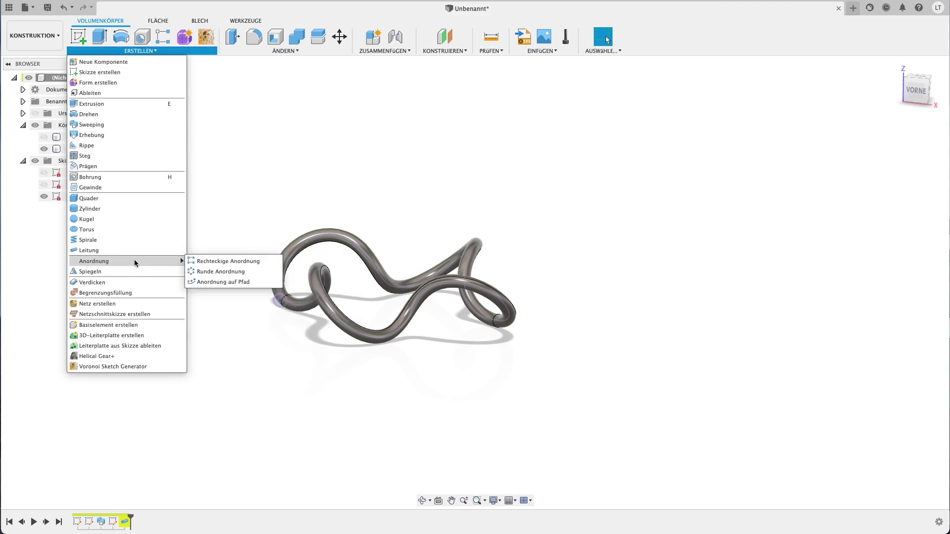
pyautogui.click(232, 272)
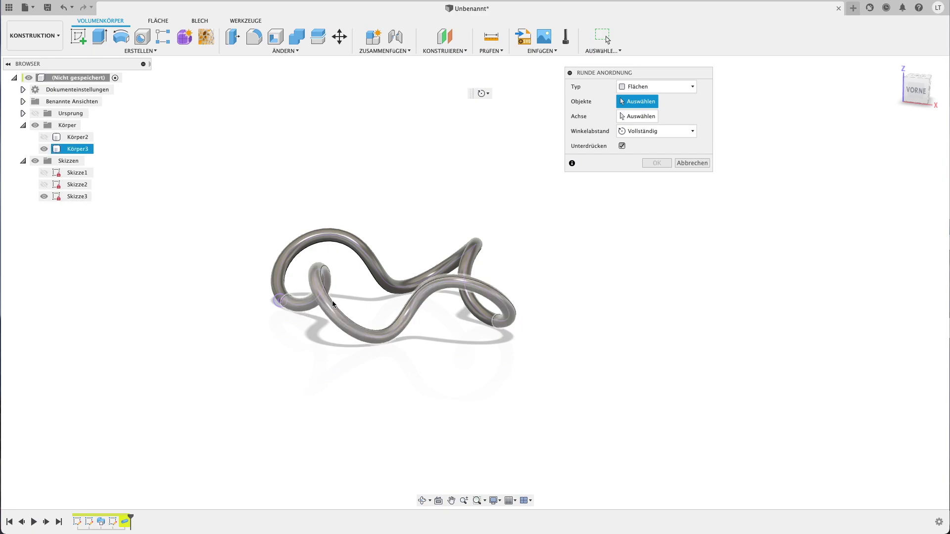
pyautogui.click(378, 258)
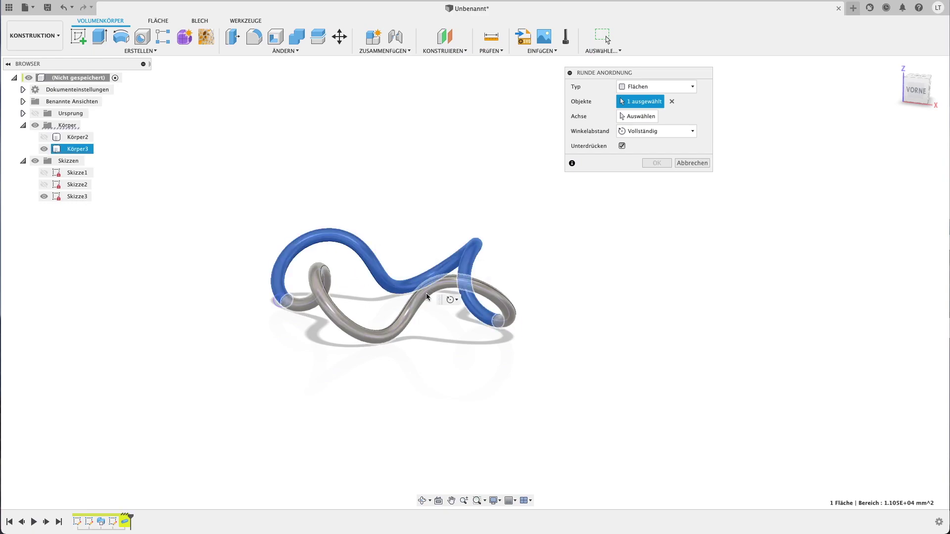
pyautogui.click(639, 116)
pyautogui.click(396, 255)
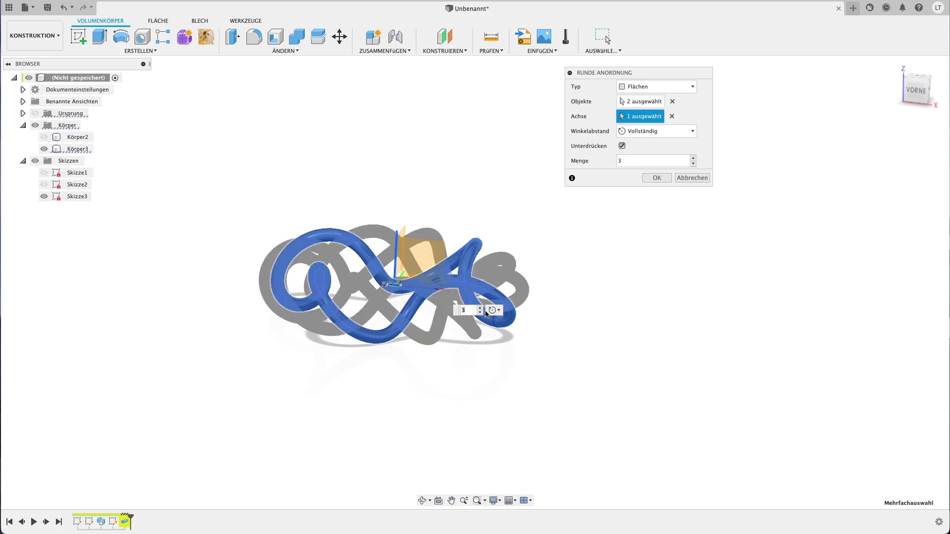
pyautogui.click(480, 308)
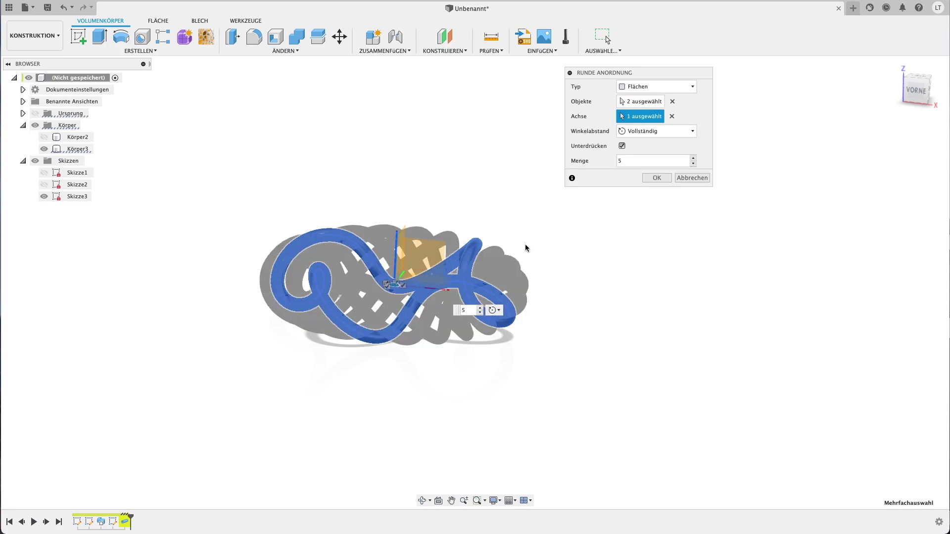
pyautogui.click(656, 177)
pyautogui.moveTo(563, 237)
pyautogui.keyDown('shift'); pyautogui.mouseDown(button='middle')
pyautogui.moveTo(525, 242)
pyautogui.moveTo(600, 231)
pyautogui.moveTo(621, 282)
pyautogui.moveTo(571, 363)
pyautogui.moveTo(502, 311)
pyautogui.moveTo(566, 180)
pyautogui.mouseUp(button='middle'); pyautogui.keyUp('shift')
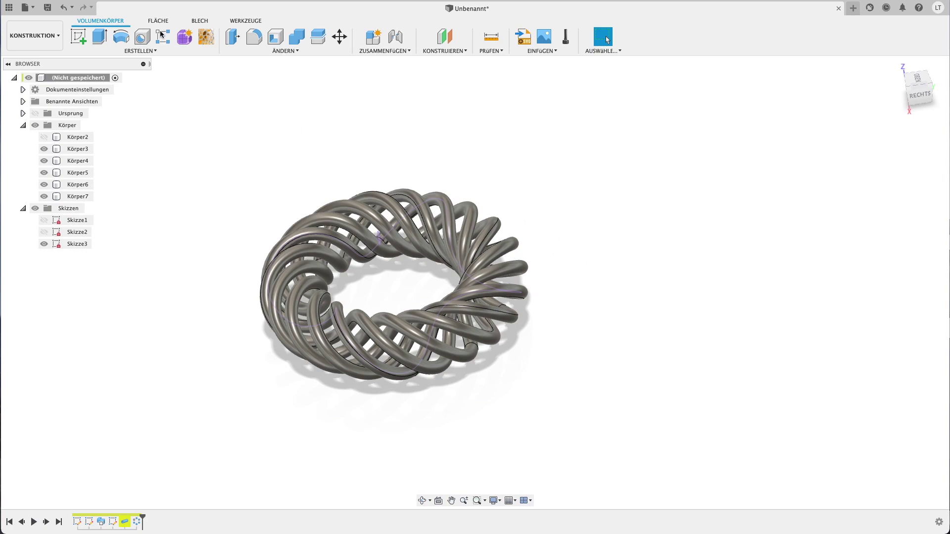
pyautogui.click(48, 9)
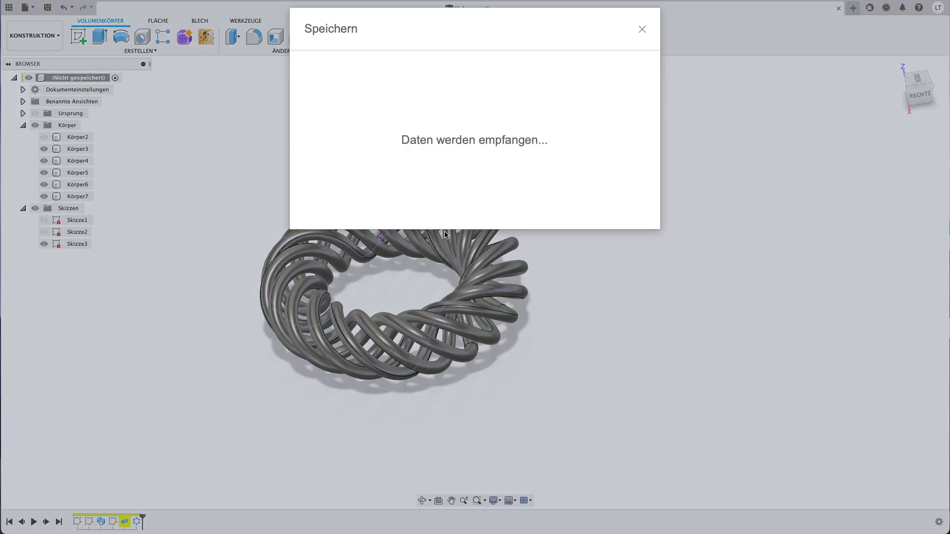